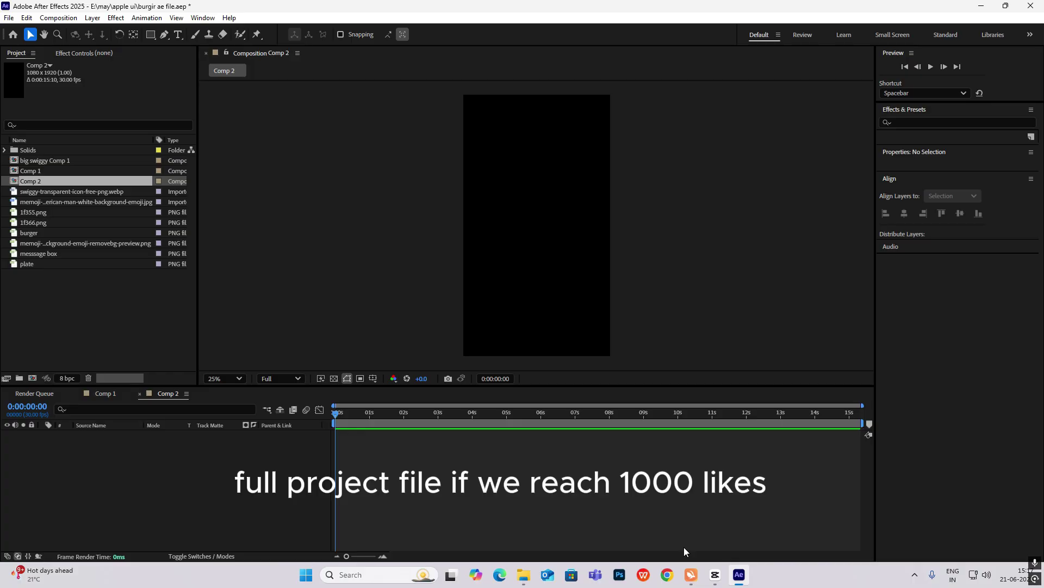
# - Switch to CapCut, examine the opening burger animation in the reference video, and return to After Effects
pyautogui.click(715, 575)
pyautogui.click(124, 433)
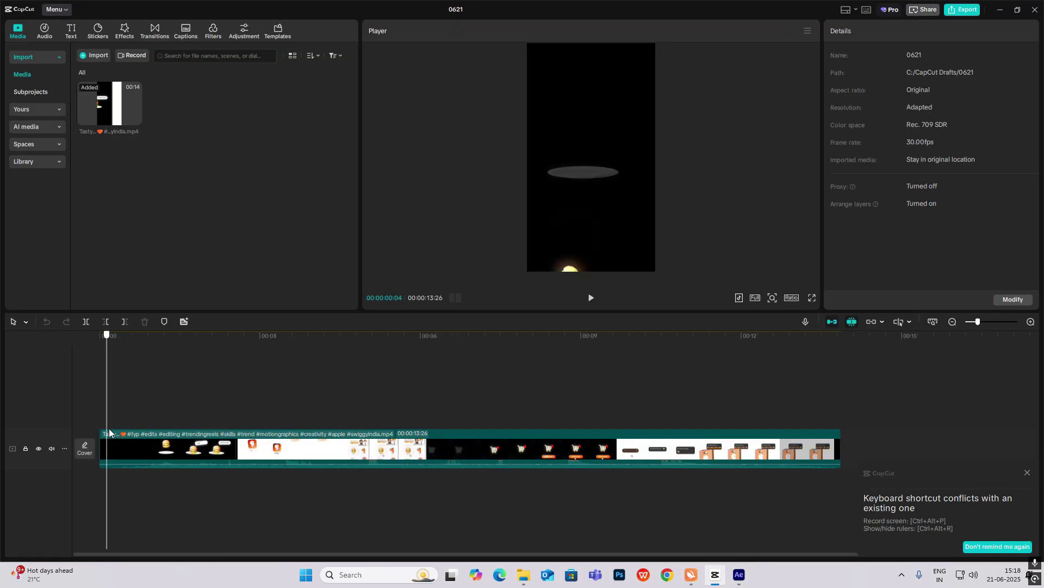
pyautogui.moveTo(125, 434); pyautogui.dragTo(147, 442)
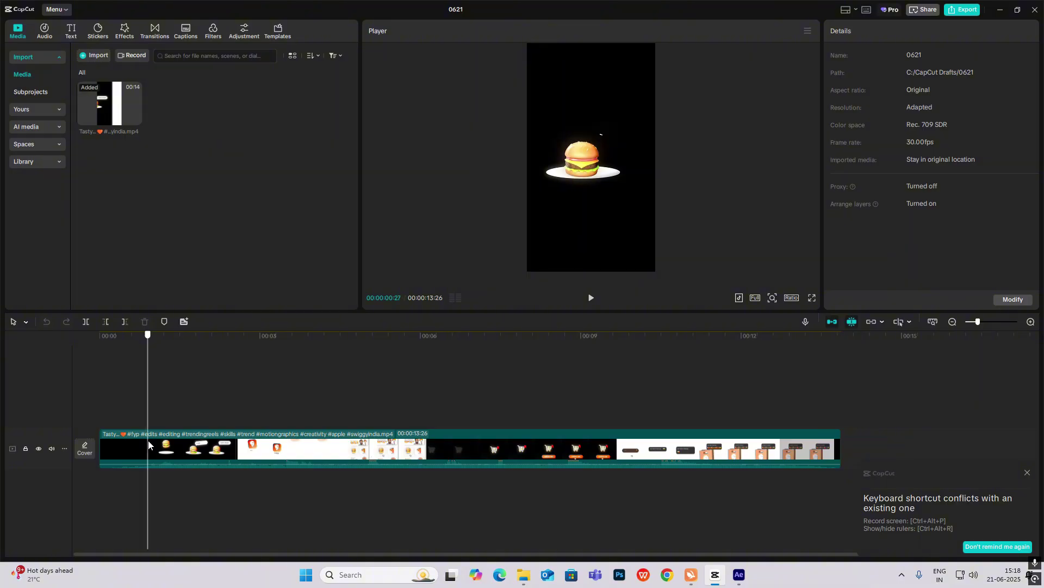
pyautogui.moveTo(148, 392); pyautogui.dragTo(176, 396)
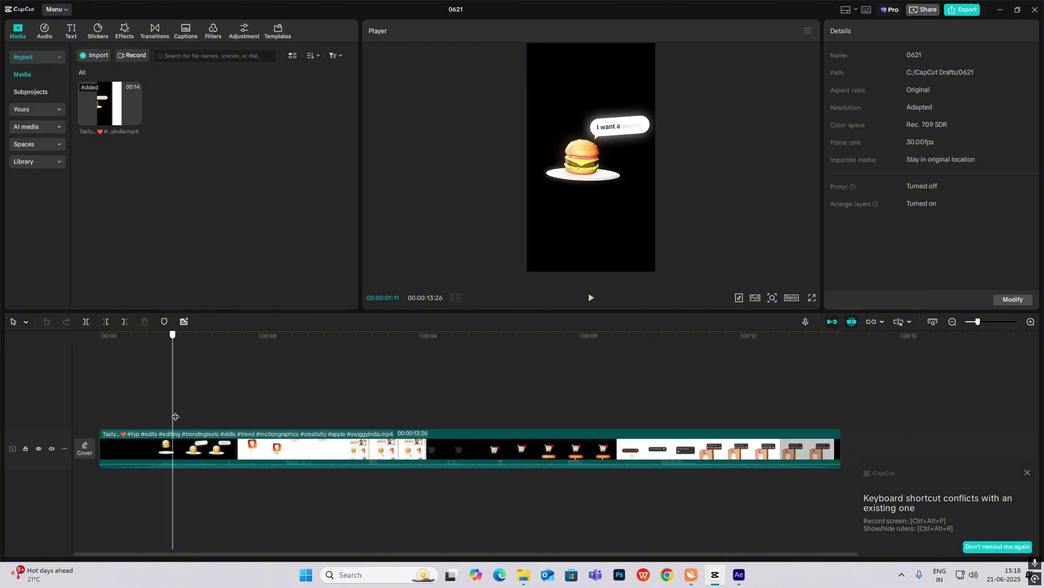
pyautogui.click(184, 417)
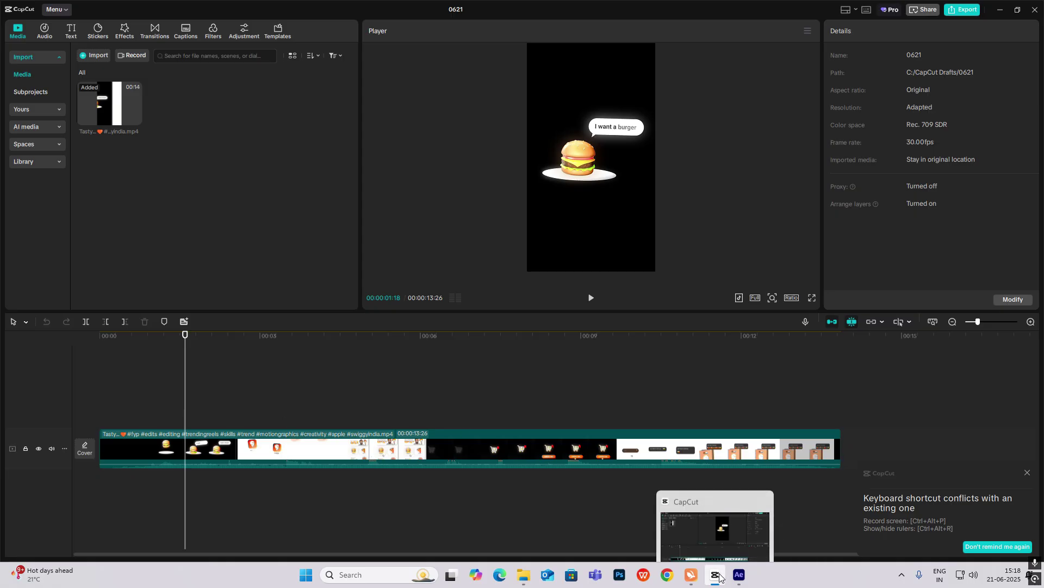
pyautogui.click(739, 574)
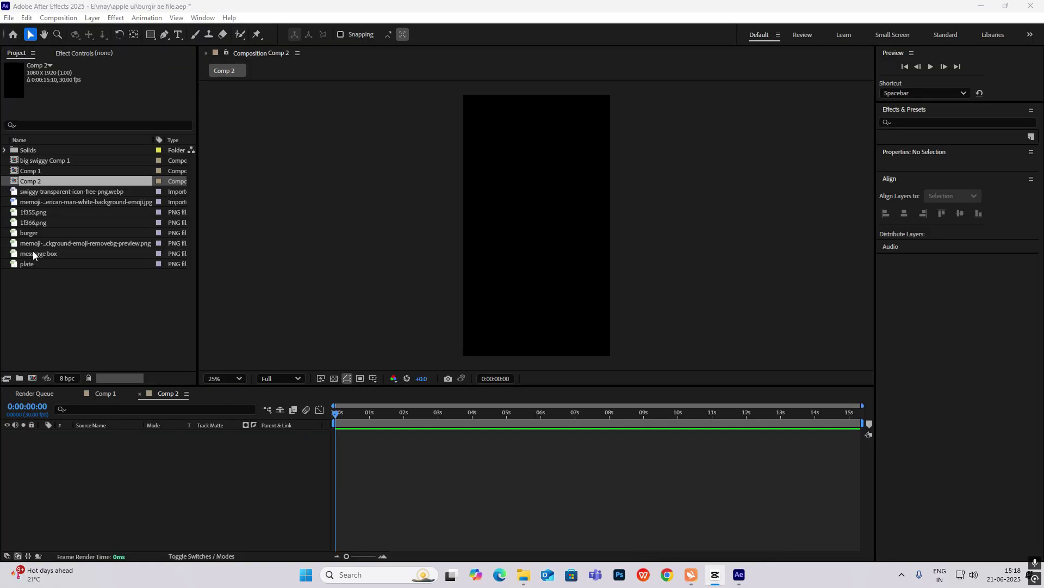
# - Add the burger image to Comp 2 and place the plate image beneath it at about 536, 988
pyautogui.moveTo(35, 233); pyautogui.dragTo(151, 463)
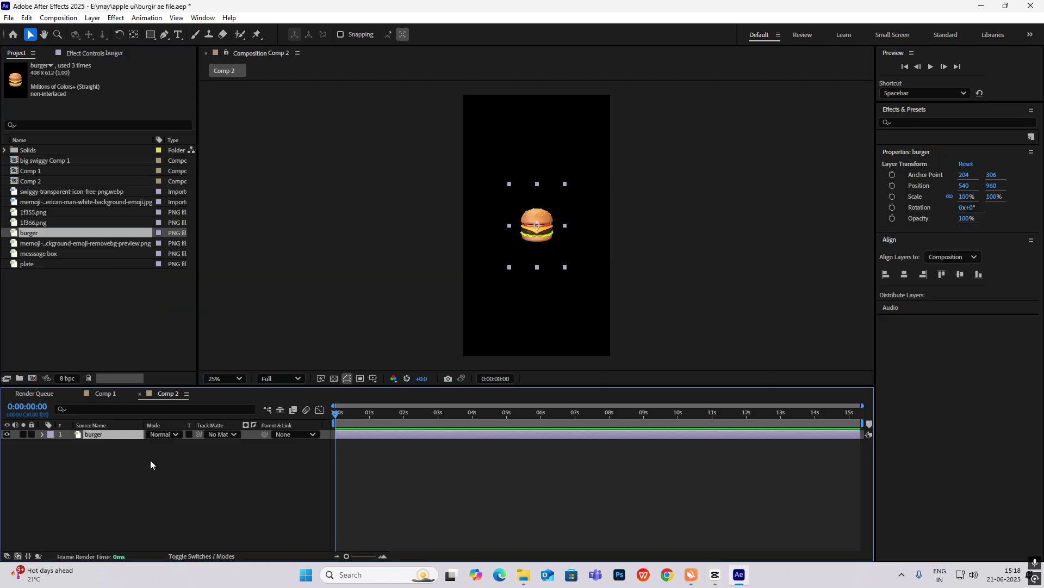
pyautogui.scroll(1, 548, 222)
pyautogui.scroll(-1, 548, 222)
pyautogui.moveTo(32, 265); pyautogui.dragTo(100, 447)
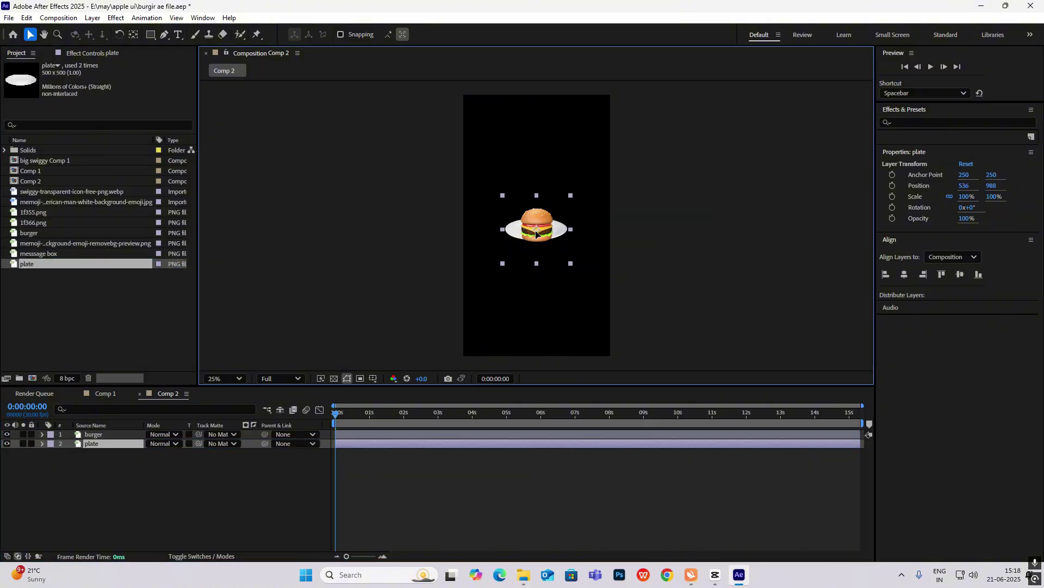
pyautogui.click(537, 234)
# - Move the burger off the frame's lower-left corner to about -140, 1592 and keyframe that position at 0:00:00:00 and 0:00:00:24
pyautogui.click(122, 437)
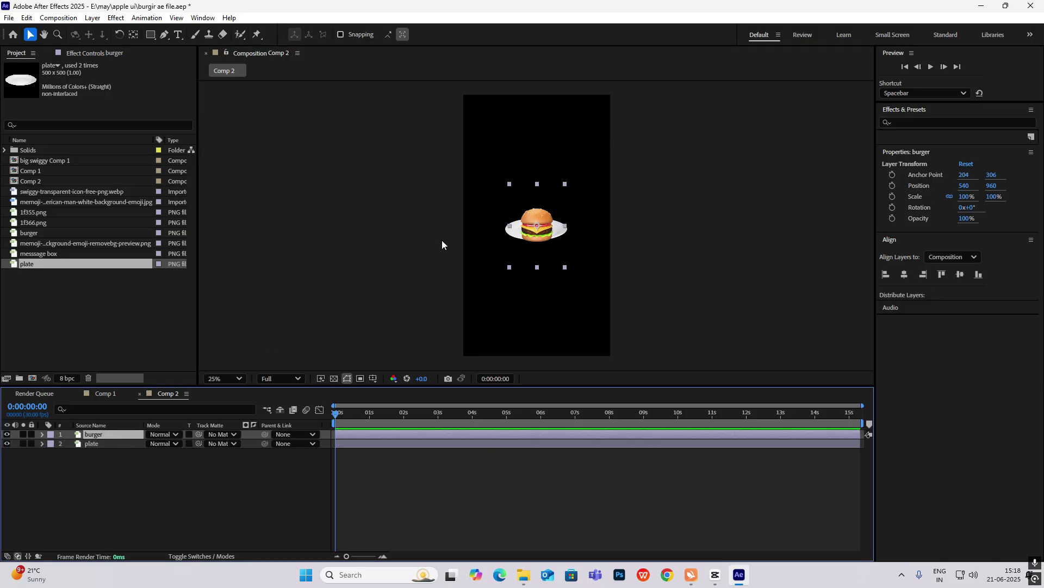
pyautogui.moveTo(536, 235); pyautogui.dragTo(444, 314)
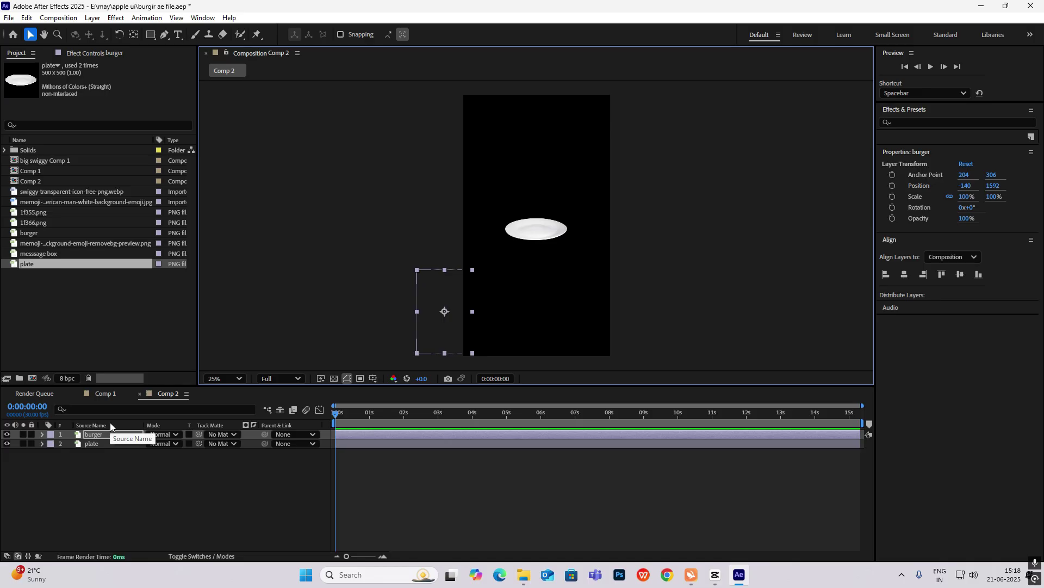
pyautogui.press('p')
pyautogui.click(70, 444)
pyautogui.click(361, 413)
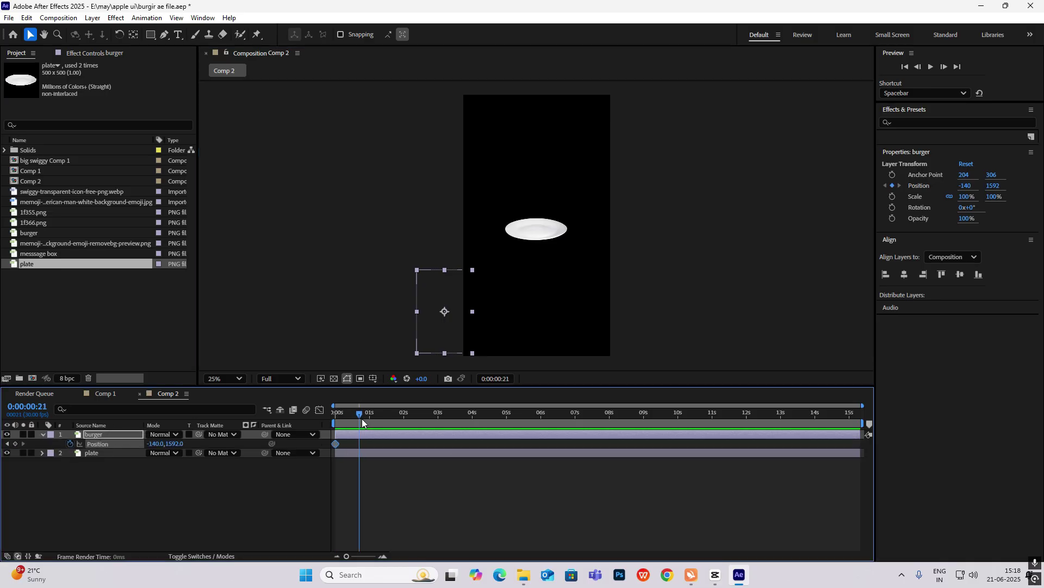
pyautogui.moveTo(362, 422); pyautogui.dragTo(261, 425)
pyautogui.click(16, 443)
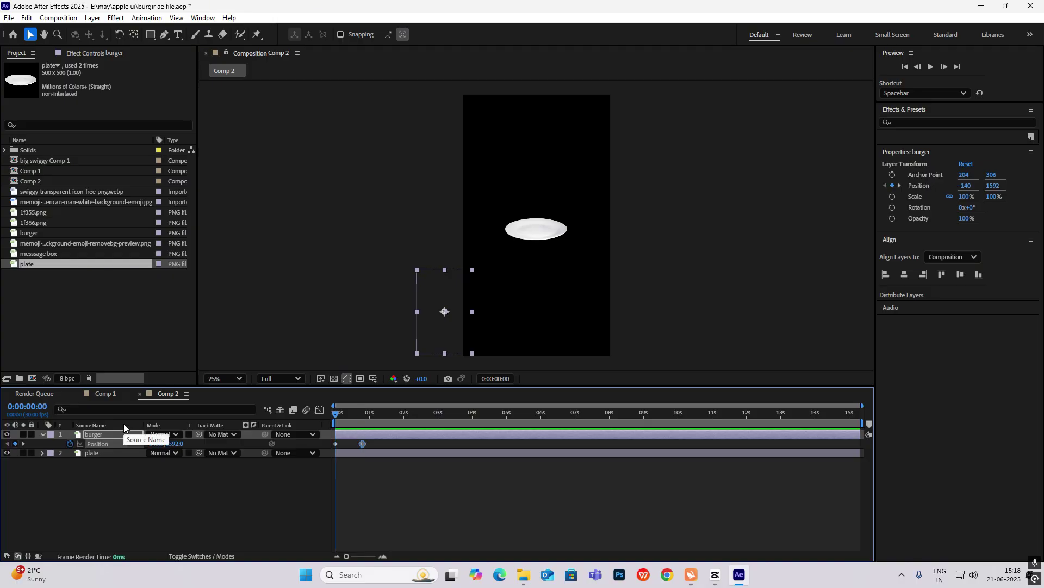
# - Start the burger's scale and rotation keyframes at 0:00:00:00, and at 0:00:00:24 move it above the plate to about 520, 648
pyautogui.hotkey('shift', 's')
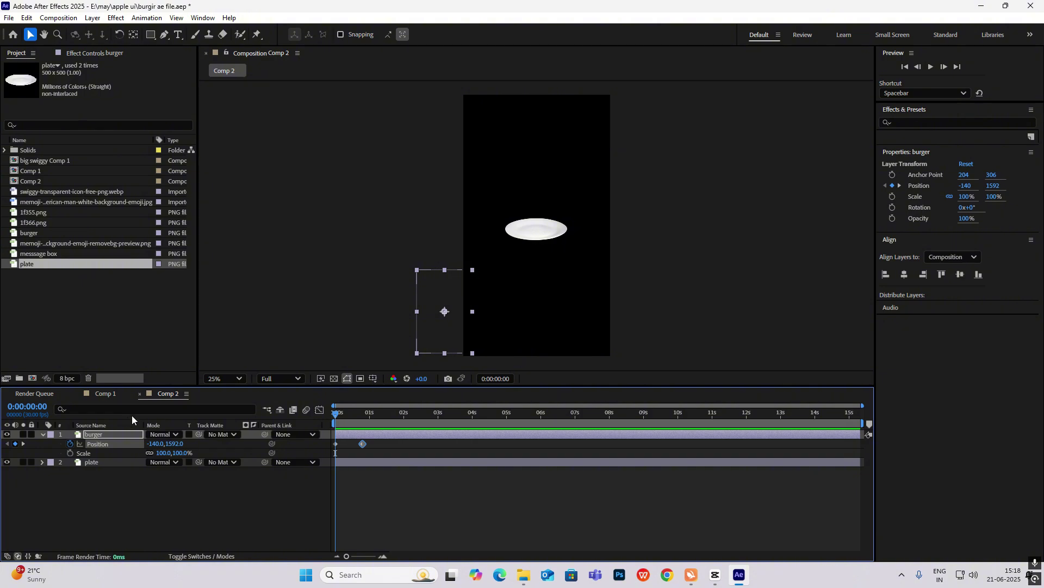
pyautogui.hotkey('shift', 'r')
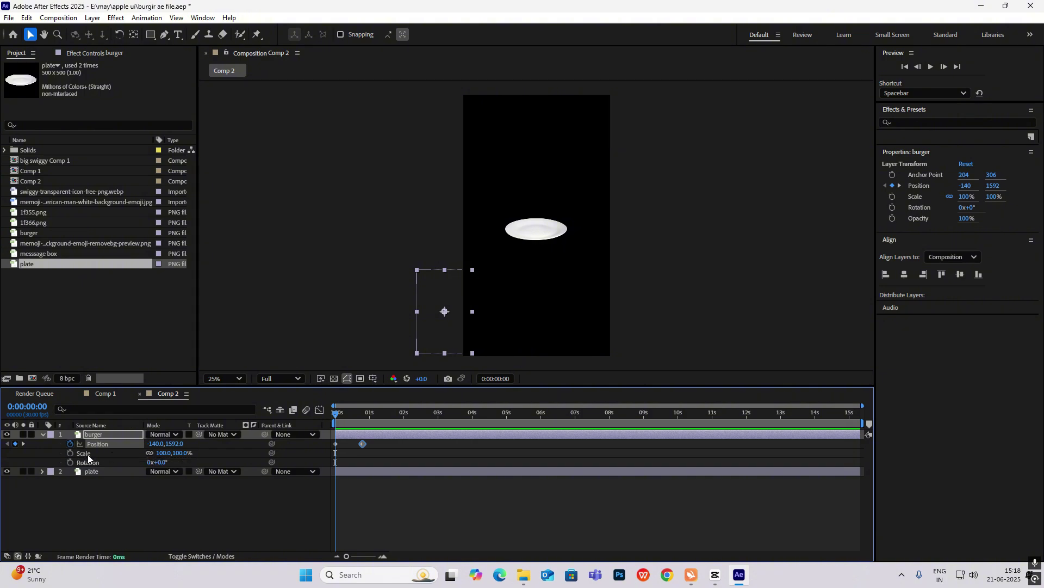
pyautogui.moveTo(69, 453); pyautogui.dragTo(69, 462)
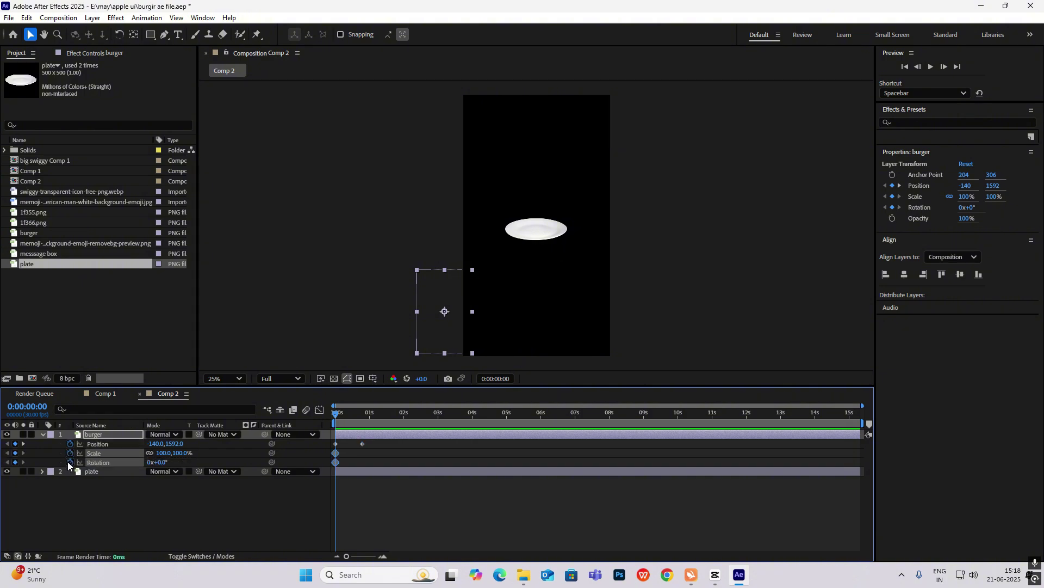
pyautogui.moveTo(335, 419); pyautogui.dragTo(361, 423)
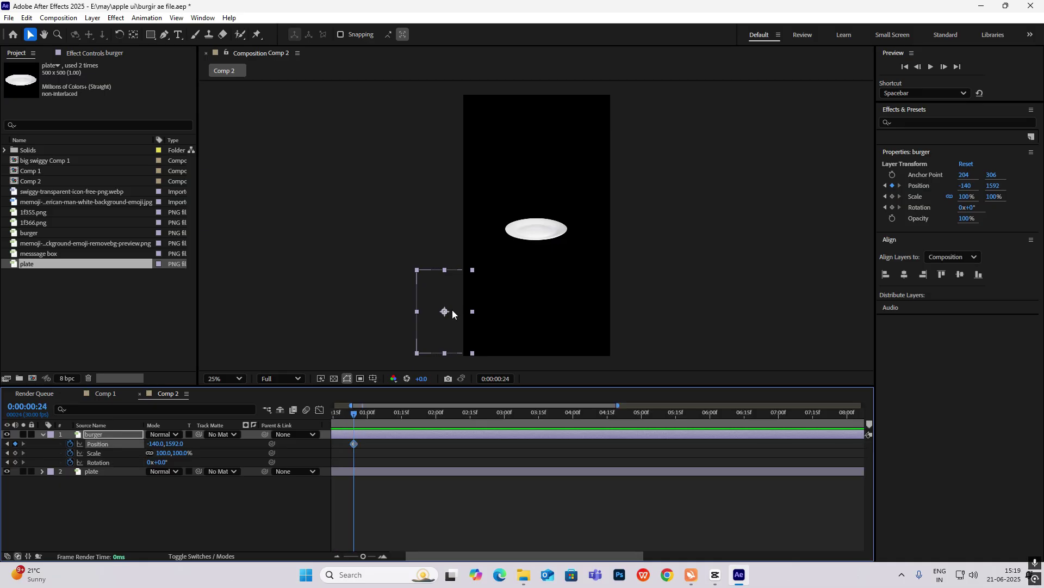
pyautogui.moveTo(453, 313); pyautogui.dragTo(534, 184)
# - Set the burger's scale to 74% and rotation to 21° at 0:00:00:00, and to 100% and 6° at 0:00:00:24
pyautogui.press('Home')
pyautogui.press('-')
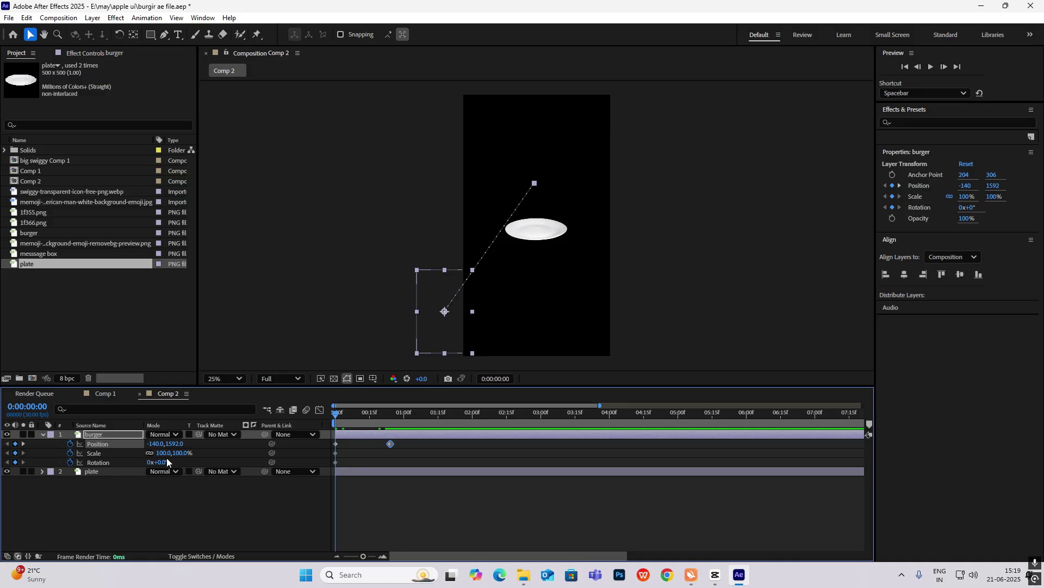
pyautogui.moveTo(164, 455)
pyautogui.mouseDown()
pyautogui.moveTo(151, 456)
pyautogui.moveTo(175, 465)
pyautogui.mouseUp()
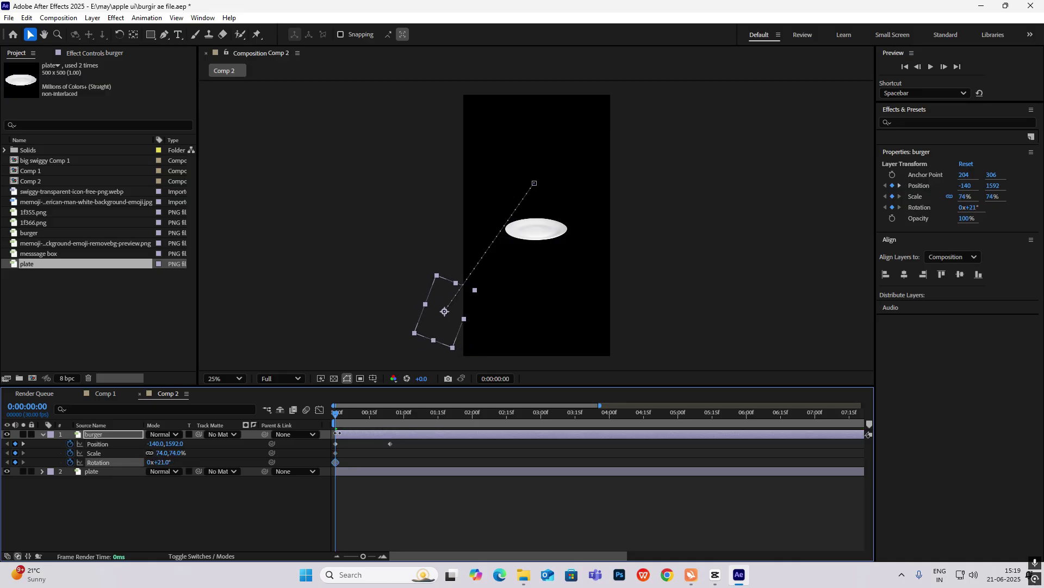
pyautogui.moveTo(337, 419); pyautogui.dragTo(391, 452)
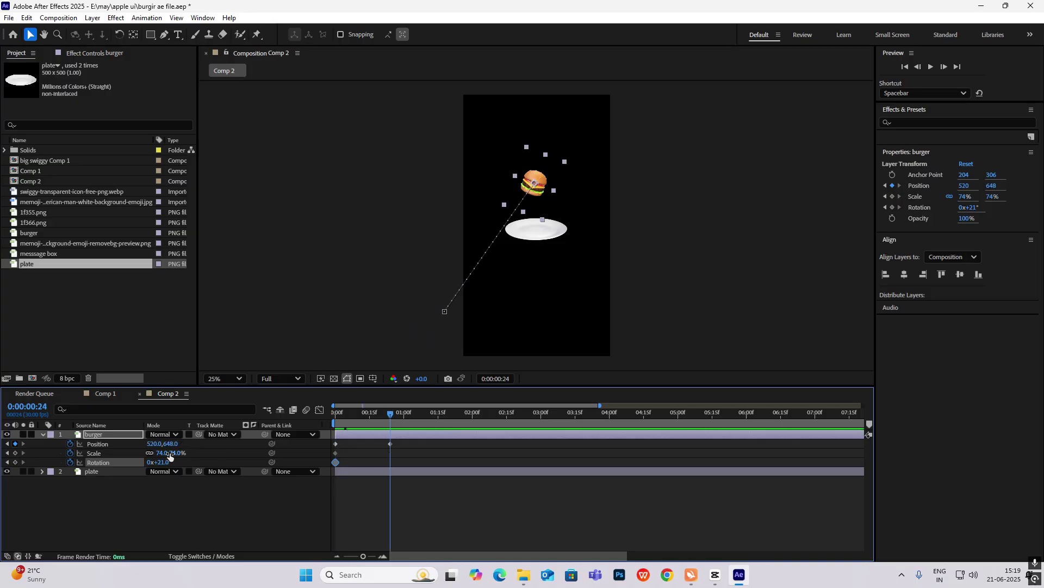
pyautogui.moveTo(167, 464); pyautogui.dragTo(186, 454)
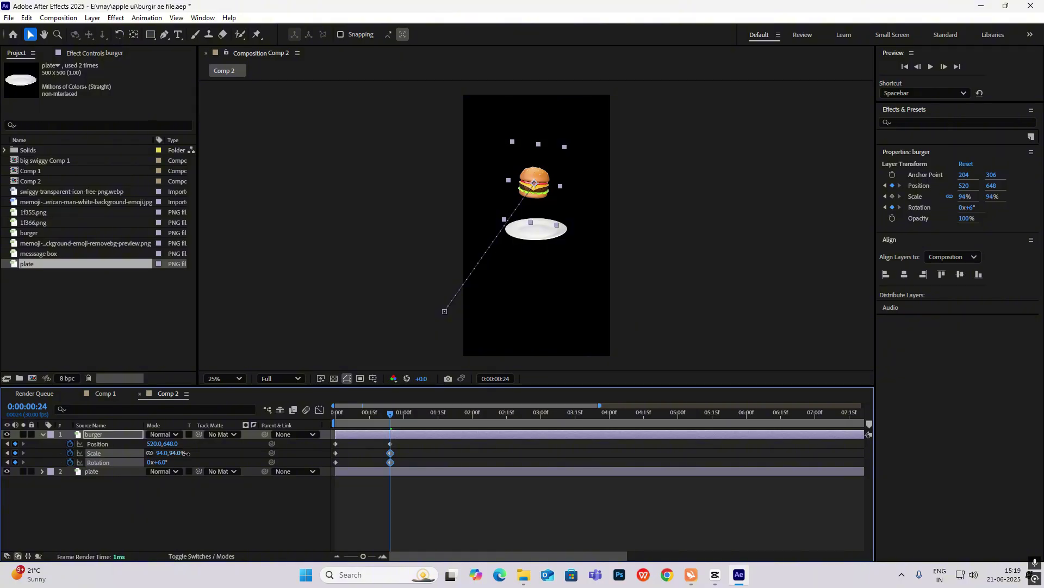
# - Apply Easy Ease to all the burger's keyframes and lengthen the ease into the last ones in the speed graph
pyautogui.press('Home')
pyautogui.moveTo(409, 439); pyautogui.dragTo(281, 490)
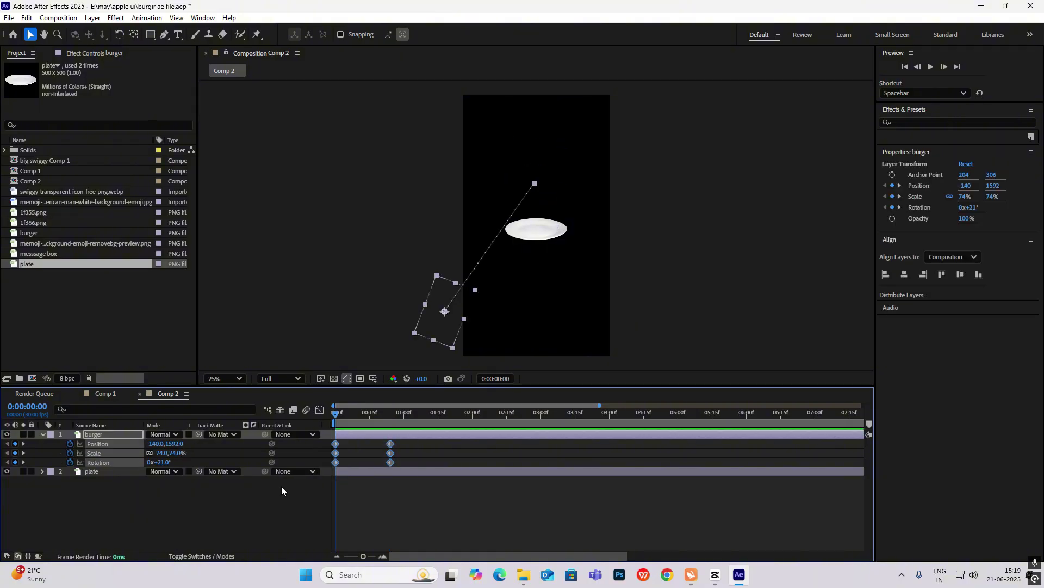
pyautogui.press('F9')
pyautogui.hotkey('shift', 'F3')
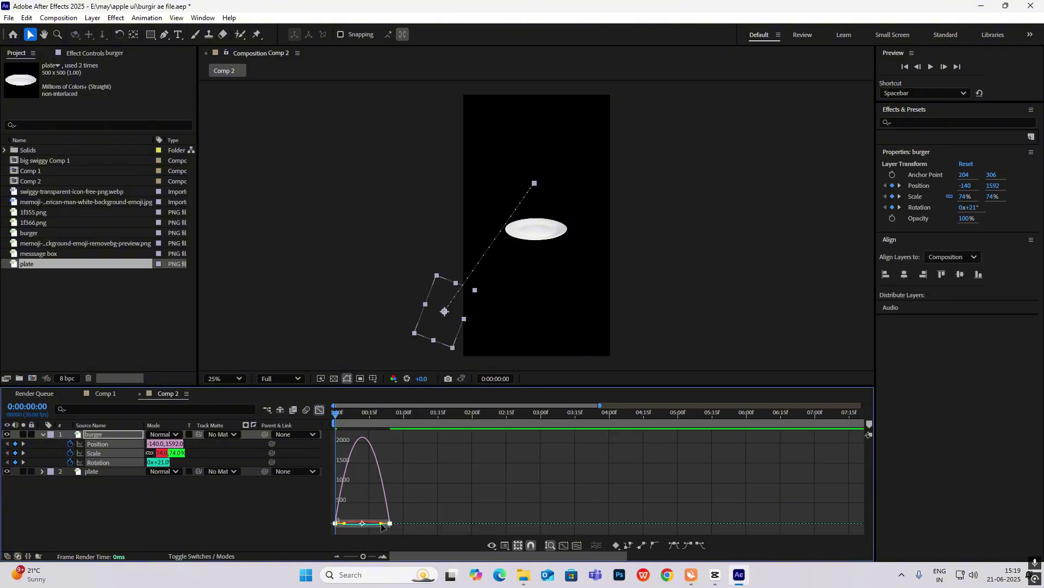
pyautogui.moveTo(382, 524); pyautogui.dragTo(363, 531)
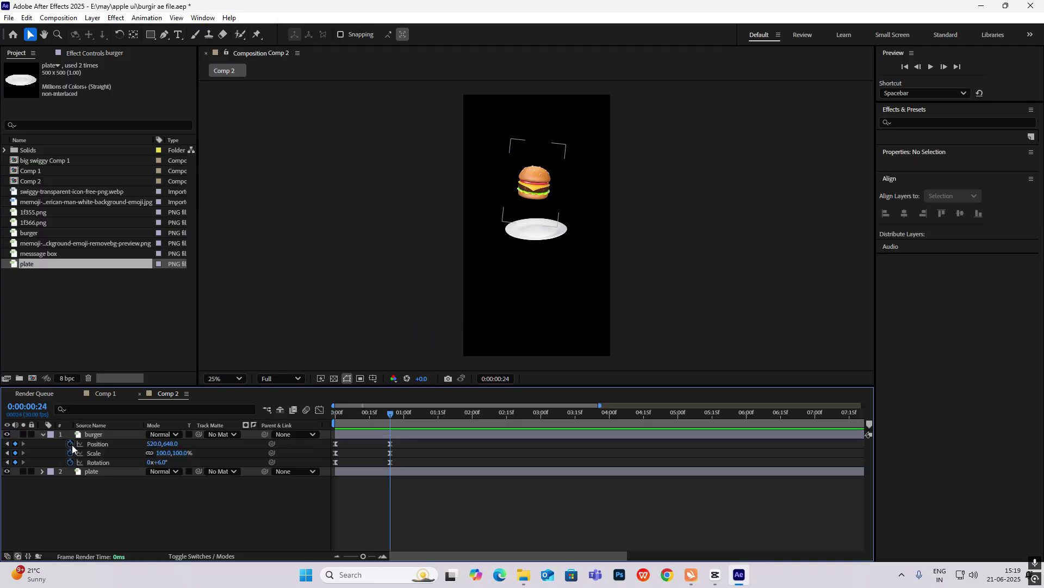
# - Create a null object and parent the burger layer to it
pyautogui.rightClick(67, 481)
pyautogui.moveTo(105, 350)
pyautogui.click(228, 411)
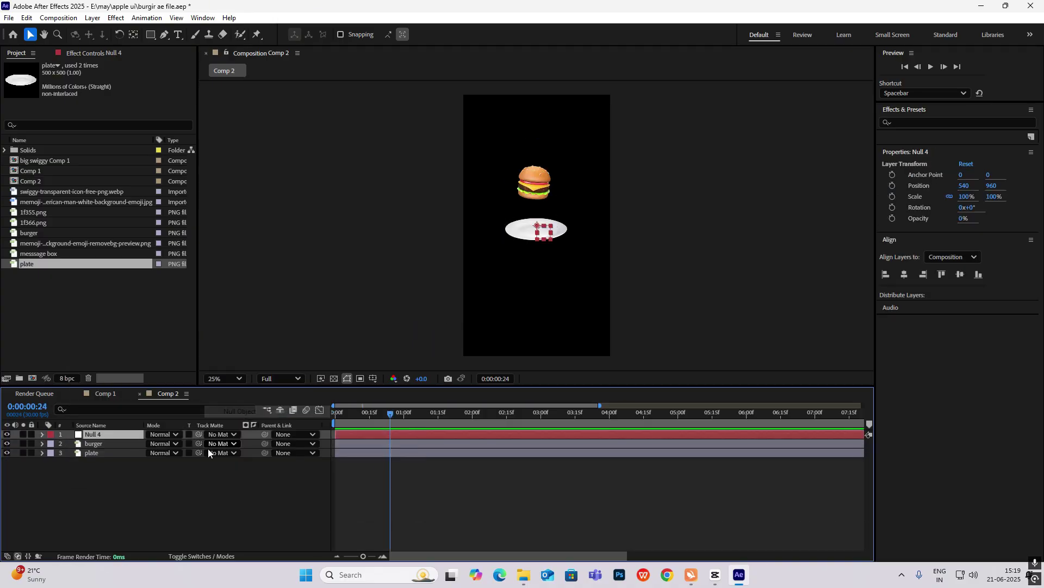
pyautogui.click(214, 471)
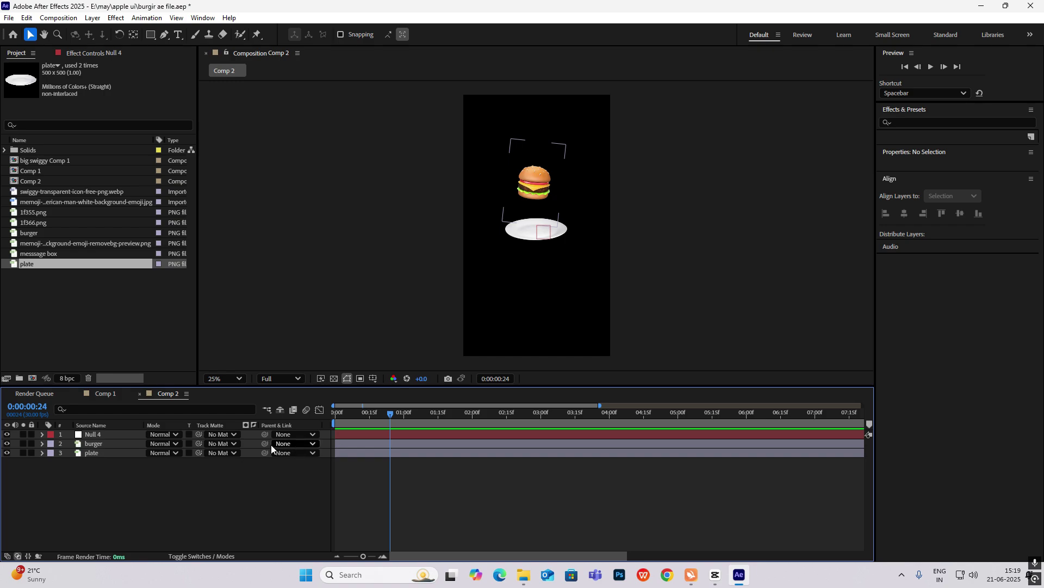
pyautogui.moveTo(264, 444); pyautogui.dragTo(103, 433)
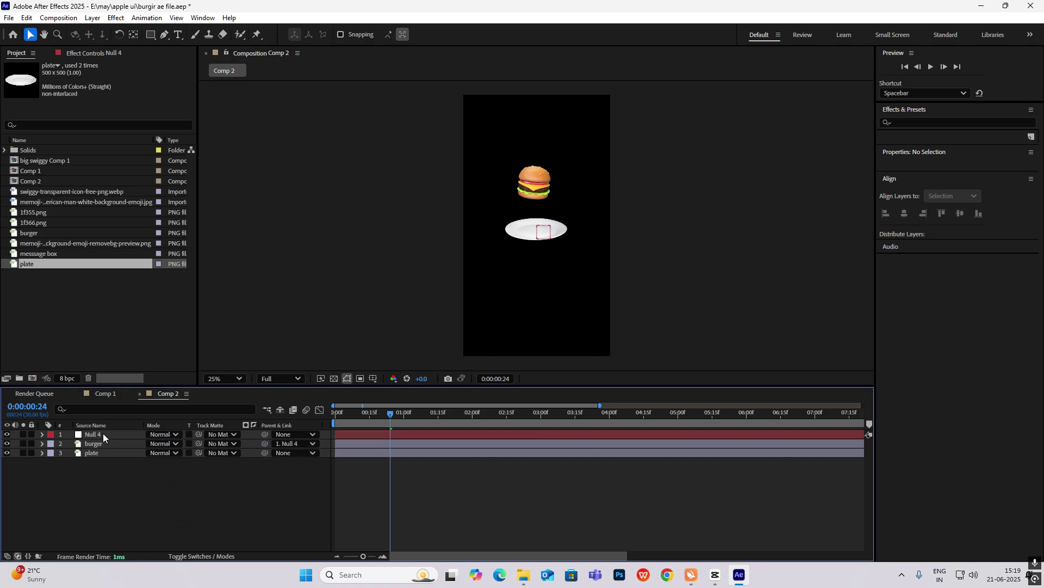
# - Rename the null layer as "buuger control"
pyautogui.click(120, 437)
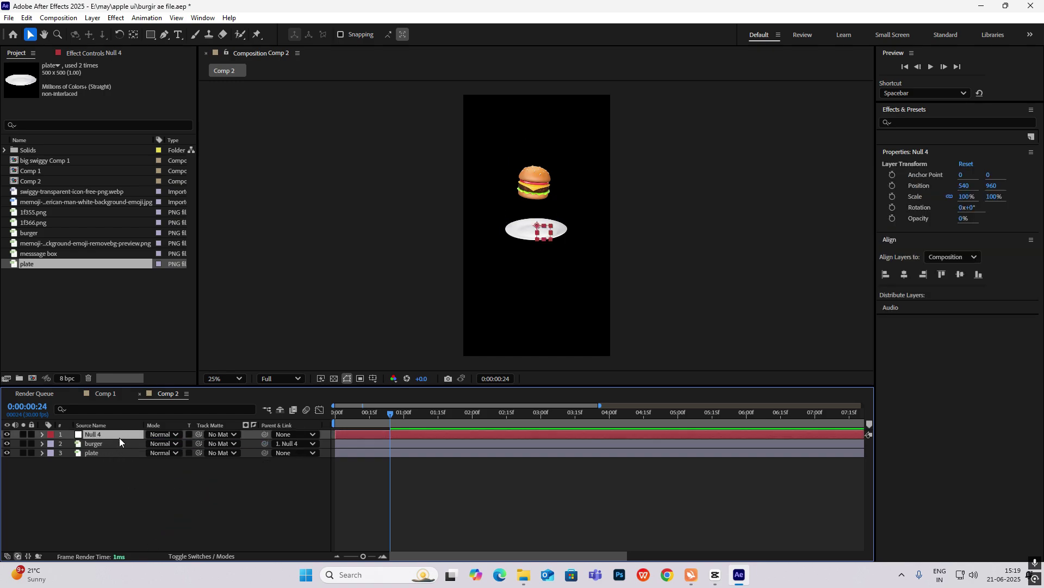
pyautogui.press('Return')
pyautogui.write('bu')
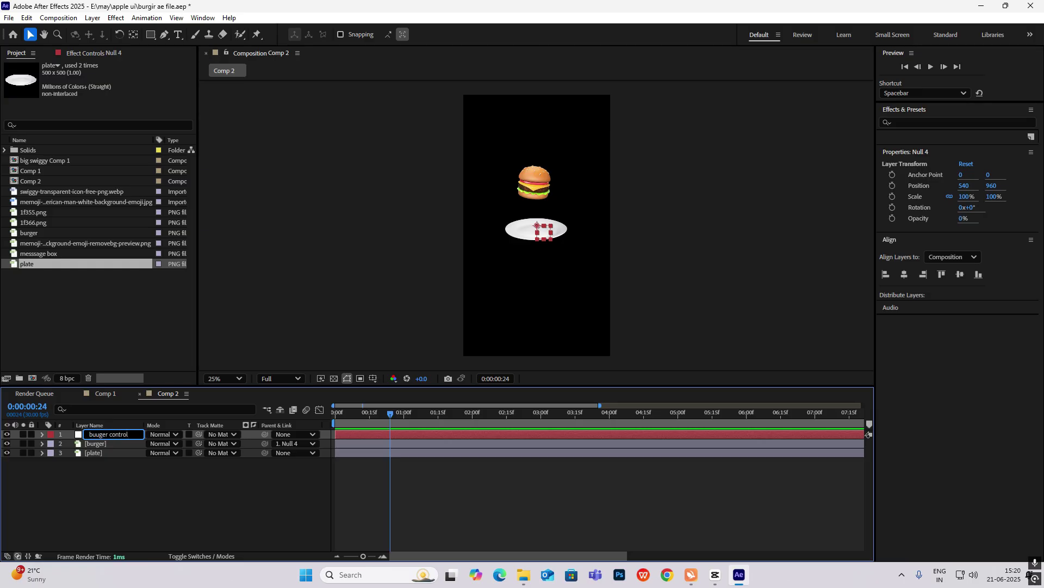
pyautogui.write('uger control')
pyautogui.click(111, 514)
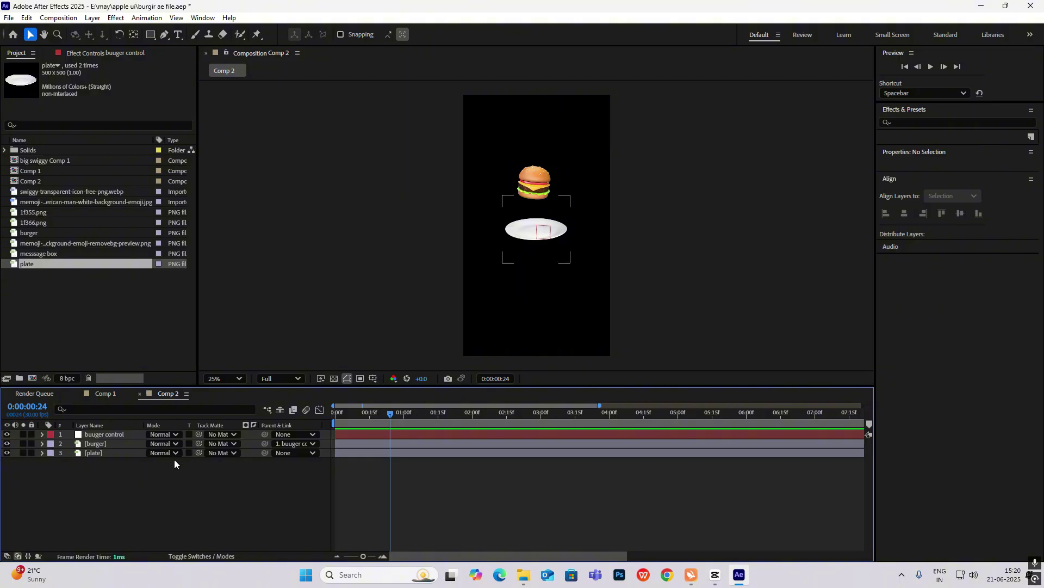
# - Keyframe the control null's position at 0:00:00:24 and lower it to 540, 1200 at 0:00:01:02 so the burger lands on the plate
pyautogui.moveTo(382, 413)
pyautogui.mouseDown()
pyautogui.moveTo(351, 422)
pyautogui.moveTo(390, 423)
pyautogui.mouseUp()
pyautogui.click(374, 443)
pyautogui.press('u')
pyautogui.click(122, 434)
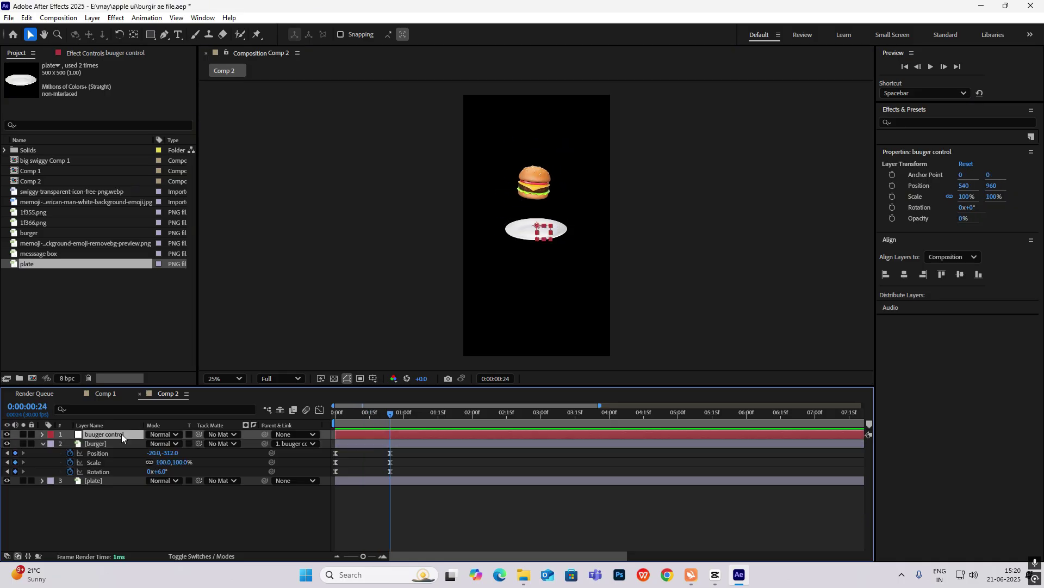
pyautogui.press('p')
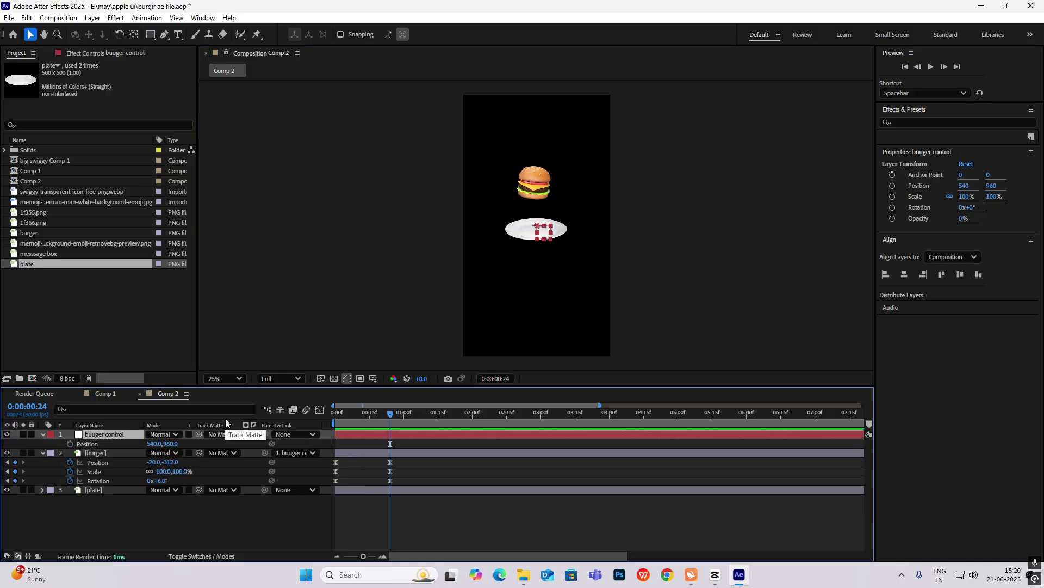
pyautogui.click(70, 442)
pyautogui.click(409, 415)
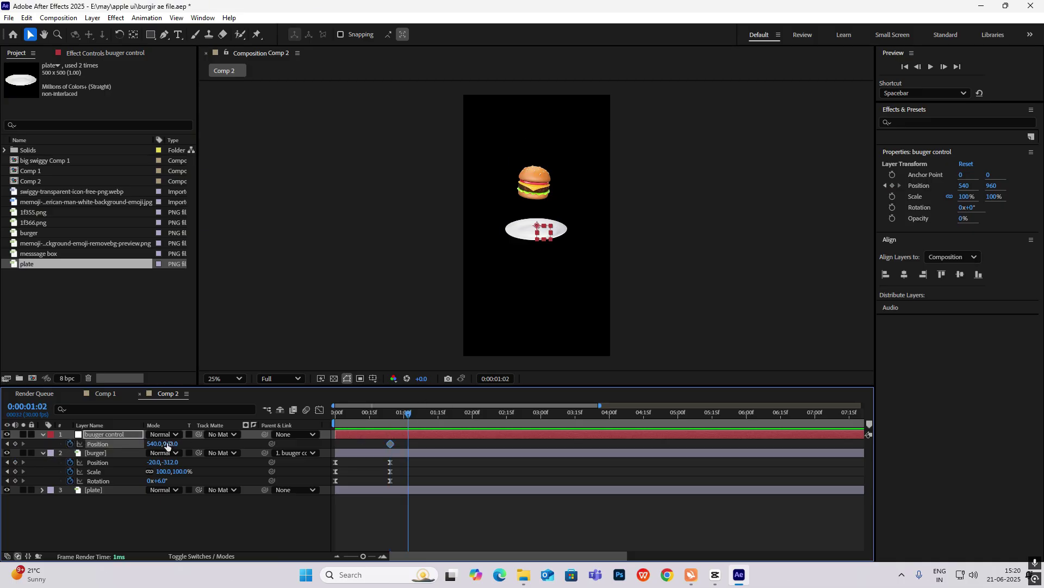
pyautogui.moveTo(170, 444); pyautogui.dragTo(216, 453)
# - Keyframe the control null's rotation from 0° at 0:00:00:24 to -3° at 0:00:01:02, setting its X position there to 565
pyautogui.press('j')
pyautogui.hotkey('shift', 'r')
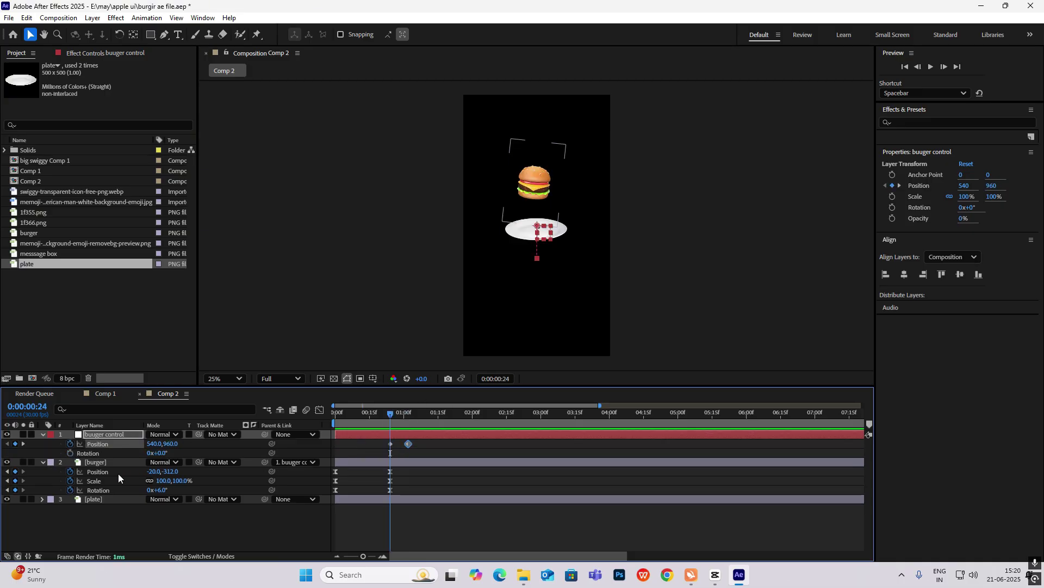
pyautogui.click(69, 453)
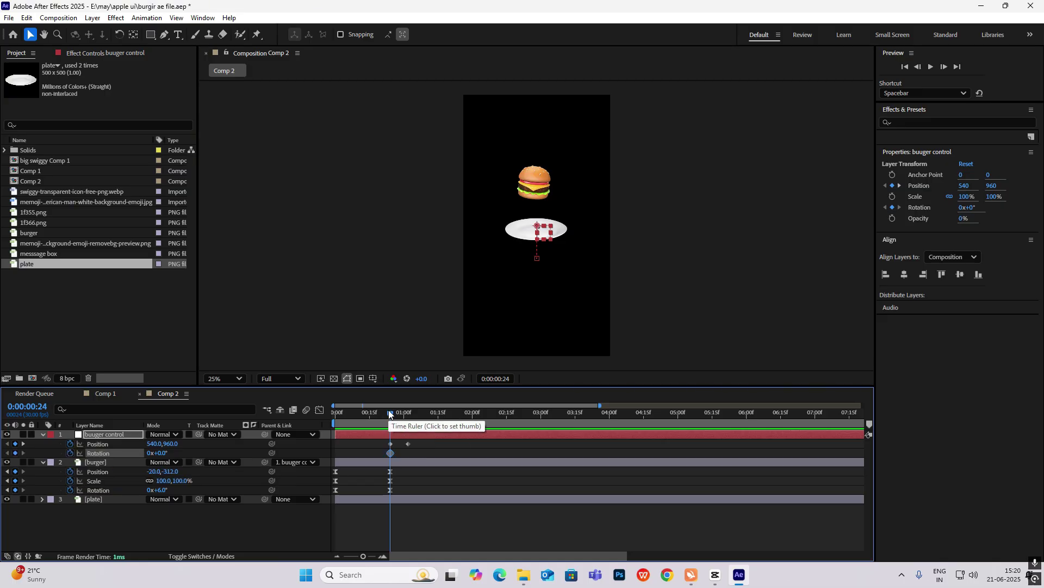
pyautogui.press('k')
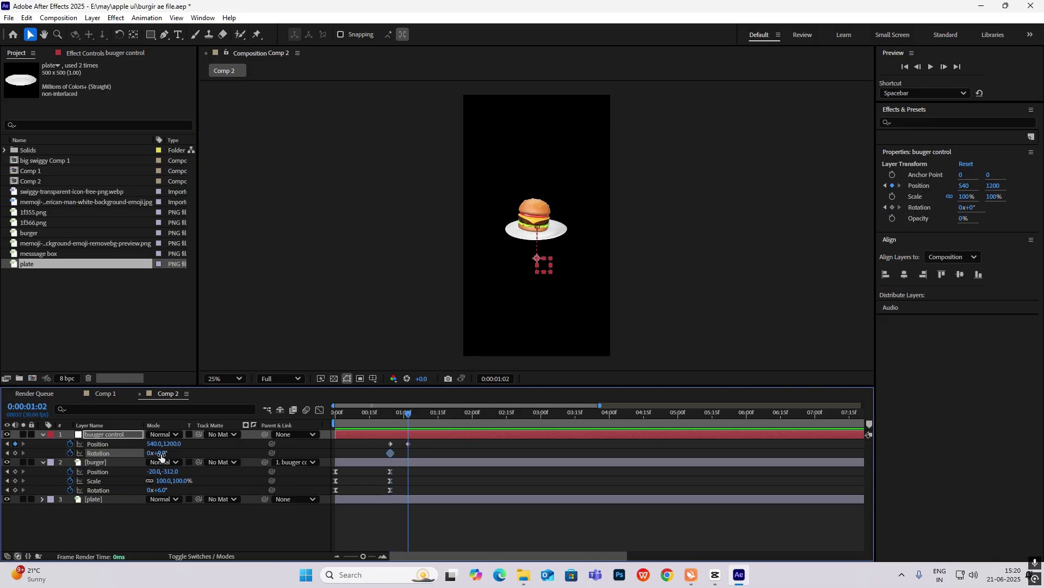
pyautogui.moveTo(160, 455); pyautogui.dragTo(166, 443)
pyautogui.press('j')
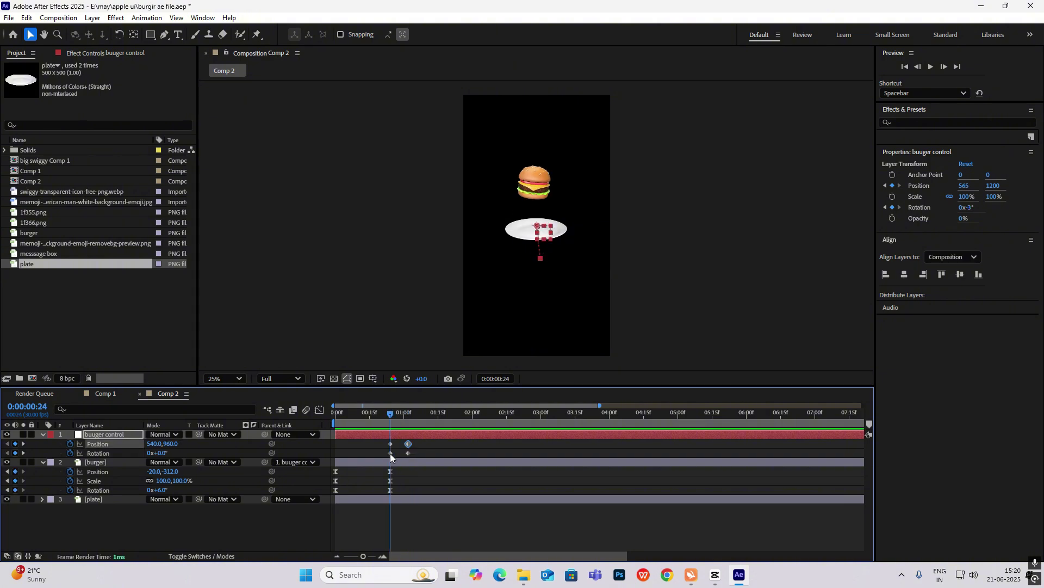
# - Keyframe the plate's position at 0:00:00:24, shift it vertically at 0:00:00:28, and set it to 536, 1000 at 0:00:01:02
pyautogui.click(112, 498)
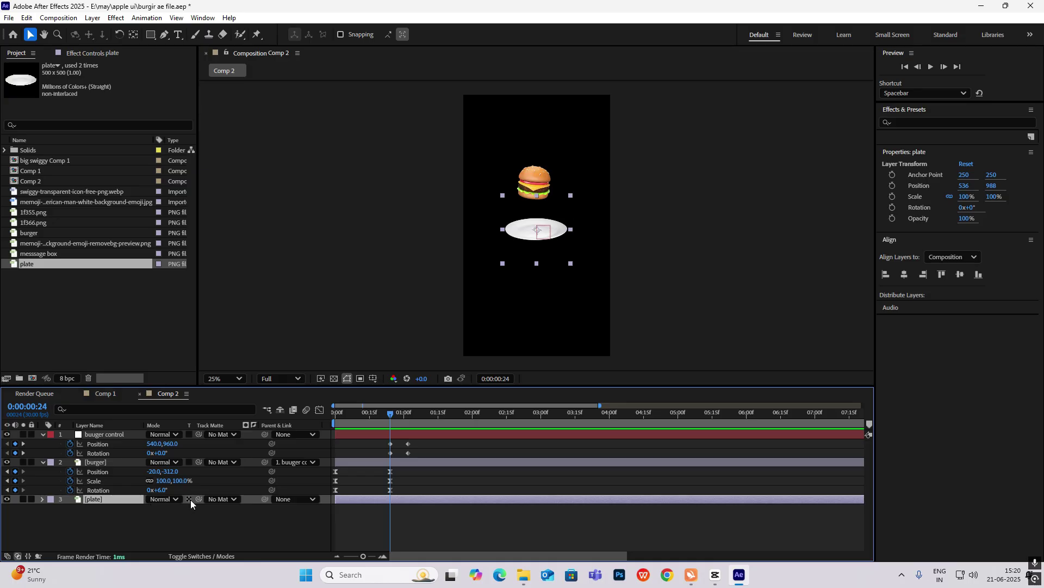
pyautogui.press('p')
pyautogui.click(70, 508)
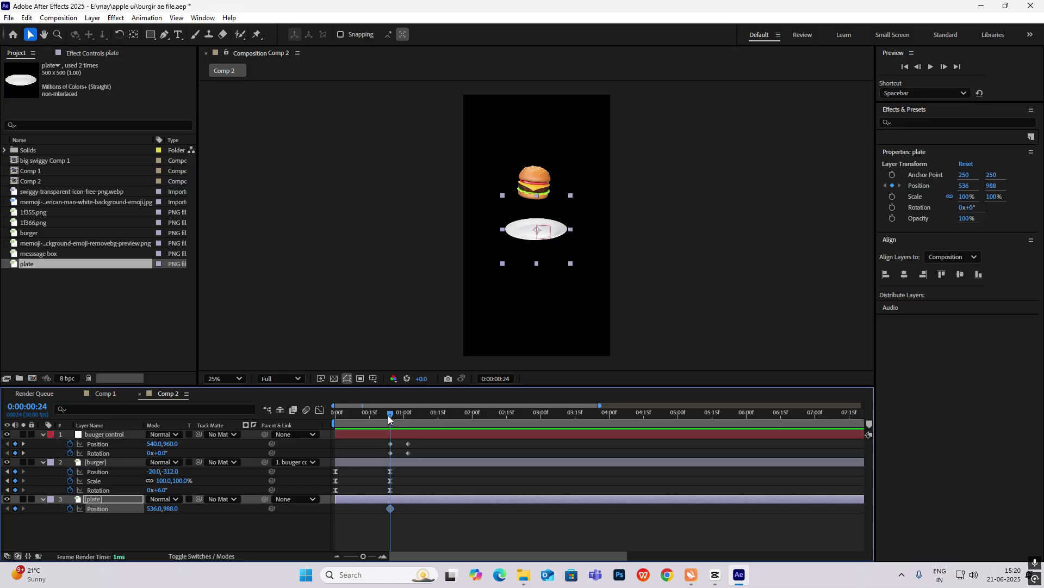
pyautogui.moveTo(388, 418); pyautogui.dragTo(397, 422)
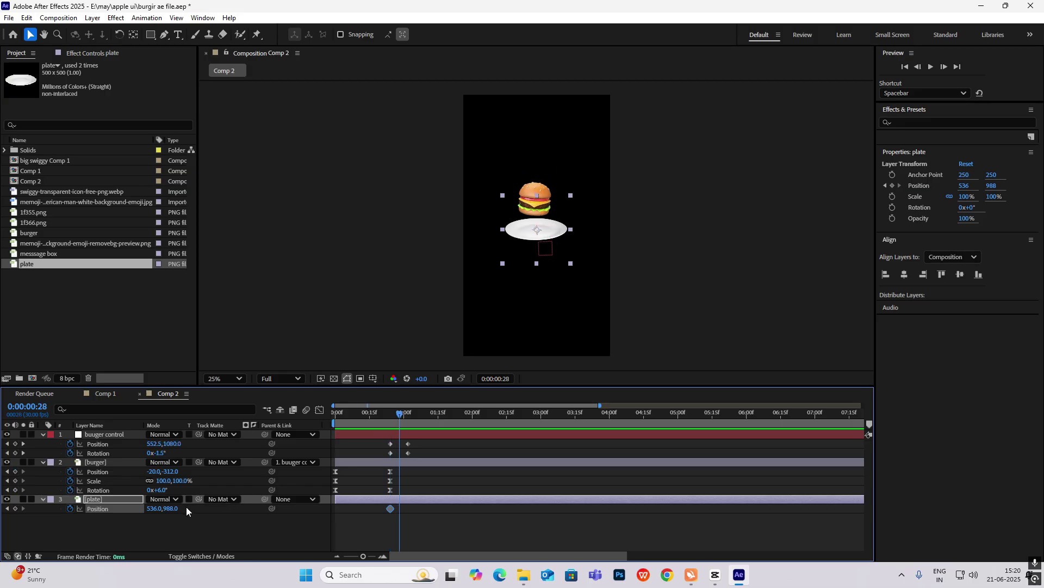
pyautogui.moveTo(167, 508); pyautogui.dragTo(179, 509)
pyautogui.moveTo(400, 417); pyautogui.dragTo(408, 417)
pyautogui.moveTo(174, 508); pyautogui.dragTo(172, 508)
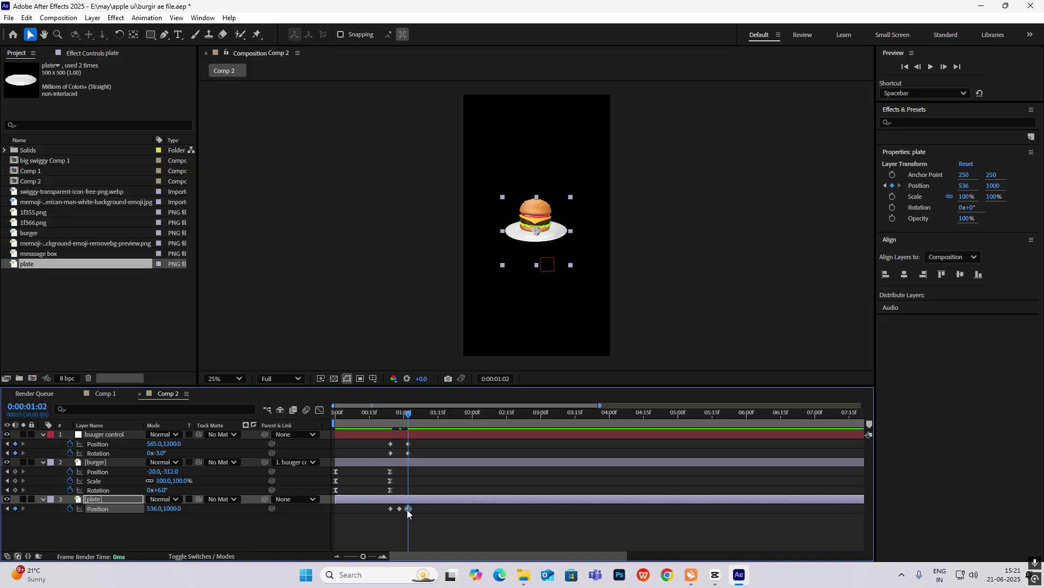
# - Copy the plate's last two position keyframes and paste them twice after 0:00:01:02 to repeat its up-and-down motion
pyautogui.moveTo(426, 507); pyautogui.dragTo(402, 523)
pyautogui.moveTo(412, 415); pyautogui.dragTo(433, 423)
pyautogui.hotkey('ctrl', 'v')
pyautogui.hotkey('ctrl', 'v')
pyautogui.click(431, 518)
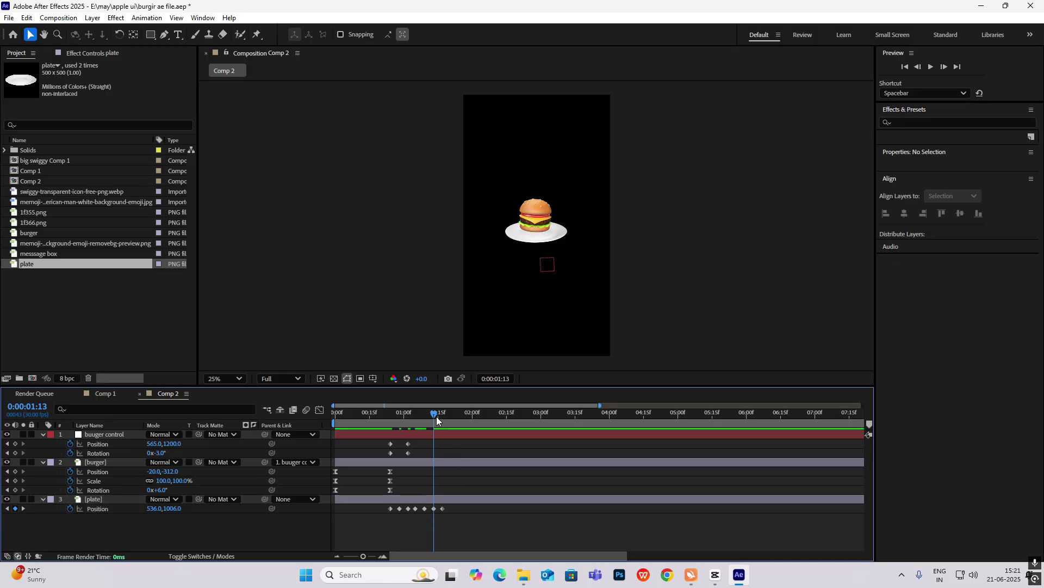
pyautogui.moveTo(437, 416); pyautogui.dragTo(439, 441)
# - Collapse the properties of all three layers and run the BOUNCr-1.1.jsxbin script, placing its window beside the composition frame
pyautogui.click(43, 434)
pyautogui.click(42, 443)
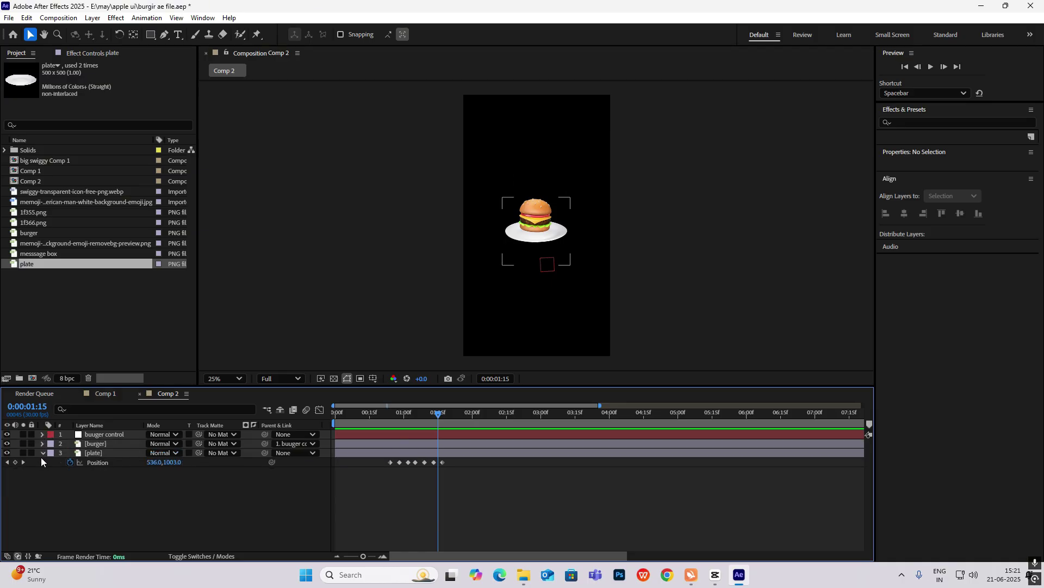
pyautogui.click(42, 453)
pyautogui.click(58, 18)
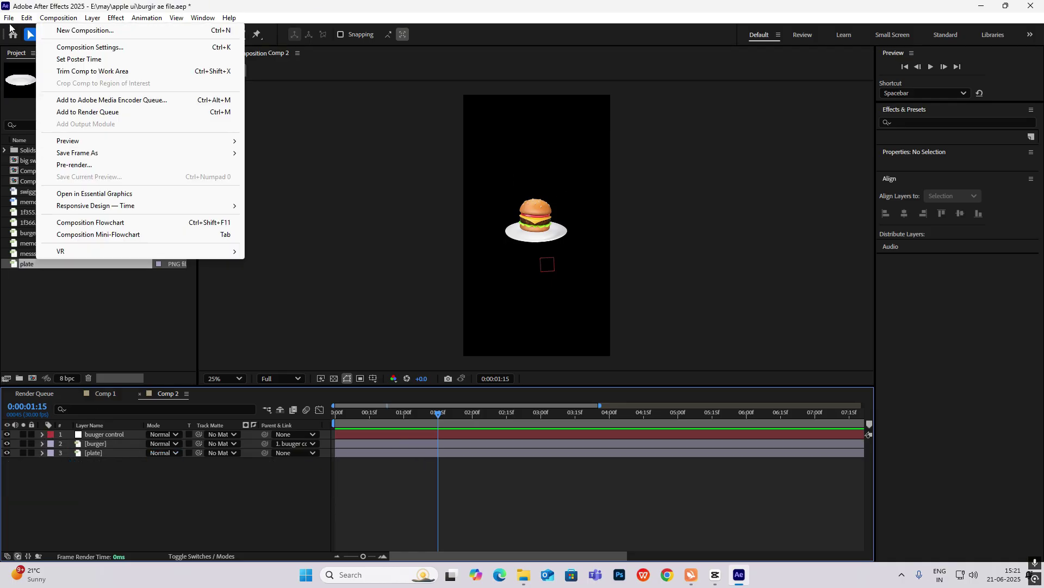
pyautogui.moveTo(9, 17)
pyautogui.moveTo(45, 326)
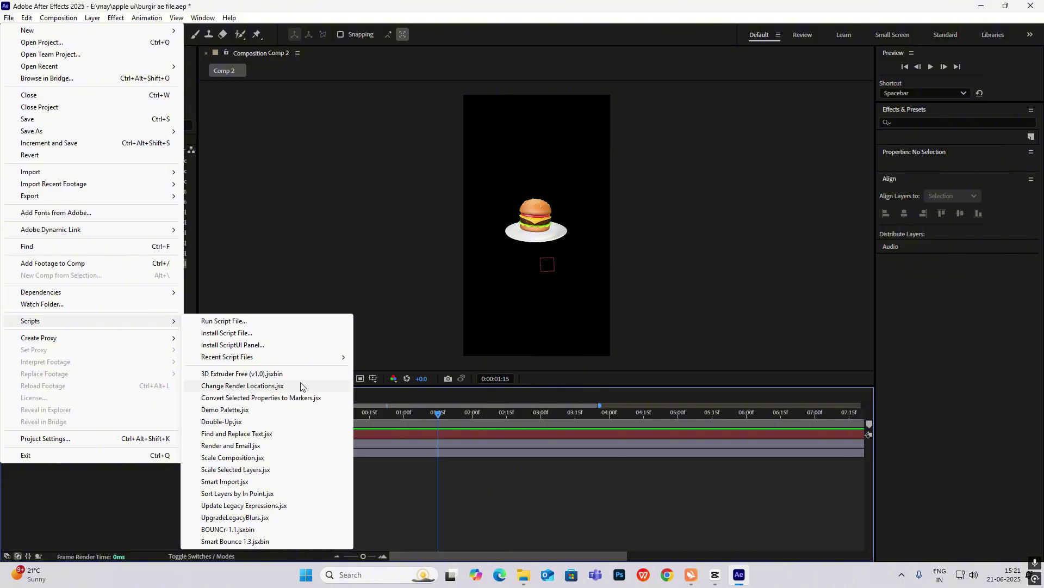
pyautogui.click(236, 531)
pyautogui.moveTo(499, 231); pyautogui.dragTo(308, 179)
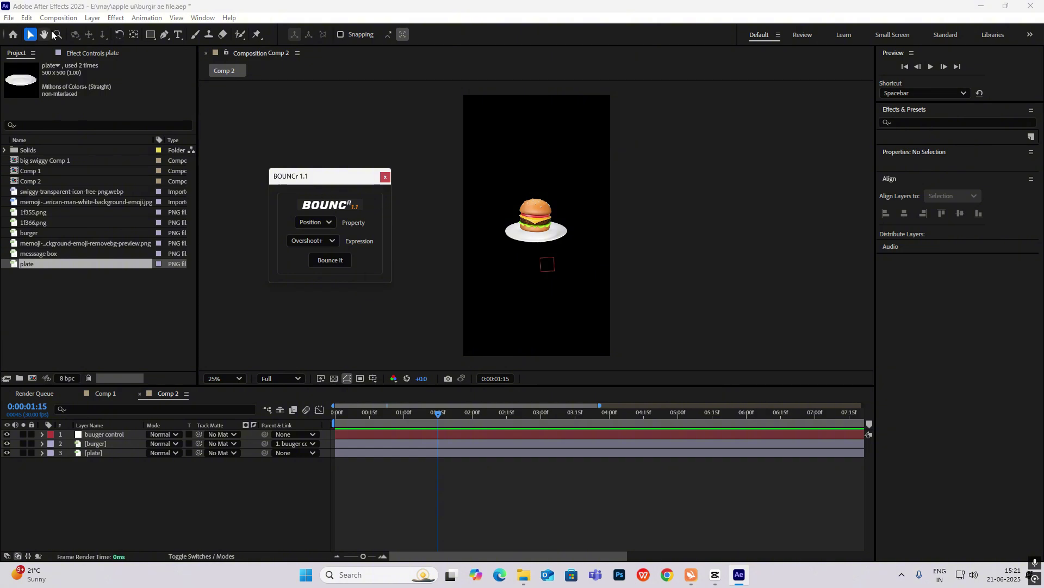
pyautogui.click(249, 322)
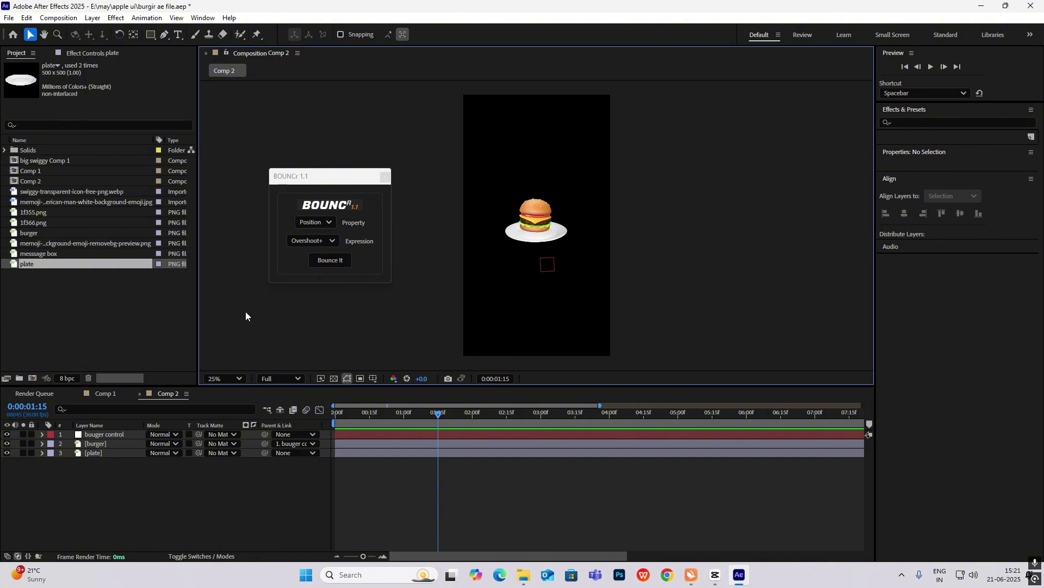
pyautogui.click(9, 17)
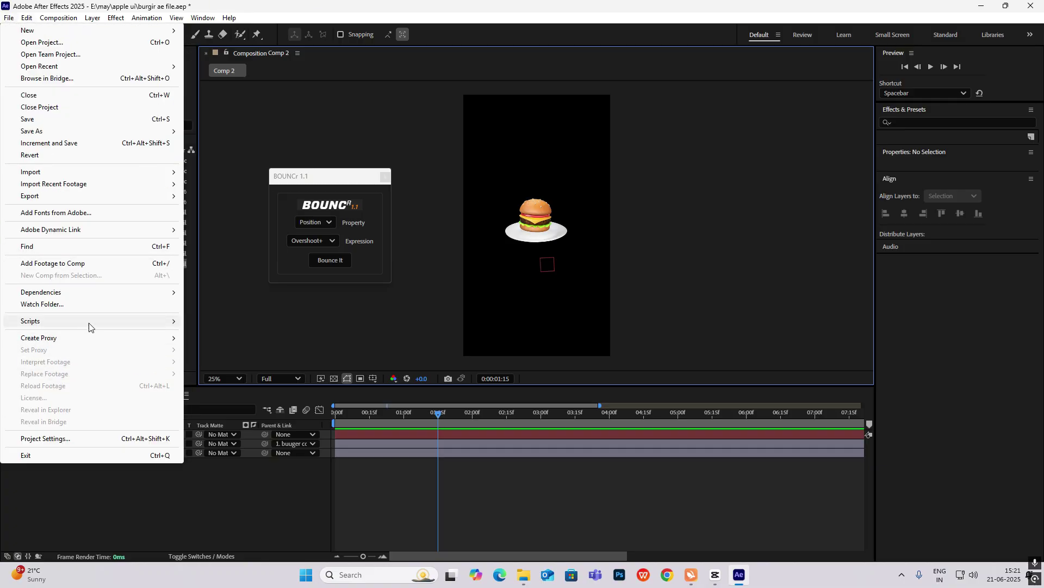
pyautogui.moveTo(97, 325)
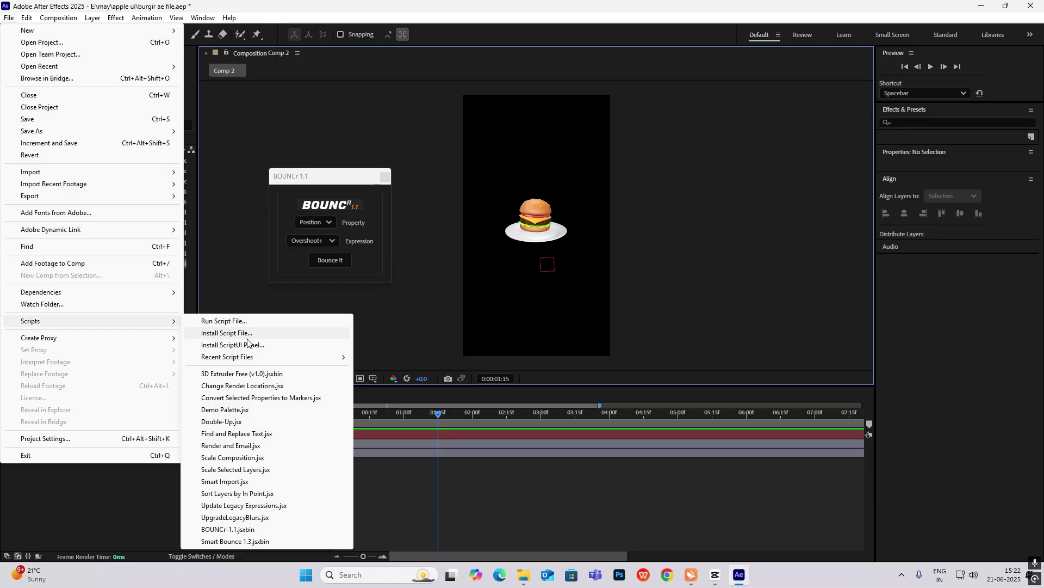
pyautogui.click(223, 333)
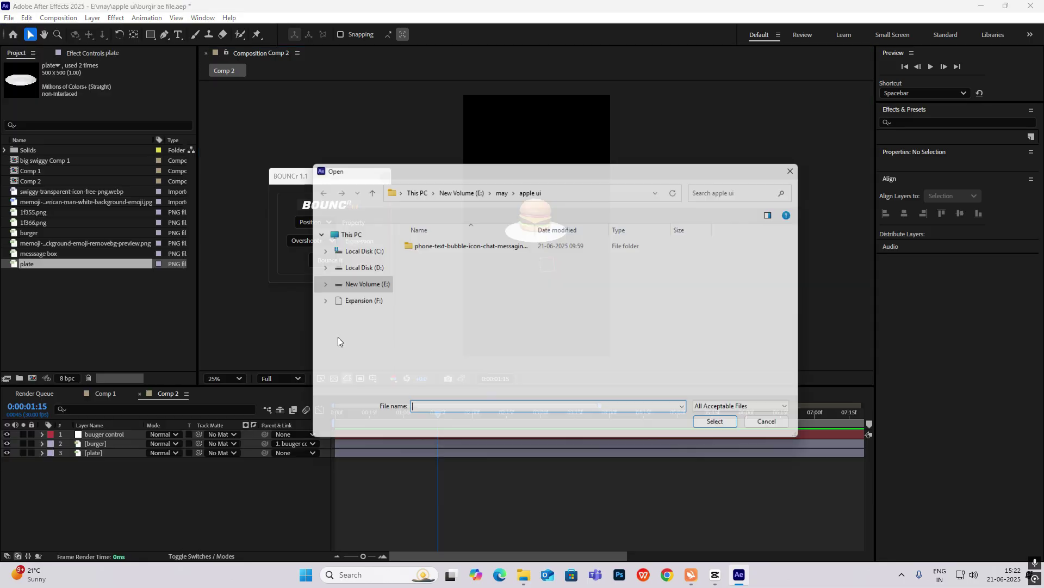
pyautogui.scroll(1, 341, 321)
pyautogui.scroll(1, 341, 321)
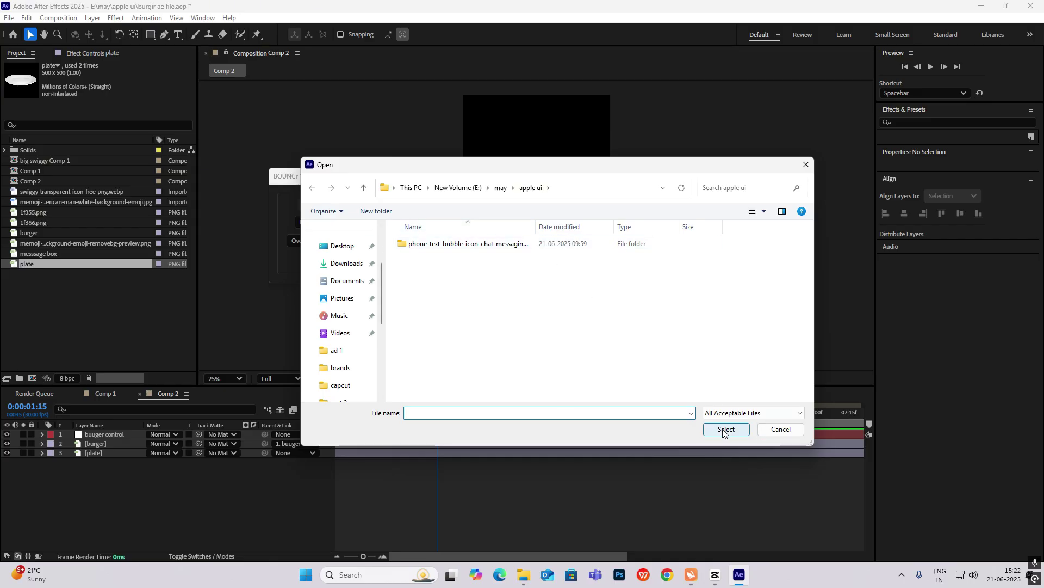
pyautogui.click(781, 429)
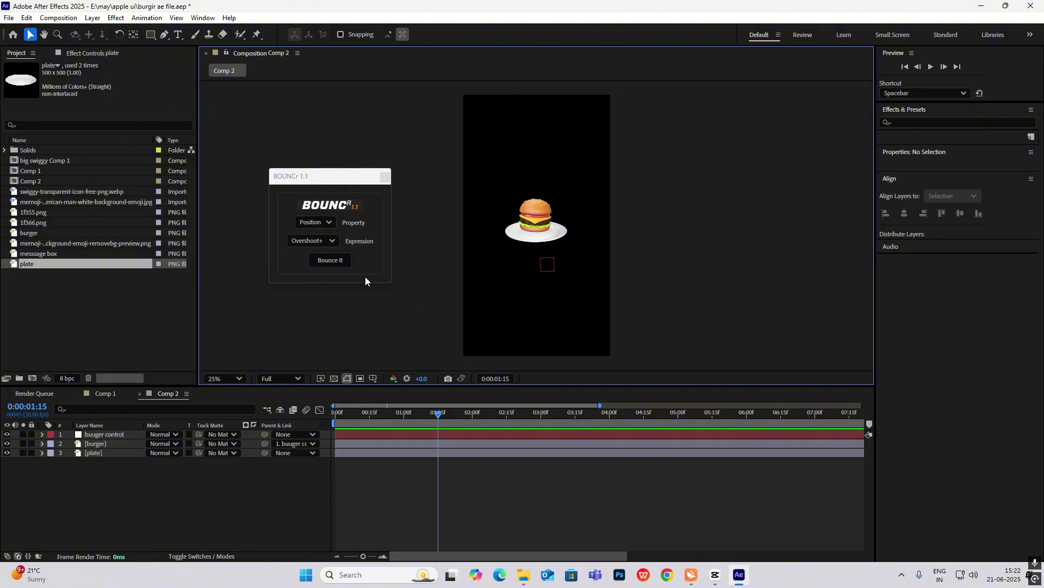
pyautogui.click(303, 176)
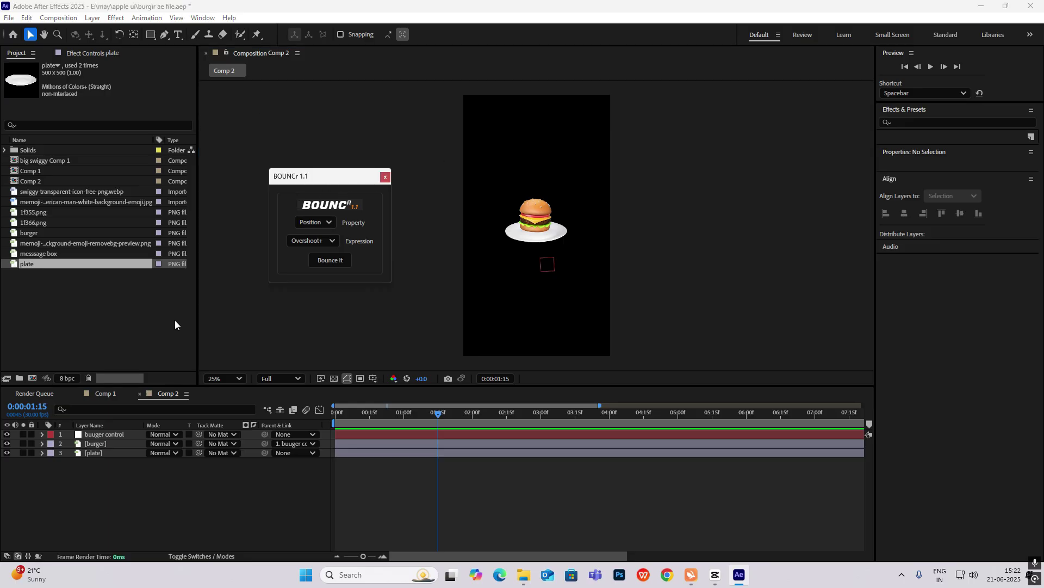
# - Apply BOUNCr's Bounce Back expression to the selected position and rotation keyframes of the burger control null
pyautogui.click(437, 410)
pyautogui.moveTo(346, 418); pyautogui.dragTo(354, 424)
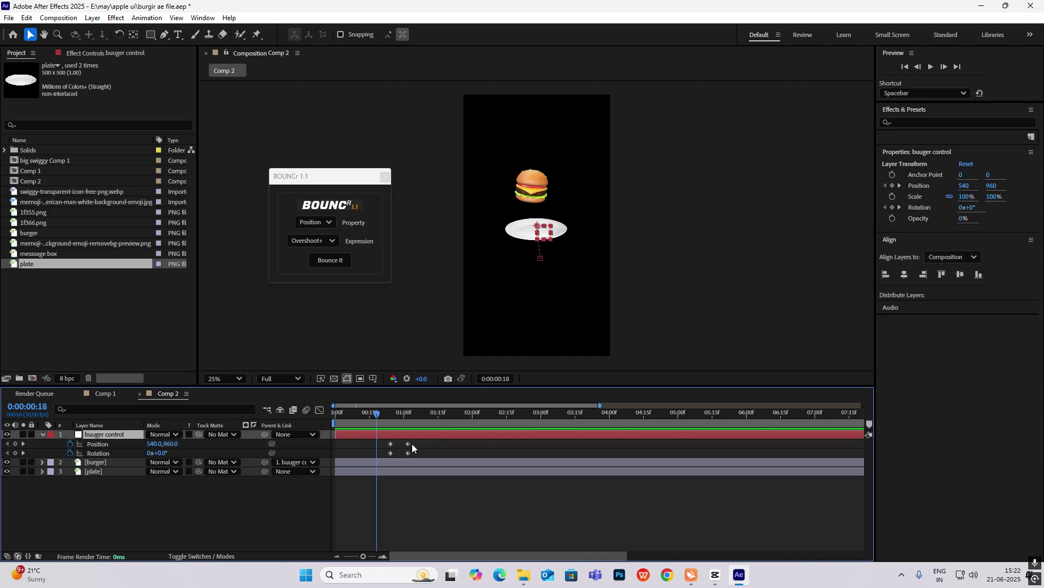
pyautogui.moveTo(412, 441); pyautogui.dragTo(380, 461)
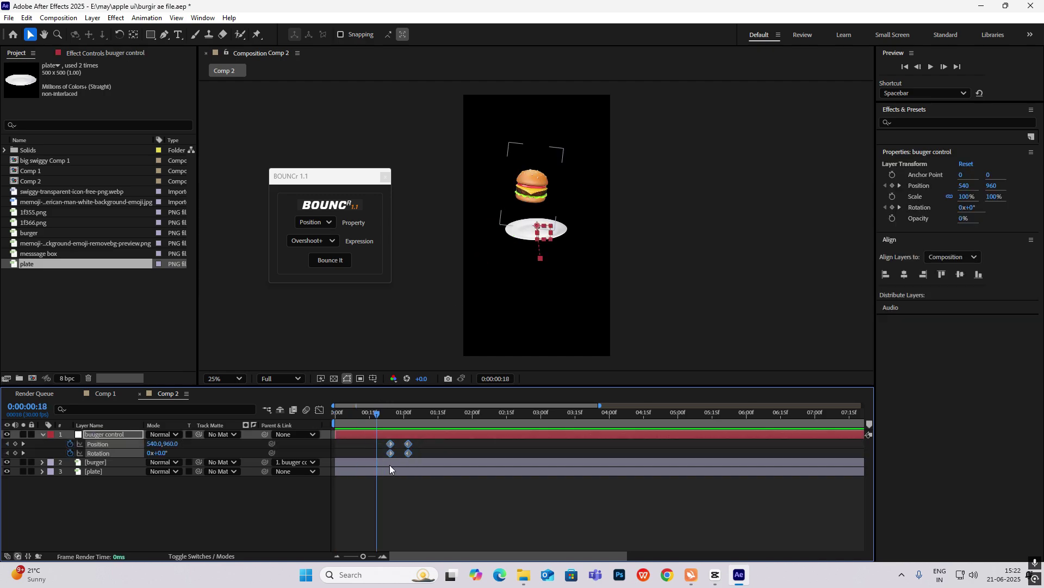
pyautogui.click(317, 221)
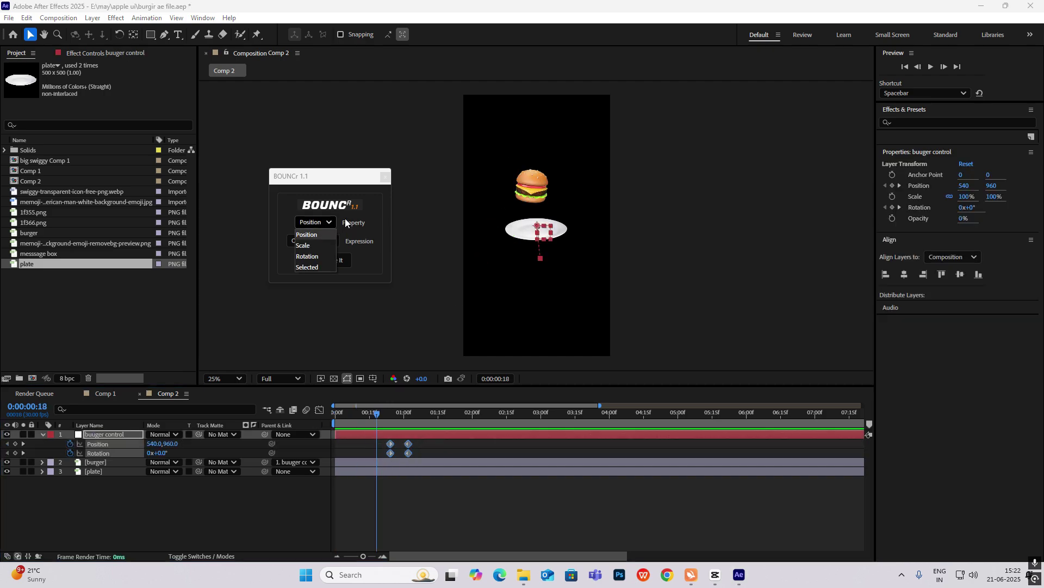
pyautogui.click(319, 266)
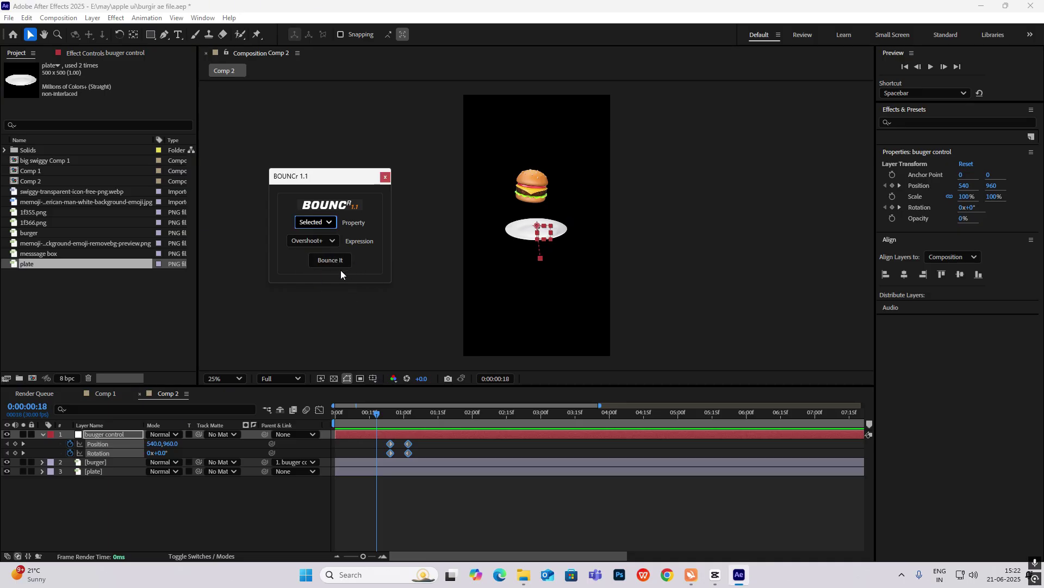
pyautogui.click(329, 243)
pyautogui.click(325, 264)
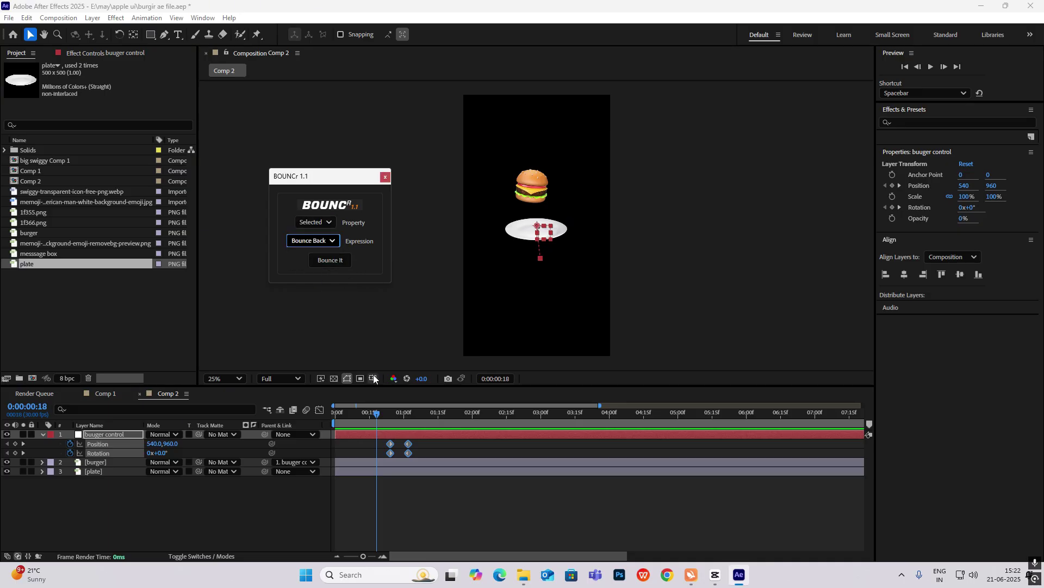
pyautogui.click(331, 260)
# - Preview the bounce and move the control null's final position and rotation keyframes to 0:00:01:00
pyautogui.click(338, 412)
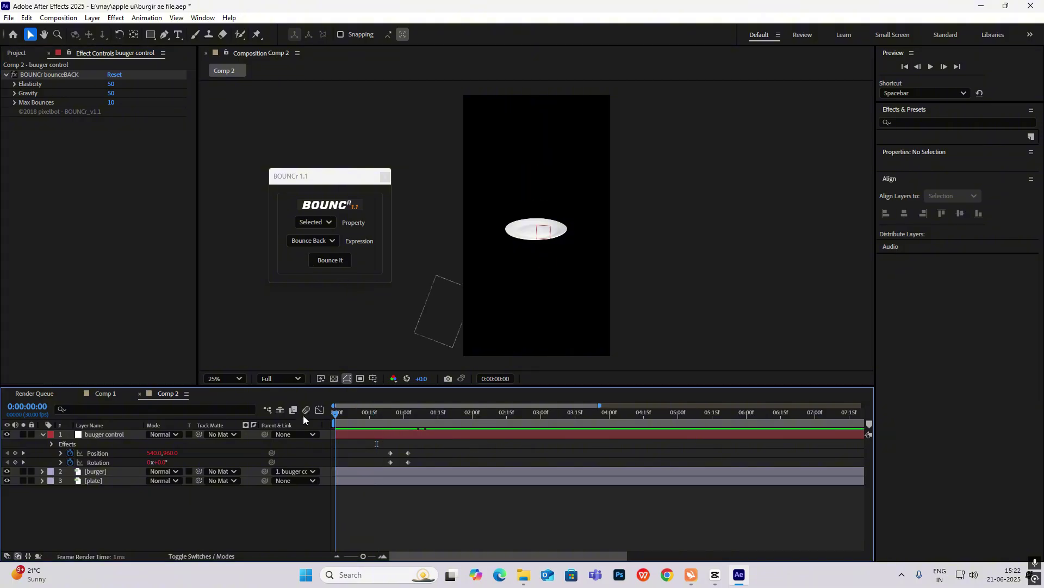
pyautogui.press('space')
pyautogui.moveTo(450, 411)
pyautogui.mouseDown()
pyautogui.moveTo(308, 419)
pyautogui.moveTo(440, 414)
pyautogui.mouseUp()
pyautogui.moveTo(415, 449); pyautogui.dragTo(403, 460)
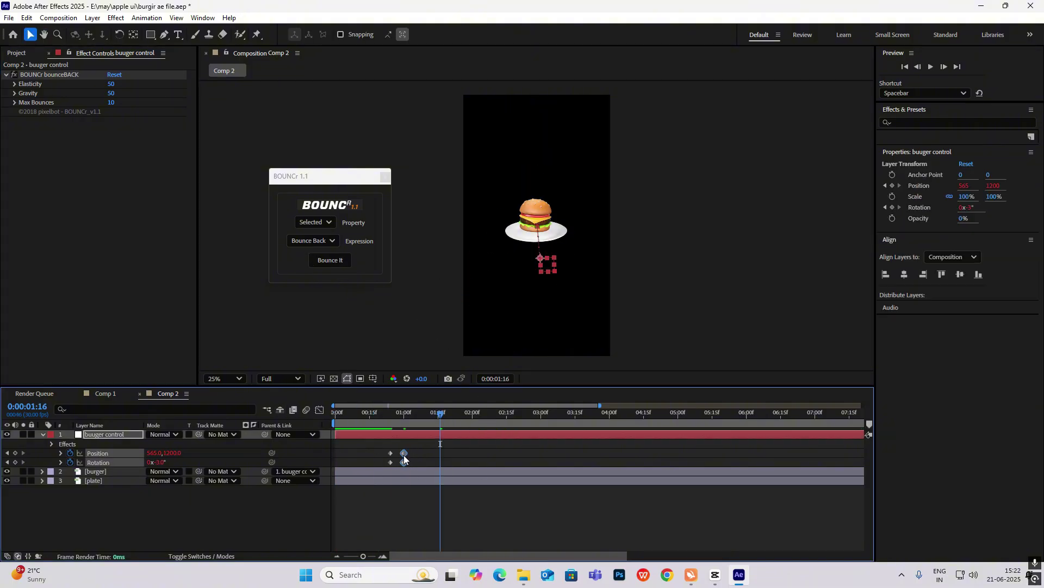
pyautogui.press('space')
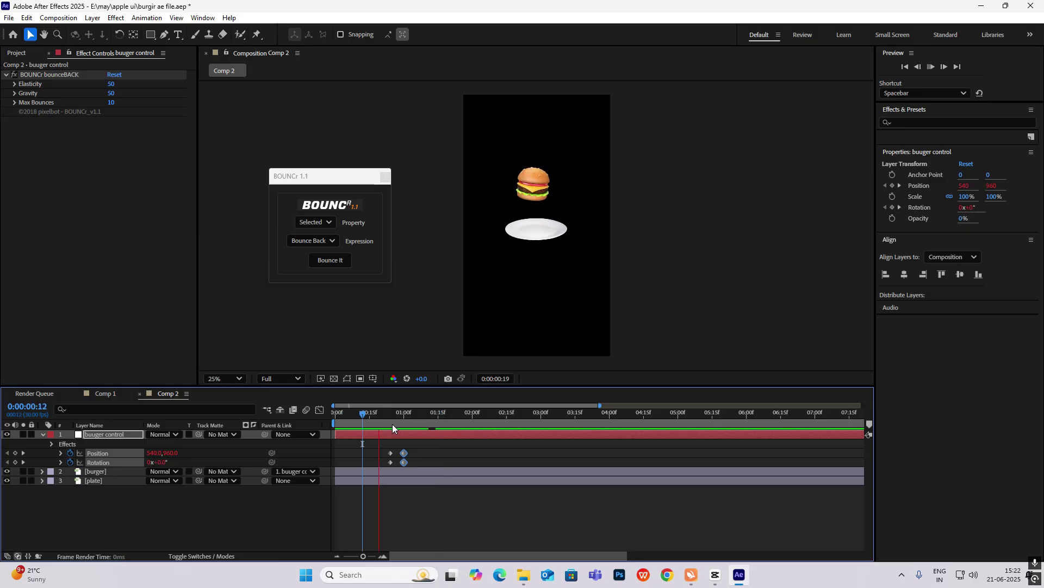
pyautogui.press('space')
# - Try moving the control null's final position and rotation keyframes to about 0:00:01:14, preview it, and undo the move
pyautogui.moveTo(456, 414); pyautogui.dragTo(436, 459)
pyautogui.press('space')
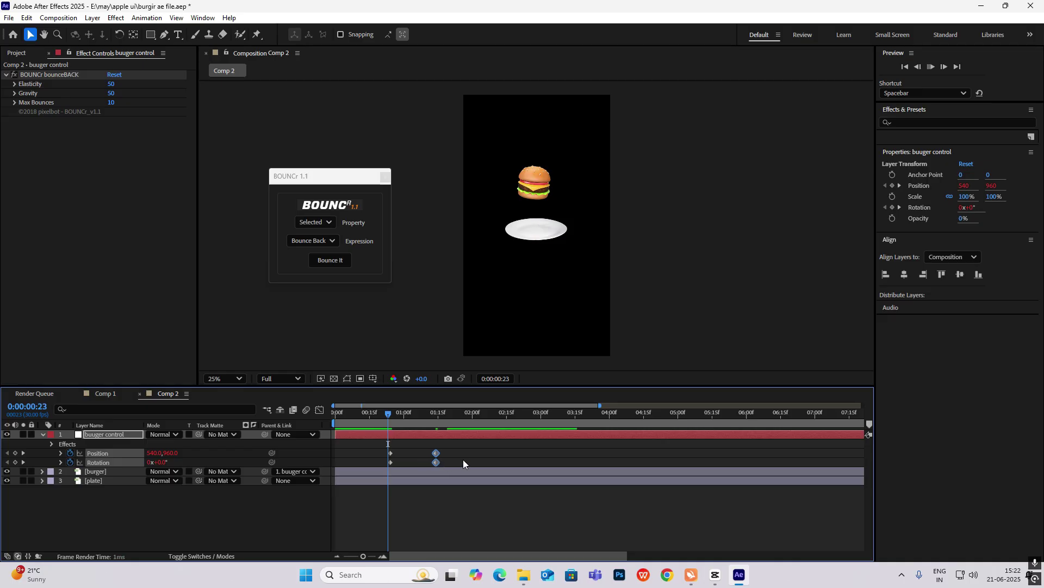
pyautogui.press('space')
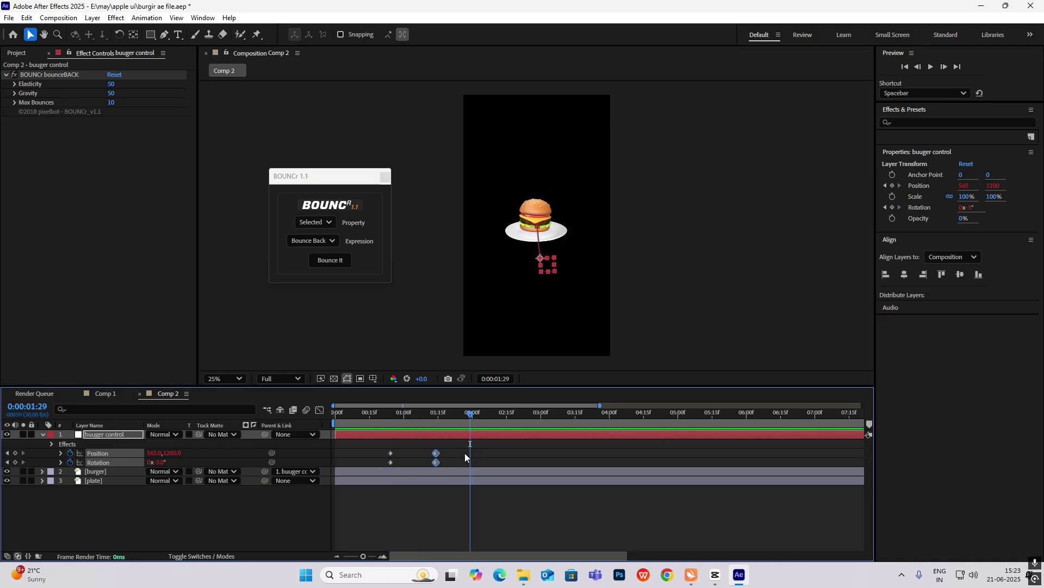
pyautogui.hotkey('ctrl', 'z')
# - Play back the burger's landing from mid-flight and again from the start to check the bounce
pyautogui.click(377, 416)
pyautogui.press('space')
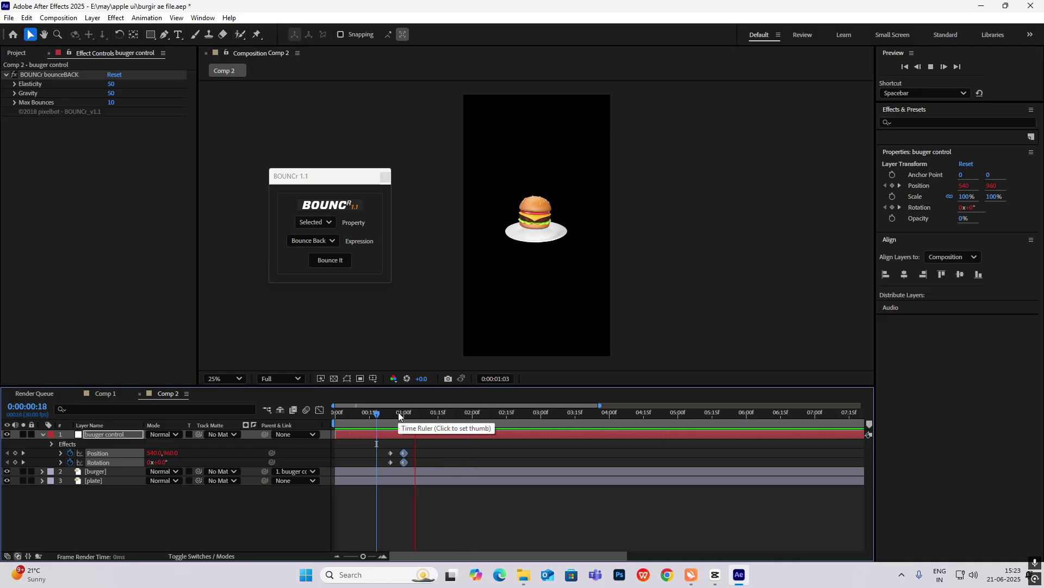
pyautogui.press('space')
pyautogui.click(418, 439)
pyautogui.moveTo(376, 415); pyautogui.dragTo(255, 433)
pyautogui.press('space')
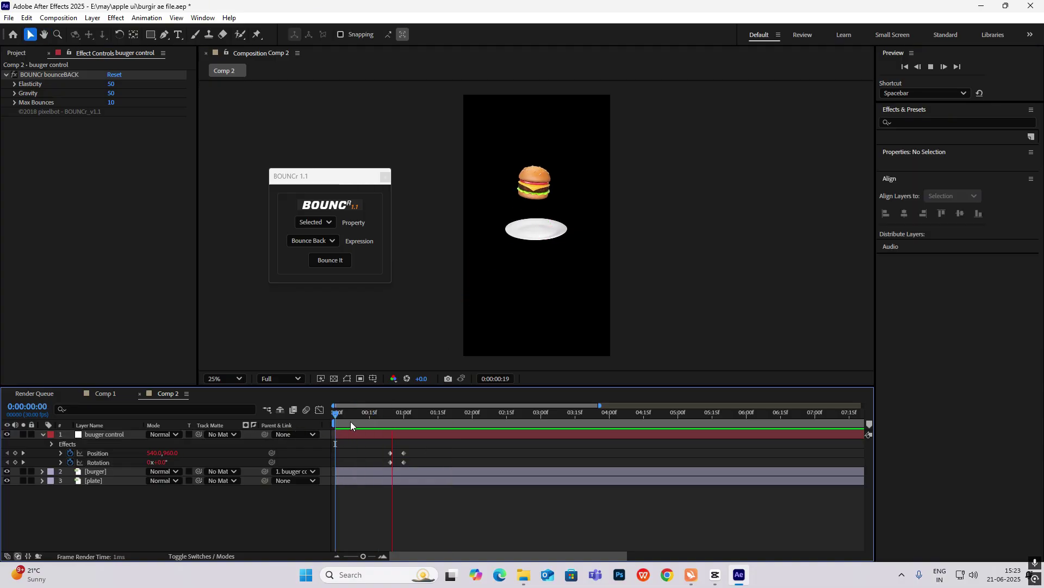
pyautogui.press('space')
# - Apply BOUNCr's Bounce Back to the plate's position and shift its keyframes to start at 0:00:01:00, collapsing the layer properties when done
pyautogui.moveTo(448, 417); pyautogui.dragTo(405, 439)
pyautogui.press('u')
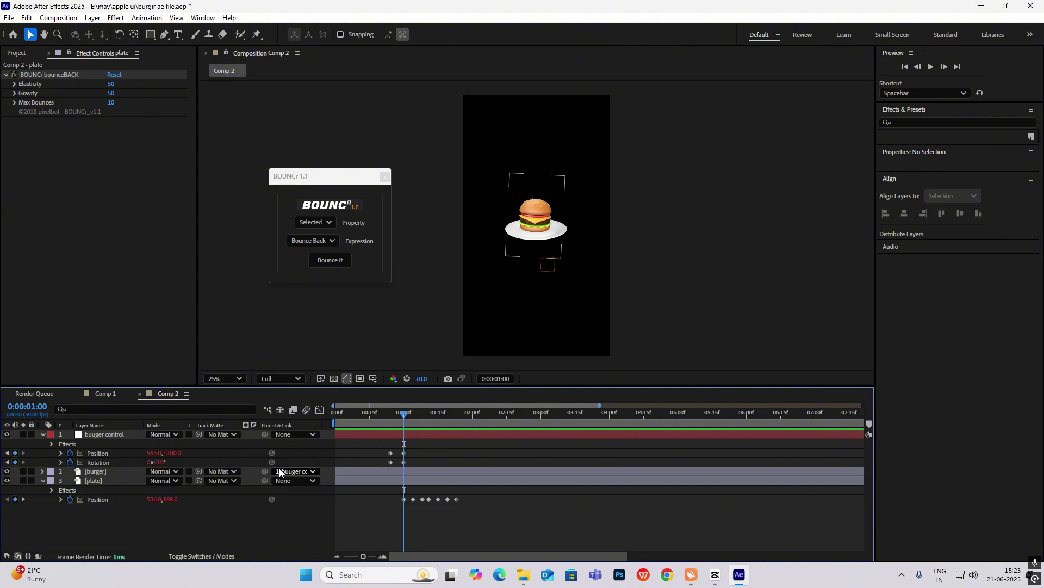
pyautogui.click(42, 439)
pyautogui.click(42, 453)
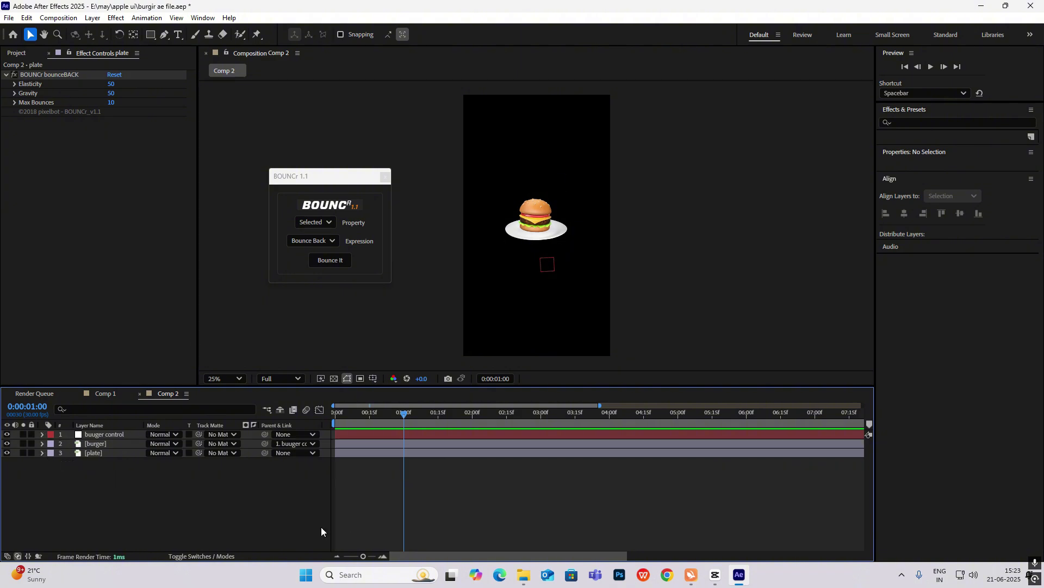
# - Add the messsage box image as the uppermost layer of Comp 2 and move it up to 480, 722
pyautogui.click(17, 53)
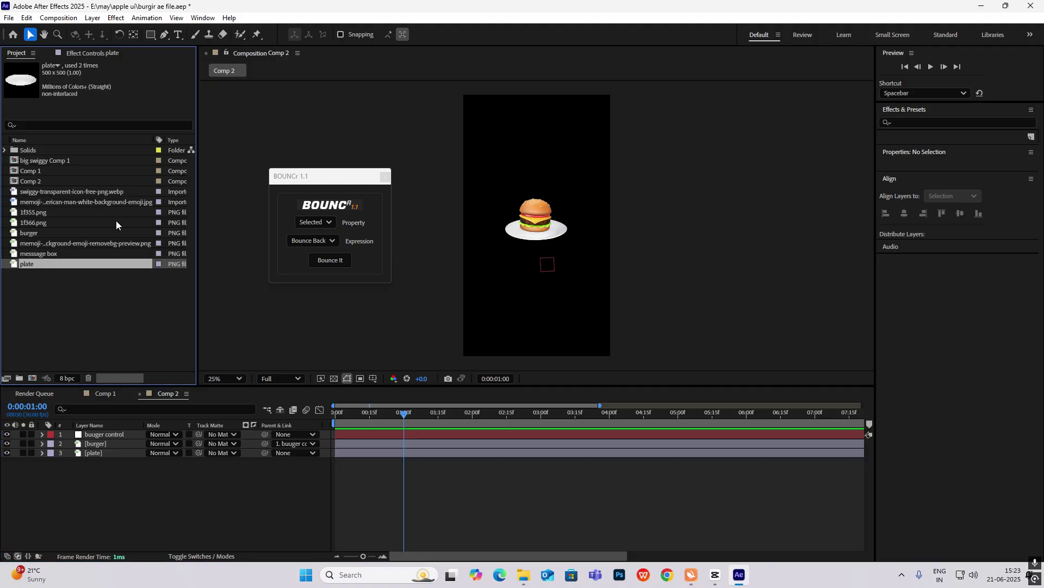
pyautogui.click(54, 325)
pyautogui.moveTo(43, 258); pyautogui.dragTo(82, 435)
pyautogui.scroll(2, 537, 223)
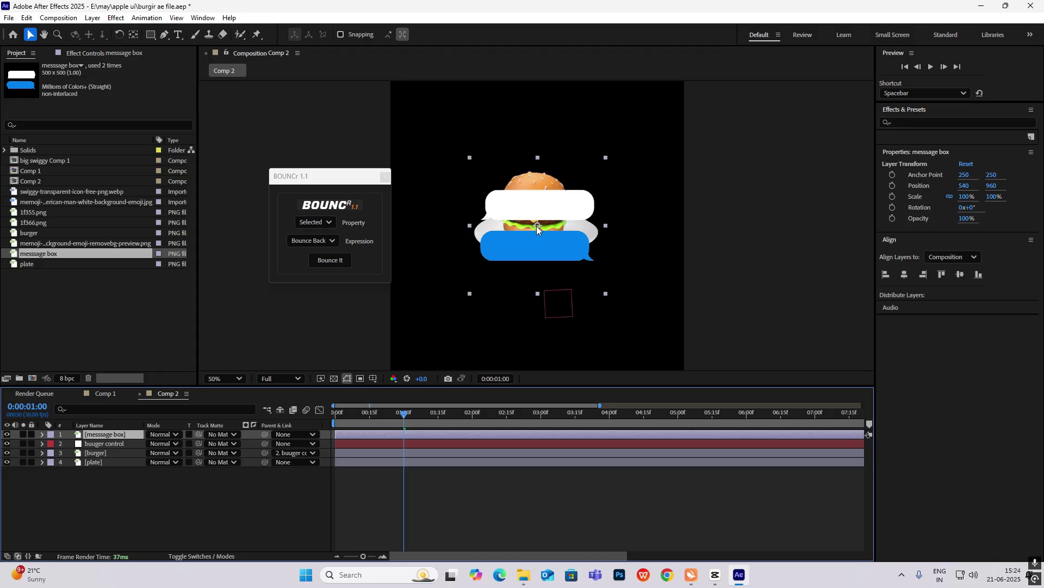
pyautogui.moveTo(536, 226); pyautogui.dragTo(520, 162)
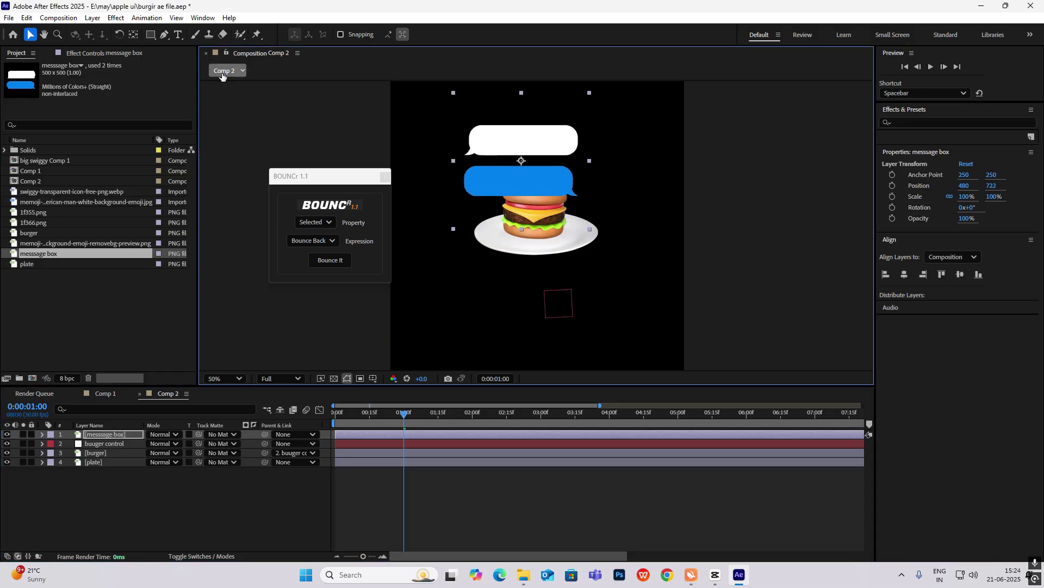
# - Draw a rectangular mask on the messsage box layer around the white speech bubble, hiding the blue one
pyautogui.click(155, 38)
pyautogui.moveTo(445, 115); pyautogui.dragTo(591, 161)
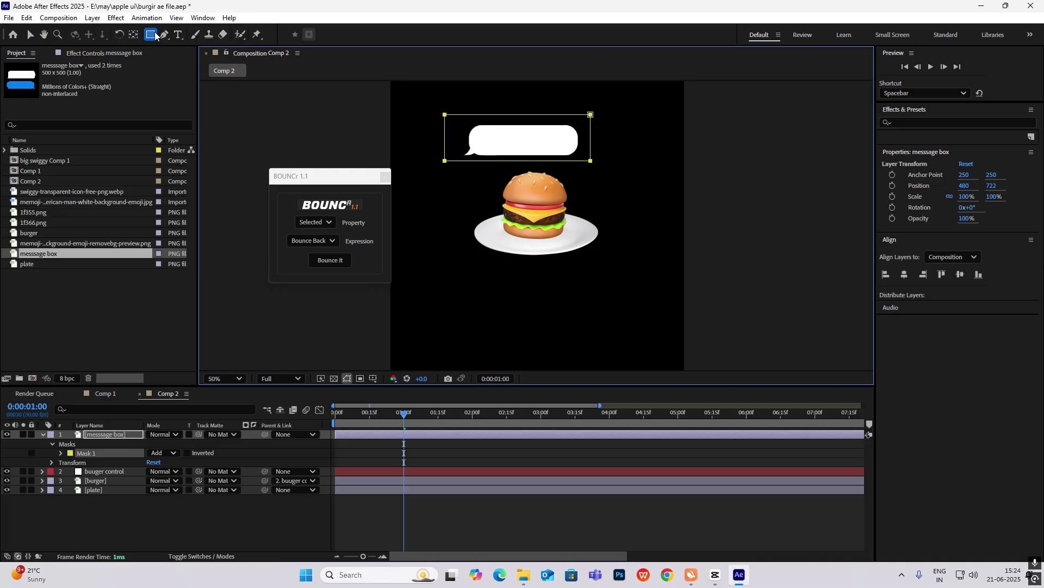
pyautogui.hotkey('ctrl', 'z')
# - Move the white speech bubble to 780, 832 and reorder its layer between the burger and plate layers
pyautogui.press('v')
pyautogui.moveTo(512, 141); pyautogui.dragTo(593, 171)
pyautogui.moveTo(98, 435); pyautogui.dragTo(97, 458)
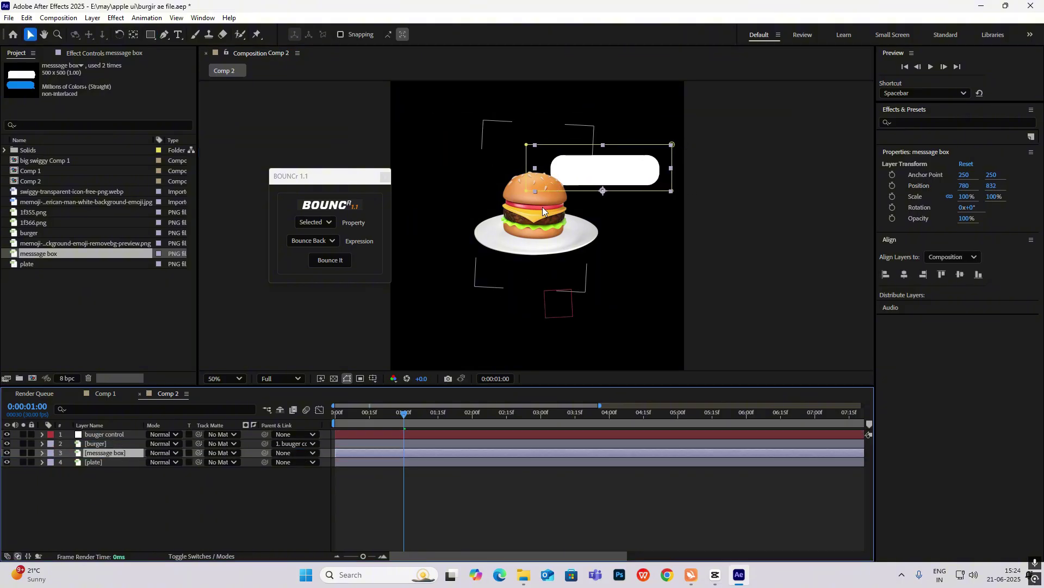
# - Move the white speech bubble up to 786, 800, check the burger bounce around it, and return to 0:00:01:00
pyautogui.moveTo(604, 169); pyautogui.dragTo(604, 161)
pyautogui.click(707, 189)
pyautogui.scroll(-2, 707, 189)
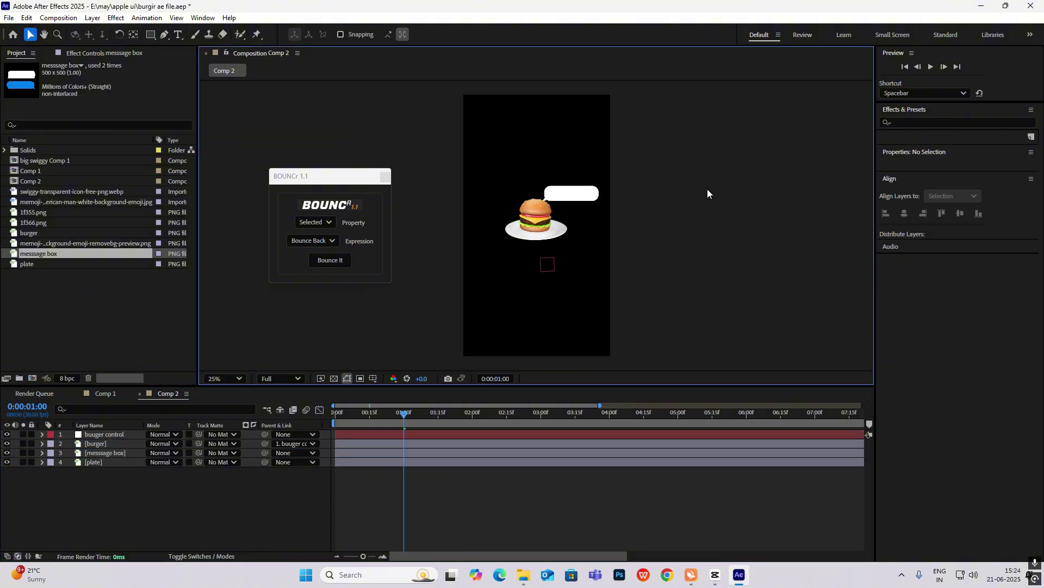
pyautogui.moveTo(356, 414); pyautogui.dragTo(400, 445)
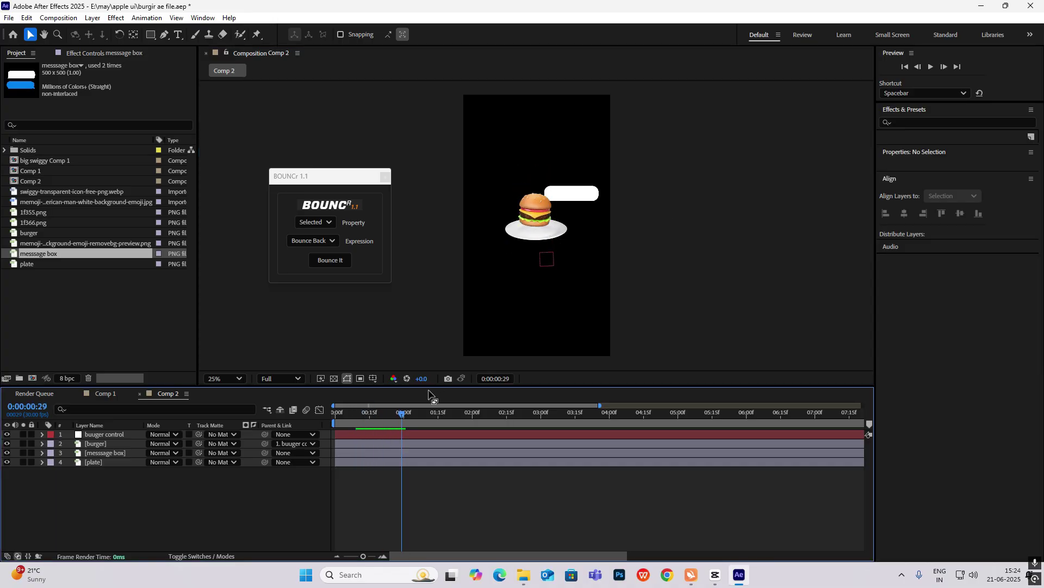
pyautogui.click(402, 417)
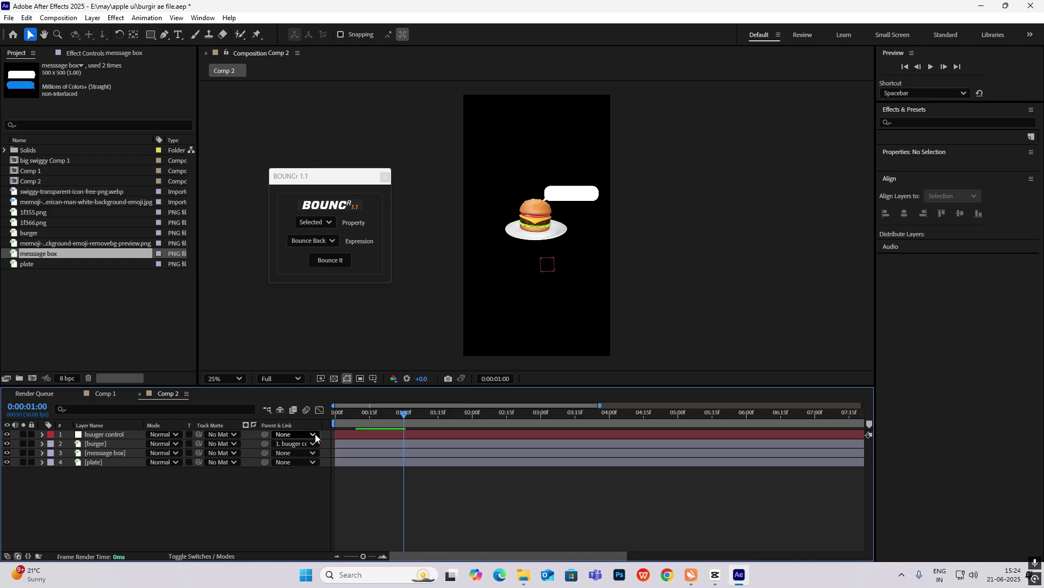
# - Centre the messsage box layer's anchor point and move it to the speech bubble's tail at 44, 229
pyautogui.click(102, 433)
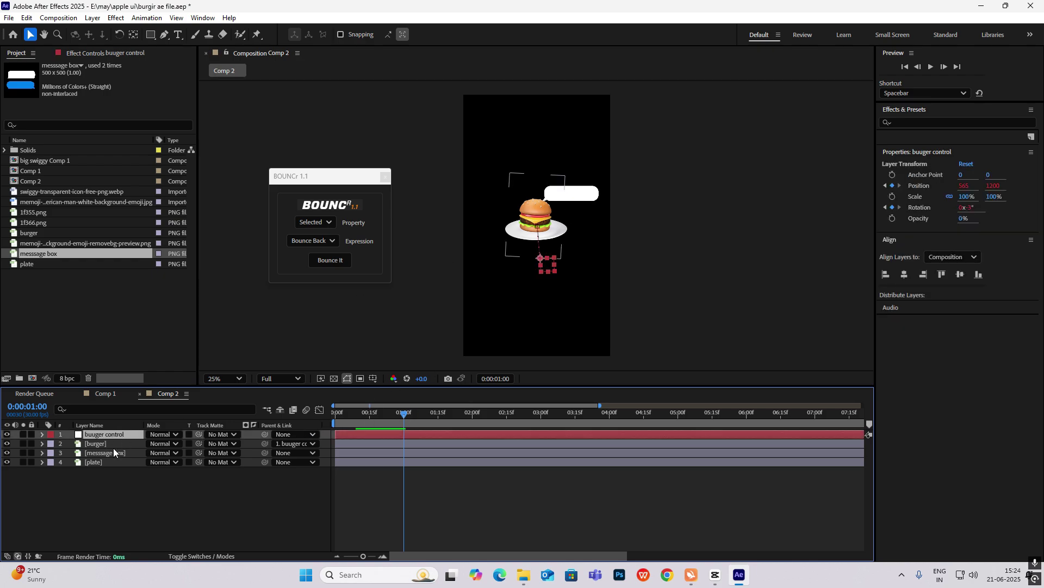
pyautogui.click(103, 452)
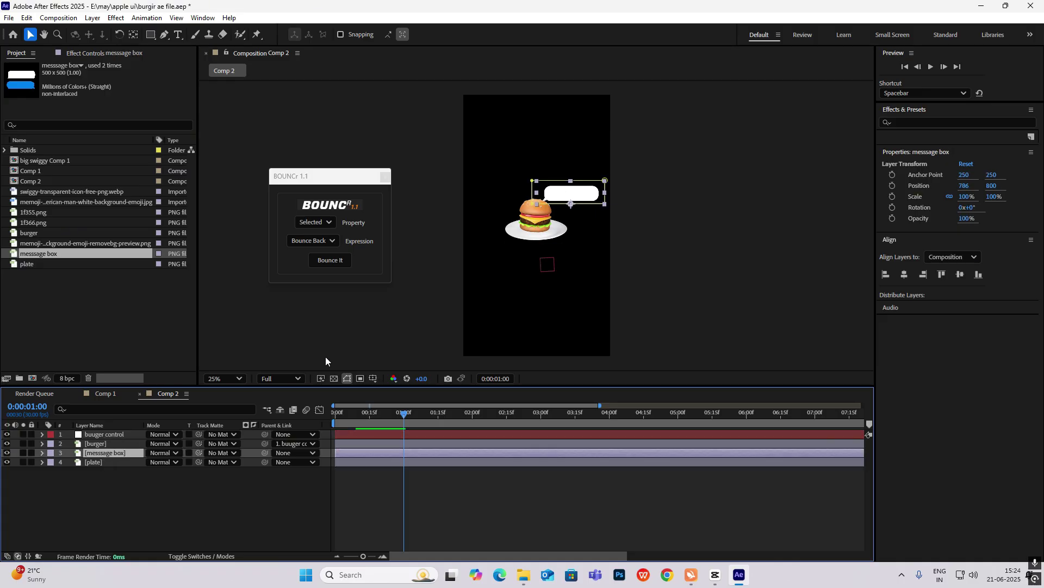
pyautogui.scroll(2, 570, 197)
pyautogui.hotkey('ctrl', 'alt', 'Home')
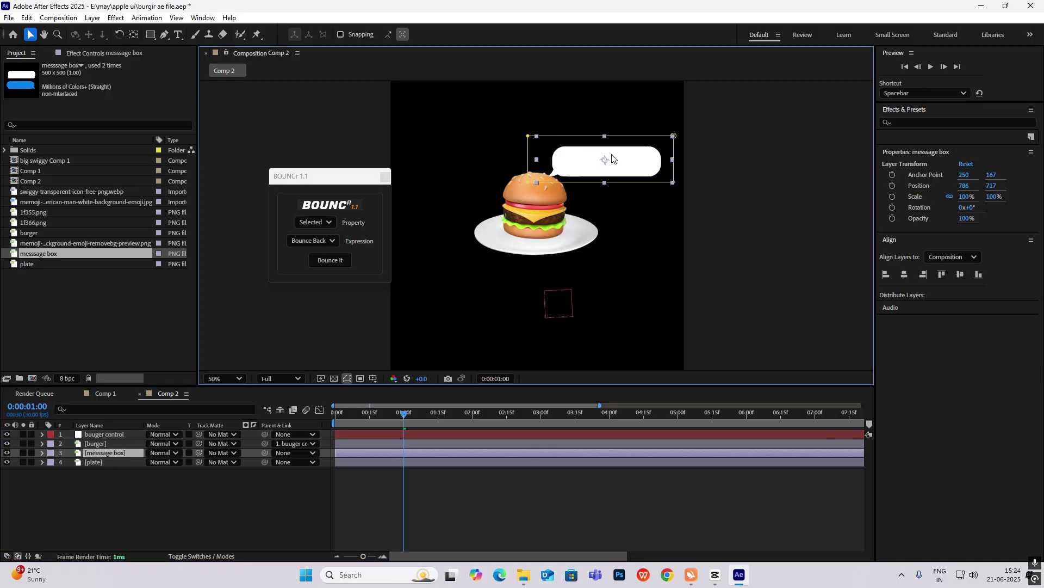
pyautogui.press('y')
pyautogui.moveTo(605, 161); pyautogui.dragTo(556, 188)
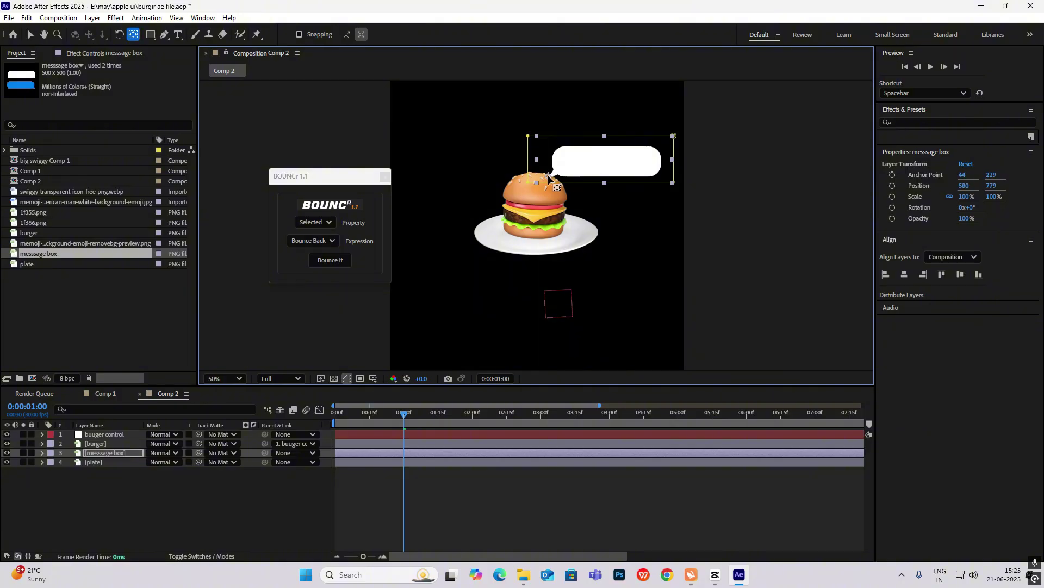
pyautogui.press('v')
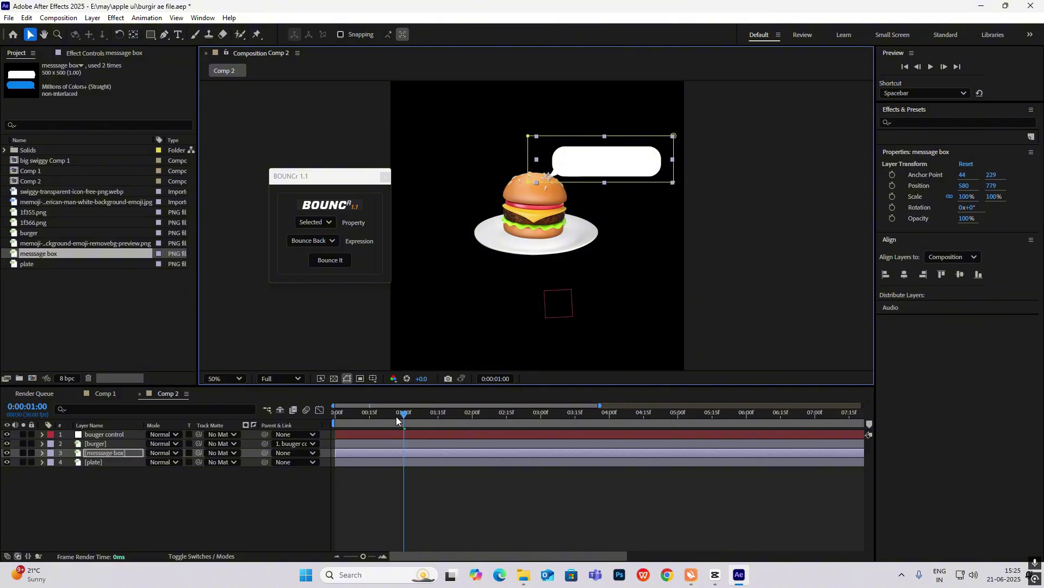
# - Reveal the messsage box layer's scale and rotation and set initial keyframes for both at 0:00:01:00
pyautogui.moveTo(397, 418); pyautogui.dragTo(404, 420)
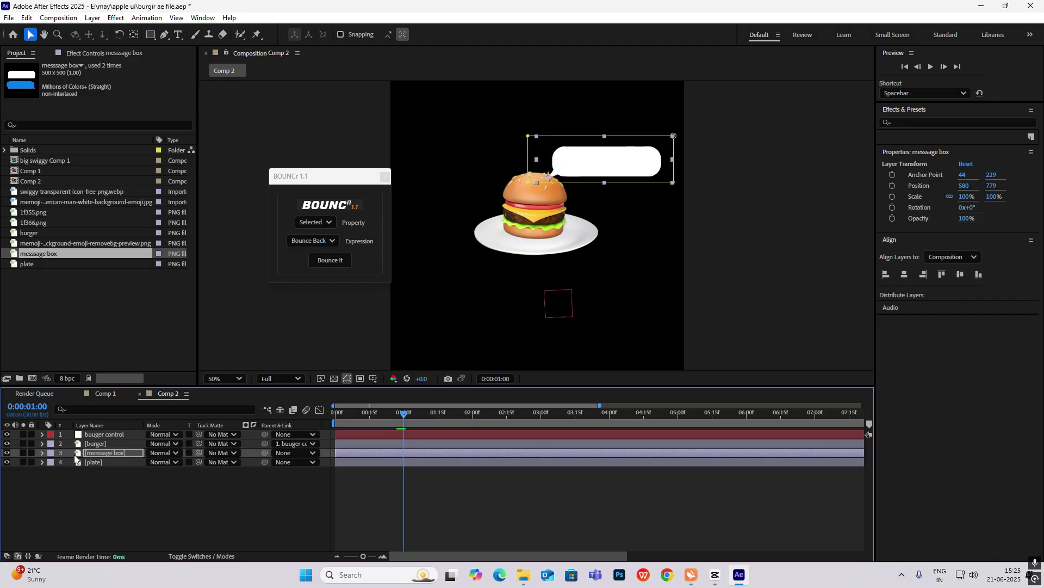
pyautogui.click(41, 455)
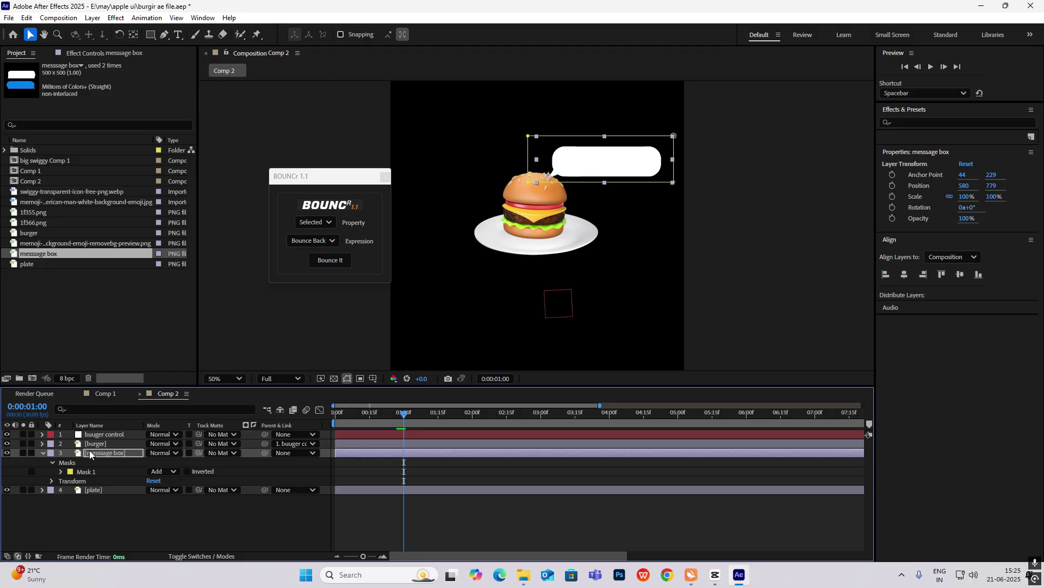
pyautogui.press('s')
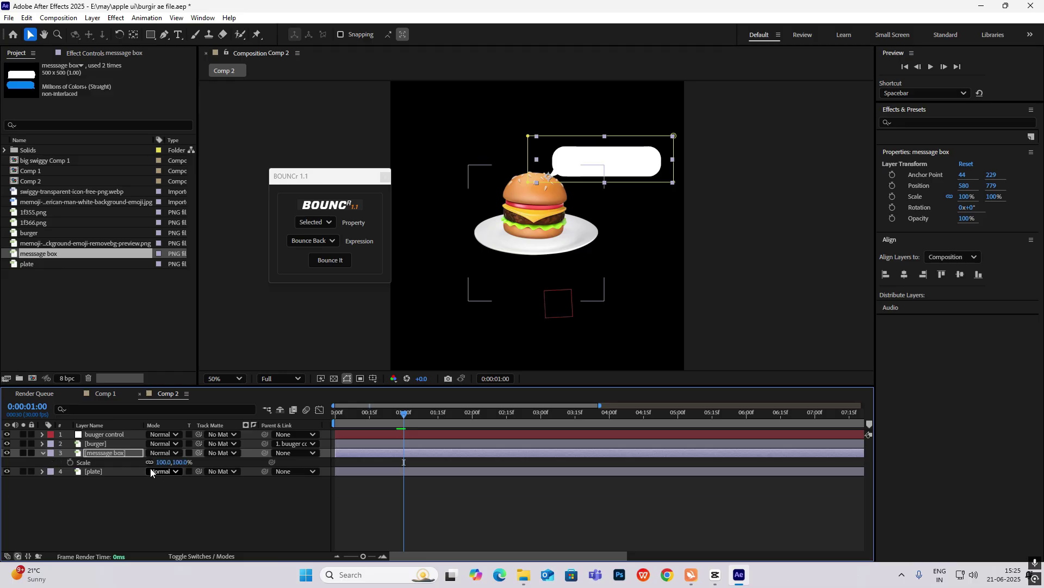
pyautogui.hotkey('shift', 'r')
pyautogui.click(69, 461)
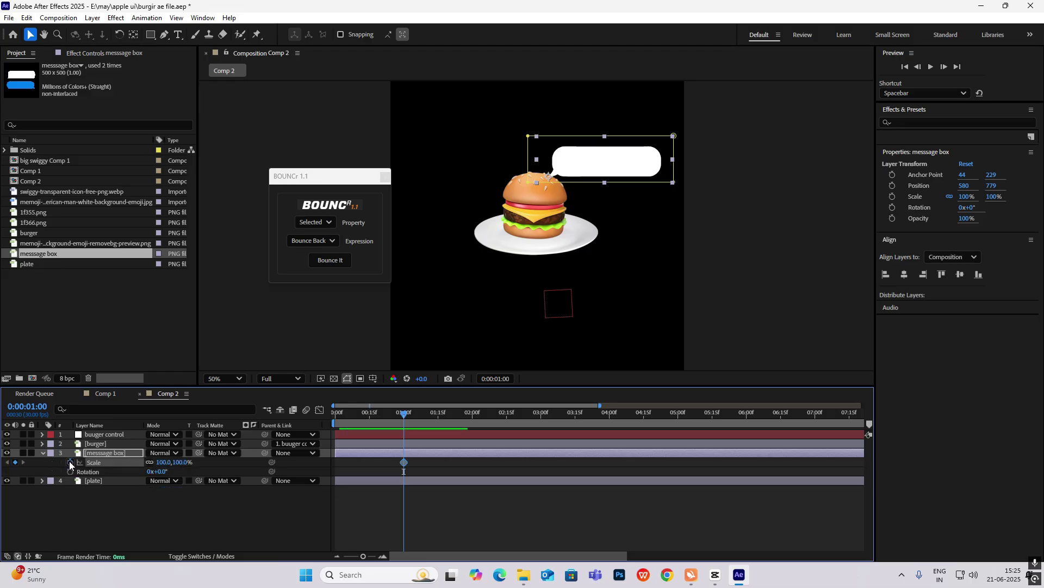
pyautogui.click(70, 470)
# - Animate the speech bubble's scale from 0% at 0:00:01:00 to 100% at 0:00:01:10
pyautogui.moveTo(405, 417); pyautogui.dragTo(428, 430)
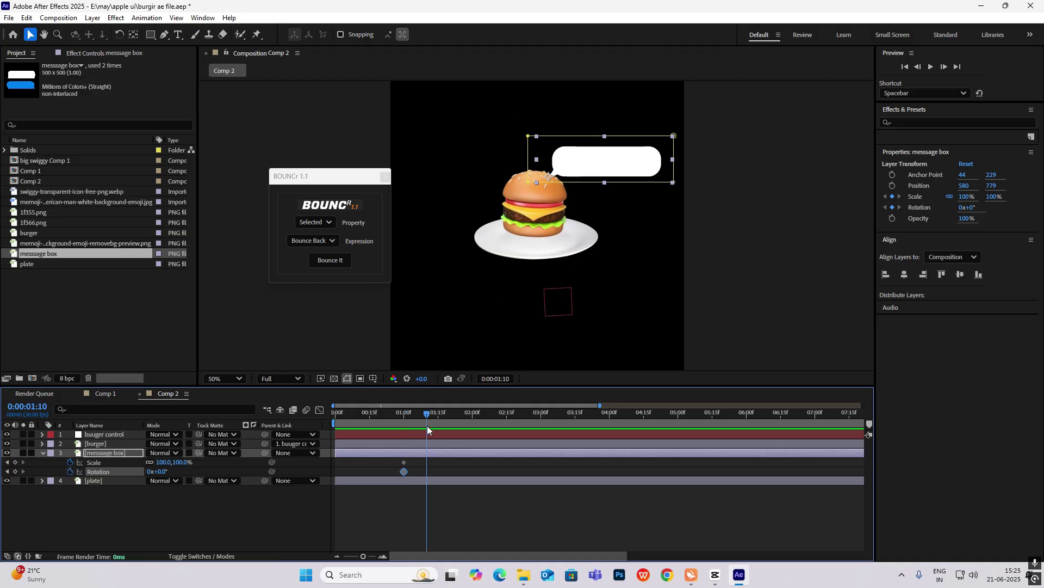
pyautogui.click(15, 464)
pyautogui.moveTo(427, 413)
pyautogui.mouseDown()
pyautogui.moveTo(415, 413)
pyautogui.moveTo(424, 419)
pyautogui.mouseUp()
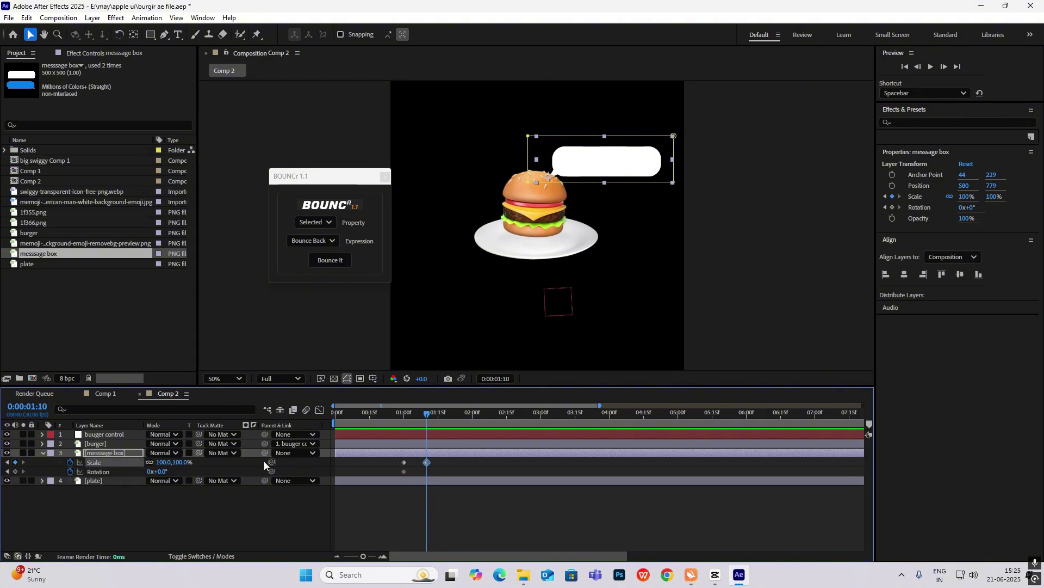
pyautogui.click(7, 461)
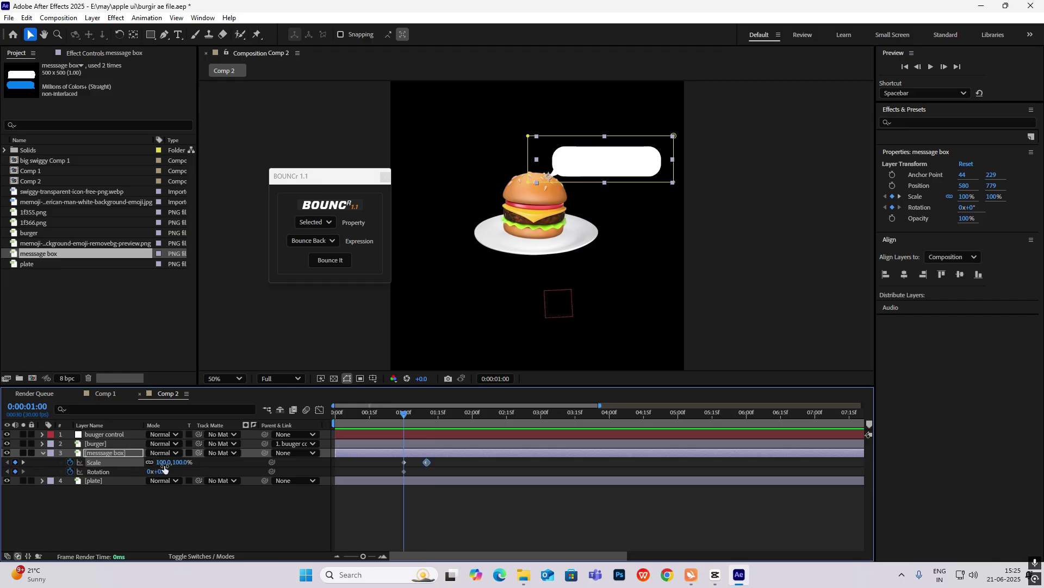
pyautogui.click(163, 463)
pyautogui.write('00')
pyautogui.click(223, 530)
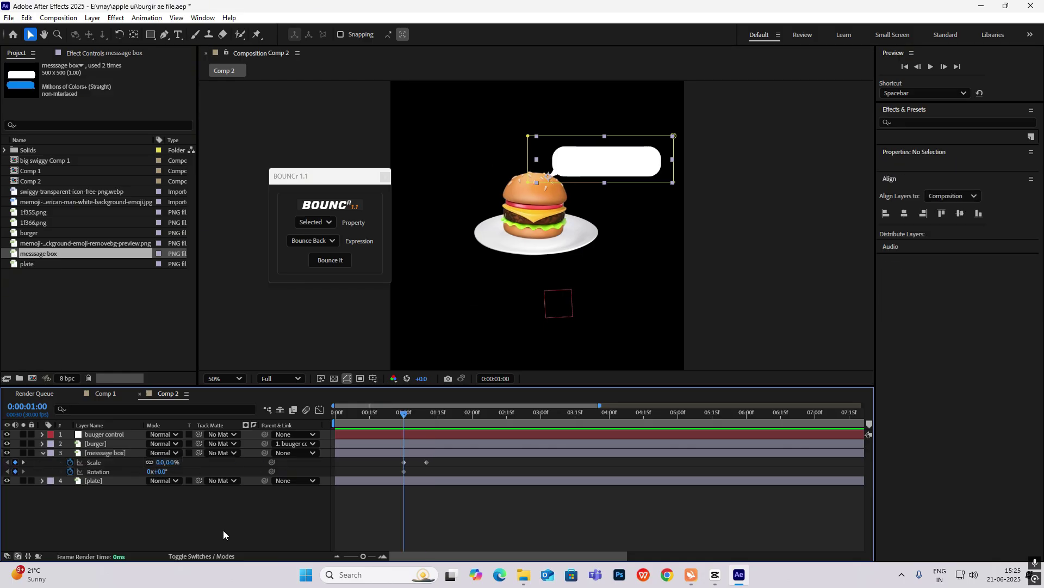
# - Keyframe the speech bubble's rotation to 3° at 0:00:01:05 and -3° at 0:00:01:10
pyautogui.moveTo(404, 416)
pyautogui.mouseDown()
pyautogui.moveTo(430, 418)
pyautogui.moveTo(400, 416)
pyautogui.moveTo(413, 420)
pyautogui.mouseUp()
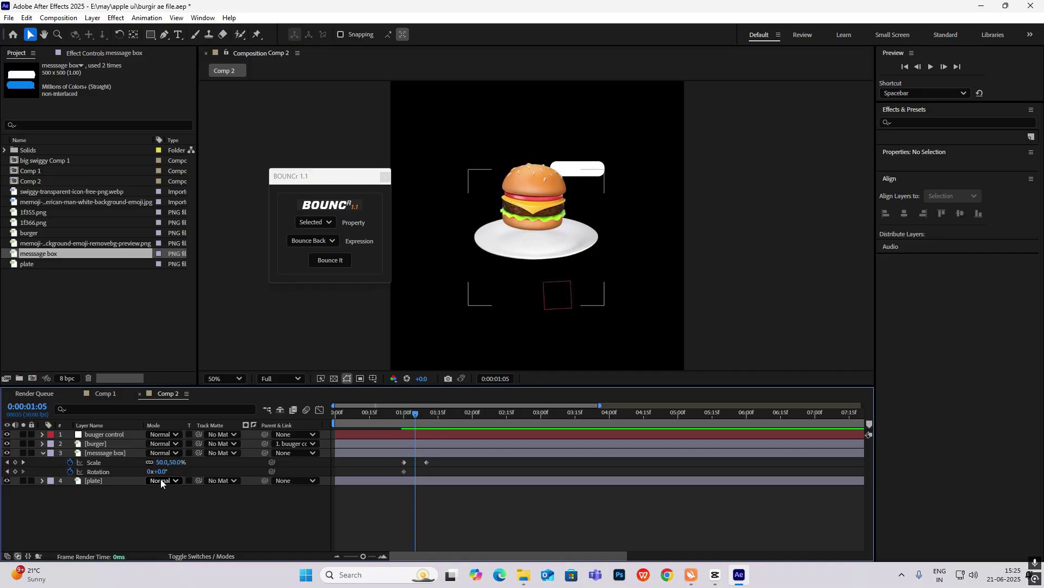
pyautogui.moveTo(162, 471); pyautogui.dragTo(166, 475)
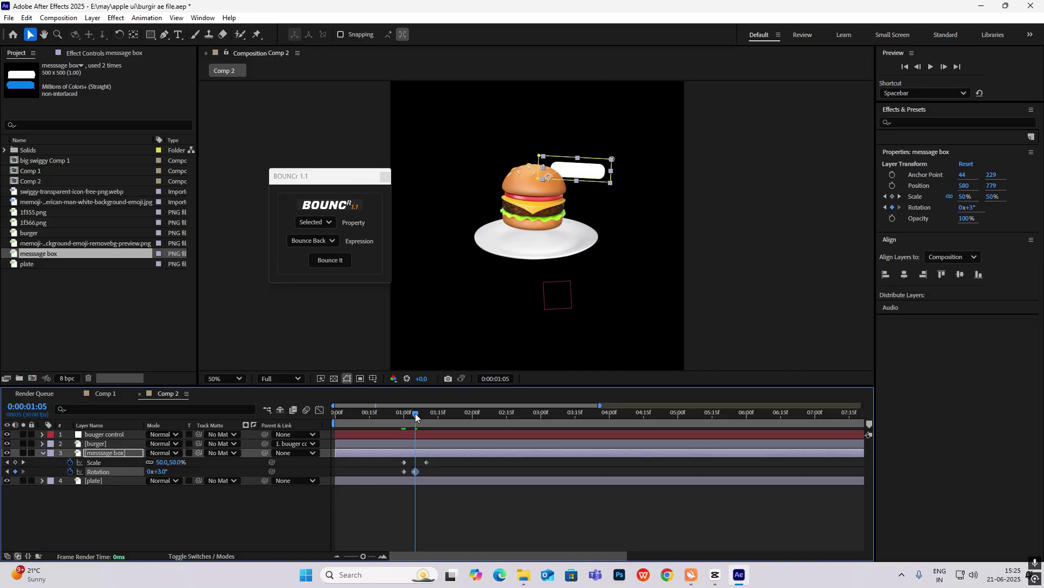
pyautogui.moveTo(416, 417); pyautogui.dragTo(426, 429)
pyautogui.click(166, 471)
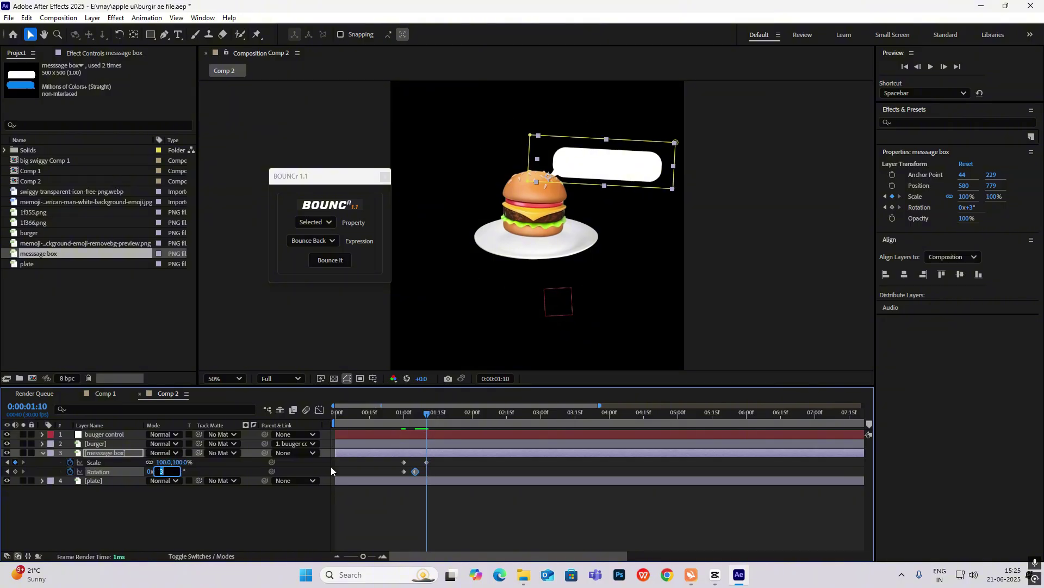
pyautogui.write('-3')
pyautogui.click(245, 508)
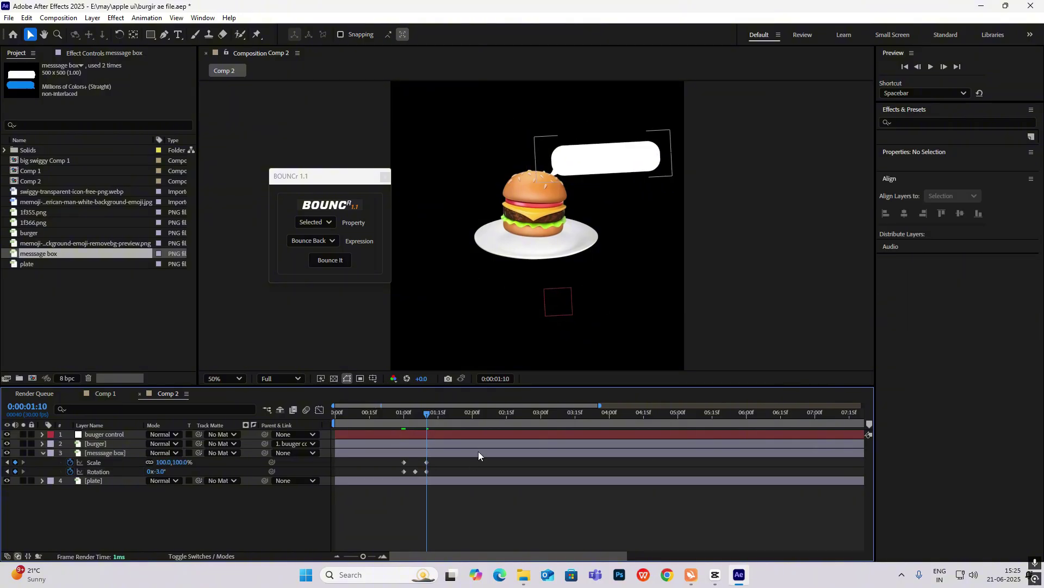
# - Copy the 3° and -3° rotation keyframes and paste them twice after the existing ones, ending at 0:00:01:28
pyautogui.moveTo(429, 414); pyautogui.dragTo(411, 480)
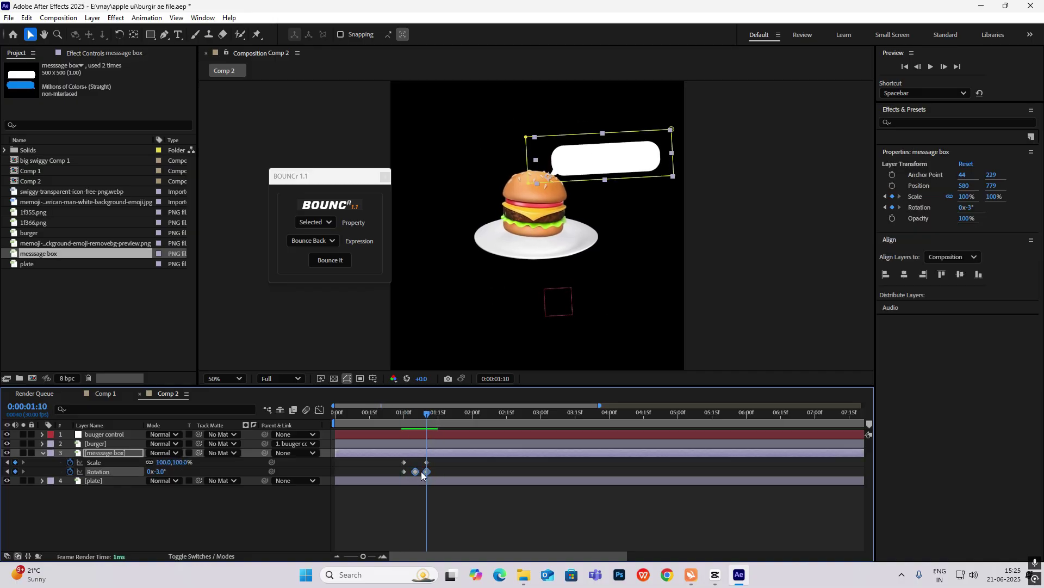
pyautogui.moveTo(425, 413); pyautogui.dragTo(402, 416)
pyautogui.hotkey('ctrl', 'v')
pyautogui.hotkey('ctrl', 'v')
pyautogui.scroll(-2, 582, 311)
pyautogui.click(582, 311)
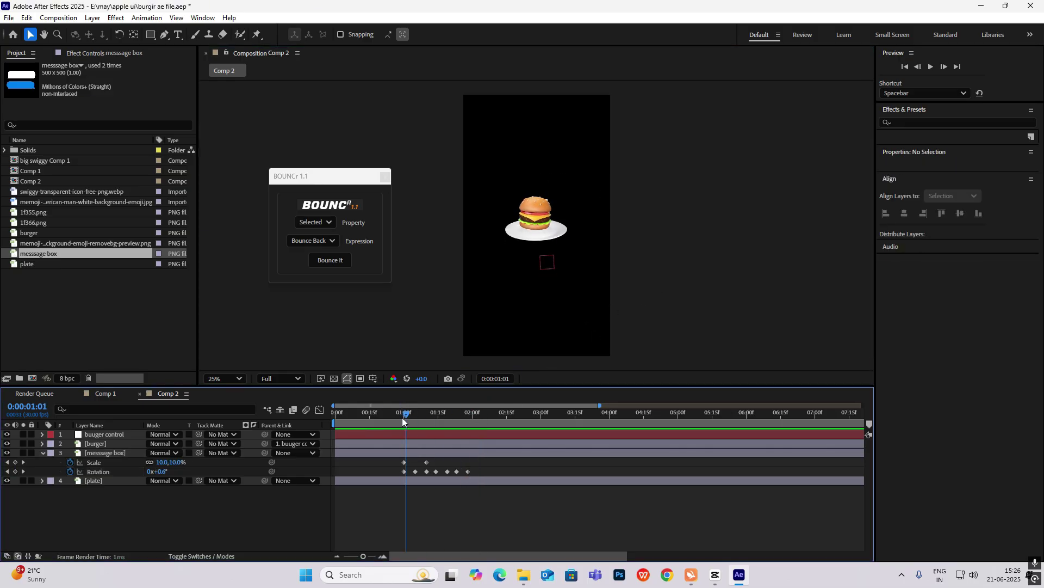
# - Apply BOUNCr's Overshoot+ expression to all scale and rotation keyframes of the messsage box layer
pyautogui.moveTo(488, 464); pyautogui.dragTo(377, 485)
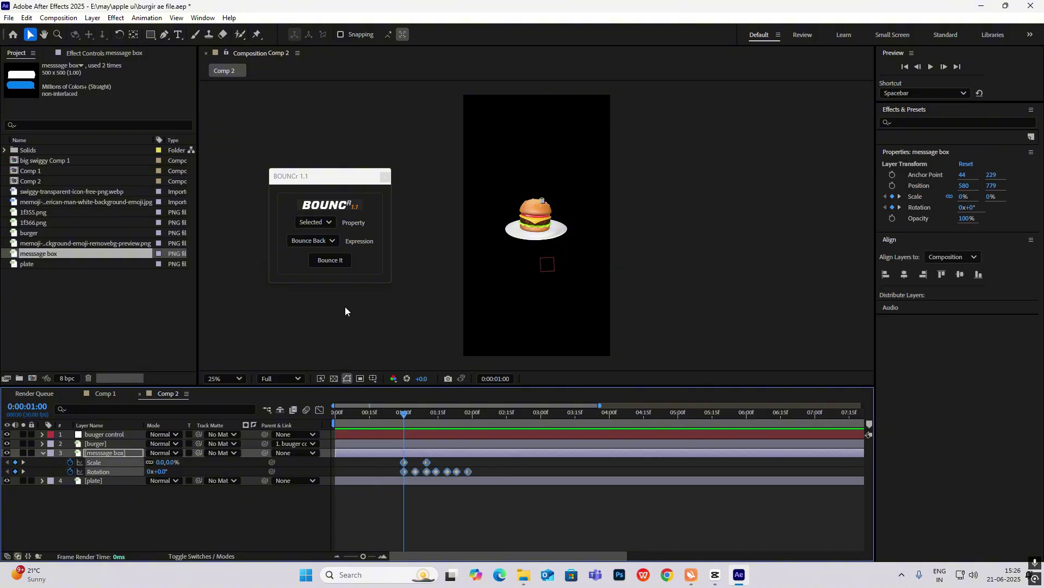
pyautogui.click(331, 242)
pyautogui.click(348, 253)
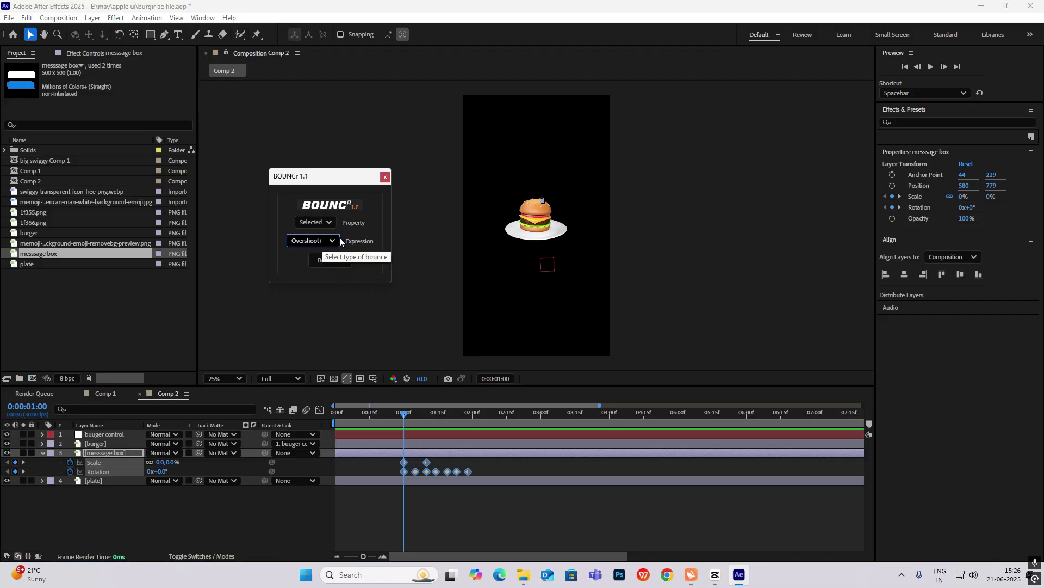
pyautogui.click(332, 243)
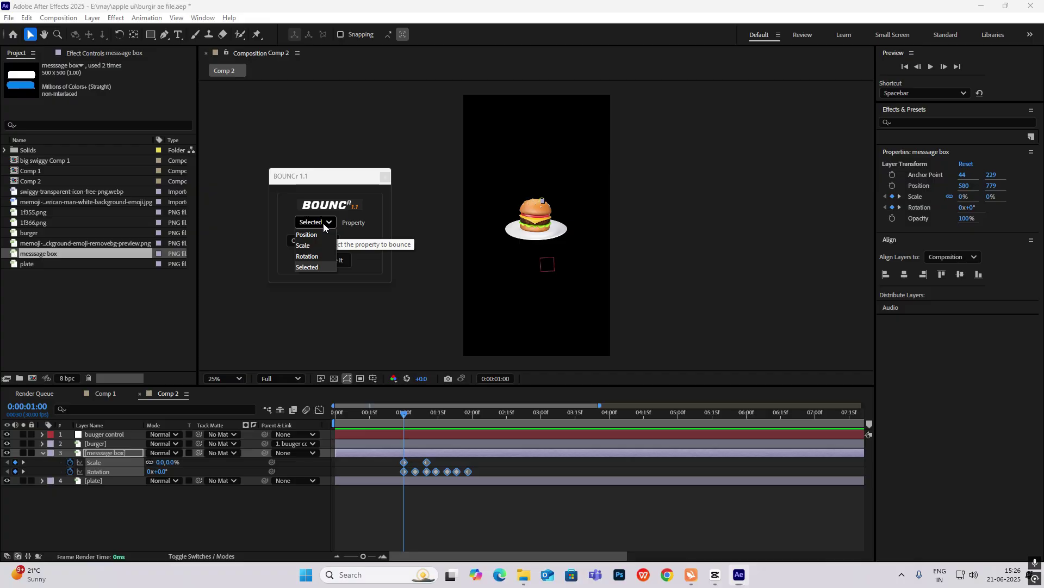
pyautogui.click(334, 259)
pyautogui.click(332, 261)
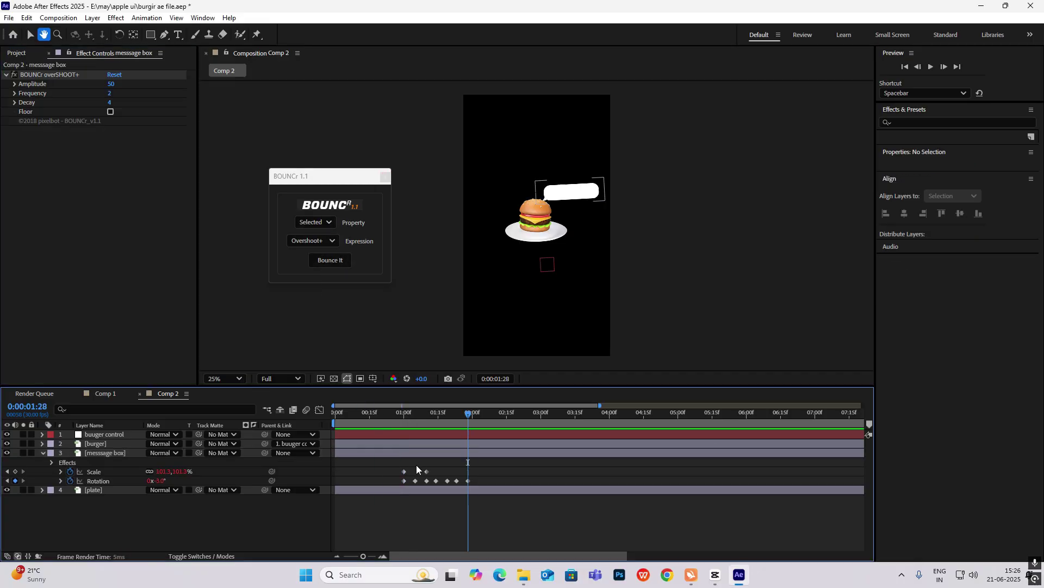
# - Shorten the bubble's scale-up by about three frames, shift all its keyframes about two frames earlier, and preview the animation
pyautogui.moveTo(424, 472); pyautogui.dragTo(420, 473)
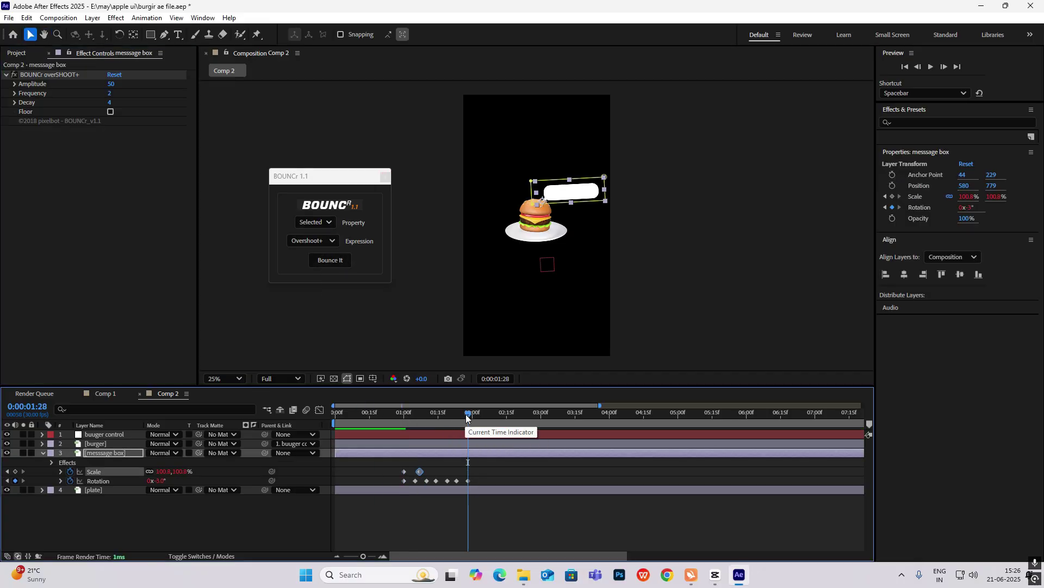
pyautogui.moveTo(467, 419); pyautogui.dragTo(392, 427)
pyautogui.press('space')
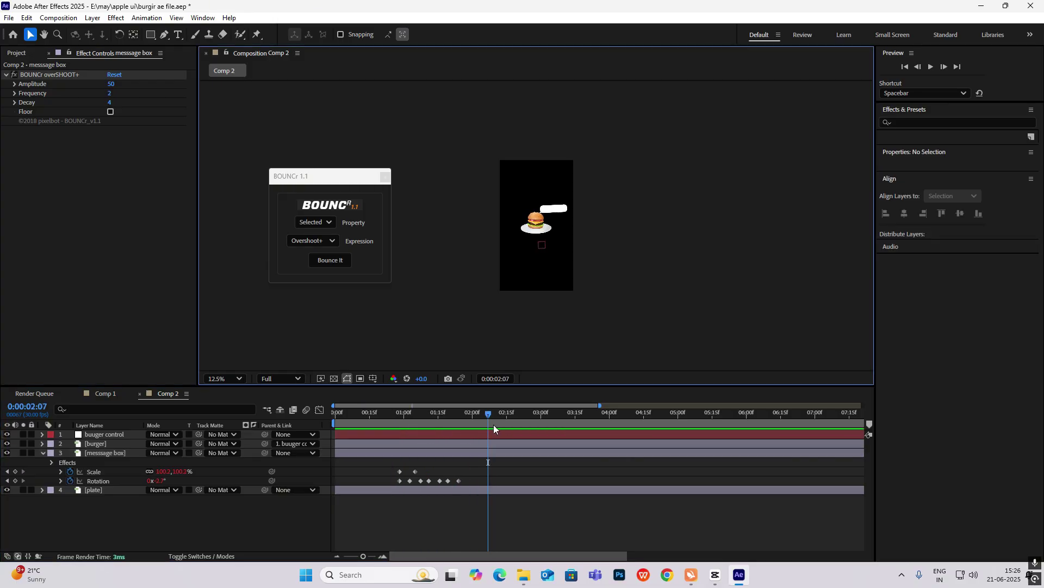
pyautogui.moveTo(494, 424); pyautogui.dragTo(317, 427)
pyautogui.scroll(1, 542, 232)
pyautogui.press('space')
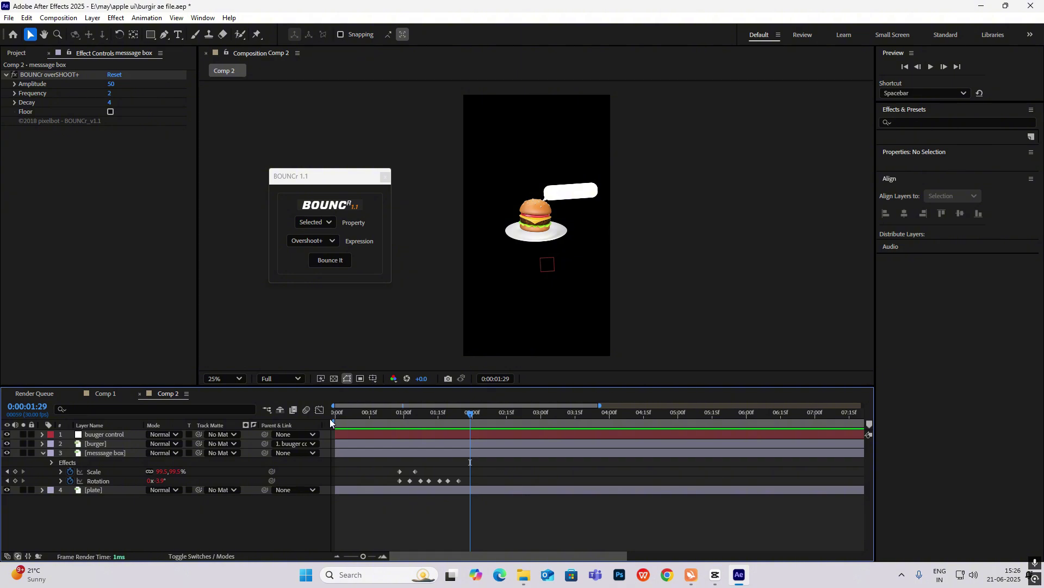
pyautogui.click(42, 453)
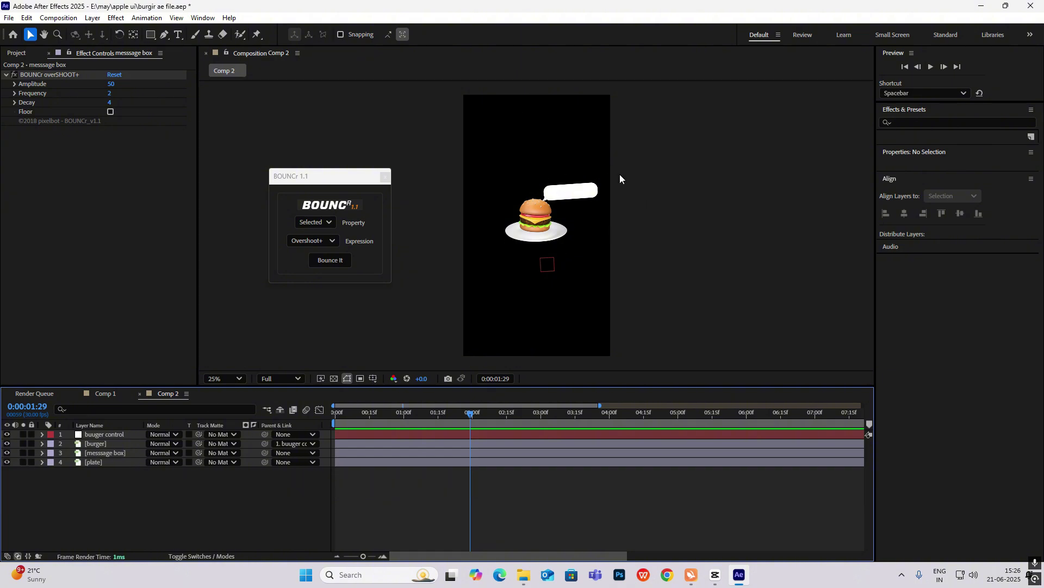
# - Create a text layer reading "burgir", scale it to 28%, and place it over the white speech bubble
pyautogui.rightClick(151, 494)
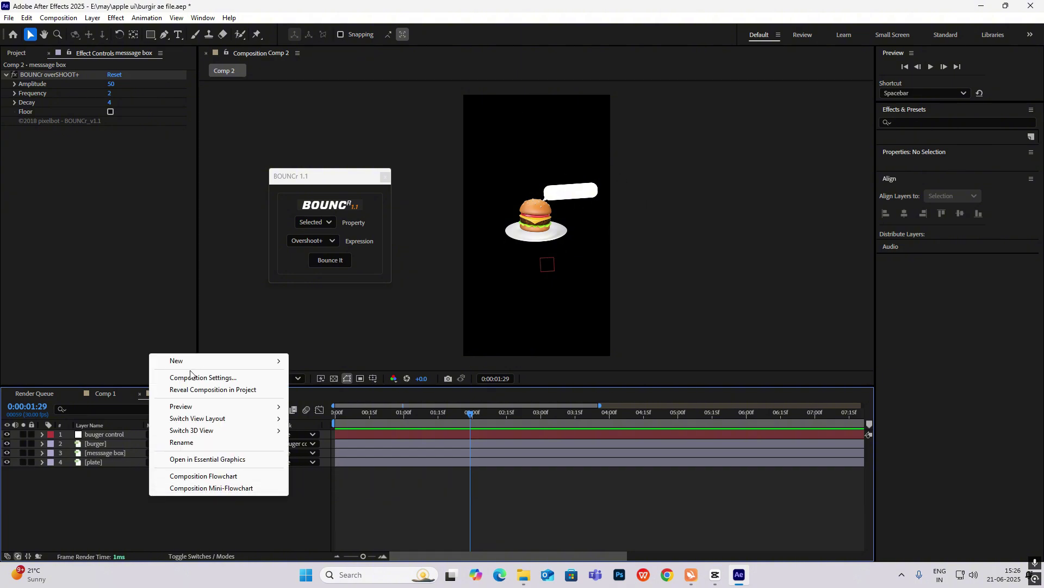
pyautogui.moveTo(229, 360)
pyautogui.click(314, 377)
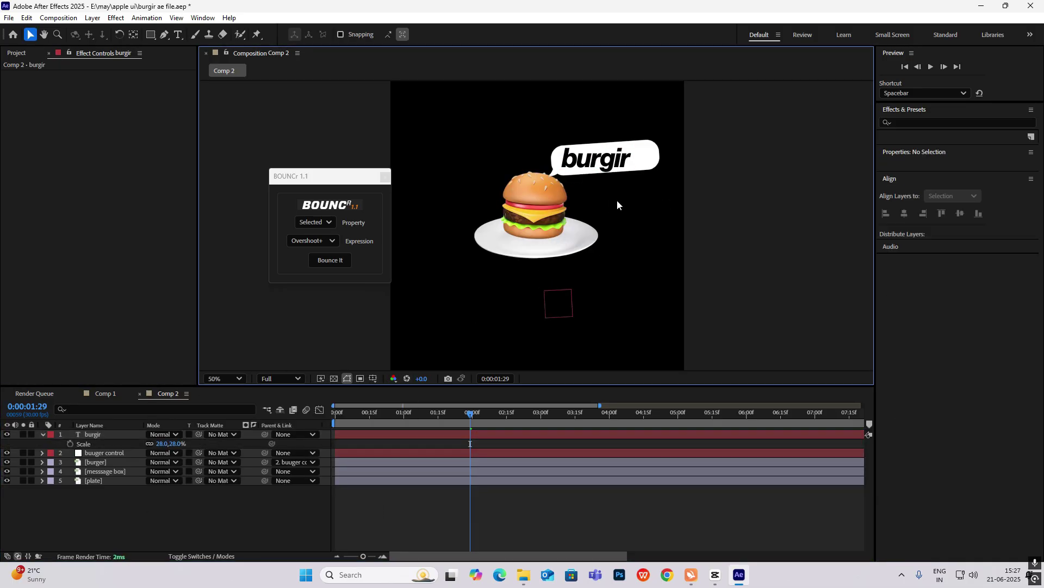
pyautogui.press(',')
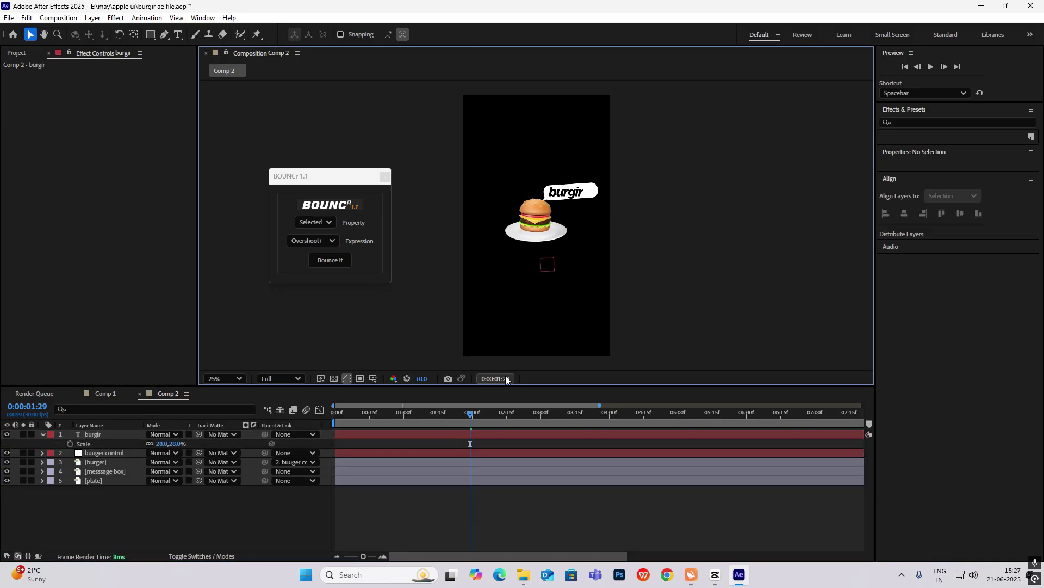
pyautogui.click(42, 434)
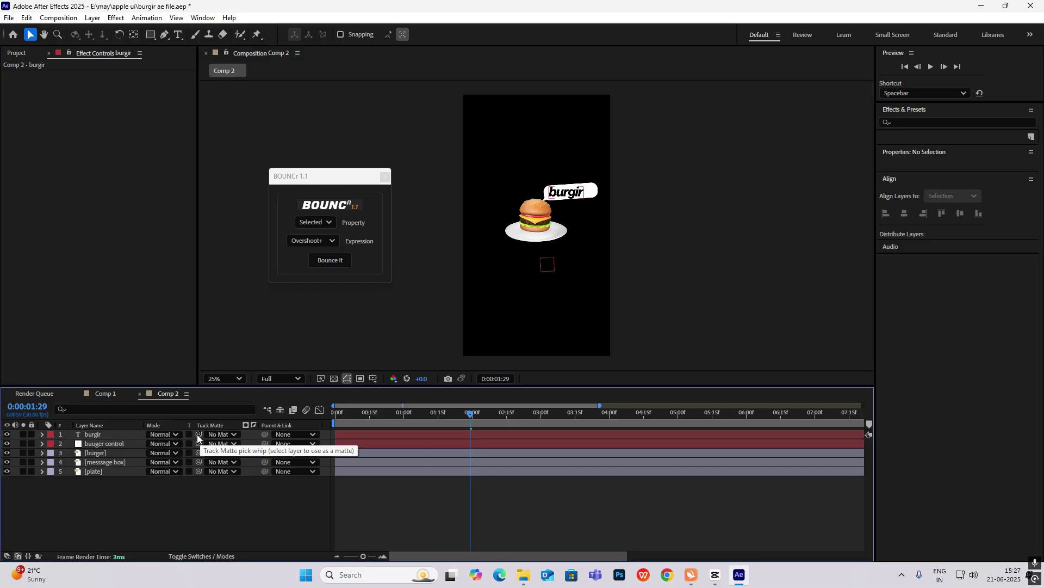
# - Set the messsage box layer as the track matte of the burgir text layer
pyautogui.moveTo(133, 479); pyautogui.dragTo(113, 466)
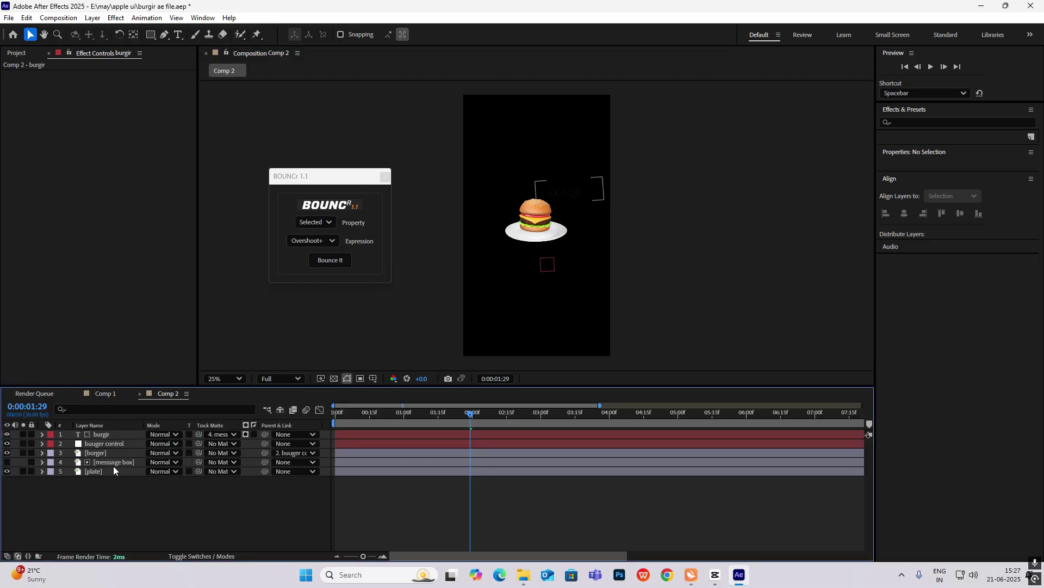
# - Make the messsage box layer visible again, parent the burgir text layer to it, and preview the animation from the start
pyautogui.click(7, 462)
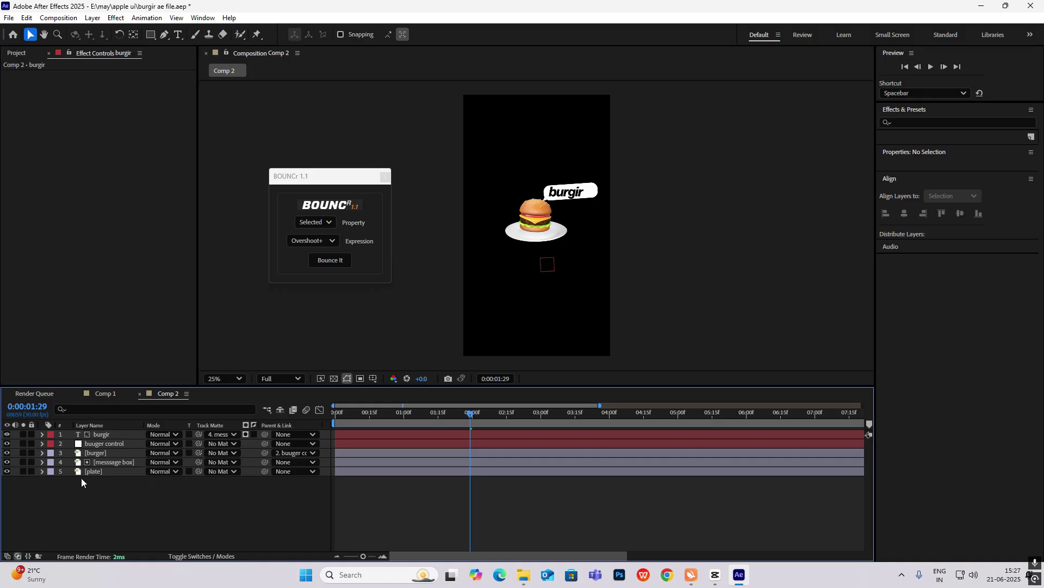
pyautogui.moveTo(265, 434); pyautogui.dragTo(96, 462)
pyautogui.moveTo(476, 415)
pyautogui.mouseDown()
pyautogui.moveTo(410, 422)
pyautogui.moveTo(462, 439)
pyautogui.moveTo(406, 427)
pyautogui.moveTo(481, 445)
pyautogui.moveTo(356, 440)
pyautogui.moveTo(484, 417)
pyautogui.mouseUp()
pyautogui.press('space')
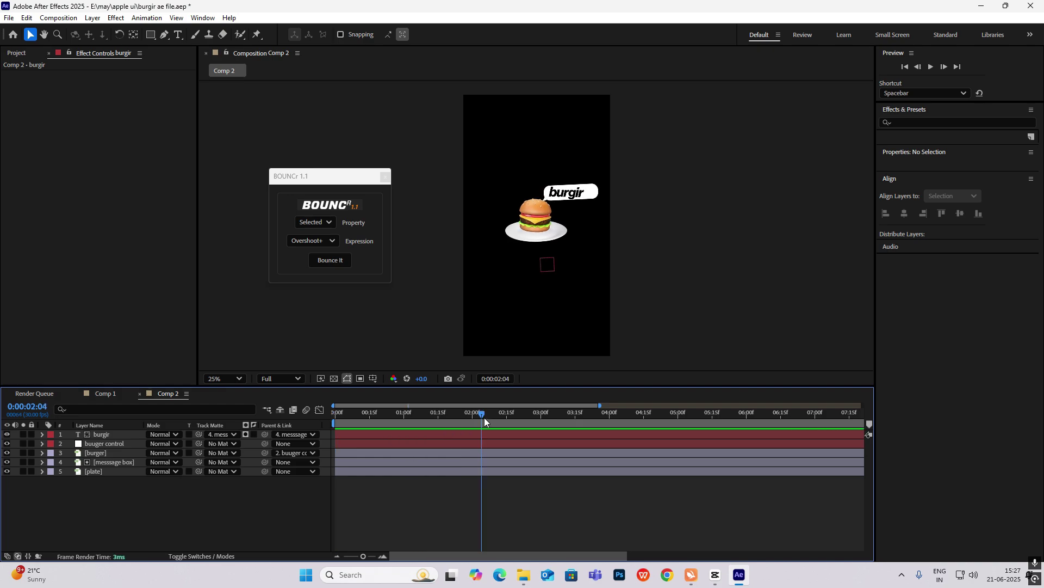
pyautogui.press('Home')
pyautogui.press('space')
pyautogui.scroll(-1, 522, 239)
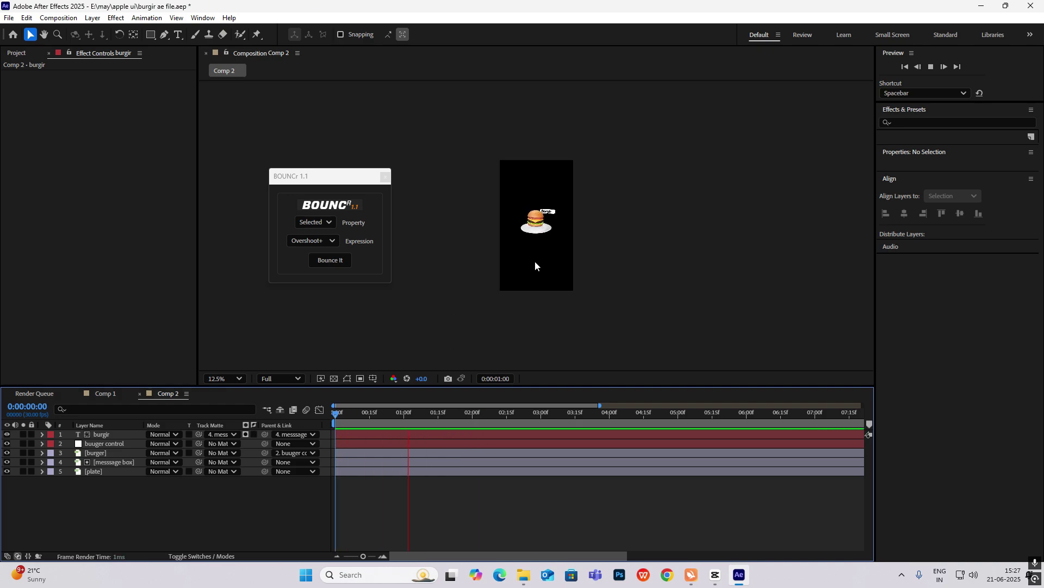
# - Find the Stylize Glow effect and apply it to the burger layer
pyautogui.click(923, 122)
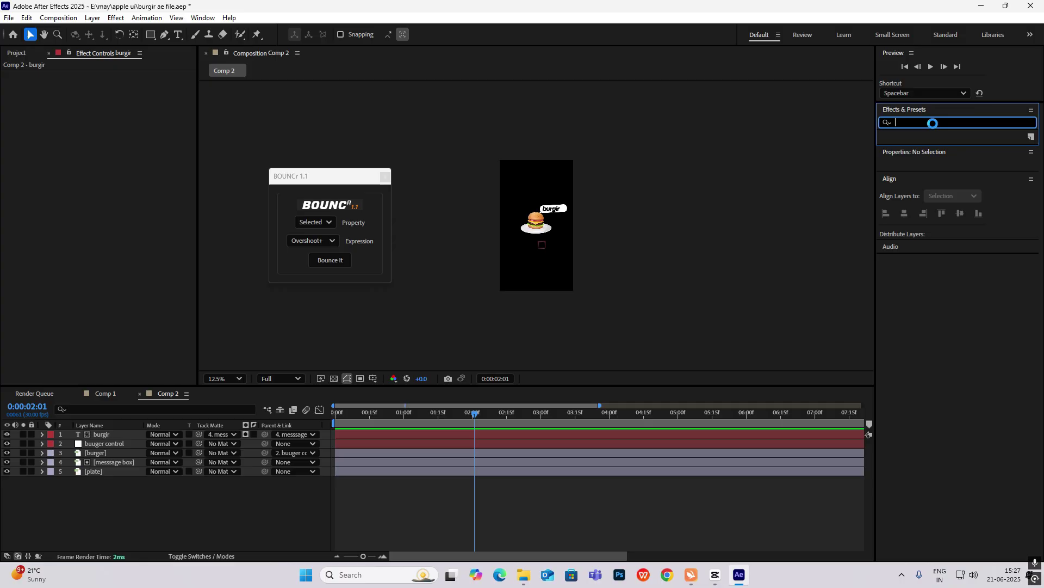
pyautogui.write('glow')
pyautogui.scroll(-10, 964, 298)
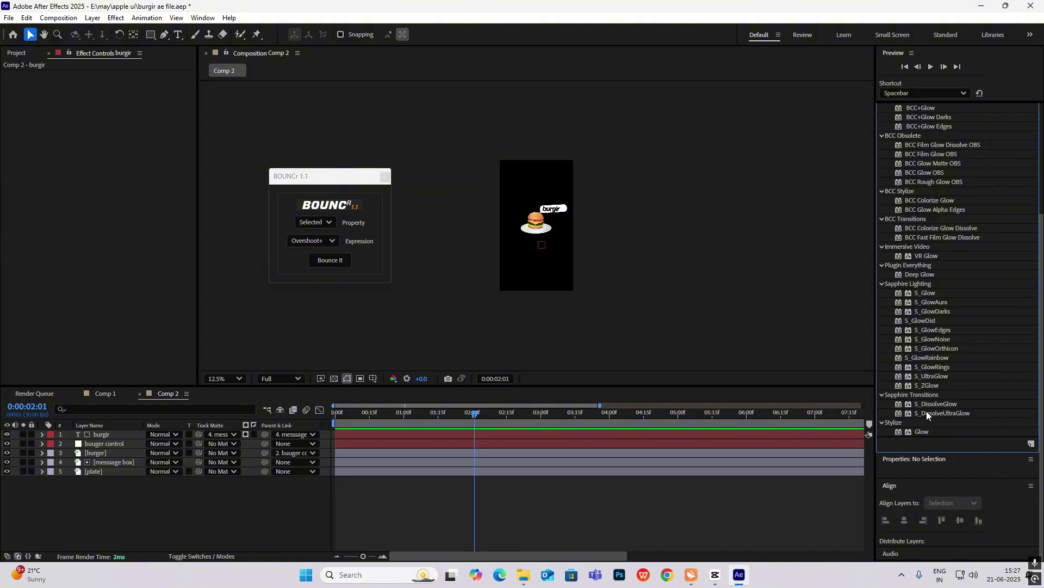
pyautogui.moveTo(920, 433); pyautogui.dragTo(114, 454)
pyautogui.scroll(1, 529, 240)
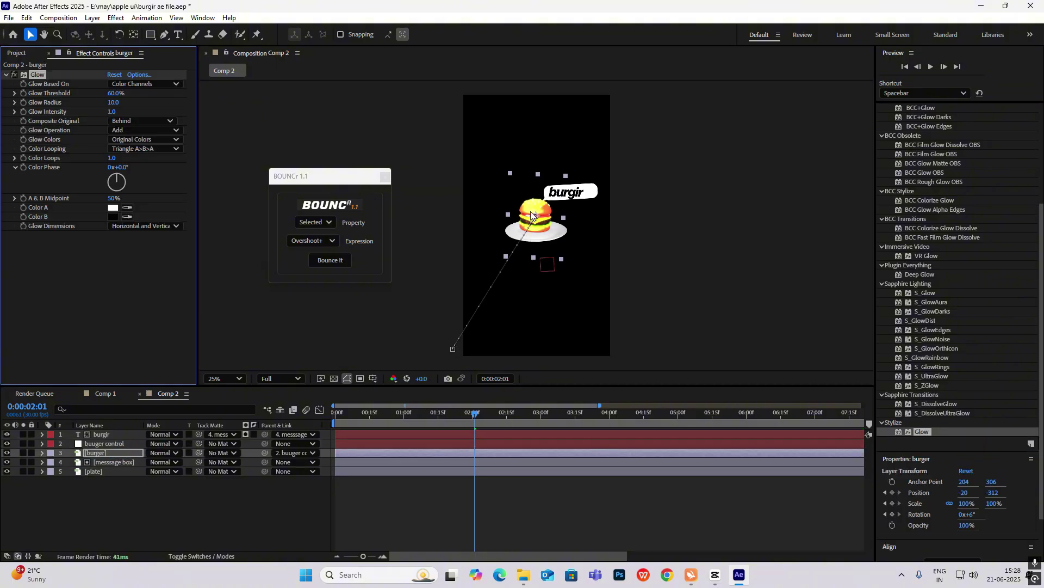
# - Set the burger's Glow Radius to 437 and inspect the glow around it
pyautogui.moveTo(248, 112); pyautogui.dragTo(349, 112)
pyautogui.click(704, 198)
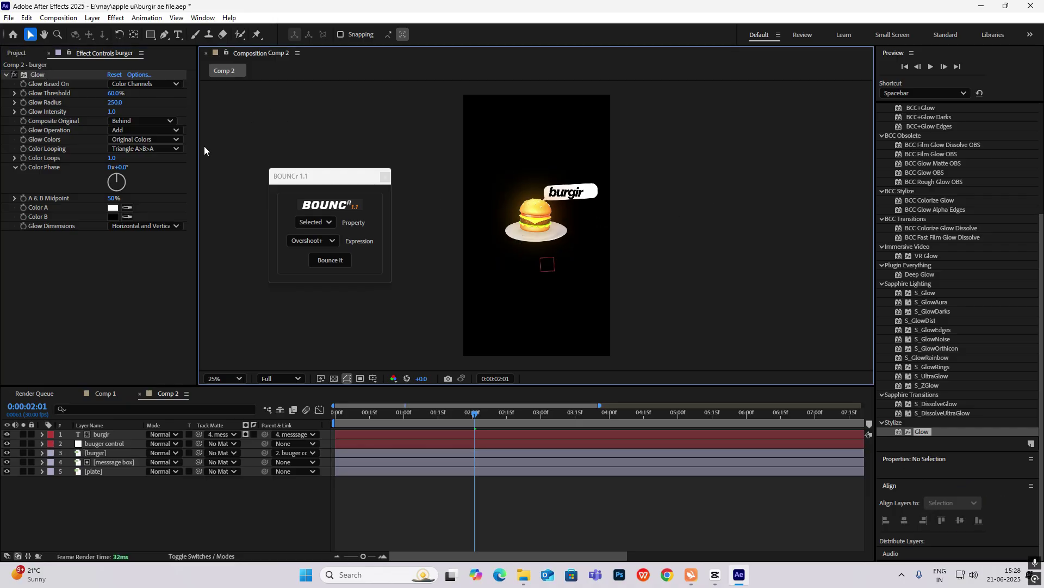
pyautogui.scroll(-1, 560, 238)
pyautogui.scroll(1, 561, 238)
pyautogui.scroll(1, 563, 241)
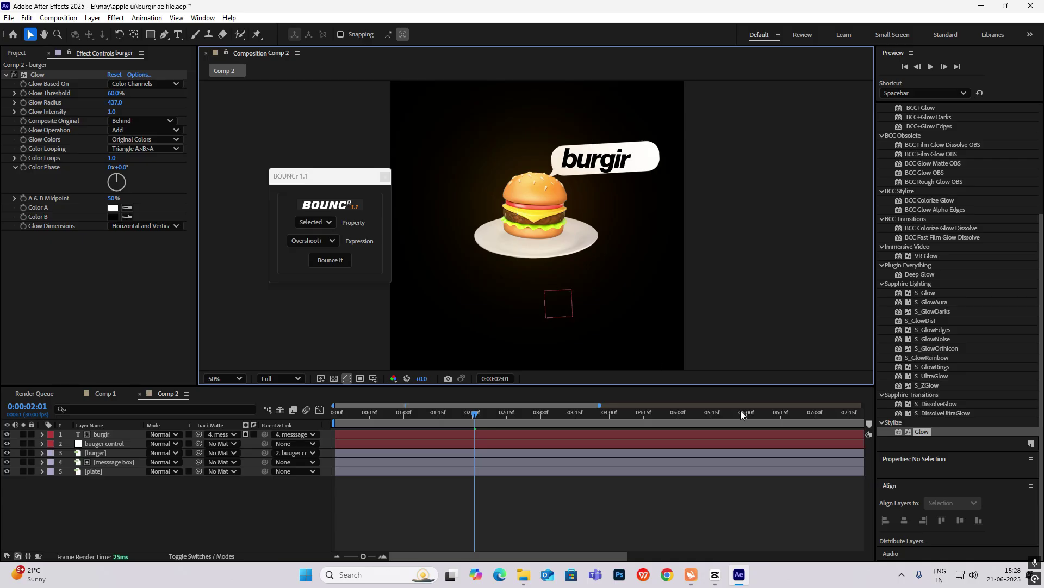
# - Check the burger and message bubble frames of the reference video in CapCut, return to After Effects, and collapse the Glow settings
pyautogui.click(715, 574)
pyautogui.press('Left')
pyautogui.press('Left')
pyautogui.press('Left')
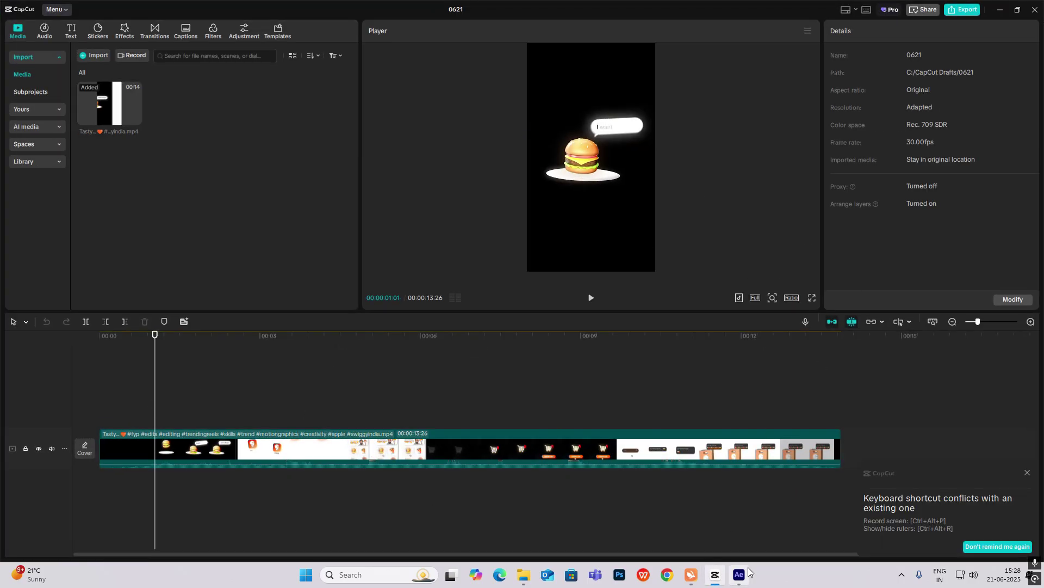
pyautogui.moveTo(741, 574)
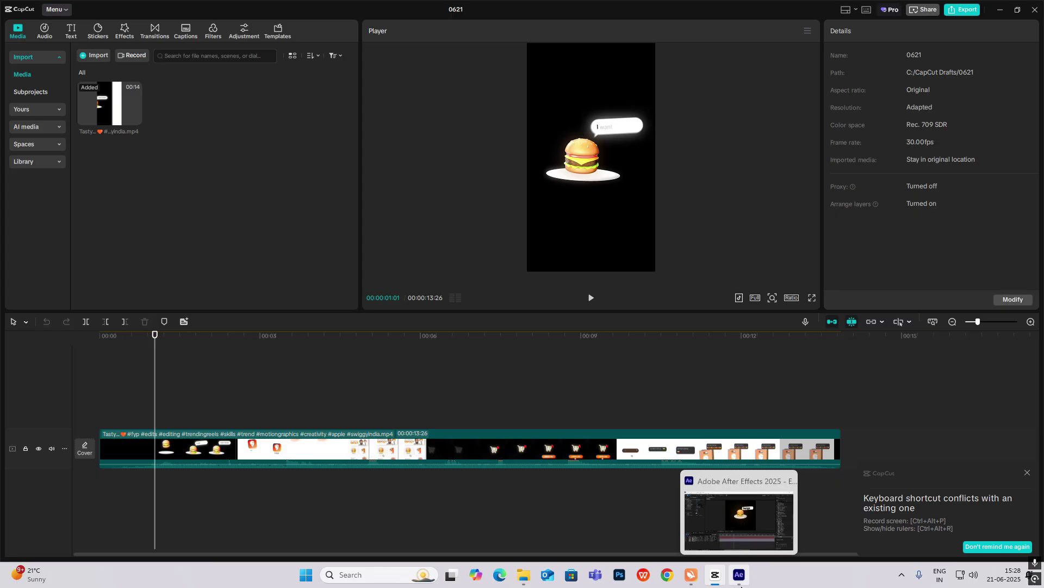
pyautogui.click(741, 577)
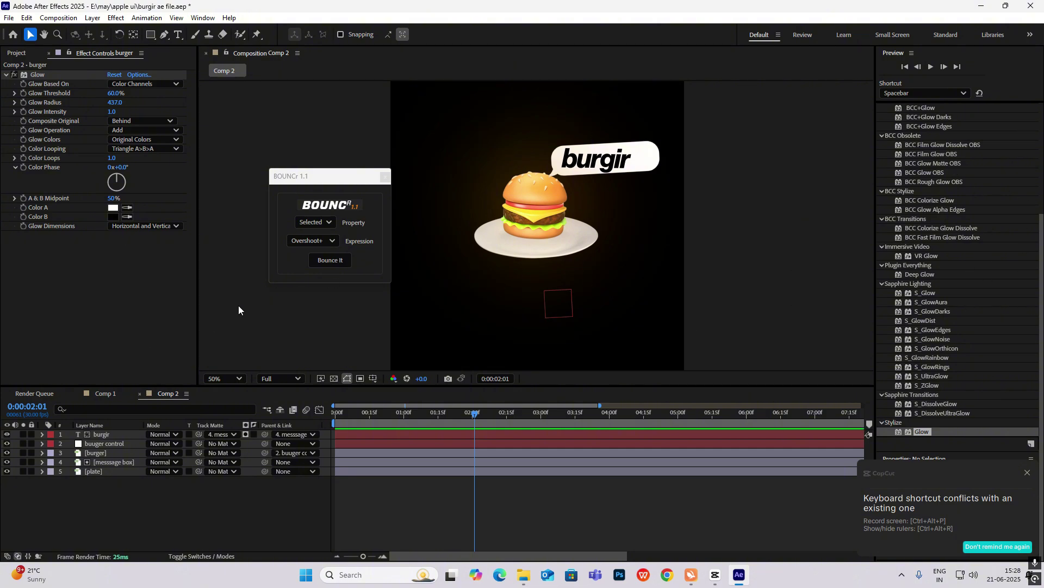
pyautogui.click(6, 75)
pyautogui.press(',')
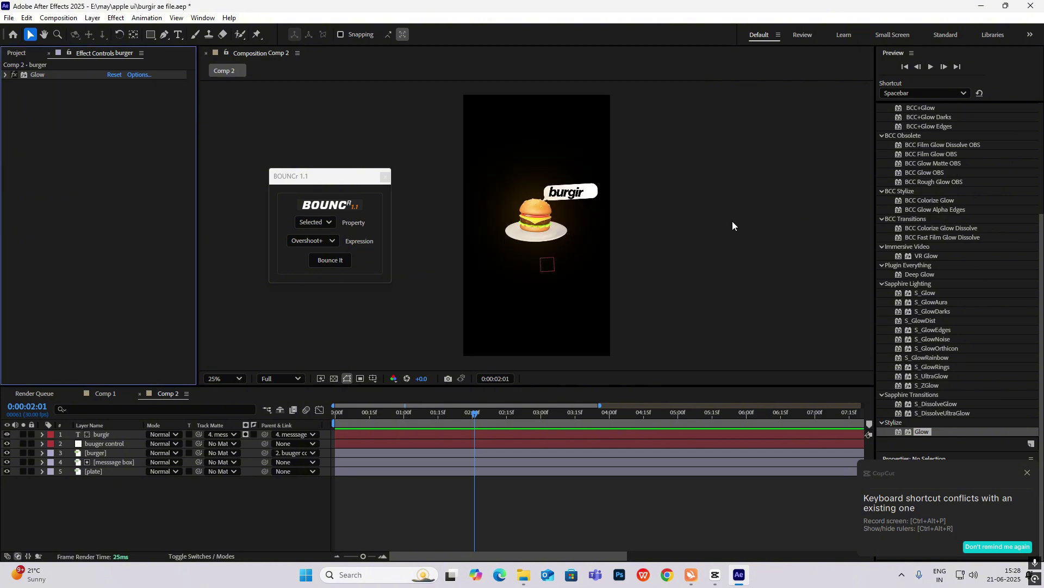
# - Create a null object in Comp 2 and rename it "scene 1 mover"
pyautogui.moveTo(477, 417); pyautogui.dragTo(484, 467)
pyautogui.rightClick(86, 495)
pyautogui.moveTo(114, 361)
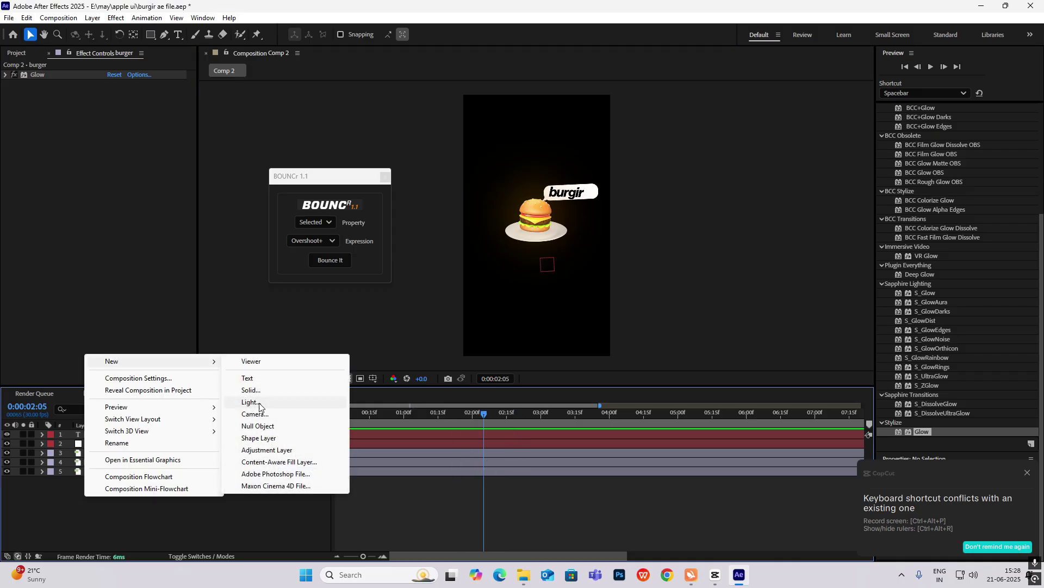
pyautogui.click(258, 427)
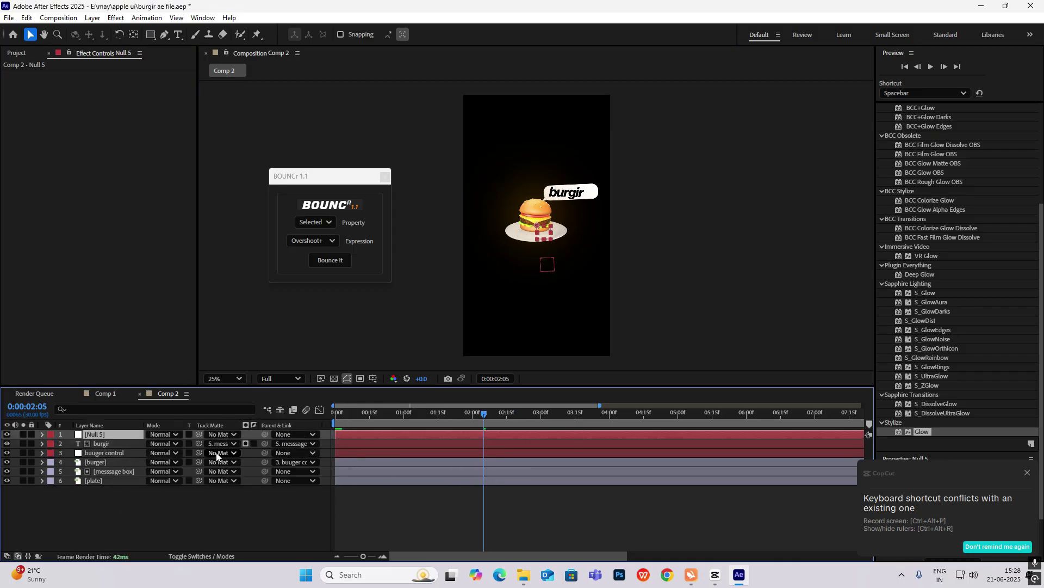
pyautogui.press('Return')
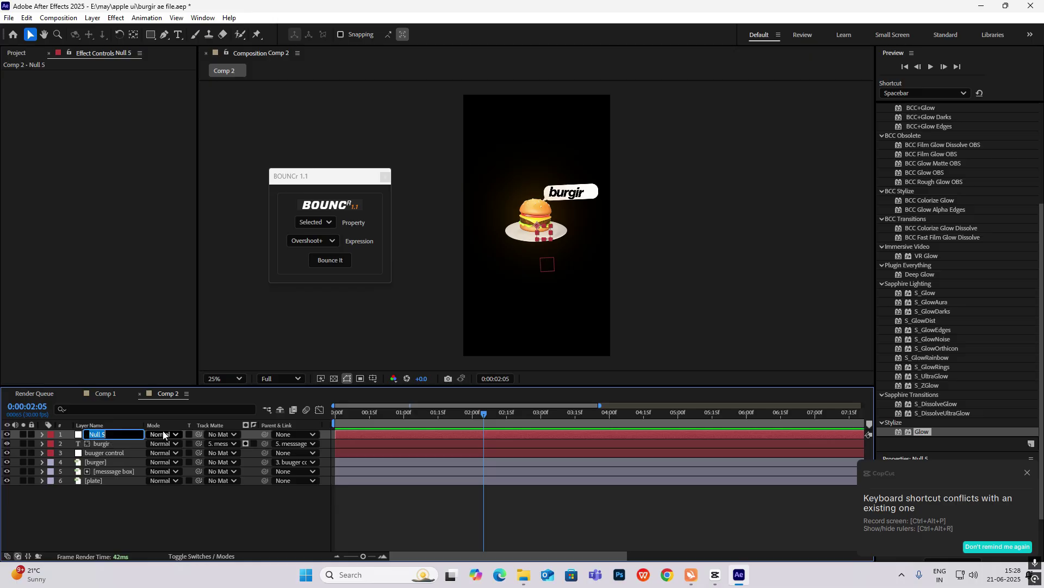
pyautogui.write('scene 1 mover')
pyautogui.press('Return')
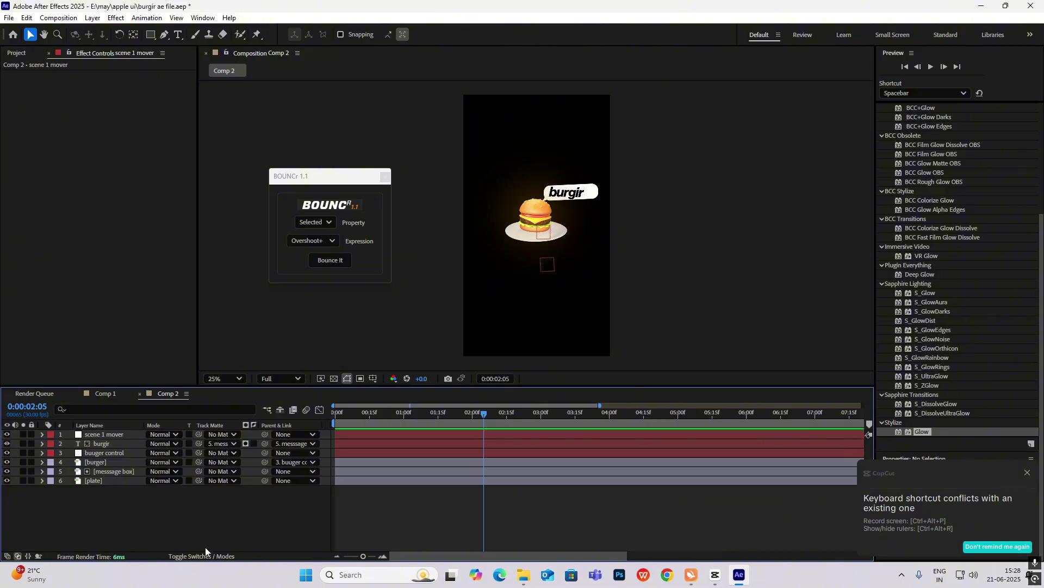
# - Parent the buuger control, messsage box and plate layers to the scene 1 mover null
pyautogui.click(199, 556)
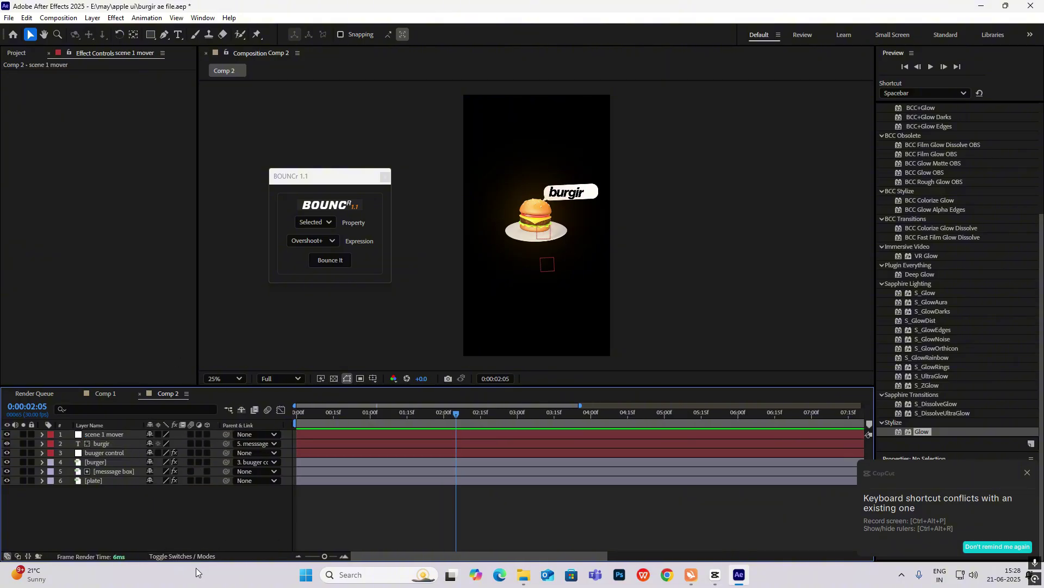
pyautogui.click(194, 555)
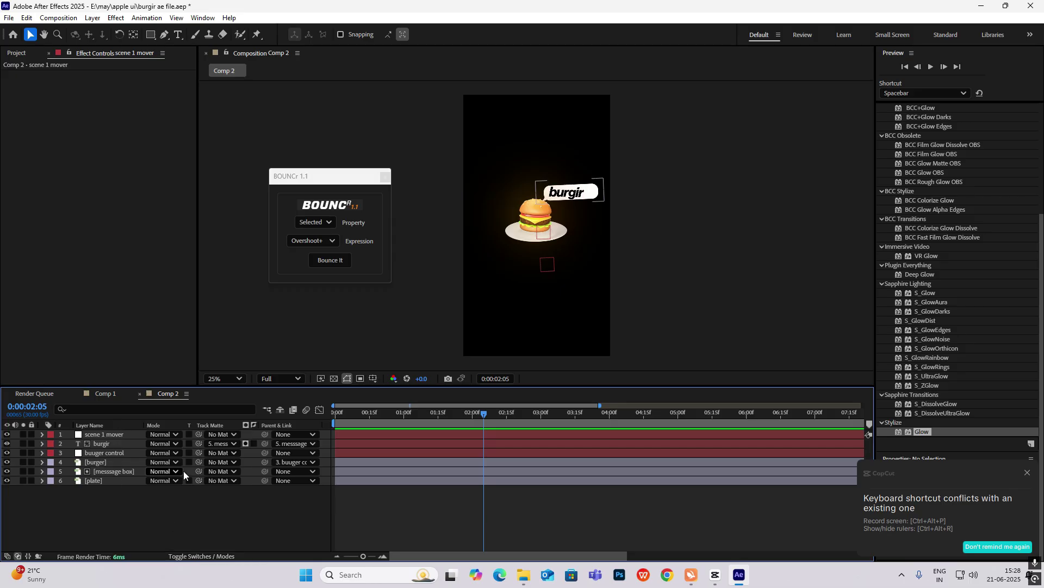
pyautogui.click(122, 452)
pyautogui.keyDown('ctrl'); pyautogui.click(110, 471); pyautogui.keyUp('ctrl')
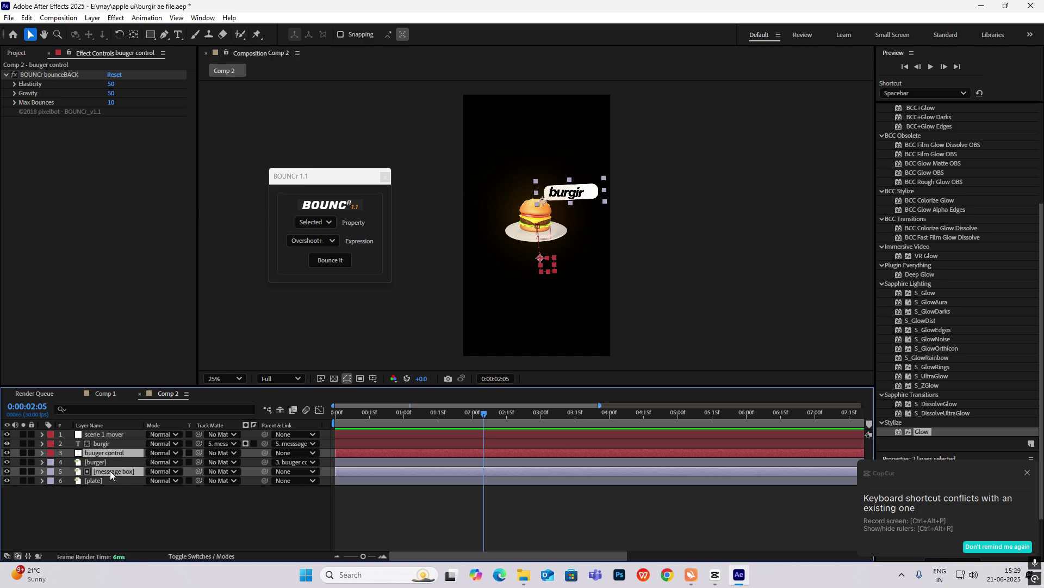
pyautogui.keyDown('ctrl'); pyautogui.click(105, 481); pyautogui.keyUp('ctrl')
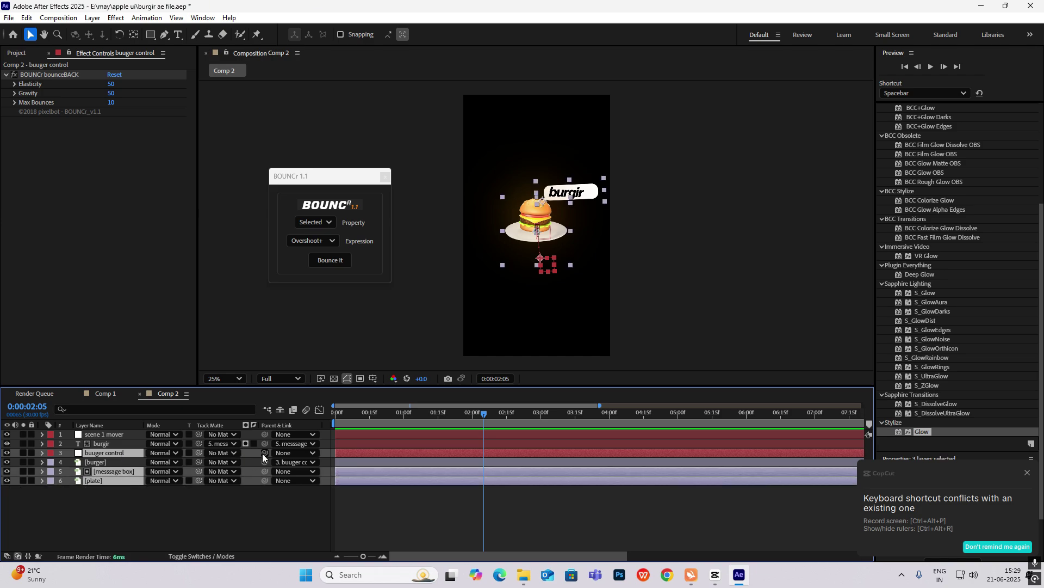
pyautogui.moveTo(263, 455); pyautogui.dragTo(107, 433)
# - Create a white 1080 × 1920 px solid and place it directly beside the frame's right edge at position 1620, 960
pyautogui.moveTo(488, 414); pyautogui.dragTo(475, 413)
pyautogui.rightClick(185, 501)
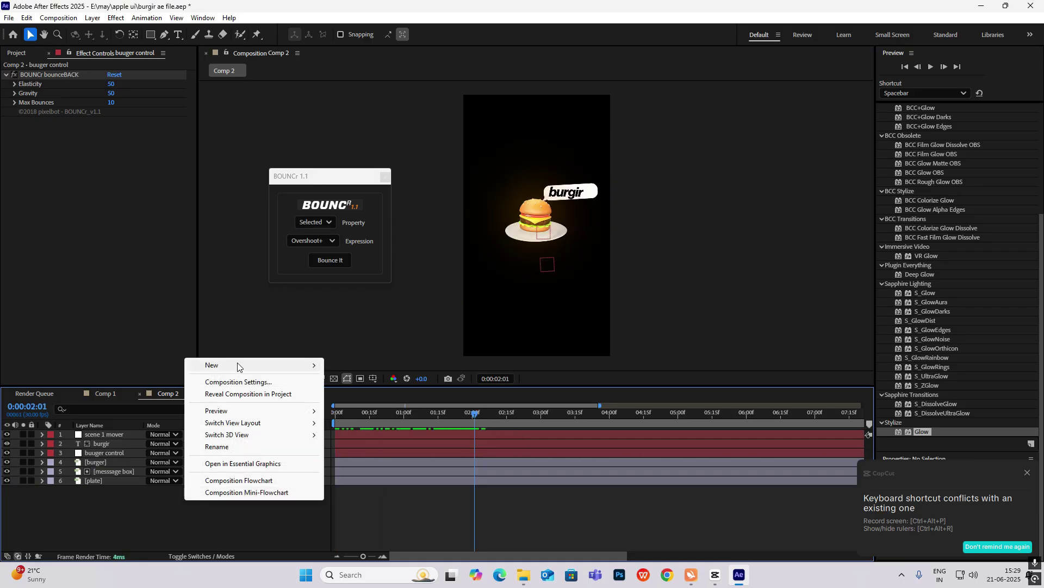
pyautogui.moveTo(236, 366)
pyautogui.click(351, 394)
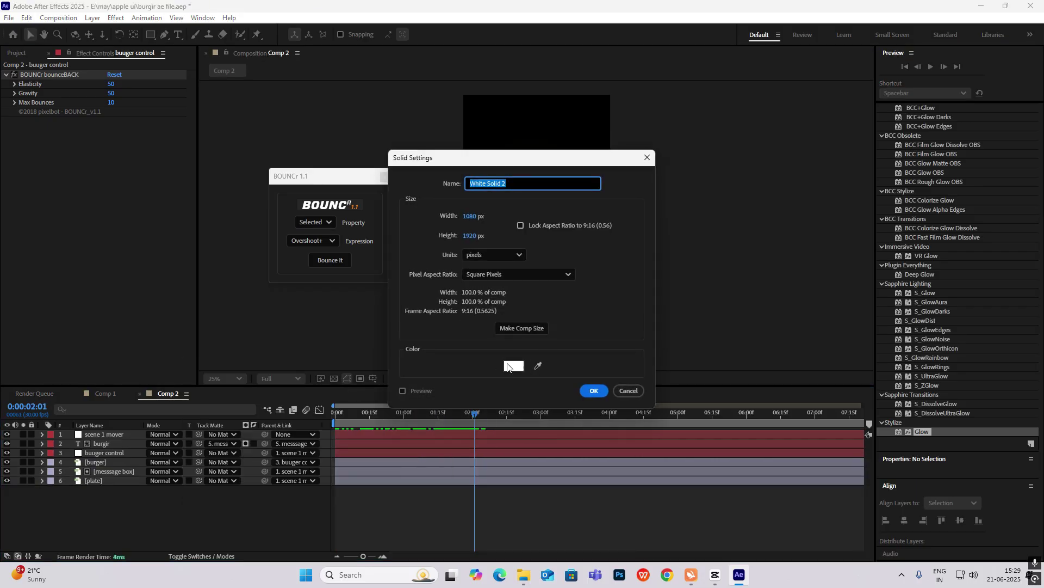
pyautogui.click(595, 391)
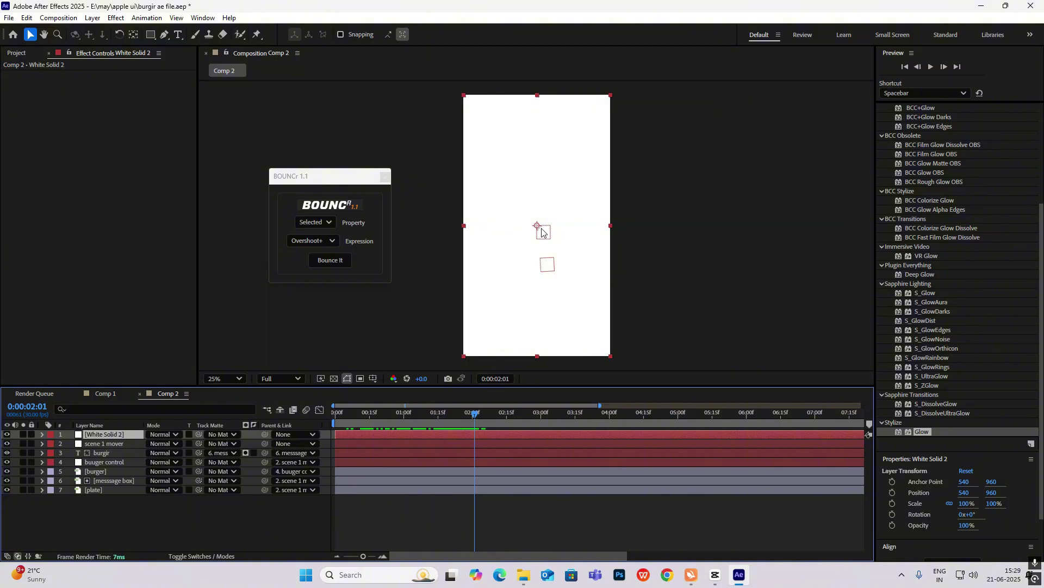
pyautogui.moveTo(542, 228); pyautogui.dragTo(685, 235)
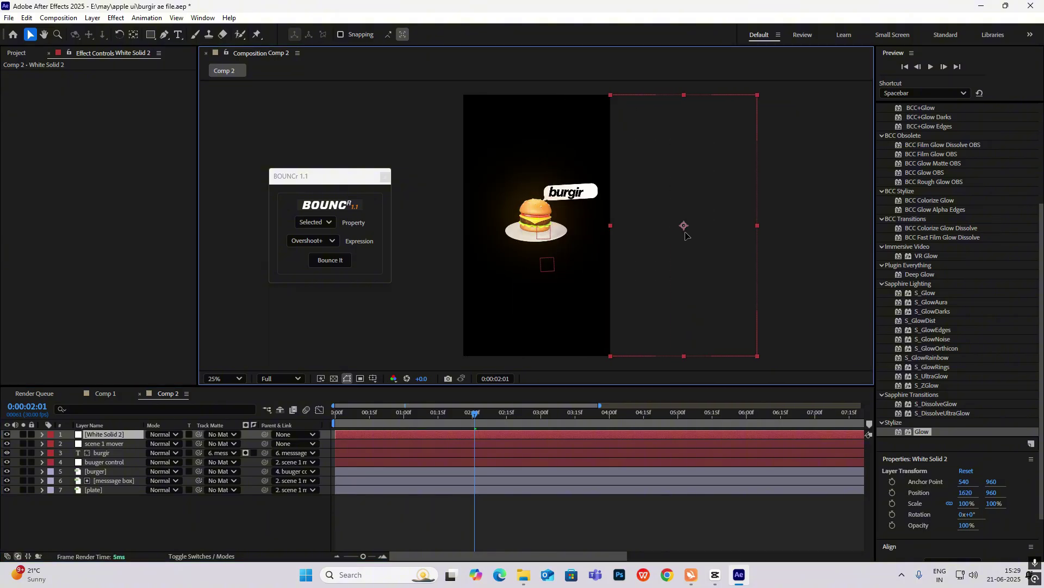
# - Move the white solid to the bottom of the layer stack and parent it to scene 1 mover
pyautogui.moveTo(104, 434); pyautogui.dragTo(98, 509)
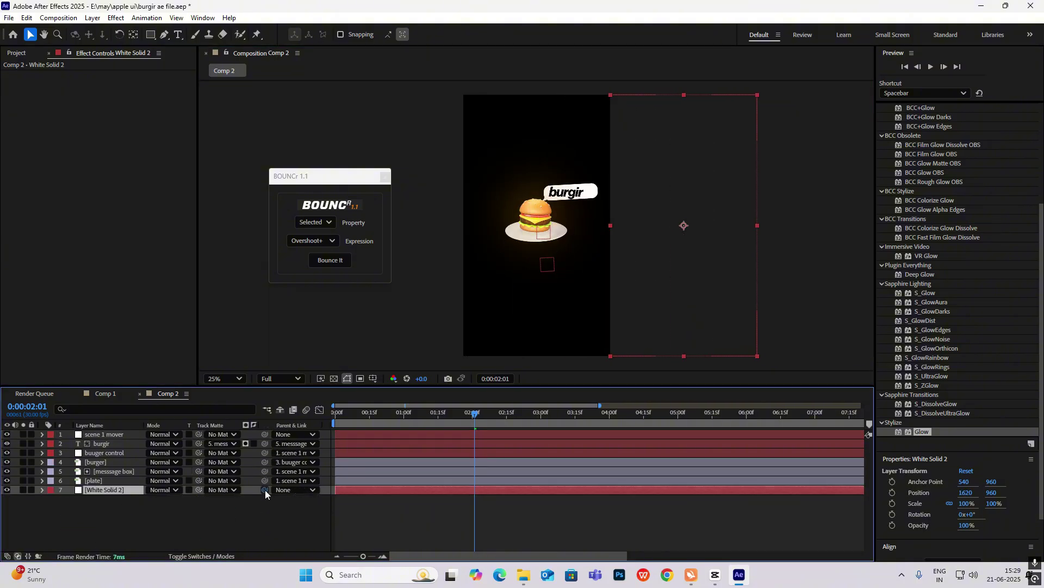
pyautogui.moveTo(266, 489); pyautogui.dragTo(109, 436)
pyautogui.click(149, 522)
# - Keyframe scene 1 mover's position from 540, 960 at 0:00:02:01 to -543, 960 at 0:00:02:14
pyautogui.click(113, 436)
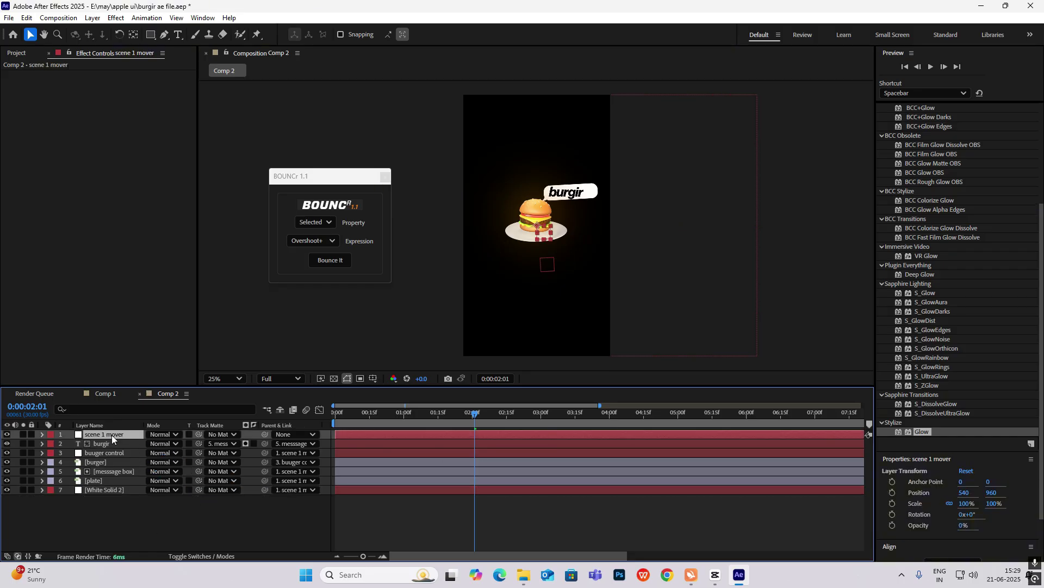
pyautogui.hotkey('alt', 'shift', 'p')
pyautogui.moveTo(472, 420); pyautogui.dragTo(504, 418)
pyautogui.moveTo(156, 444); pyautogui.dragTo(3, 453)
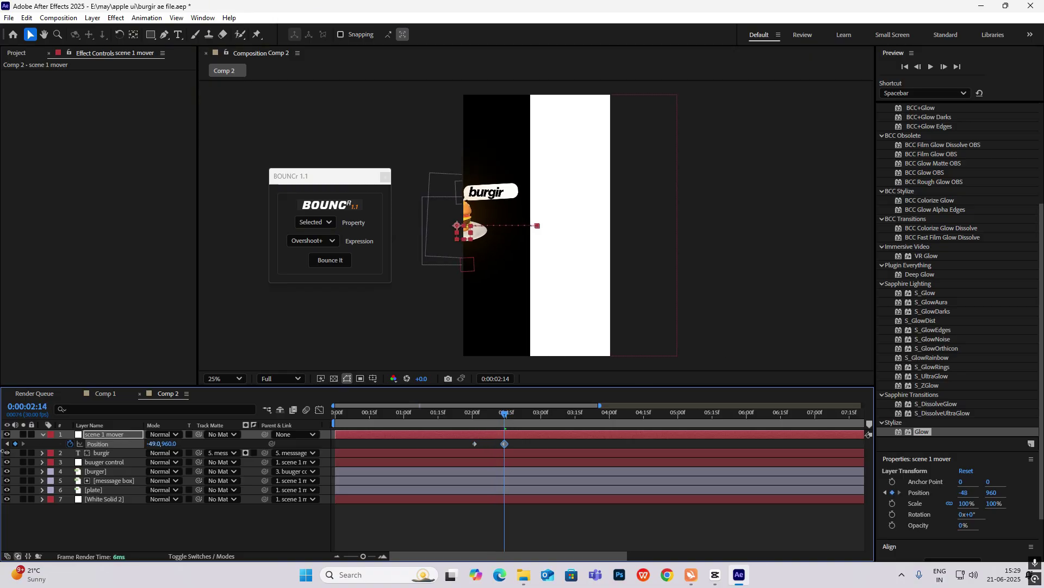
pyautogui.moveTo(68, 450); pyautogui.dragTo(42, 456)
# - Ease the scene 1 mover position keyframes with an early speed peak and long slowdown in the speed graph, and preview the slide
pyautogui.moveTo(539, 439); pyautogui.dragTo(359, 453)
pyautogui.click(319, 411)
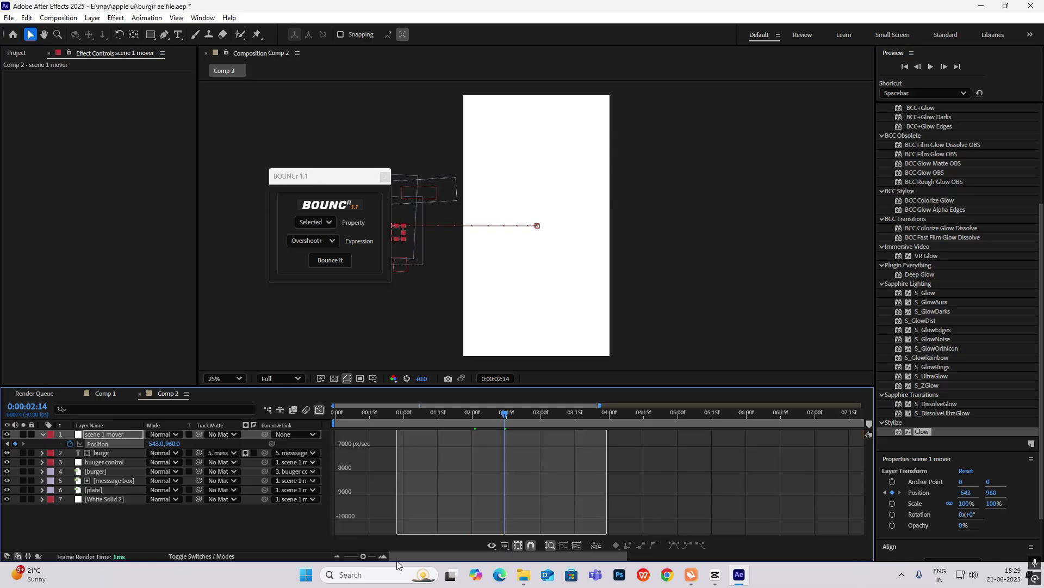
pyautogui.moveTo(499, 524); pyautogui.dragTo(492, 525)
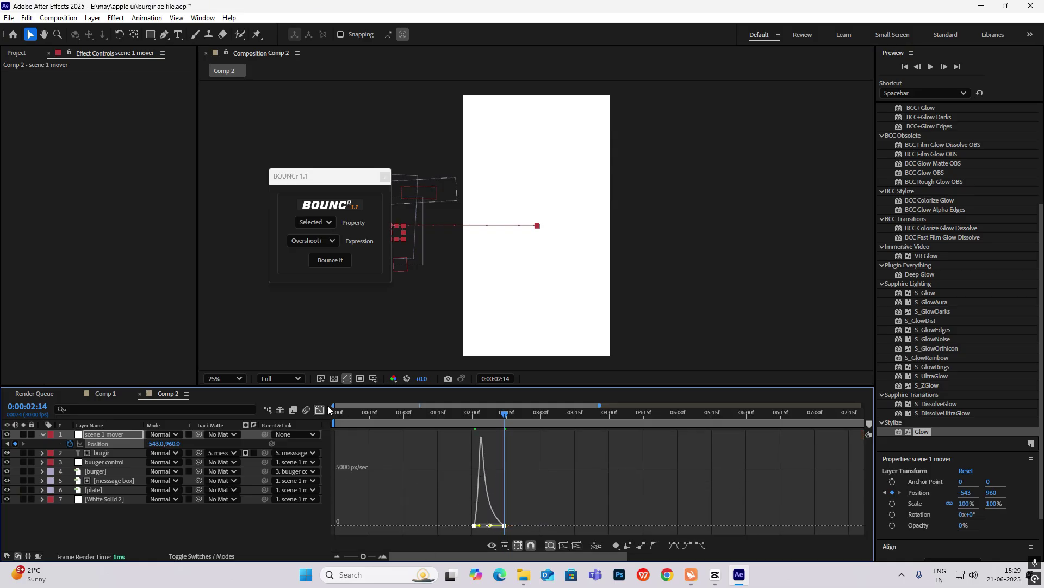
pyautogui.click(320, 410)
pyautogui.press('space')
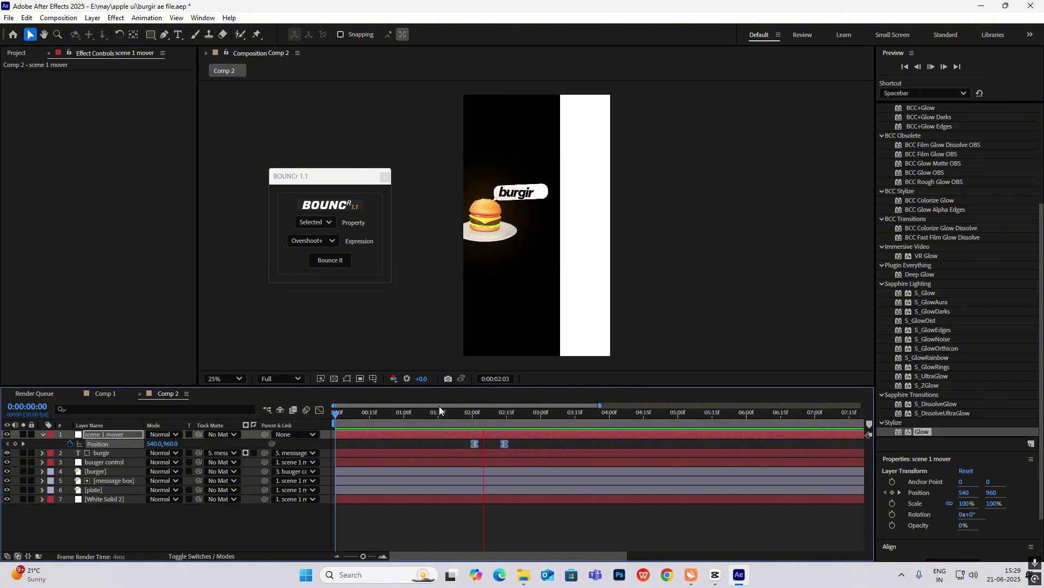
# - Check the swiggy logo shot of the reference in CapCut and add swiggy-transparent-icon-free-png.webp as Comp 2's top layer in After Effects
pyautogui.click(716, 575)
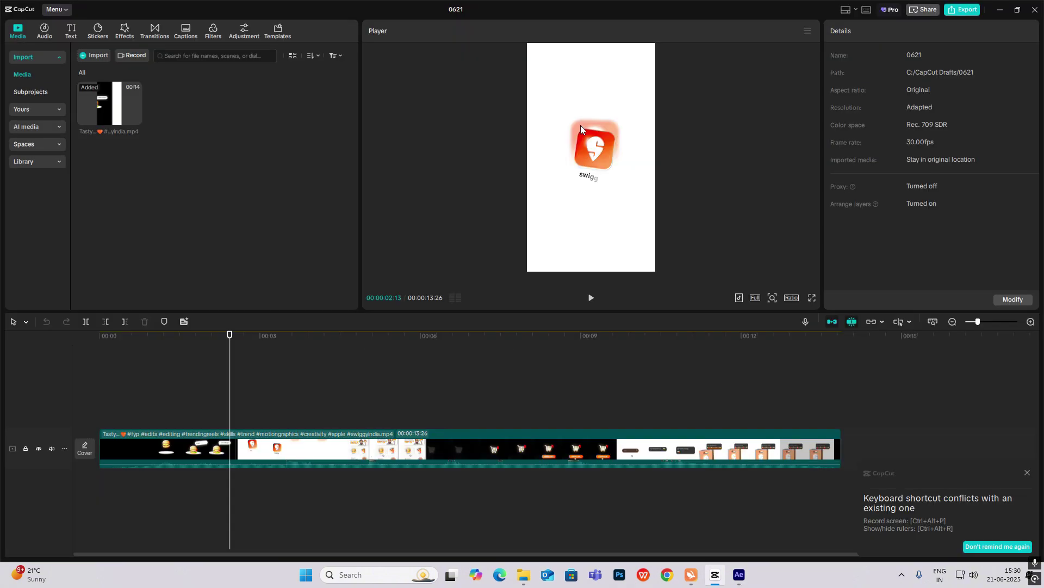
pyautogui.click(717, 577)
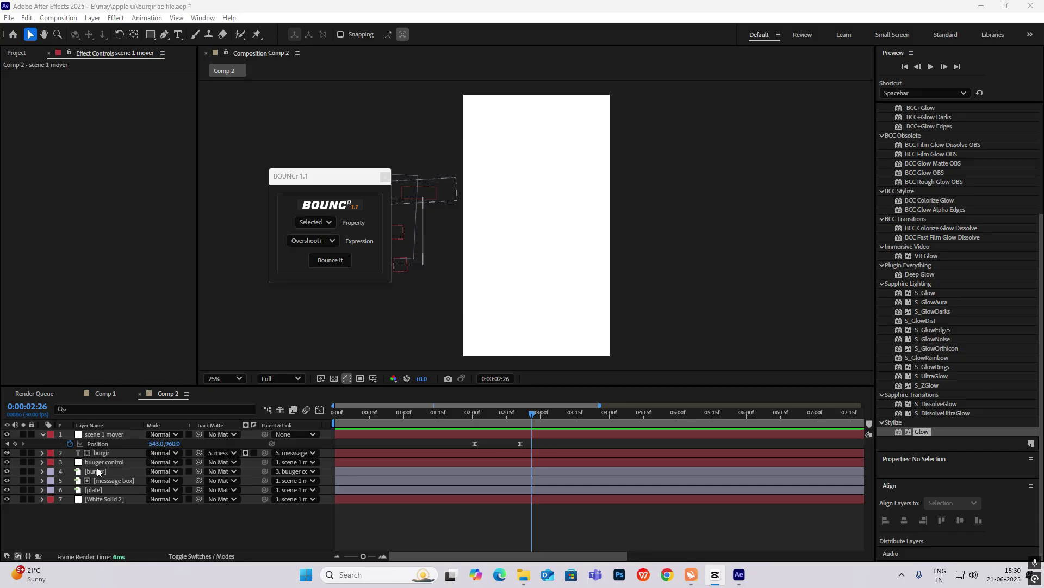
pyautogui.click(42, 434)
pyautogui.click(101, 490)
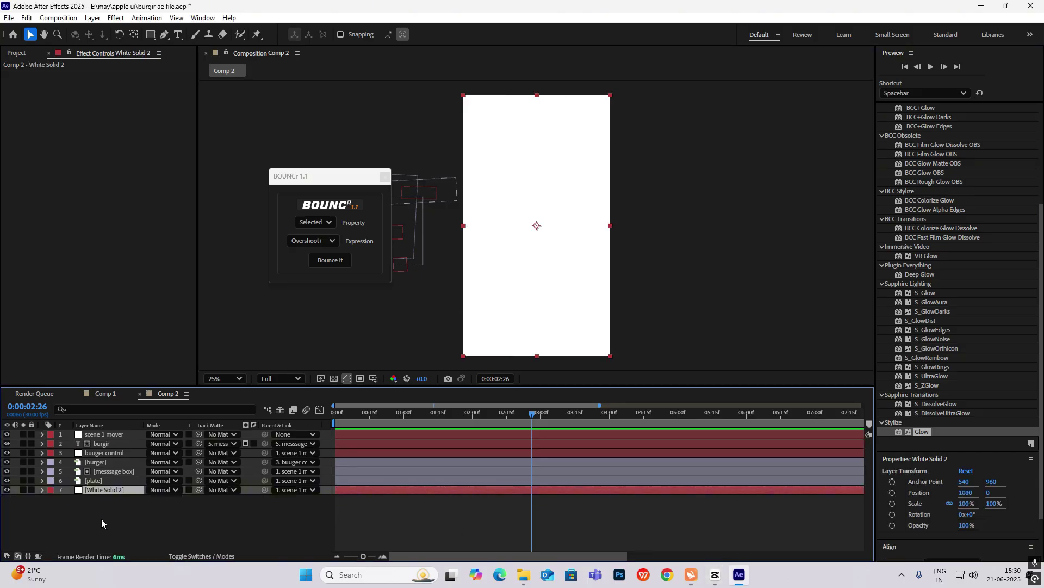
pyautogui.click(101, 517)
pyautogui.click(21, 54)
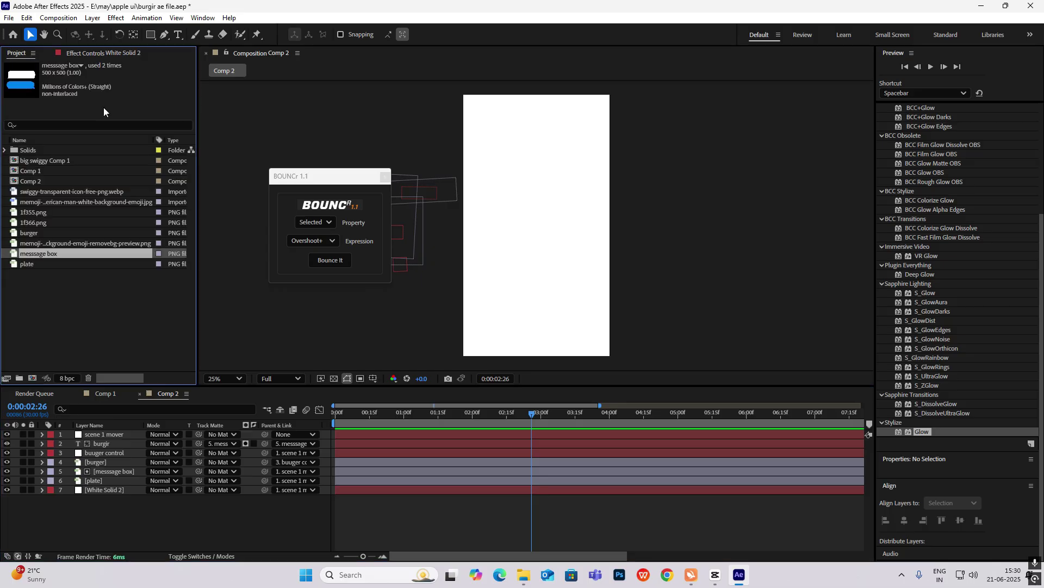
pyautogui.moveTo(68, 191); pyautogui.dragTo(109, 431)
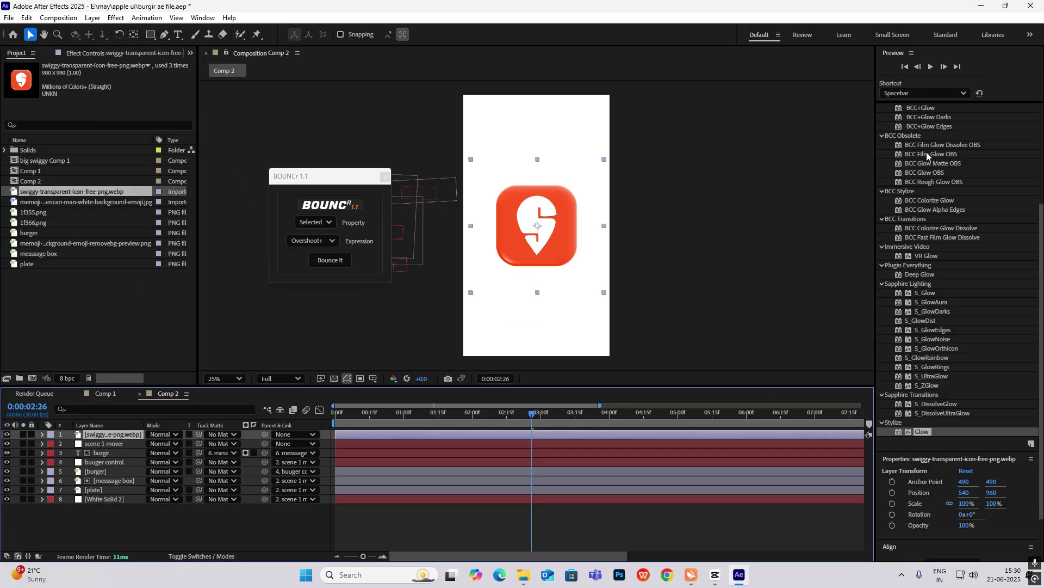
# - Apply a Drop Shadow with 63% opacity, distance 16 and softness 40 to the logo and rename its layer swiggy logo
pyautogui.scroll(5, 926, 152)
pyautogui.click(955, 124)
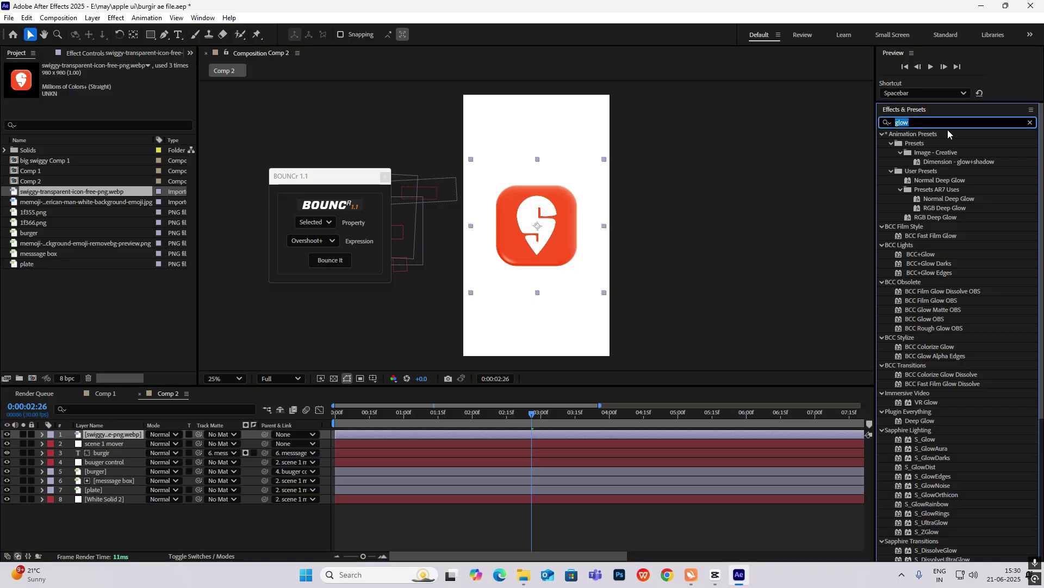
pyautogui.write('drop shadow')
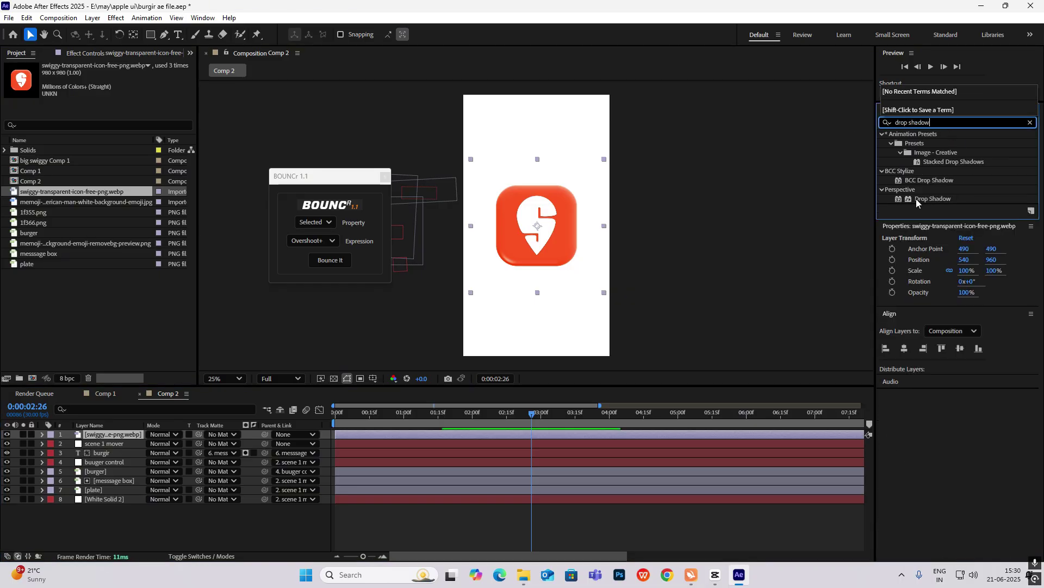
pyautogui.moveTo(916, 198); pyautogui.dragTo(693, 199)
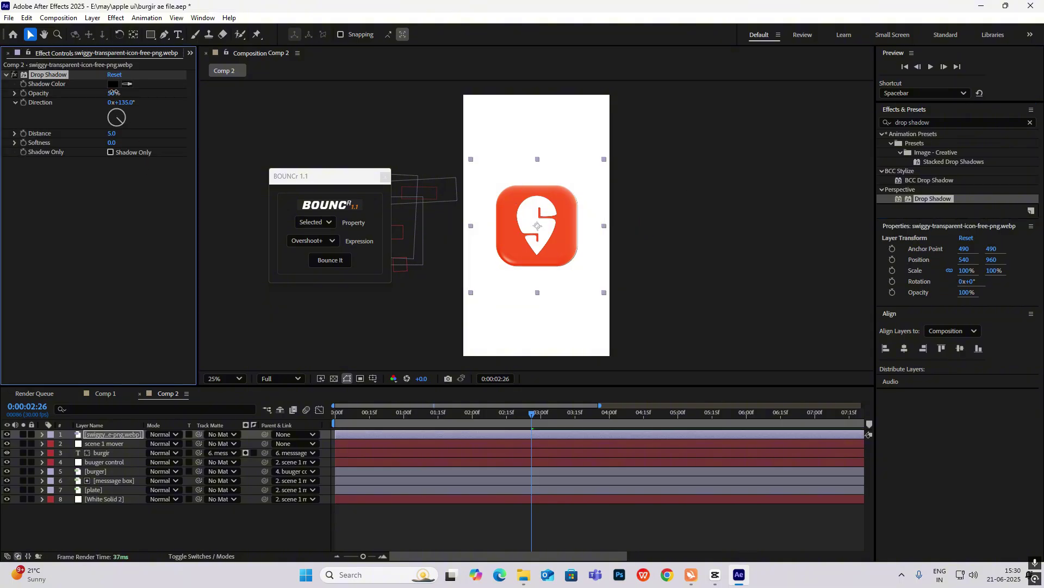
pyautogui.moveTo(111, 132); pyautogui.dragTo(114, 133)
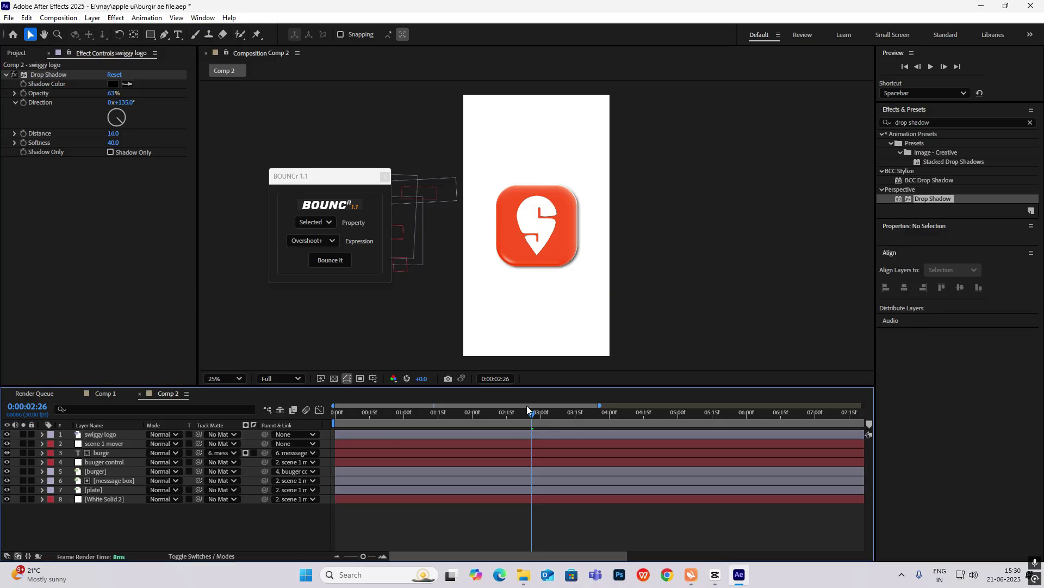
# - At 0:00:02:08, scale the swiggy logo to 55% and place it off the frame's lower right at about 1264, 1612
pyautogui.click(484, 419)
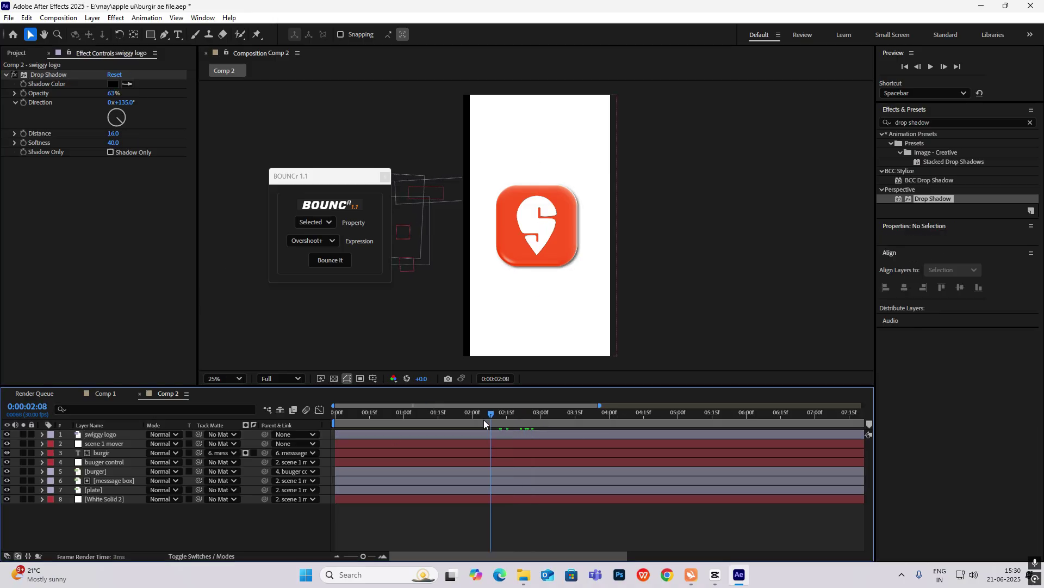
pyautogui.moveTo(484, 419)
pyautogui.mouseDown()
pyautogui.moveTo(465, 422)
pyautogui.moveTo(490, 427)
pyautogui.mouseUp()
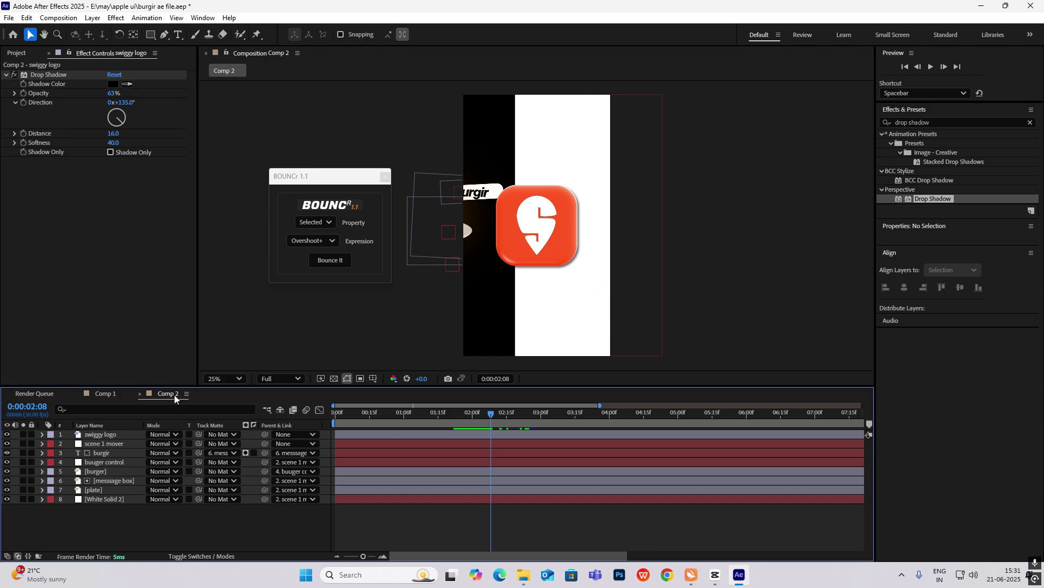
pyautogui.click(121, 435)
pyautogui.moveTo(537, 235); pyautogui.dragTo(627, 314)
pyautogui.press('s')
pyautogui.moveTo(164, 445); pyautogui.dragTo(139, 448)
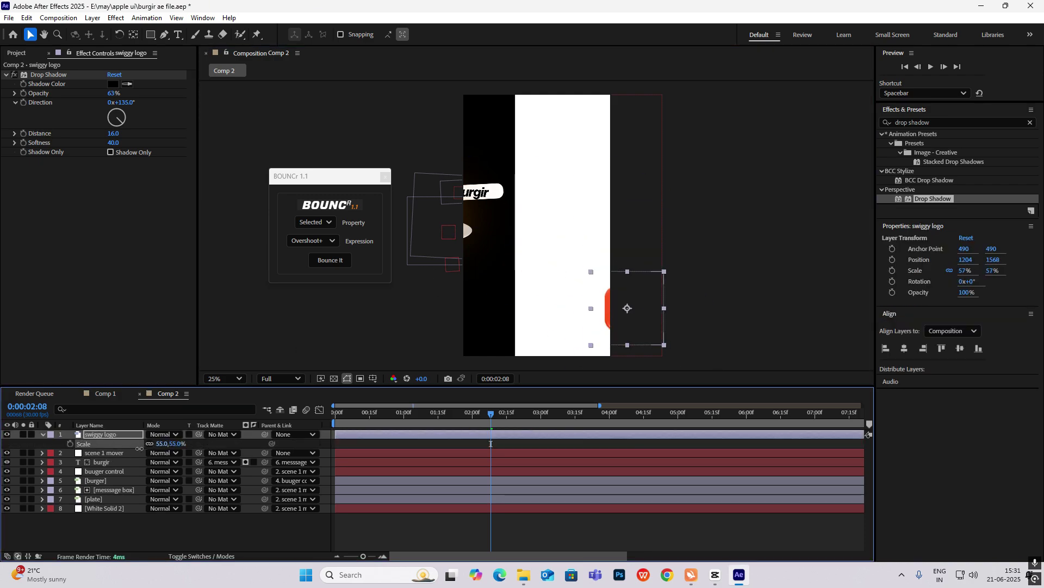
pyautogui.moveTo(623, 317); pyautogui.dragTo(631, 322)
# - Add position and rotation keyframes to the swiggy logo at 0:00:02:08 with the rotation set to 9°
pyautogui.press('p')
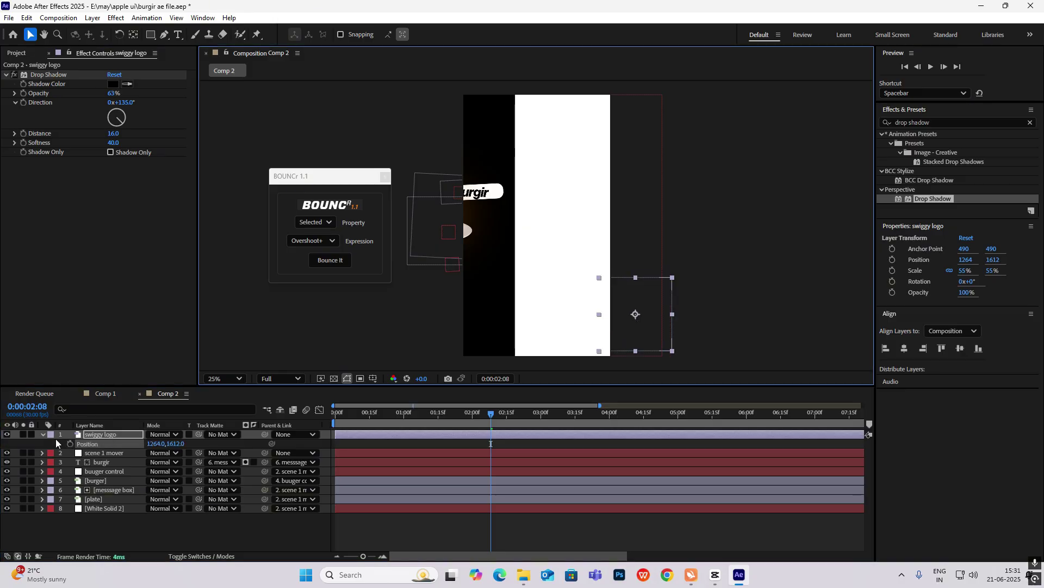
pyautogui.hotkey('shift', 'r')
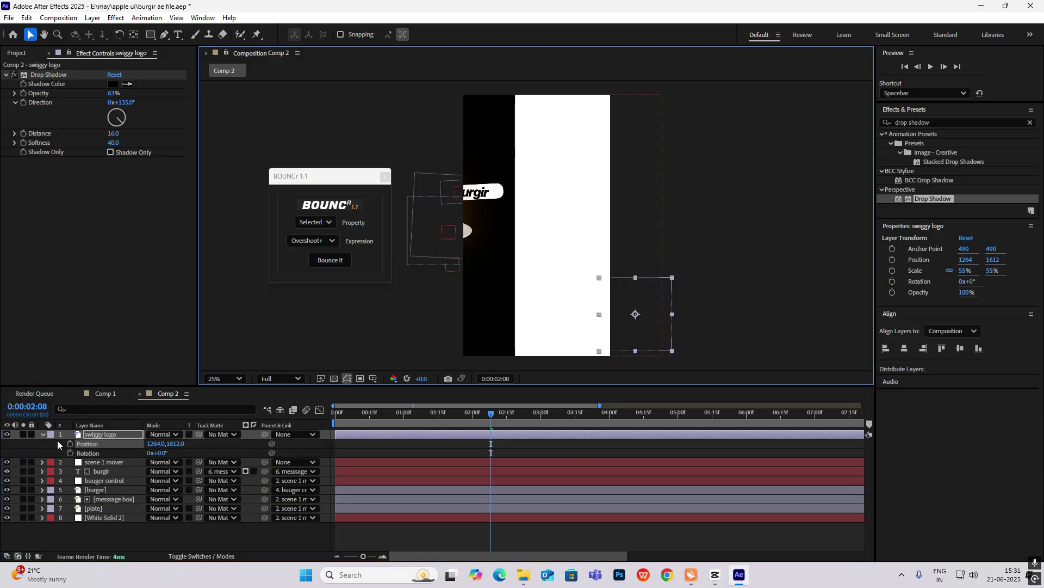
pyautogui.click(70, 443)
pyautogui.click(70, 453)
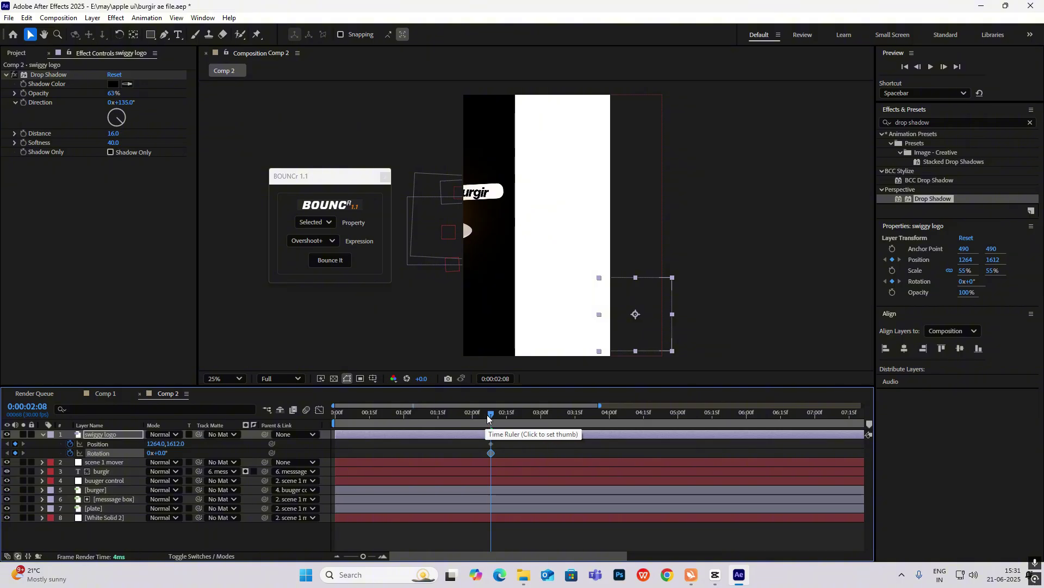
pyautogui.moveTo(164, 456); pyautogui.dragTo(169, 454)
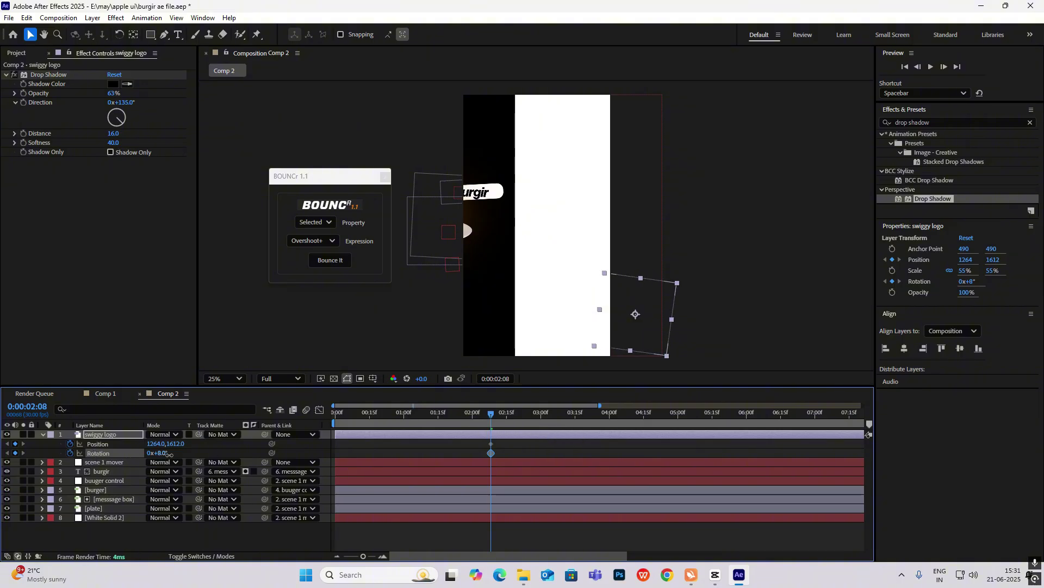
# - At 0:00:02:23, keyframe the swiggy logo's position at about 508, 916 and its rotation at 0°, and select all four keyframes
pyautogui.moveTo(491, 413); pyautogui.dragTo(523, 419)
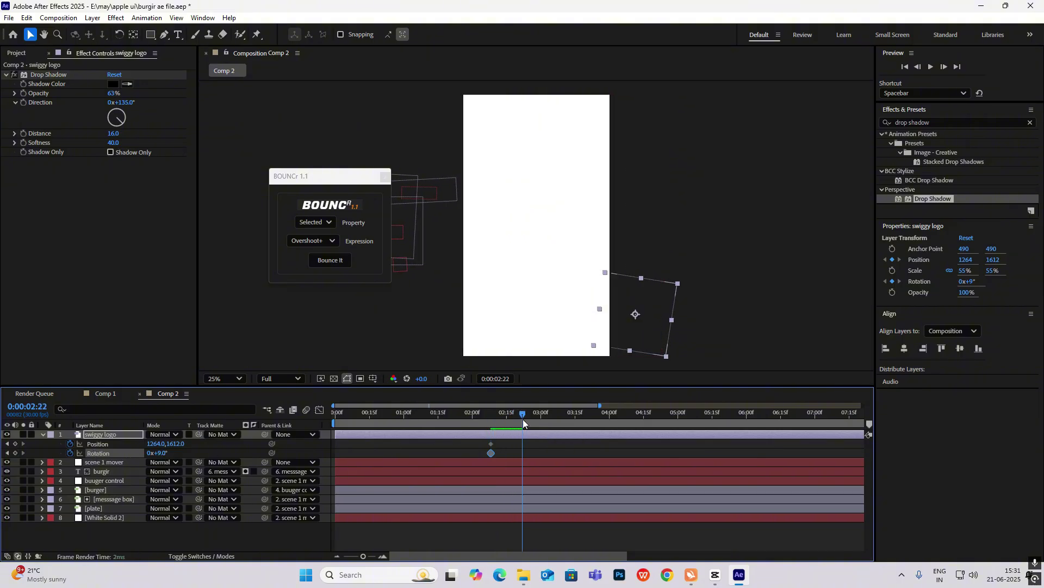
pyautogui.moveTo(635, 315); pyautogui.dragTo(531, 222)
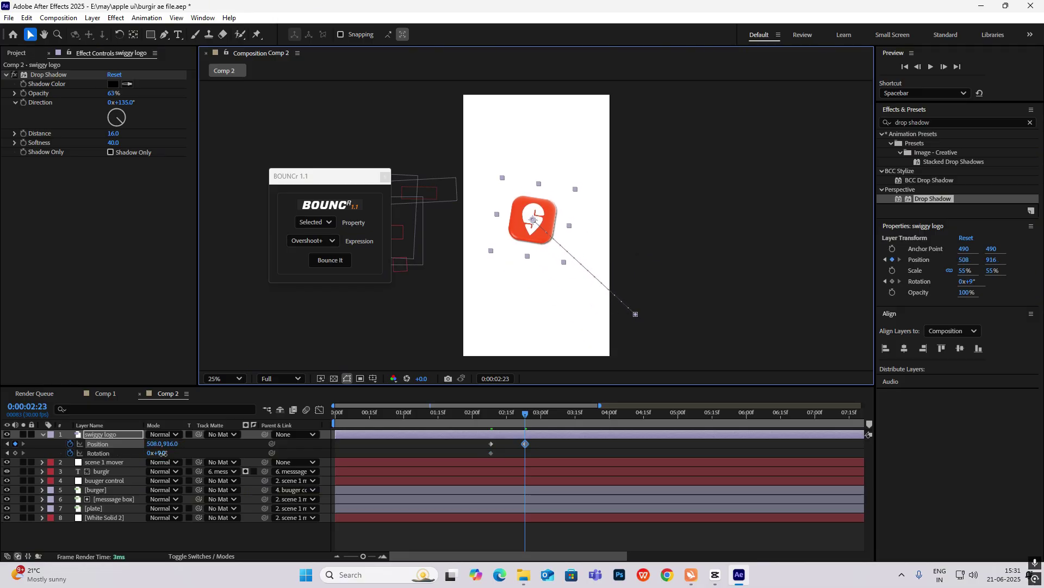
pyautogui.click(163, 453)
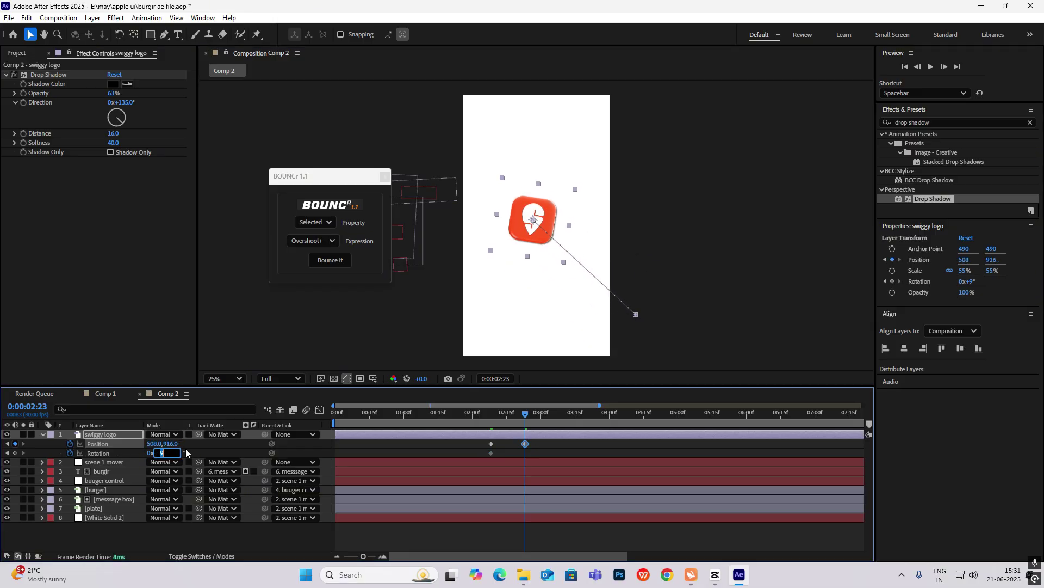
pyautogui.write('0')
pyautogui.click(179, 529)
pyautogui.moveTo(530, 421); pyautogui.dragTo(487, 458)
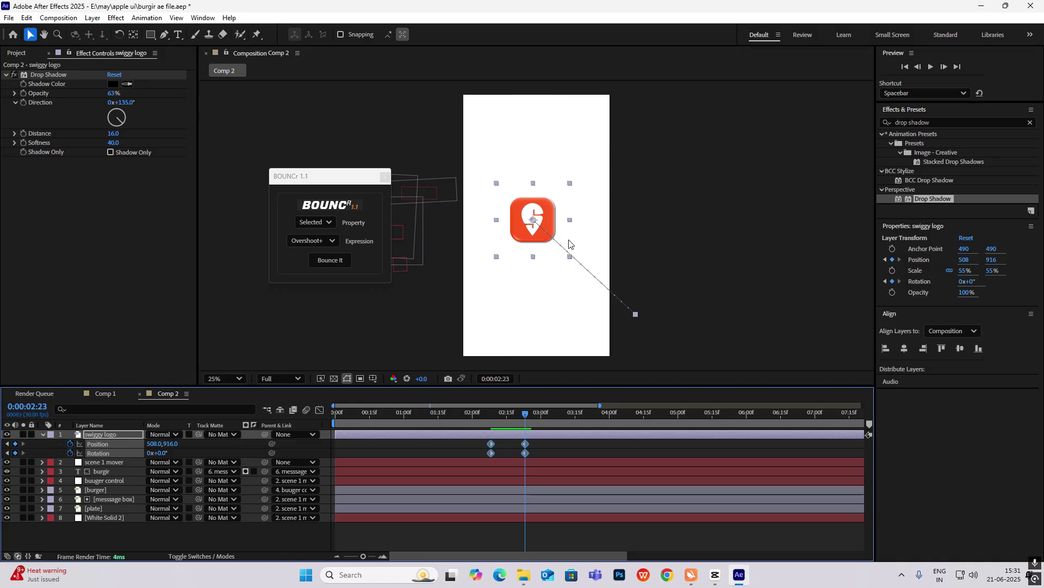
# - Use the Pen tool to curve the swiggy logo's motion path into an upward arc from its end point, and scrub through it
pyautogui.click(163, 35)
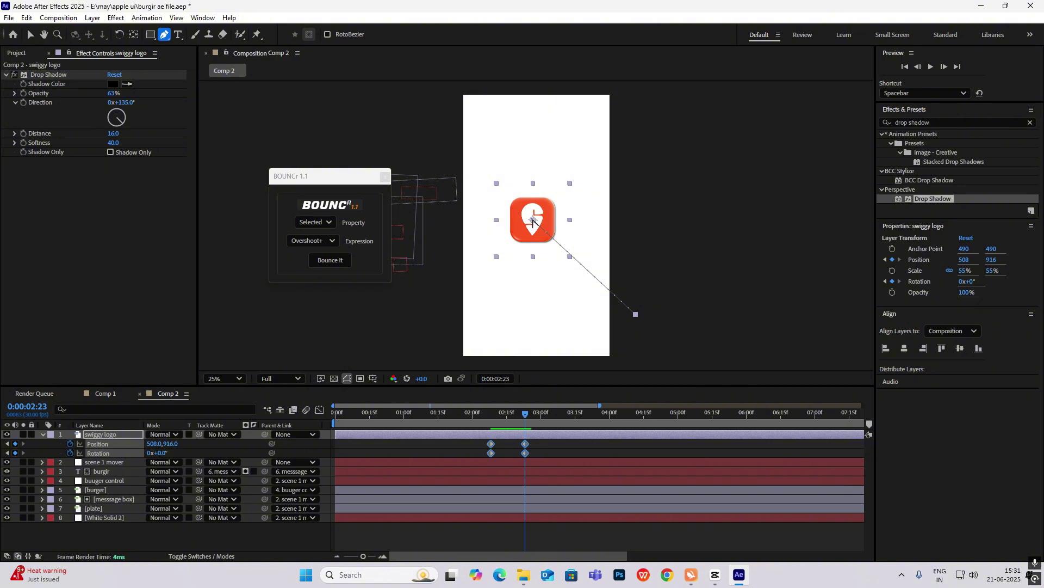
pyautogui.moveTo(534, 220); pyautogui.dragTo(576, 133)
pyautogui.moveTo(530, 413); pyautogui.dragTo(499, 432)
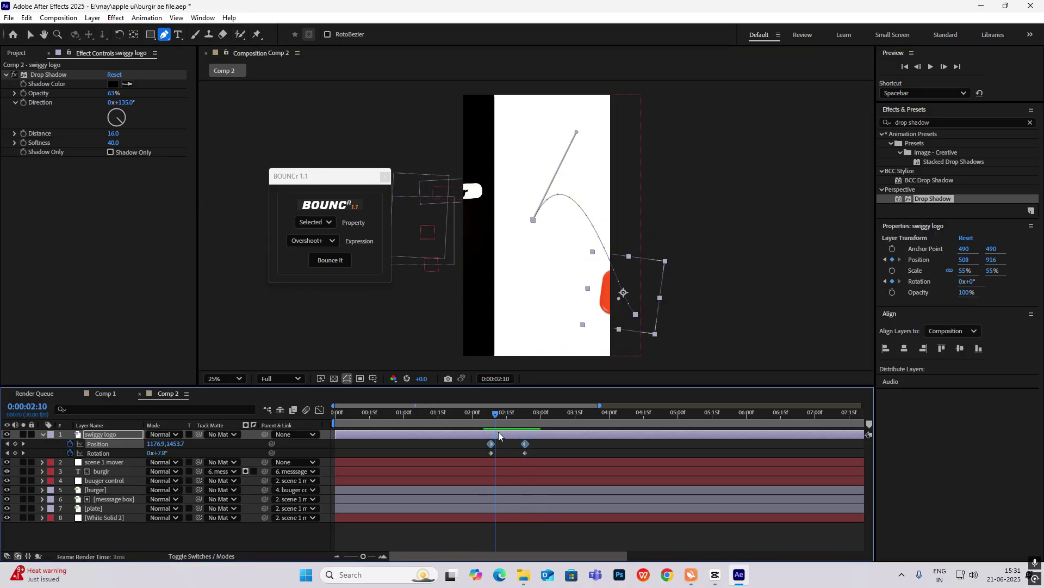
# - Check the logo entrance of the reference in CapCut, and apply the BOUNCr Overshoot+ expression to the swiggy logo's position and rotation in After Effects
pyautogui.click(716, 575)
pyautogui.moveTo(230, 407)
pyautogui.mouseDown()
pyautogui.moveTo(204, 410)
pyautogui.moveTo(235, 419)
pyautogui.mouseUp()
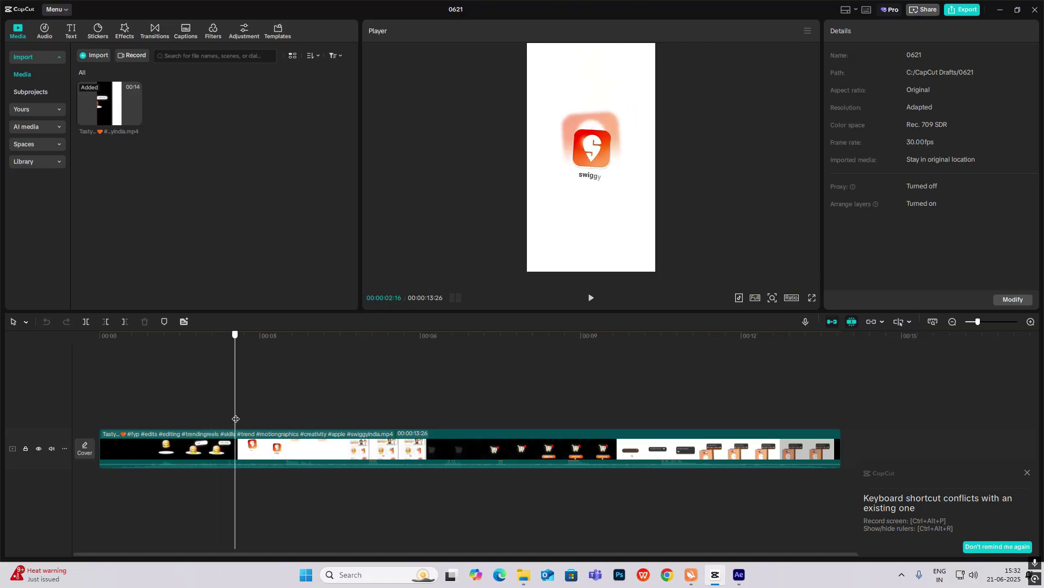
pyautogui.hotkey('alt', 'Tab')
pyautogui.moveTo(498, 413); pyautogui.dragTo(594, 499)
pyautogui.click(541, 445)
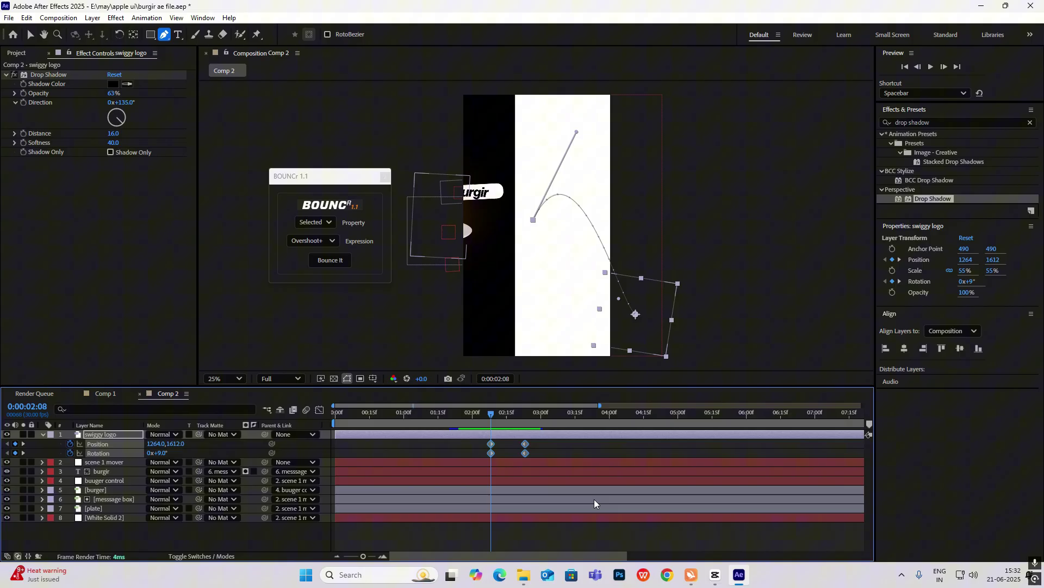
pyautogui.click(330, 260)
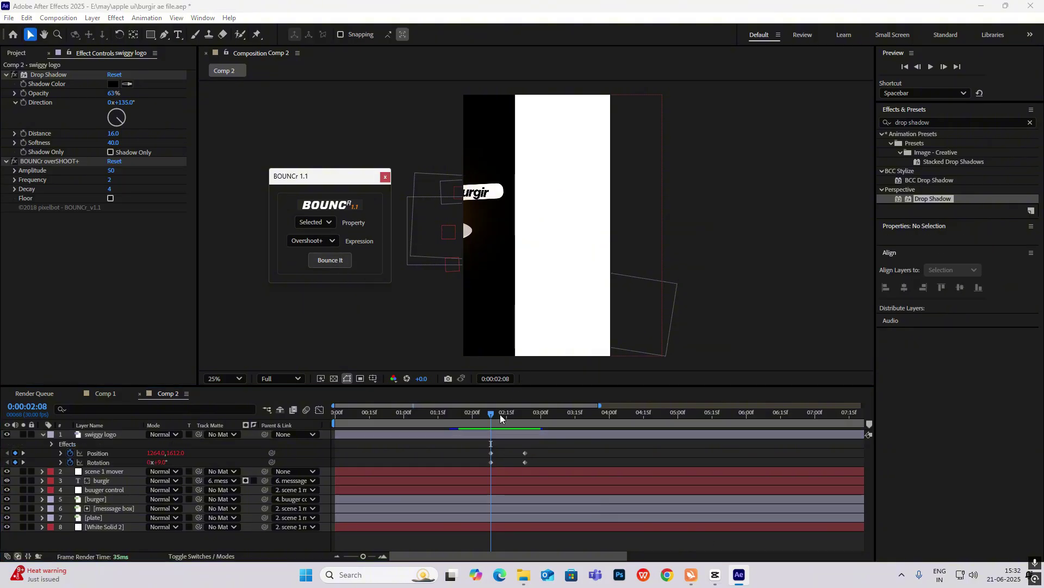
# - Preview the logo's bounce and move its end position and rotation keyframes earlier to 0:00:02:18
pyautogui.press('space')
pyautogui.press('space')
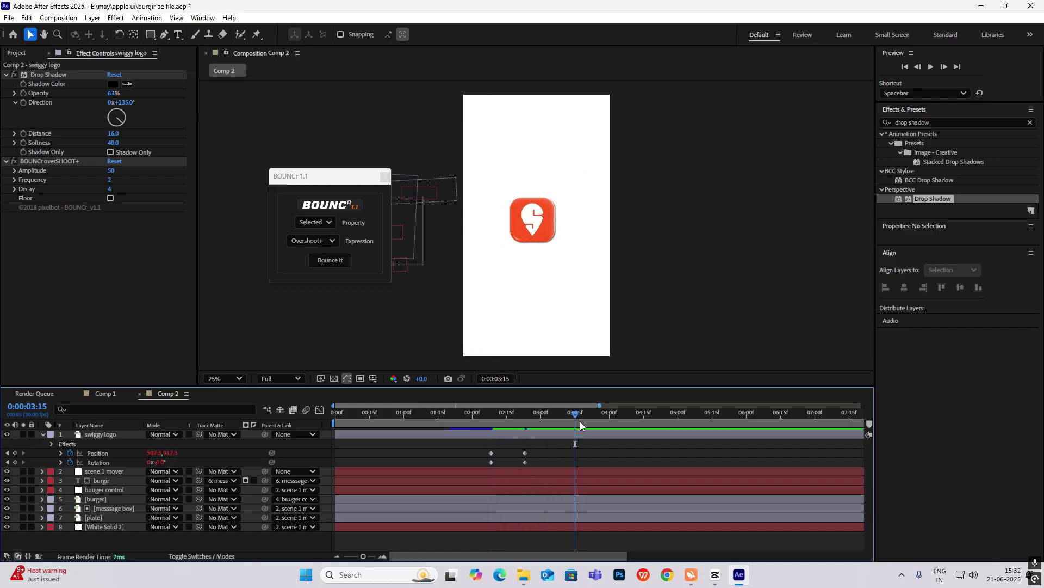
pyautogui.moveTo(577, 421); pyautogui.dragTo(516, 436)
pyautogui.press('space')
pyautogui.press('space')
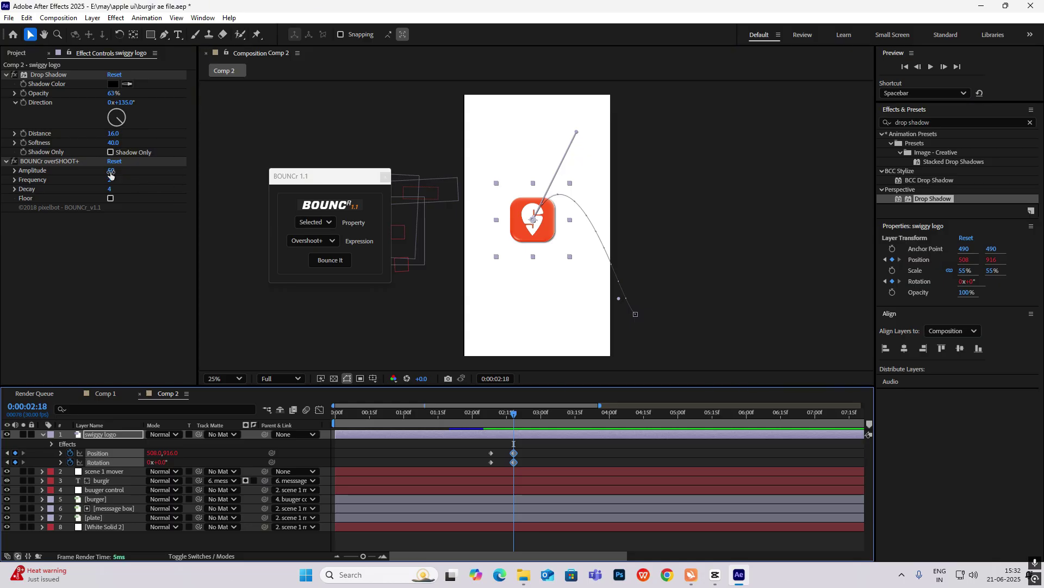
# - Set the BOUNCr overshoot amplitude to 20, move the end keyframes to about 0:00:02:20, and preview the logo entrance
pyautogui.moveTo(110, 174); pyautogui.dragTo(97, 174)
pyautogui.press('space')
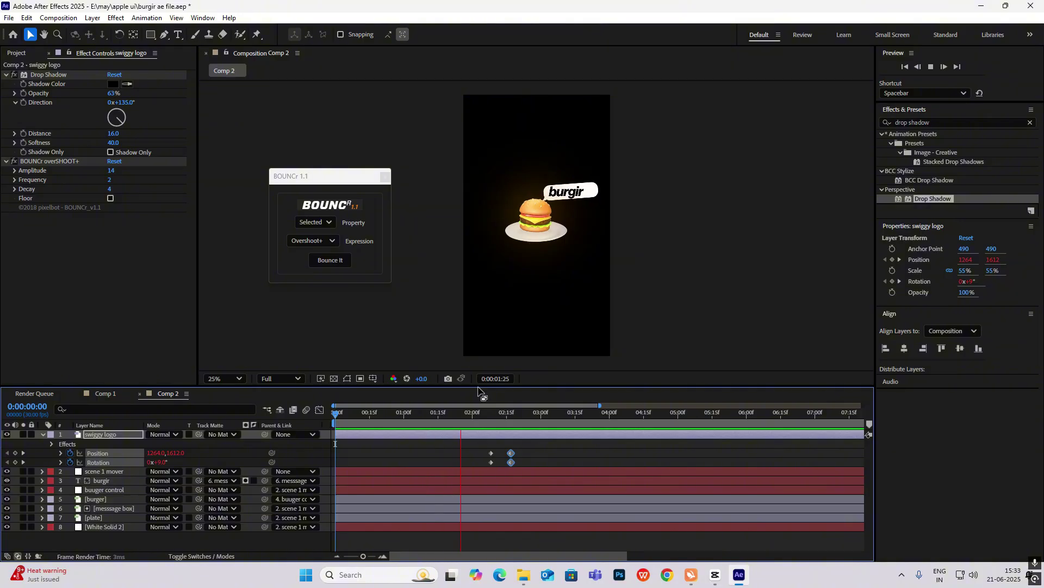
pyautogui.press('space')
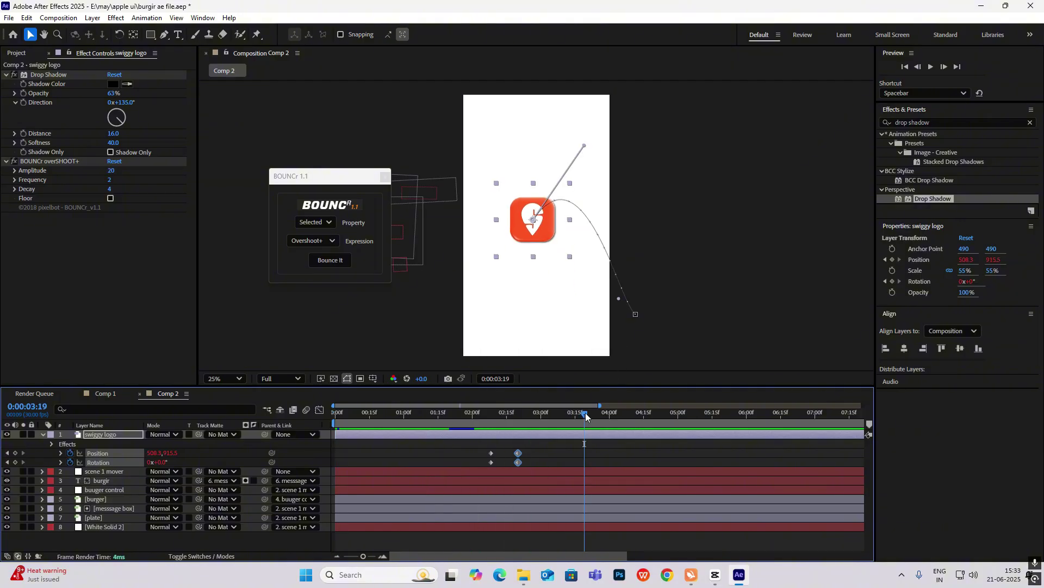
pyautogui.moveTo(586, 417); pyautogui.dragTo(488, 418)
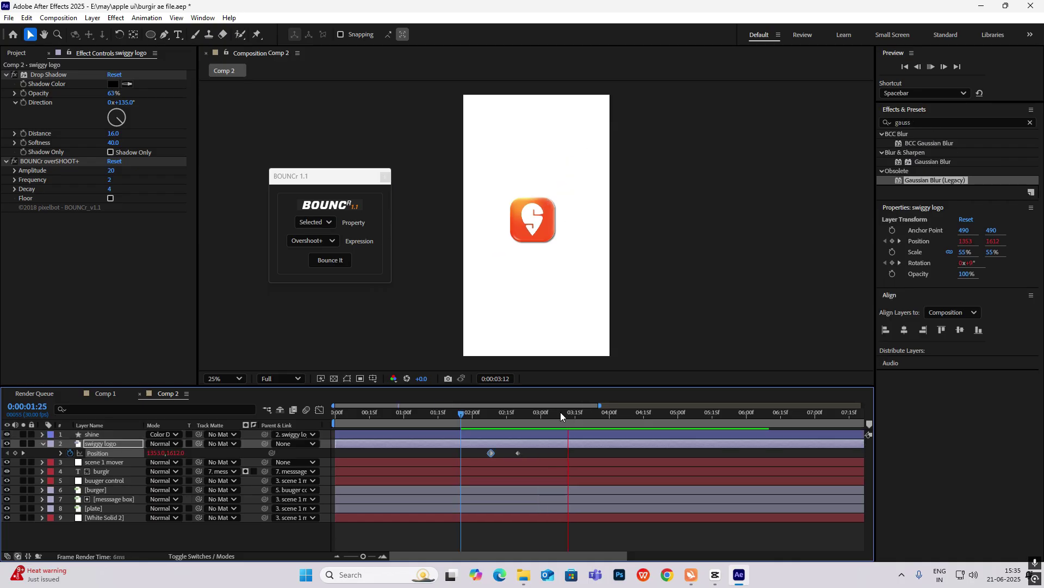
# - Apply the CC Light Sweep effect to the swiggy logo layer at 0:00:02:19
pyautogui.moveTo(560, 412); pyautogui.dragTo(516, 440)
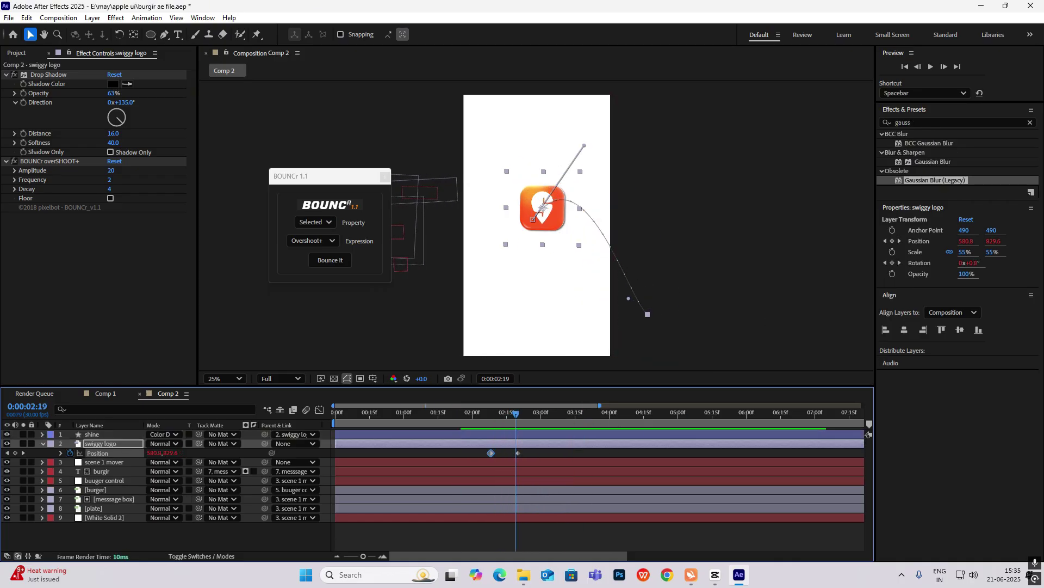
pyautogui.moveTo(912, 122); pyautogui.dragTo(833, 122)
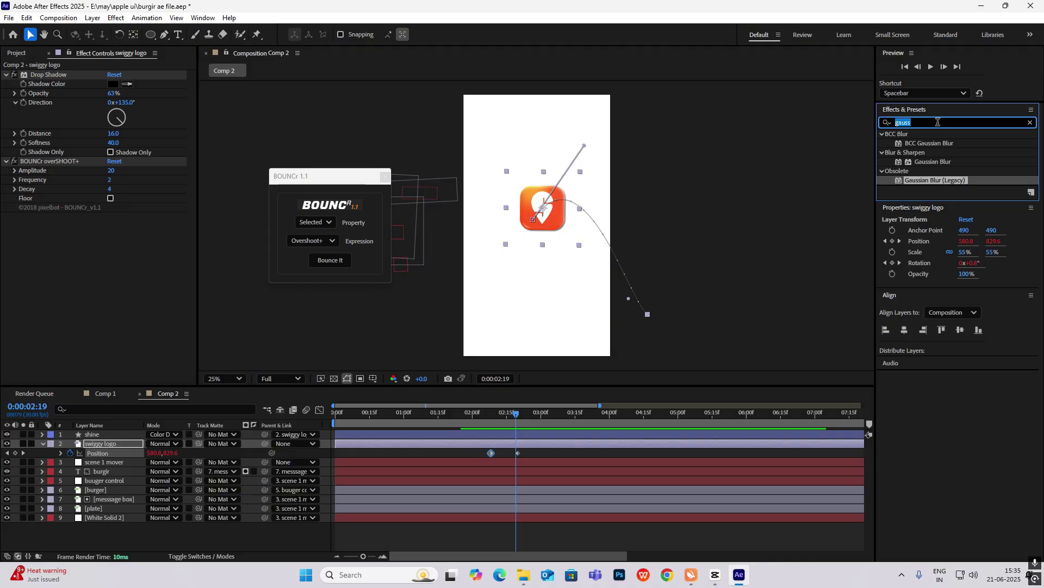
pyautogui.write('light sweep')
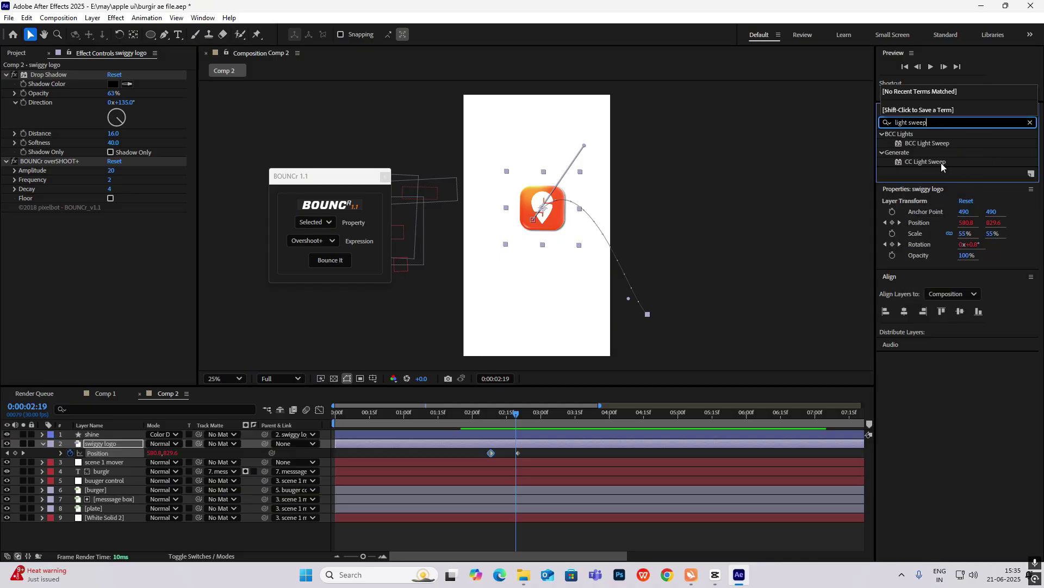
pyautogui.moveTo(942, 162); pyautogui.dragTo(122, 447)
pyautogui.scroll(2, 547, 207)
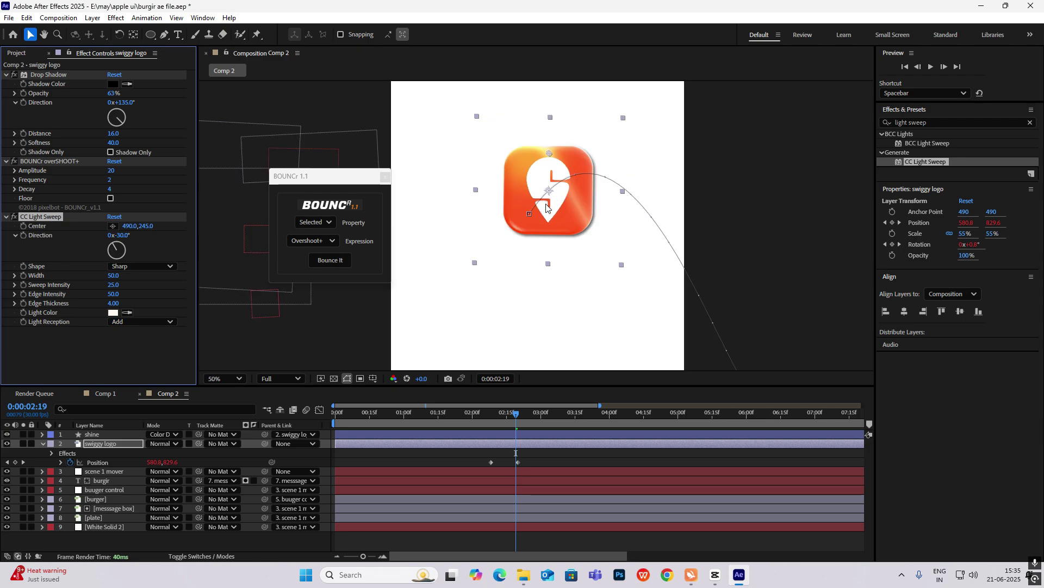
# - Collapse the Drop Shadow and BOUNCr effects and place the CC Light Sweep center at the logo's upper-left corner, about 260, 254
pyautogui.moveTo(549, 153); pyautogui.dragTo(512, 158)
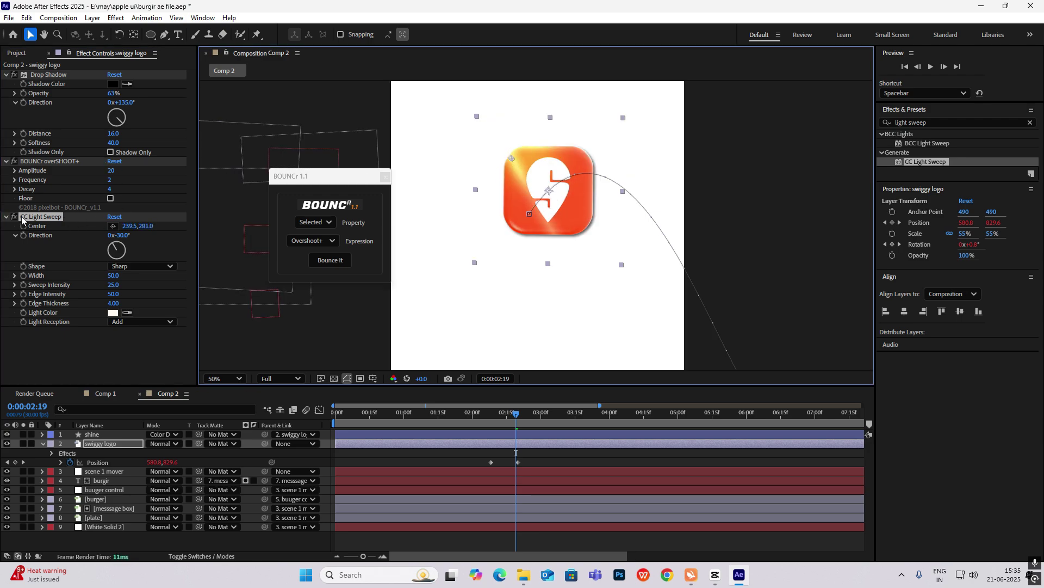
pyautogui.click(6, 161)
pyautogui.click(6, 74)
pyautogui.click(113, 102)
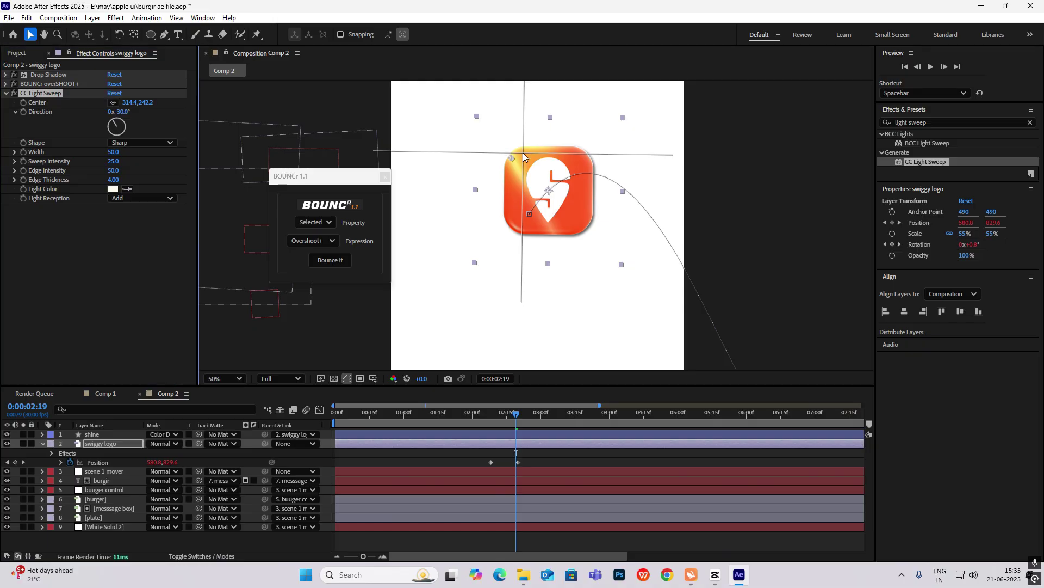
pyautogui.moveTo(523, 153); pyautogui.dragTo(515, 154)
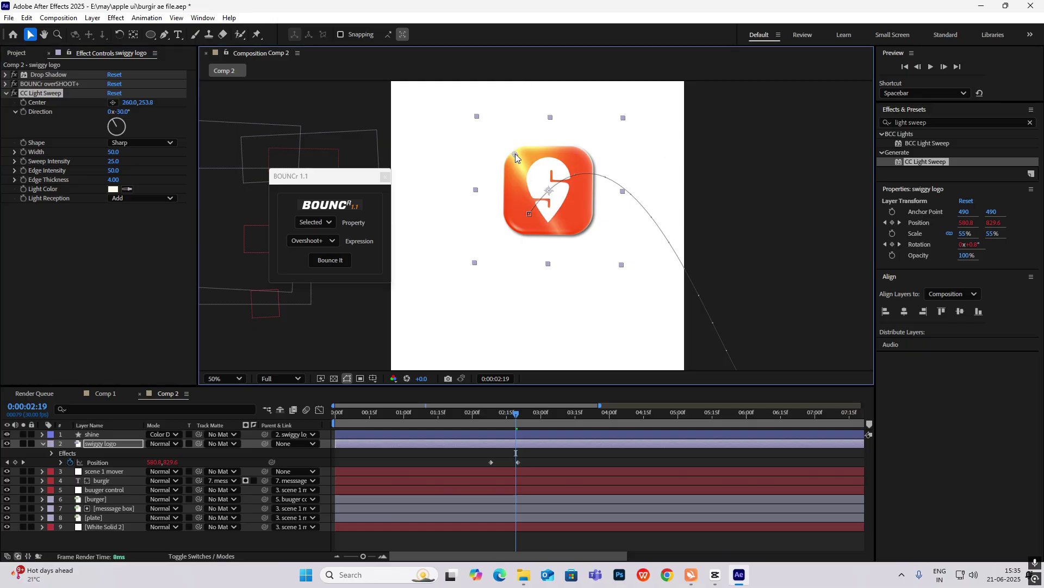
# - Set the light sweep's direction to 49° and edge thickness to 7.4, and adjust its center to about 249, 250
pyautogui.moveTo(123, 110); pyautogui.dragTo(169, 112)
pyautogui.moveTo(512, 155)
pyautogui.mouseDown()
pyautogui.moveTo(585, 224)
pyautogui.moveTo(523, 158)
pyautogui.moveTo(510, 162)
pyautogui.mouseUp()
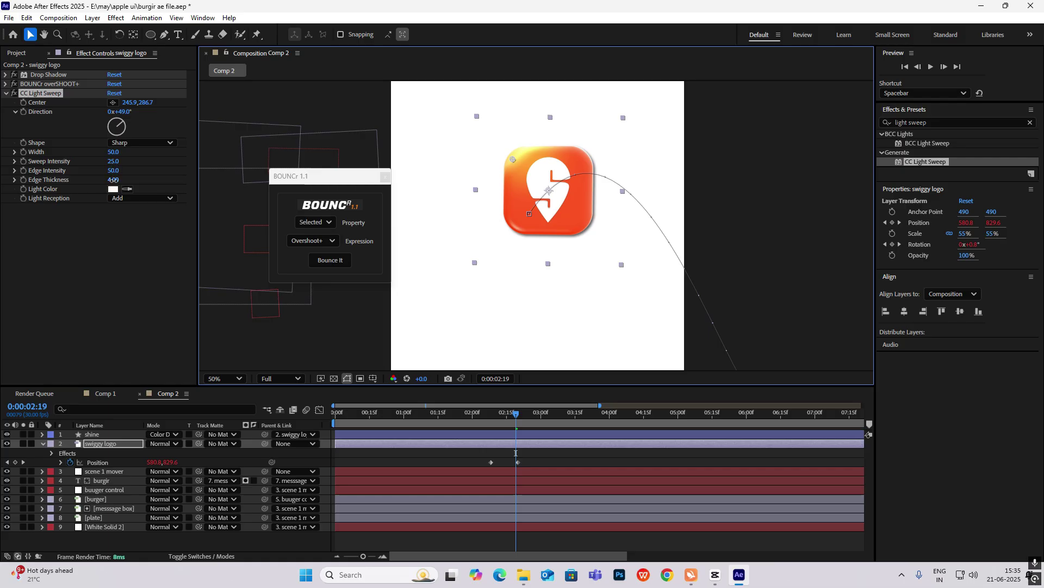
pyautogui.moveTo(113, 180); pyautogui.dragTo(138, 187)
pyautogui.moveTo(513, 159); pyautogui.dragTo(513, 152)
# - Keyframe the CC Light Sweep center at 0:00:02:19 and move it to the logo's lower-right corner, about 777, 777, at 0:00:03:00
pyautogui.moveTo(525, 415)
pyautogui.mouseDown()
pyautogui.moveTo(494, 415)
pyautogui.moveTo(516, 428)
pyautogui.mouseUp()
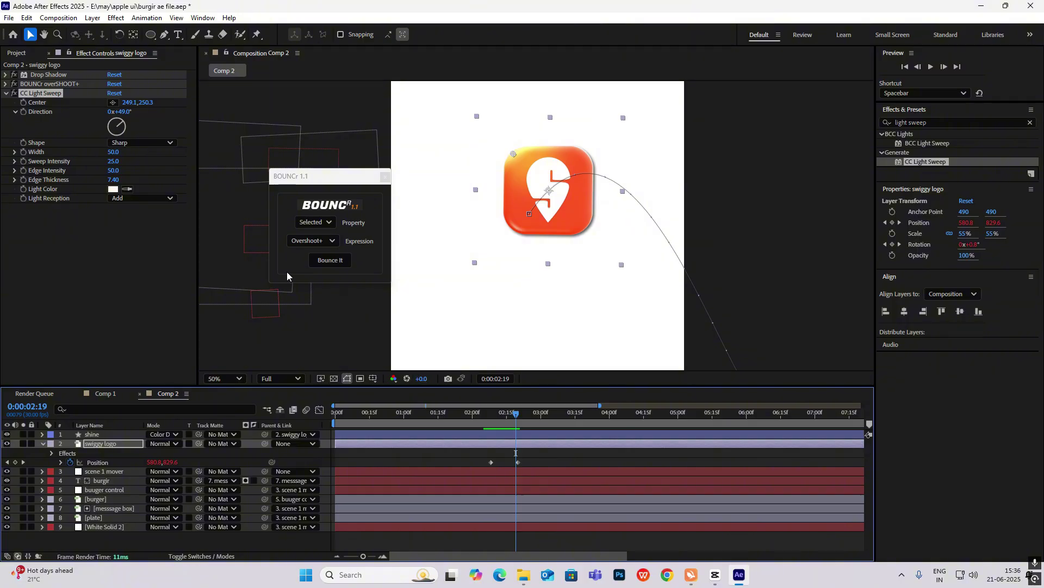
pyautogui.click(24, 103)
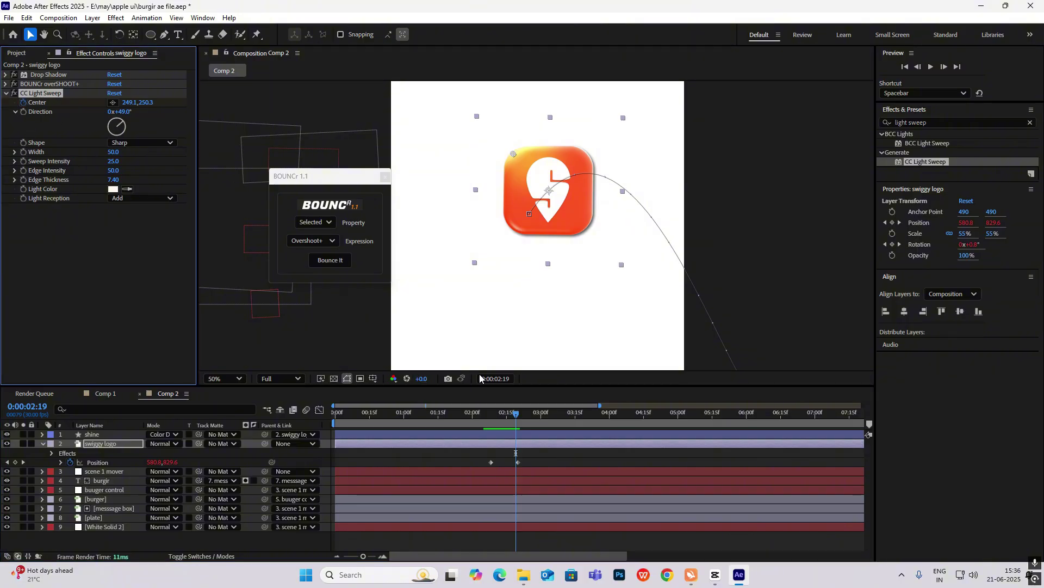
pyautogui.moveTo(523, 418); pyautogui.dragTo(543, 429)
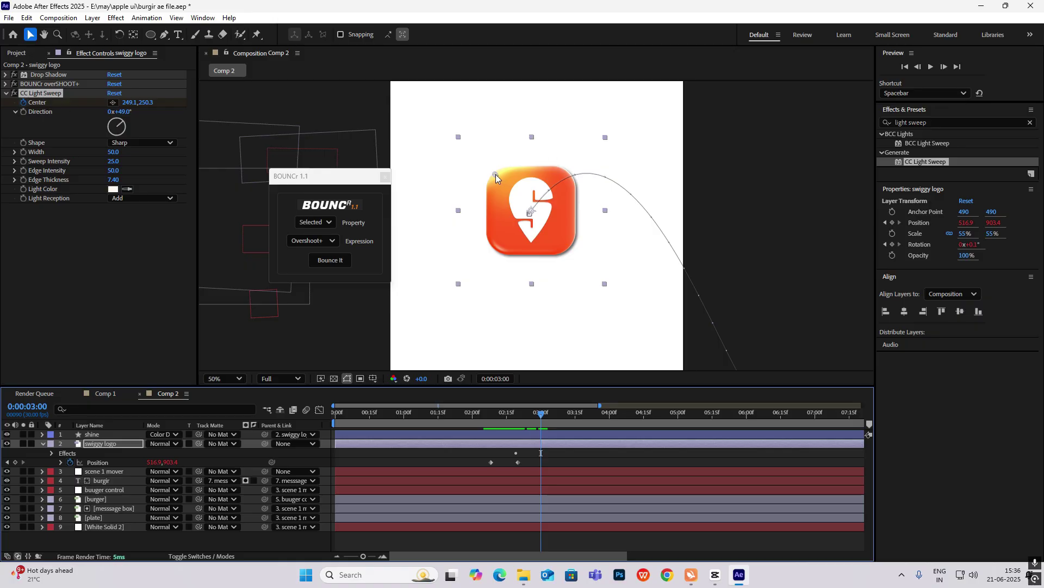
pyautogui.moveTo(495, 174); pyautogui.dragTo(575, 254)
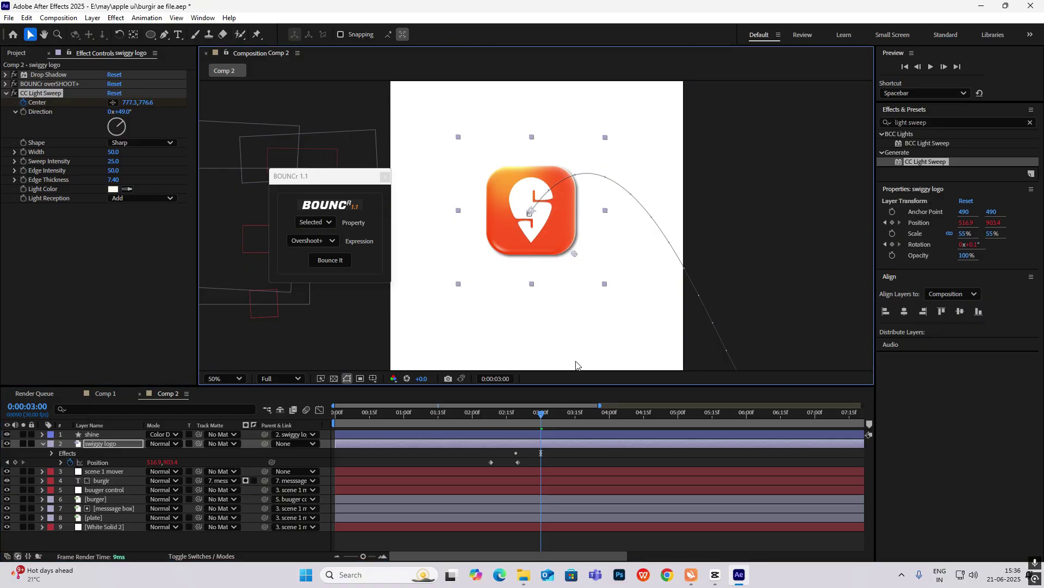
# - Smooth the speed curve of the light sweep's center keyframes in the graph editor and preview the logo's shine
pyautogui.press('u')
pyautogui.moveTo(562, 454); pyautogui.dragTo(504, 466)
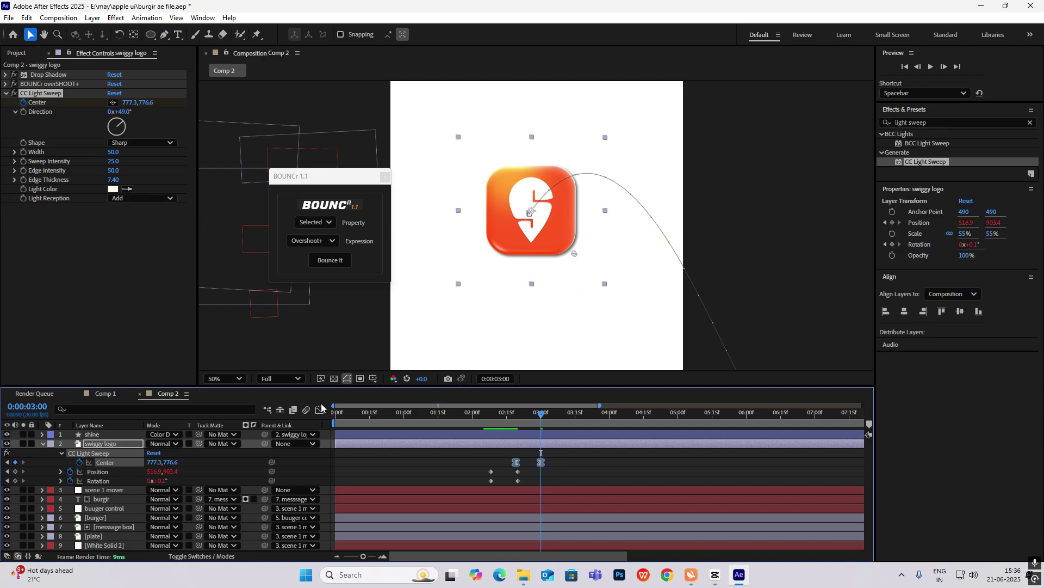
pyautogui.click(319, 409)
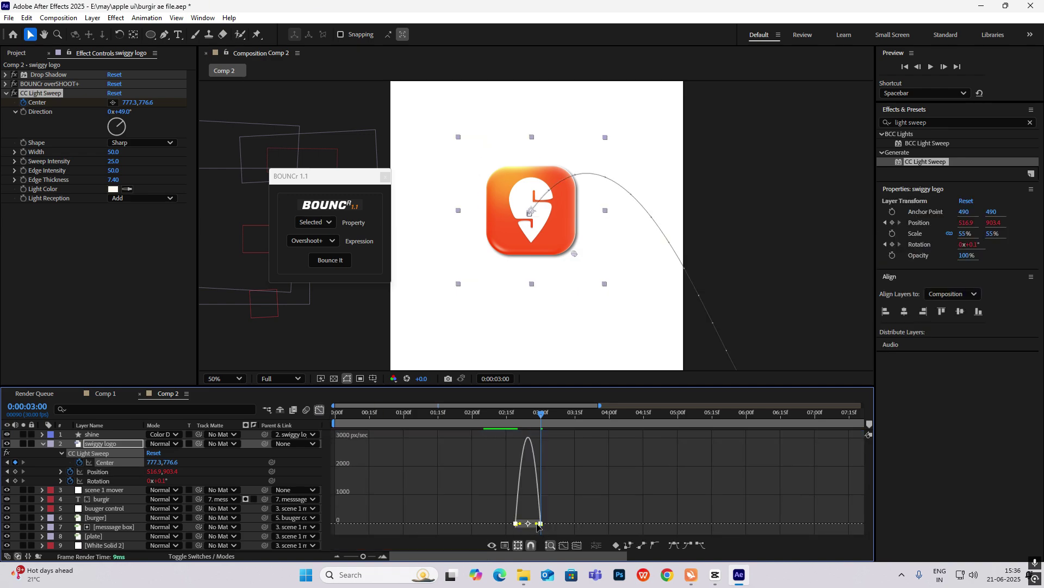
pyautogui.moveTo(537, 523); pyautogui.dragTo(529, 525)
pyautogui.click(320, 409)
pyautogui.moveTo(549, 419); pyautogui.dragTo(512, 432)
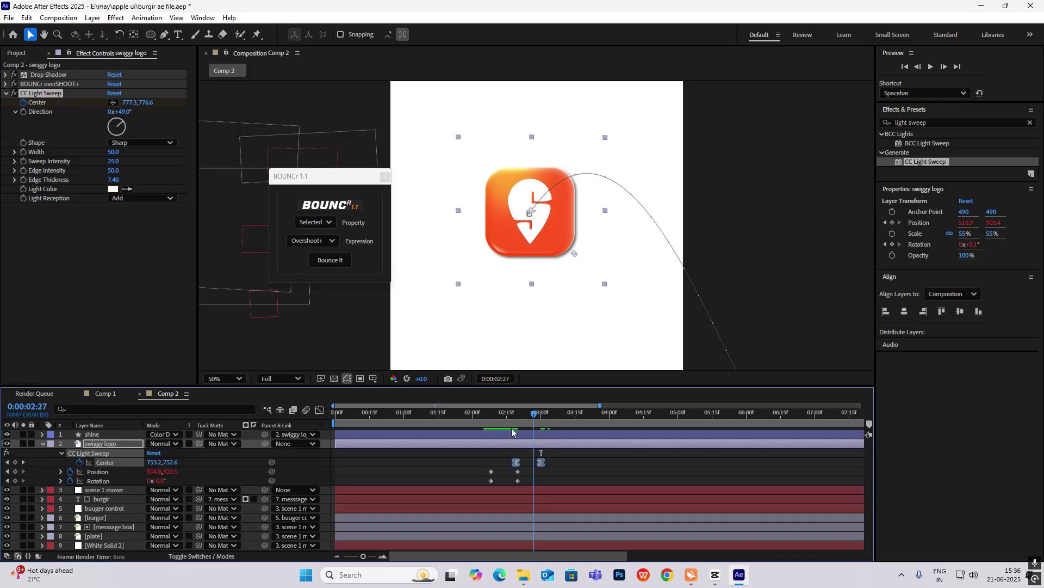
pyautogui.press('space')
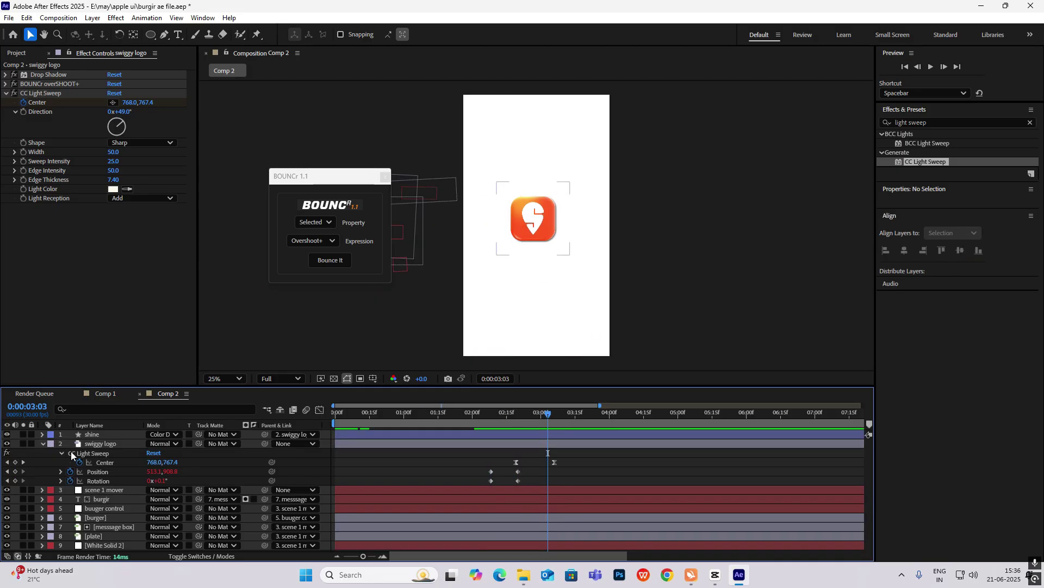
pyautogui.click(41, 443)
# - Create a text layer reading swiggy and place it just below the logo
pyautogui.rightClick(722, 206)
pyautogui.moveTo(825, 216)
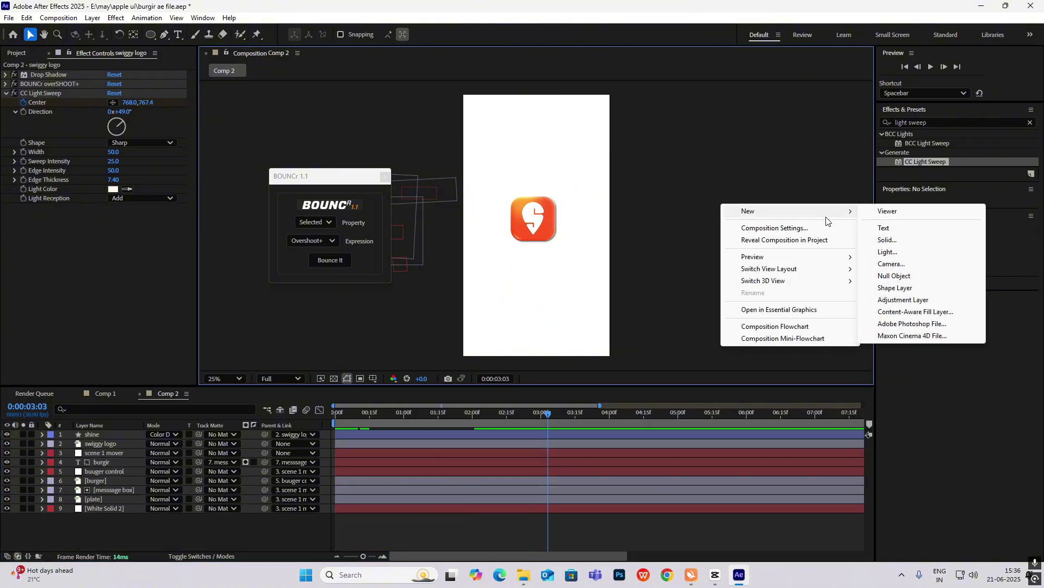
pyautogui.click(886, 228)
pyautogui.write('swiggy')
pyautogui.click(30, 34)
pyautogui.moveTo(685, 213); pyautogui.dragTo(533, 256)
# - Scale the text layer to 27% and change its text to Swiggy with a capital S
pyautogui.press('s')
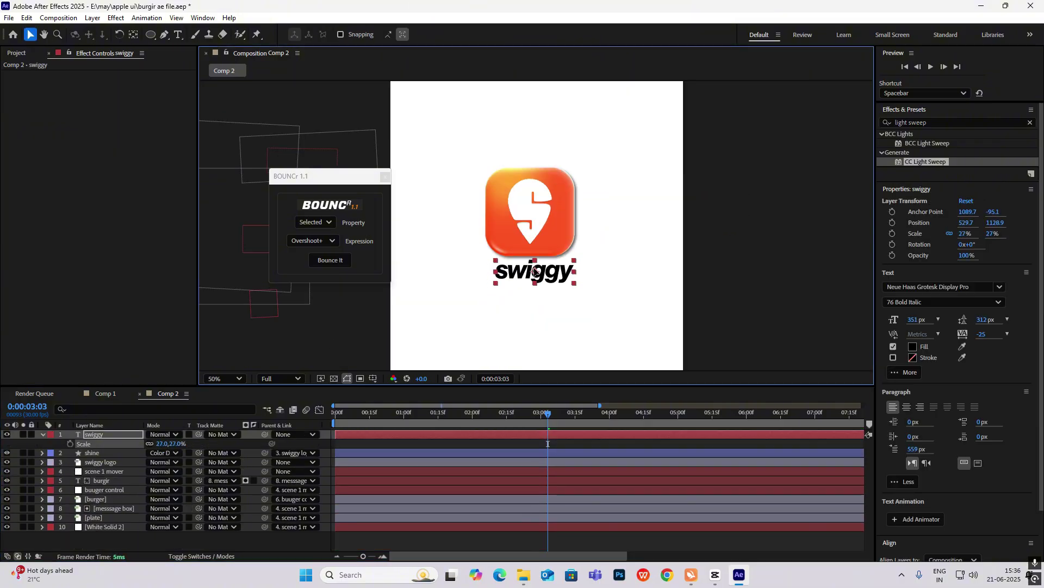
pyautogui.doubleClick(535, 272)
pyautogui.write('Swiggy')
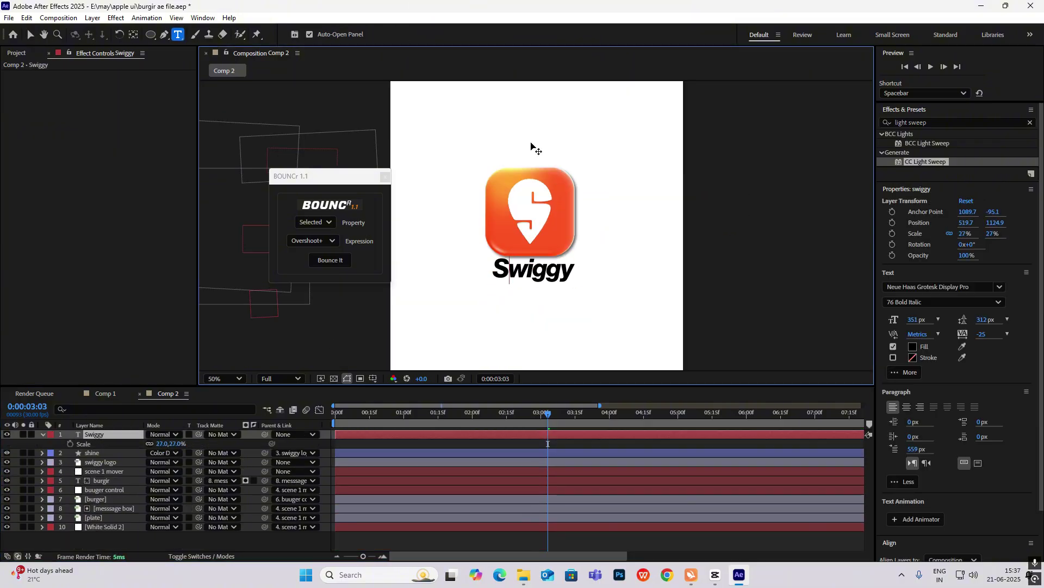
pyautogui.click(532, 147)
pyautogui.scroll(-1, 531, 218)
# - Apply the user preset Text ani 1 to the Swiggy text layer at 0:00:02:20 and check the animated text up to 0:00:03:21
pyautogui.moveTo(548, 414); pyautogui.dragTo(518, 431)
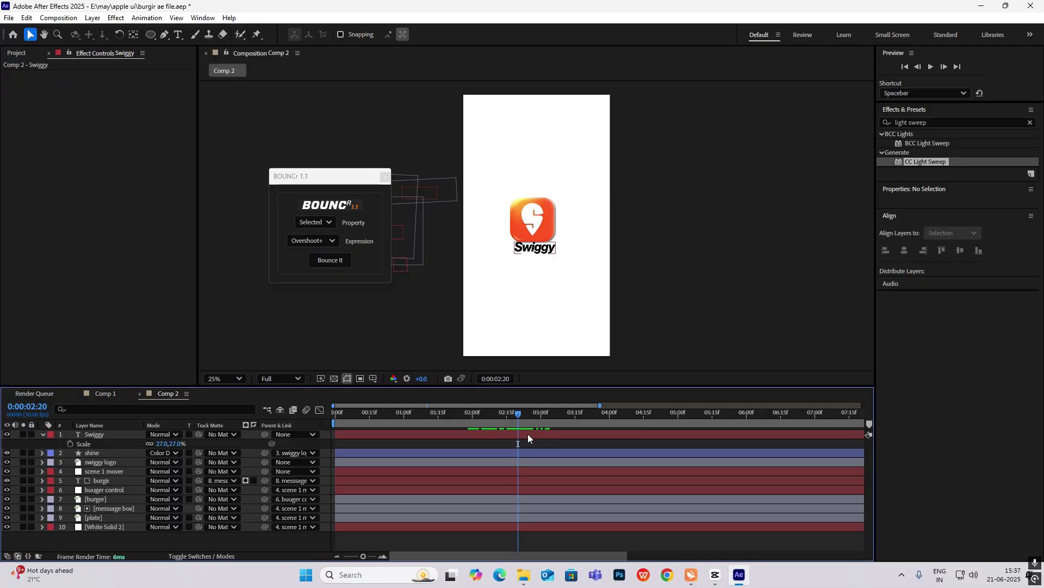
pyautogui.click(42, 434)
pyautogui.click(508, 436)
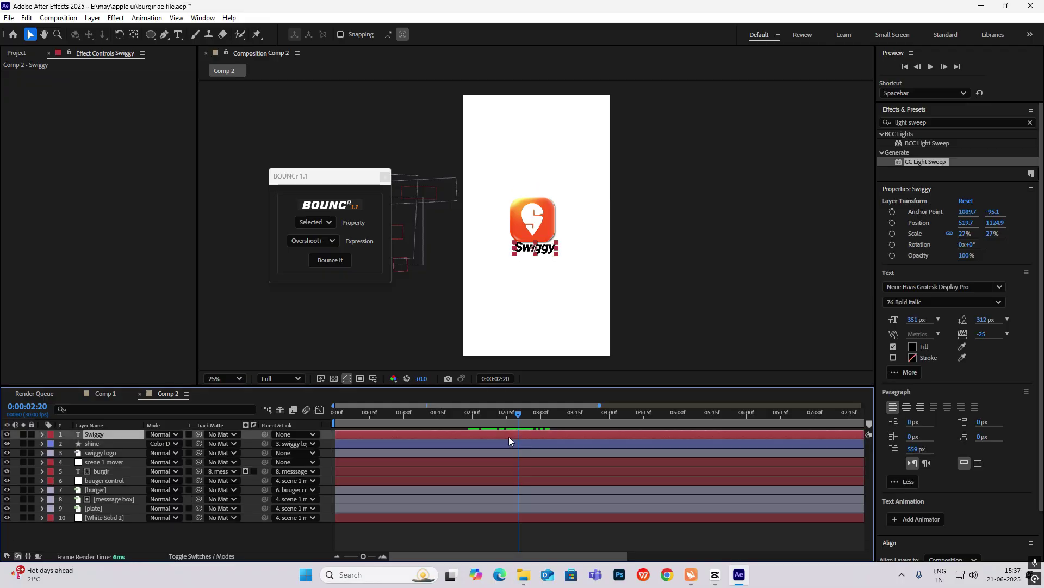
pyautogui.click(1029, 123)
pyautogui.click(882, 134)
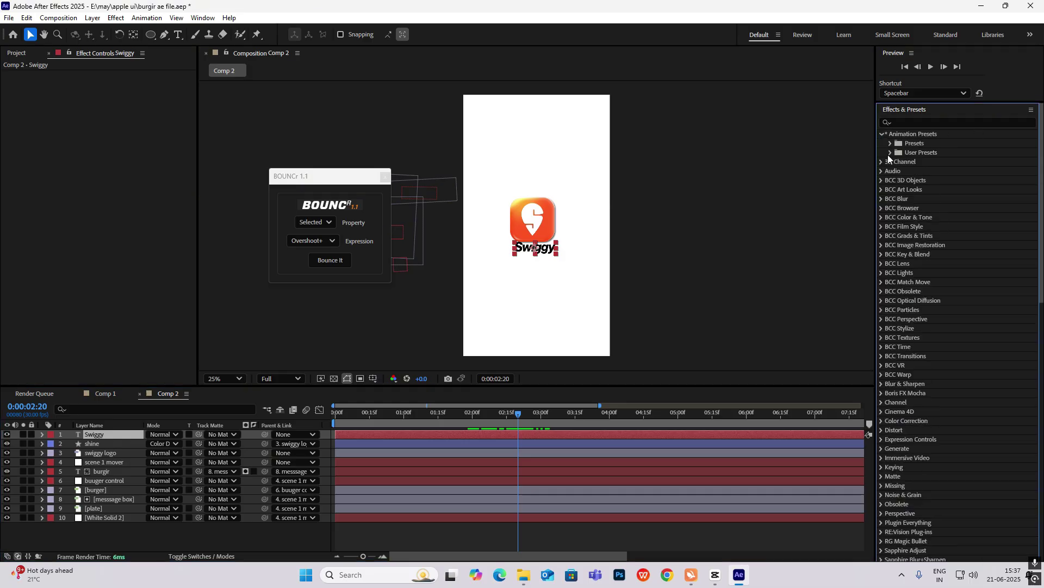
pyautogui.click(890, 153)
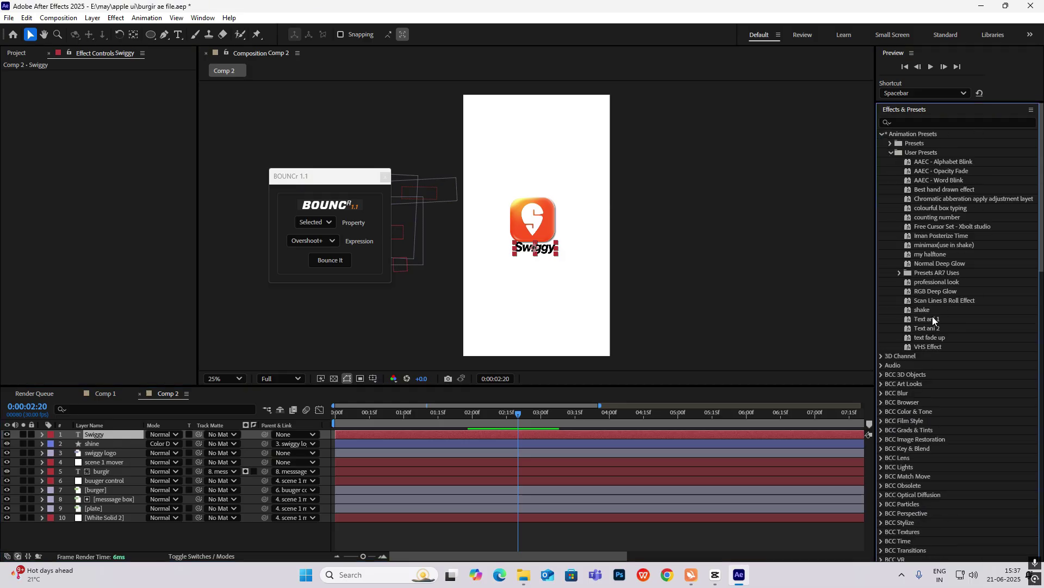
pyautogui.moveTo(932, 318); pyautogui.dragTo(544, 434)
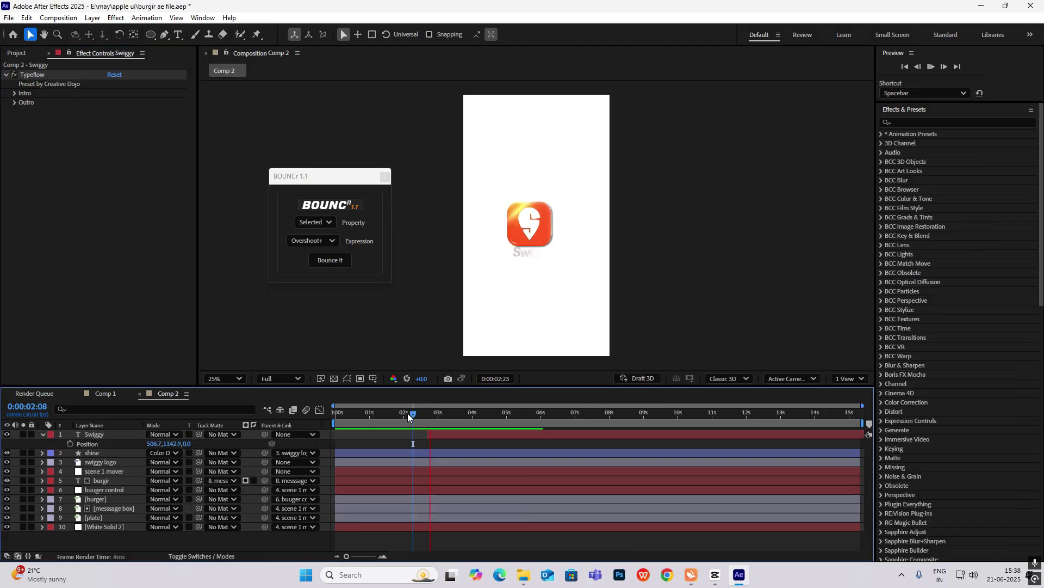
pyautogui.moveTo(407, 413); pyautogui.dragTo(462, 412)
pyautogui.press(',')
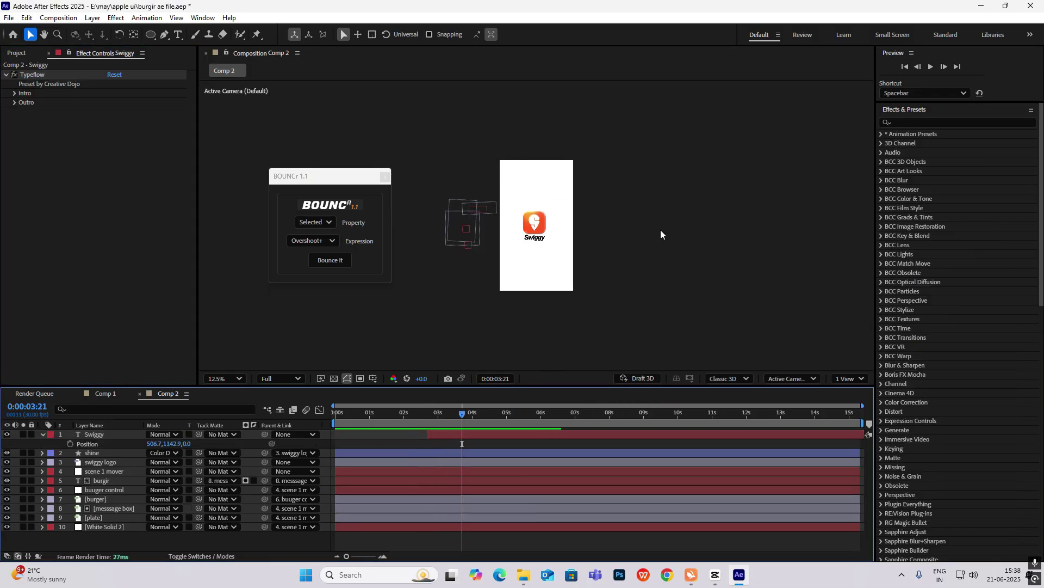
# - Switch to CapCut, examine the logo's backdrop in the reference video around 00:00:02:19, and return to After Effects
pyautogui.click(664, 231)
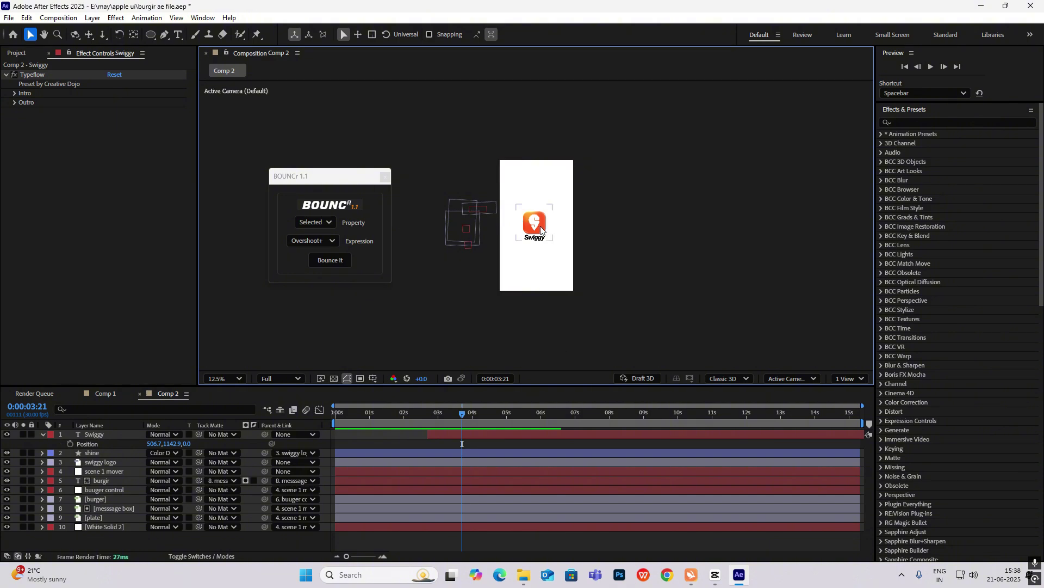
pyautogui.scroll(2, 538, 224)
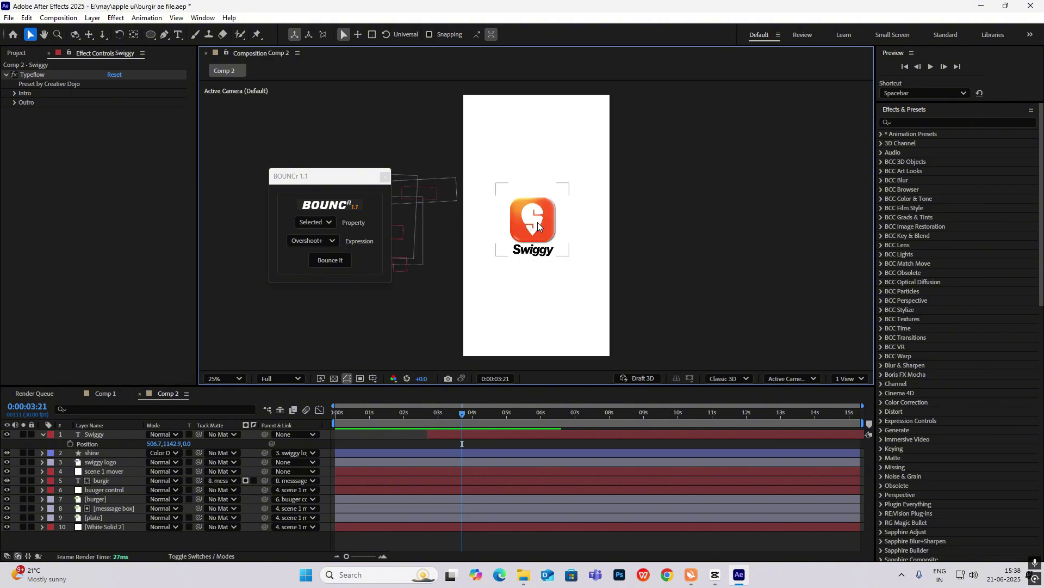
pyautogui.click(715, 575)
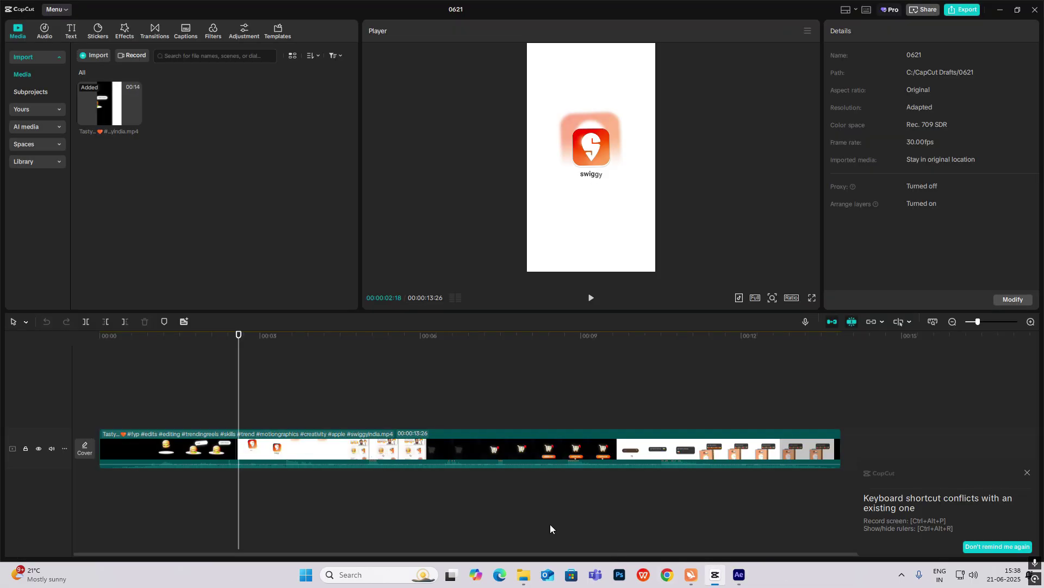
pyautogui.moveTo(238, 419); pyautogui.dragTo(240, 422)
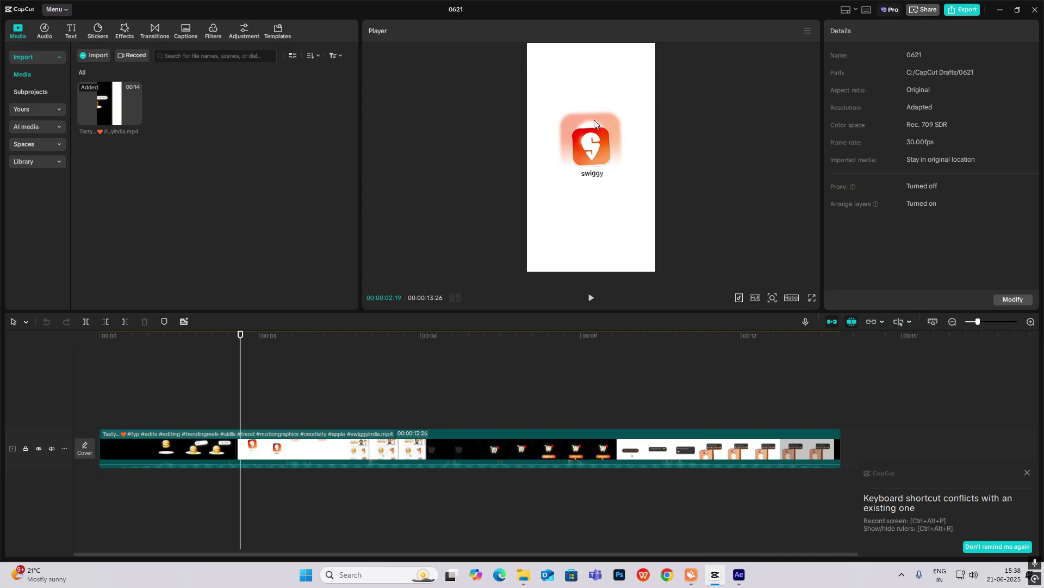
pyautogui.click(739, 575)
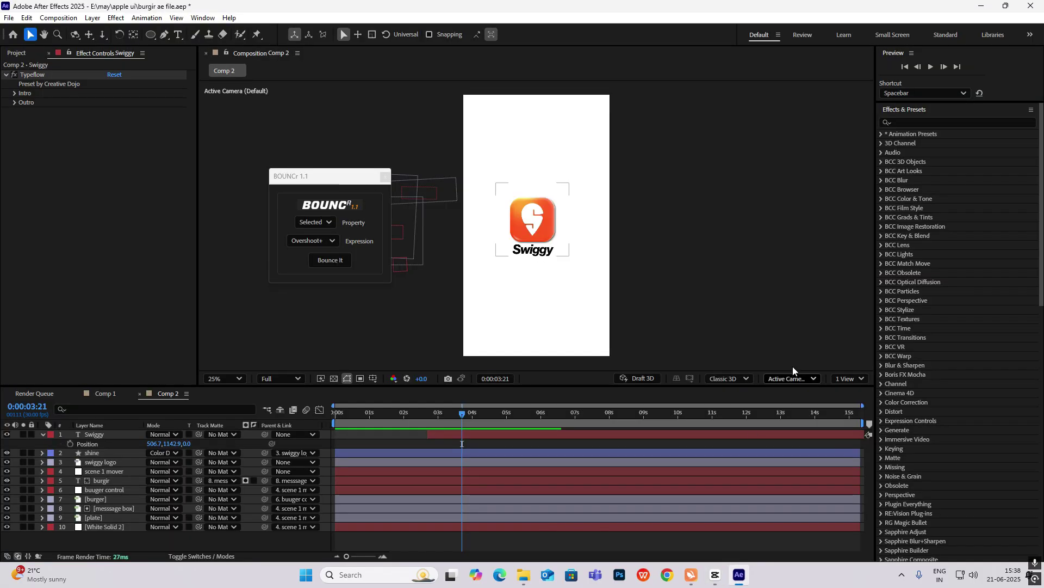
# - Duplicate the swiggy logo layer and rename the copy swiggy logo big
pyautogui.click(43, 435)
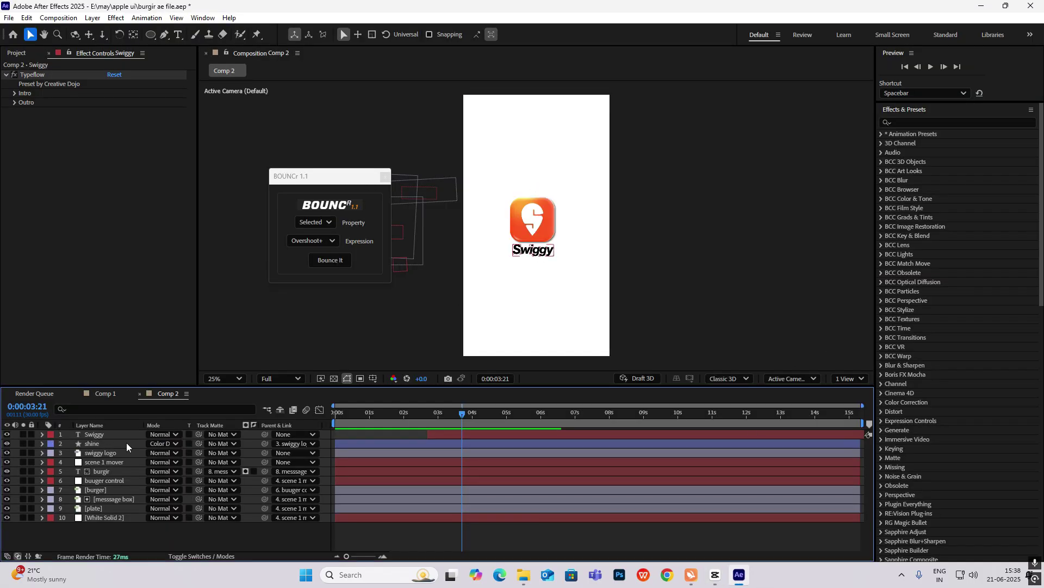
pyautogui.click(110, 452)
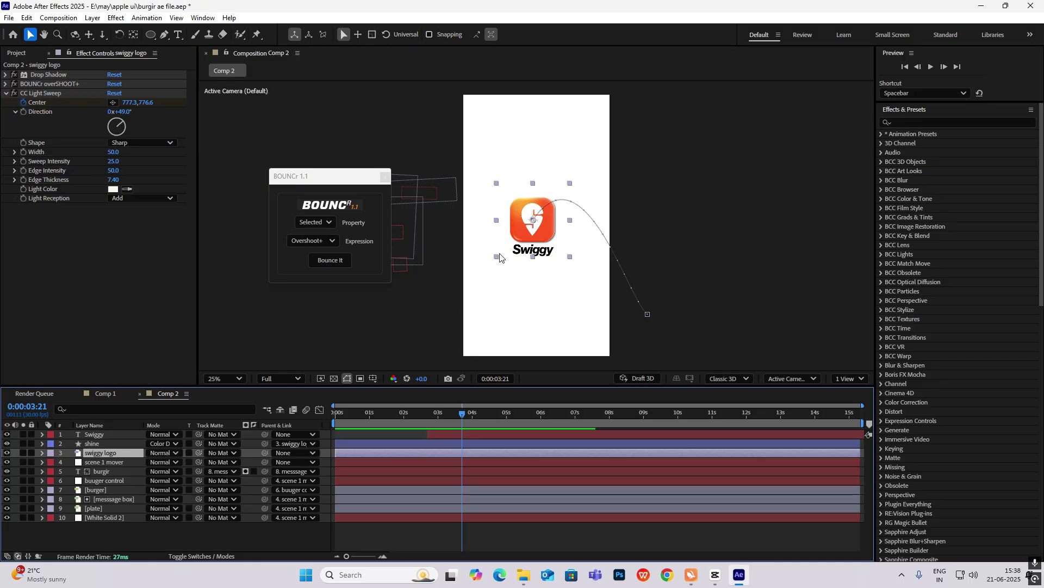
pyautogui.hotkey('ctrl', 'd')
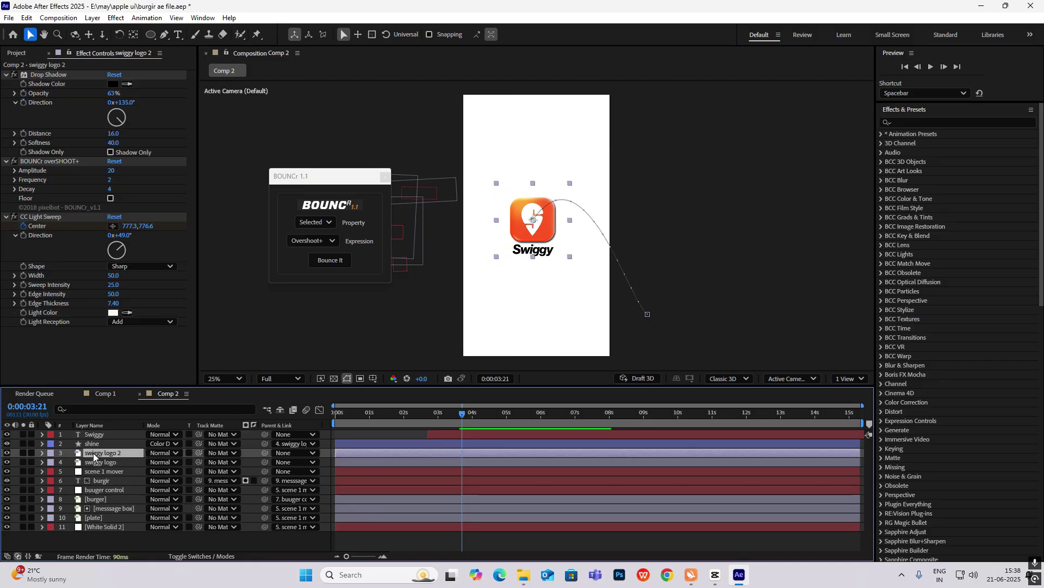
pyautogui.press('Return')
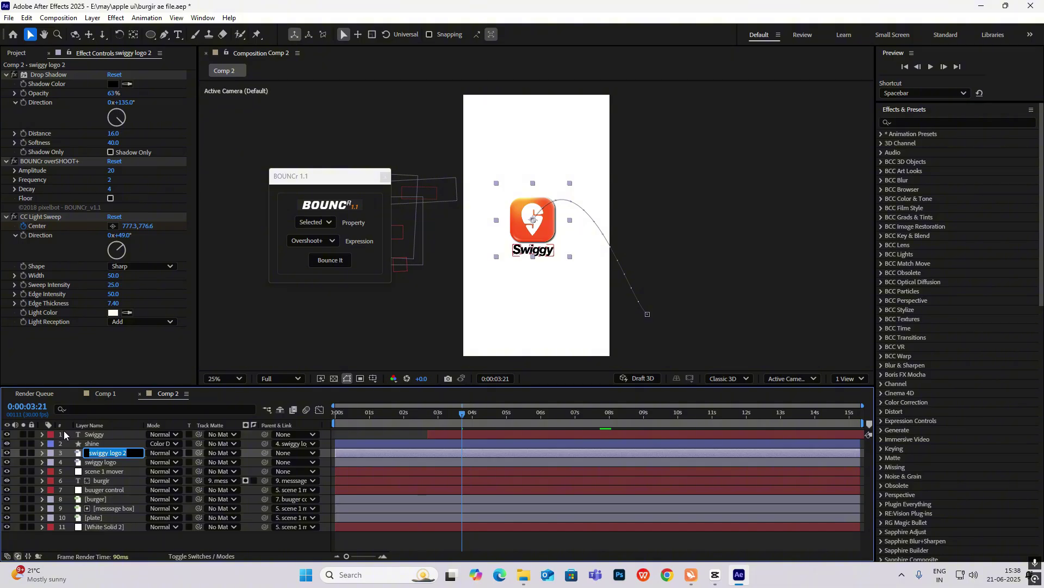
pyautogui.moveTo(108, 453); pyautogui.dragTo(134, 454)
pyautogui.click(133, 453)
pyautogui.write('big')
pyautogui.click(673, 271)
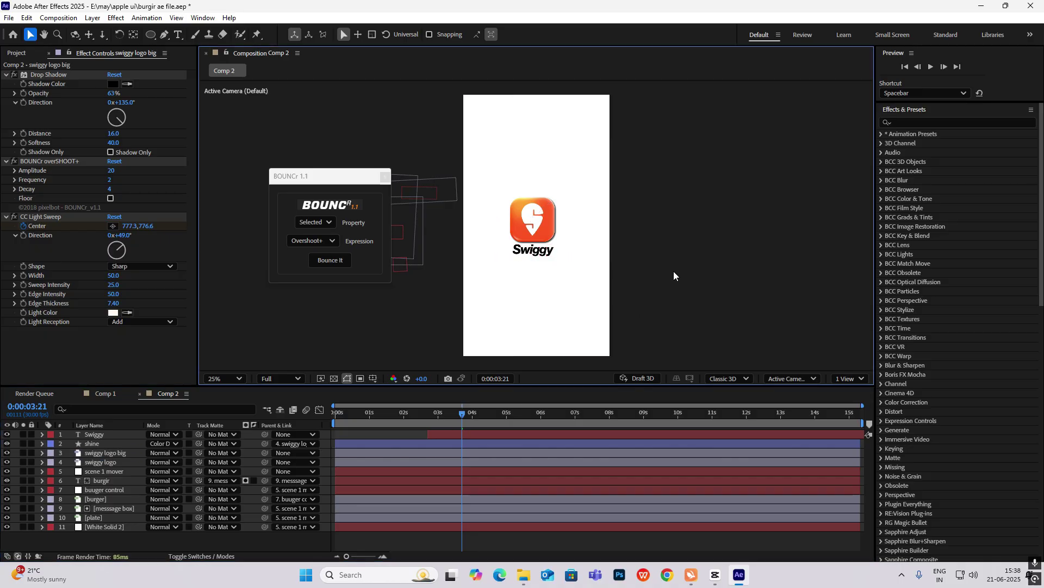
# - Scale the swiggy logo big layer to 93% and move it beneath the swiggy logo layer
pyautogui.click(469, 452)
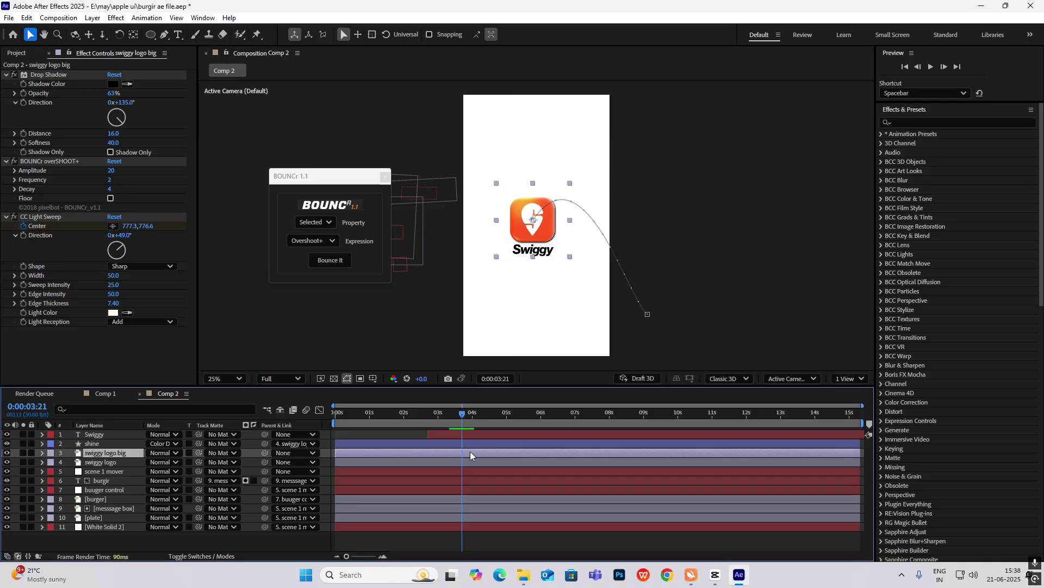
pyautogui.press('s')
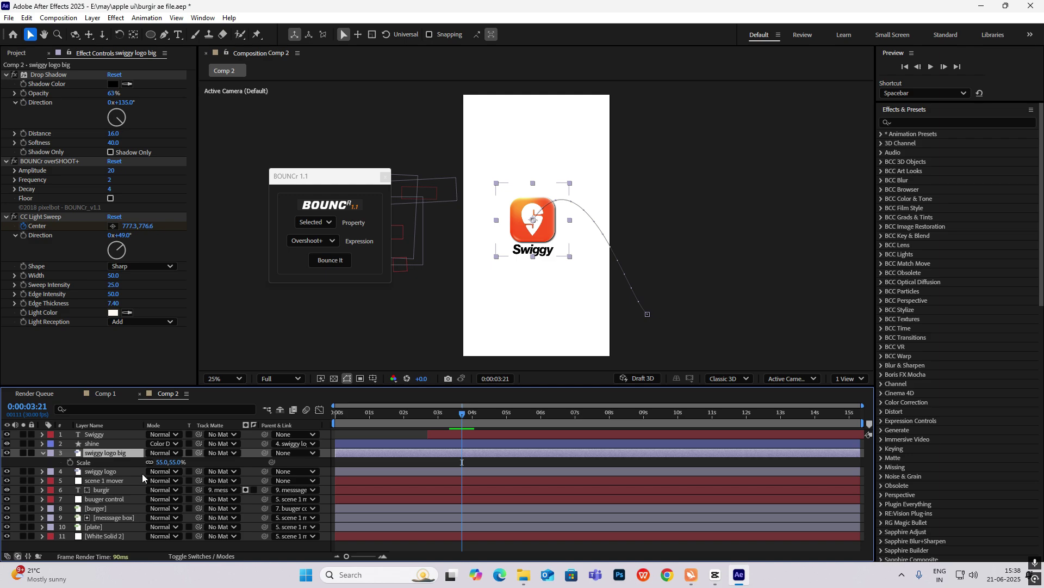
pyautogui.moveTo(175, 462); pyautogui.dragTo(200, 465)
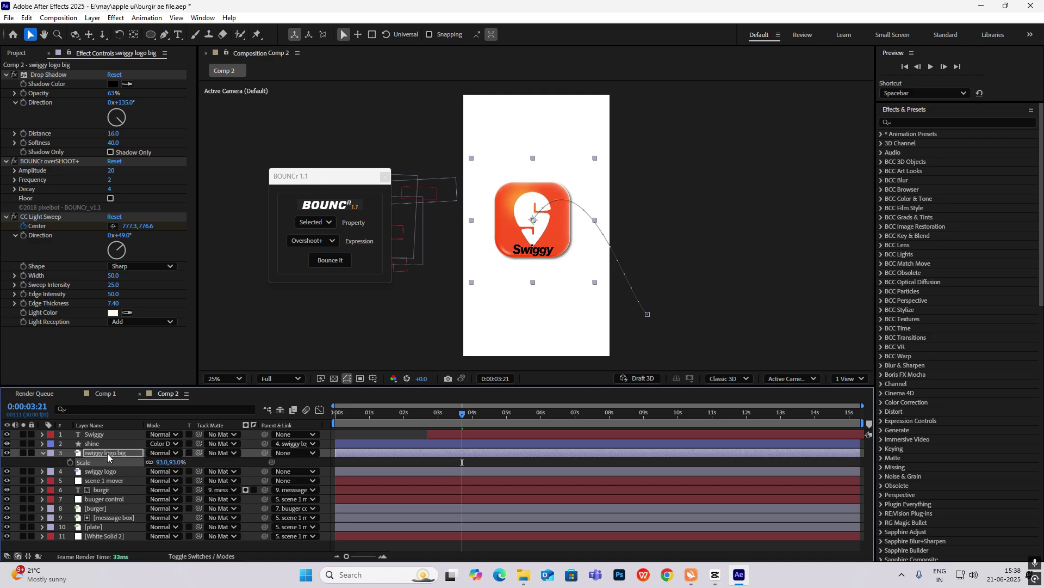
pyautogui.moveTo(107, 457); pyautogui.dragTo(109, 478)
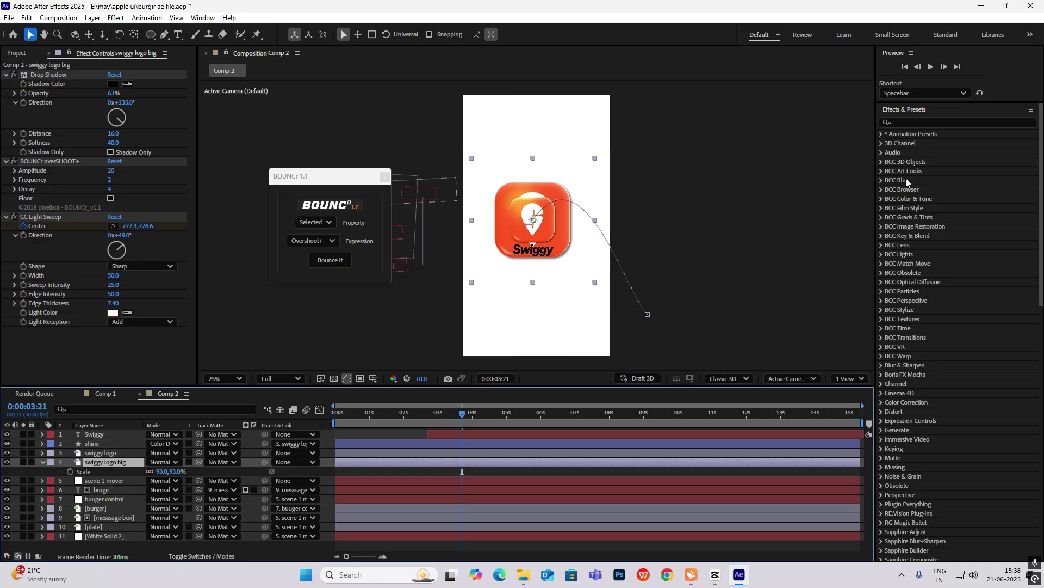
# - Apply Gaussian Blur (Legacy) to the swiggy logo big layer with a blurriness of 45.7
pyautogui.click(908, 124)
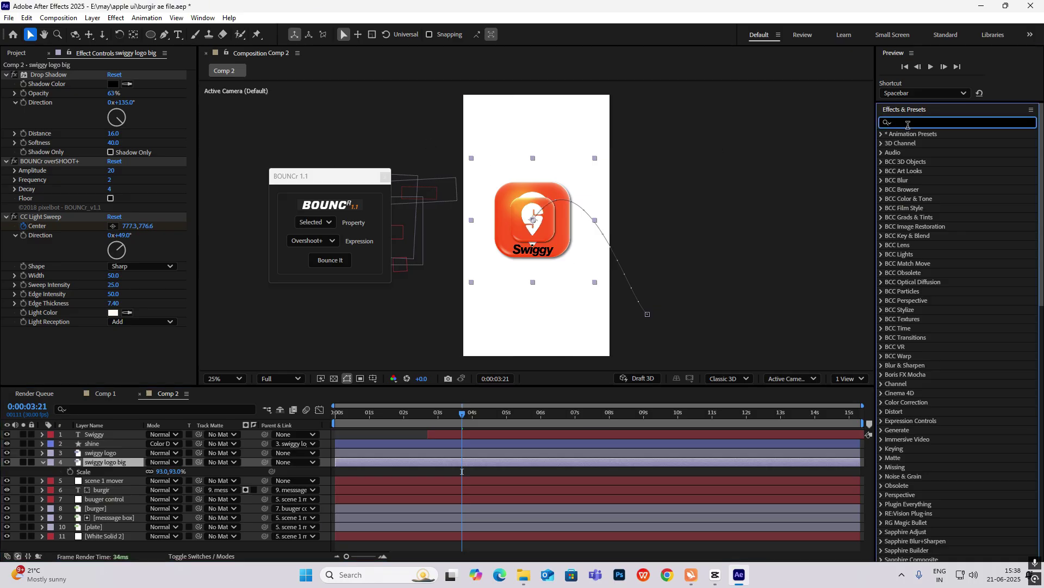
pyautogui.write('gaus')
pyautogui.moveTo(940, 181); pyautogui.dragTo(124, 467)
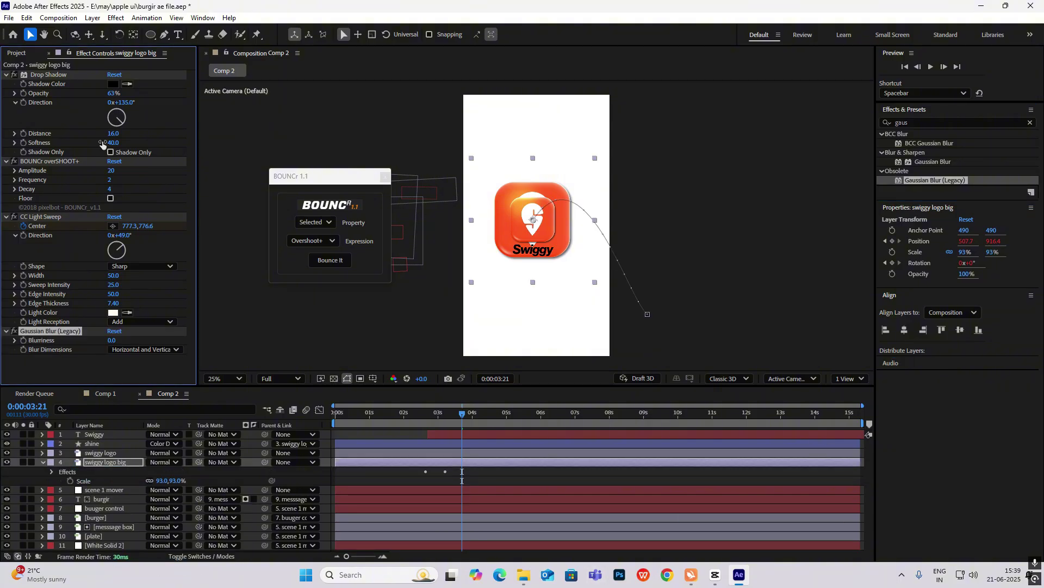
pyautogui.moveTo(113, 340); pyautogui.dragTo(365, 344)
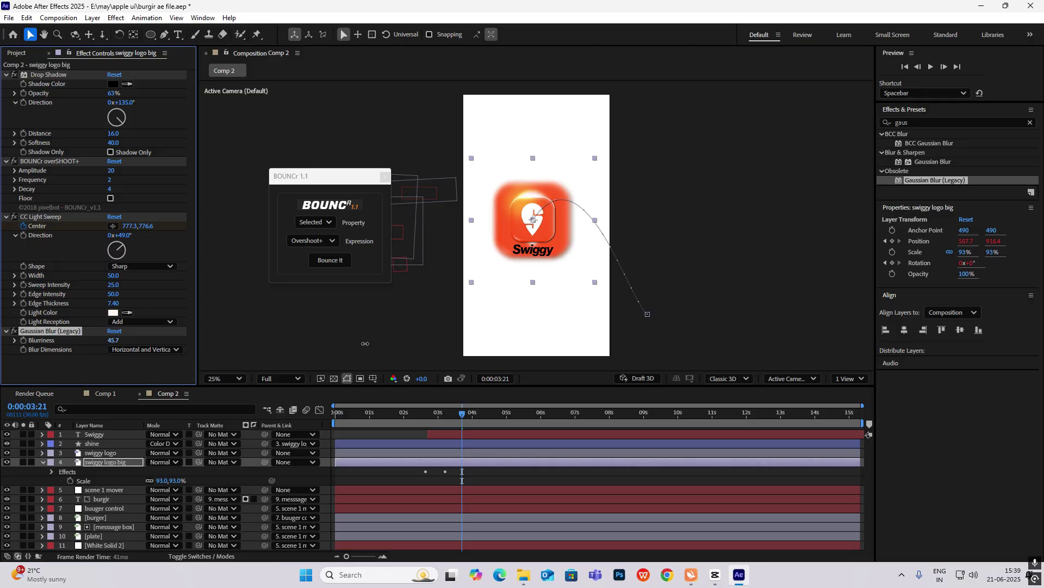
pyautogui.click(684, 224)
# - Lower the opacity of the swiggy logo big layer to 56%
pyautogui.click(110, 463)
pyautogui.press('t')
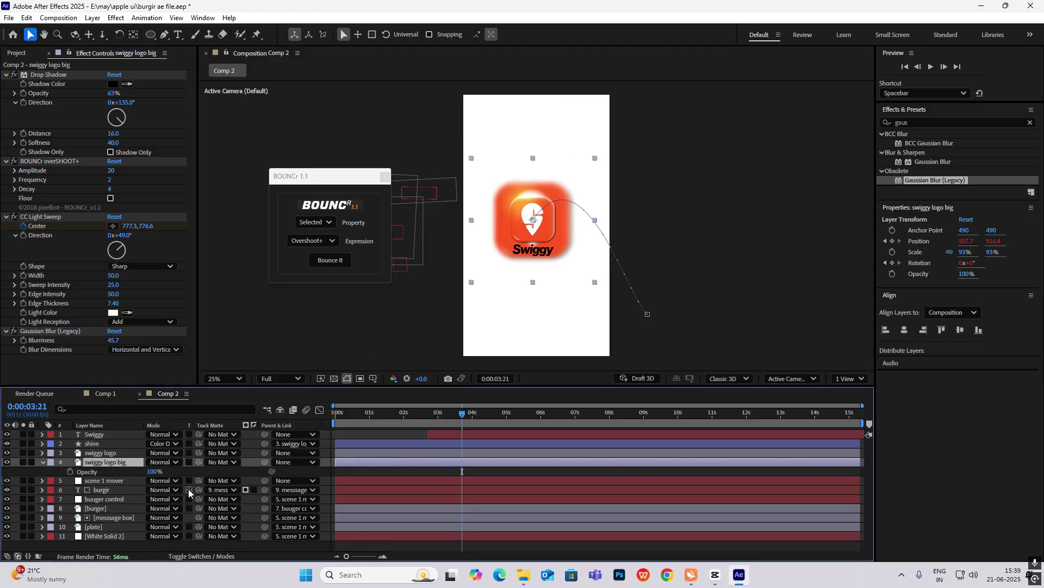
pyautogui.moveTo(154, 471); pyautogui.dragTo(121, 471)
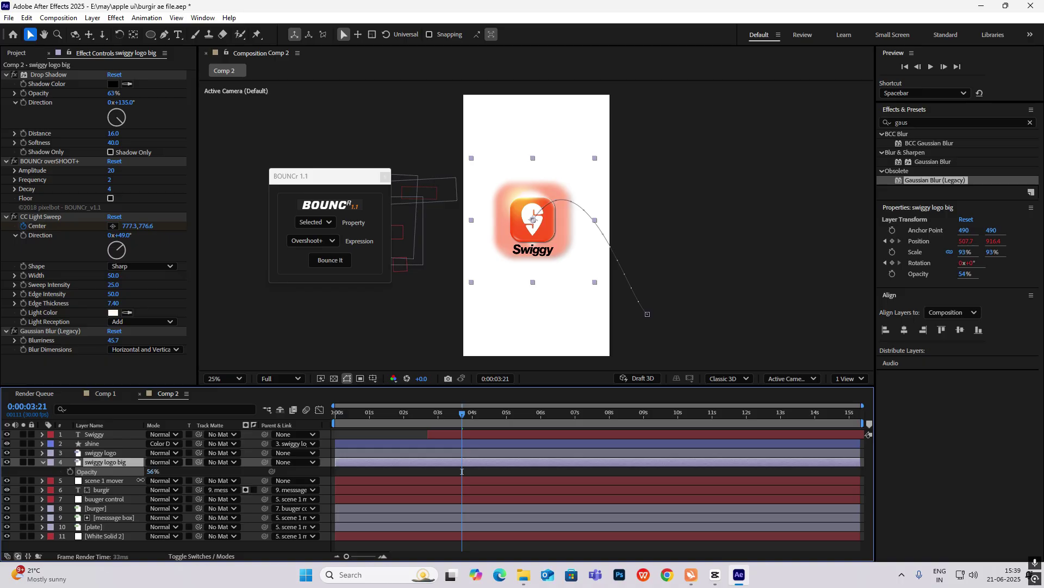
pyautogui.press('t')
# - Mask the lower half of the swiggy logo big layer with a rectangle in Subtract mode, feathered by 275 pixels
pyautogui.click(104, 462)
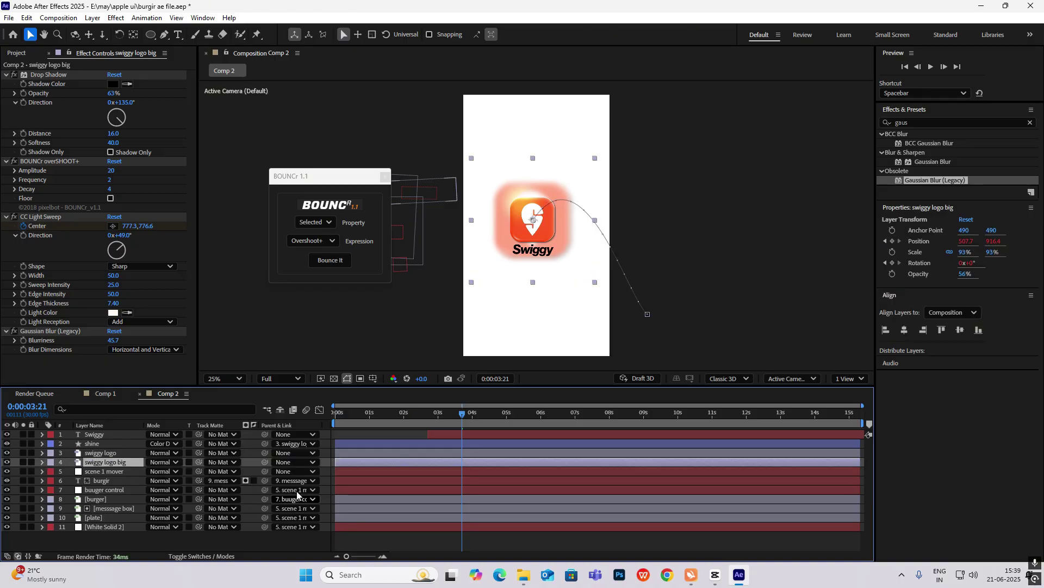
pyautogui.moveTo(151, 36); pyautogui.dragTo(187, 38)
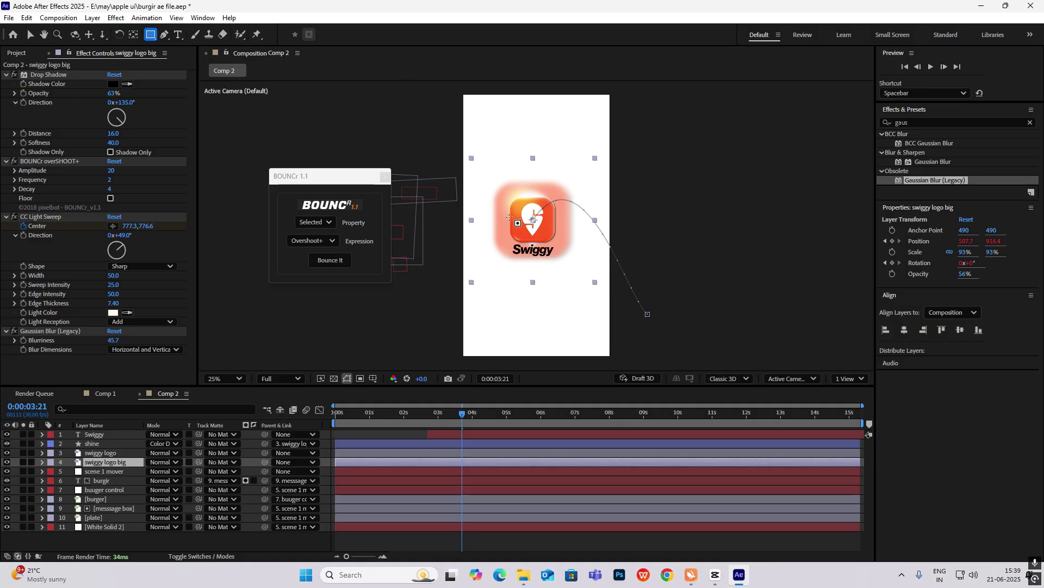
pyautogui.moveTo(476, 220); pyautogui.dragTo(597, 333)
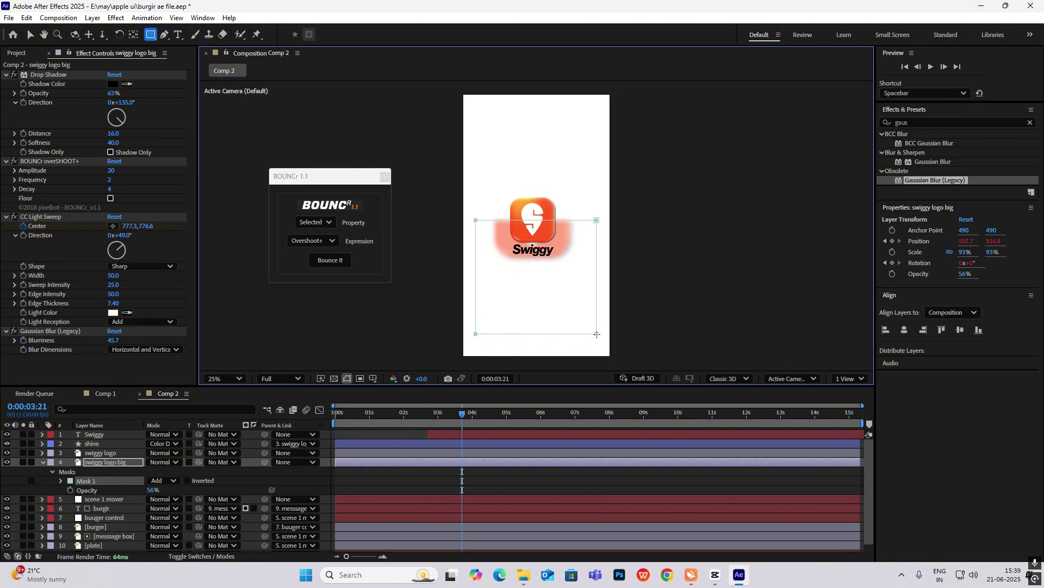
pyautogui.click(60, 481)
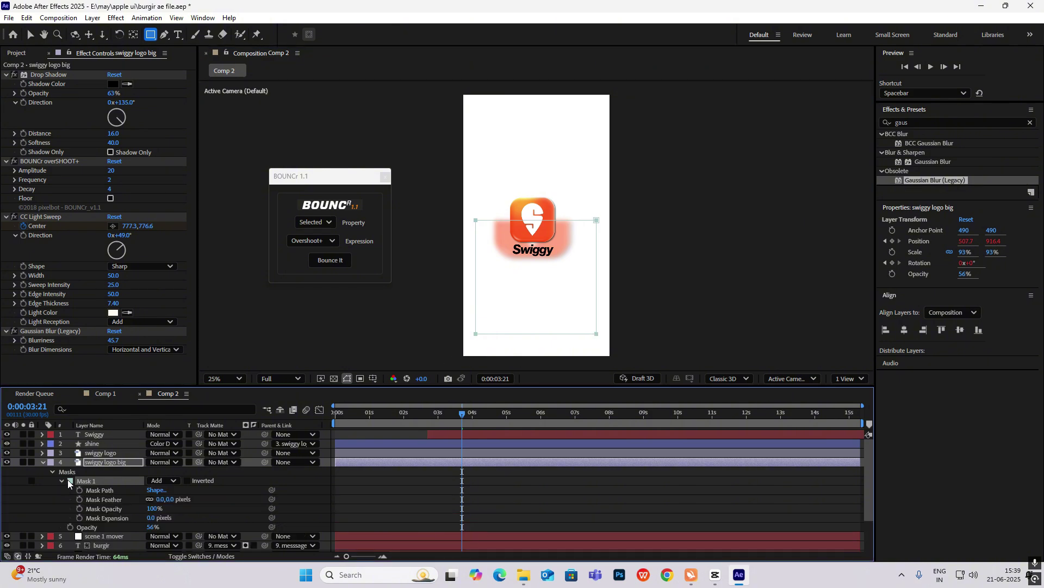
pyautogui.click(164, 480)
pyautogui.click(180, 422)
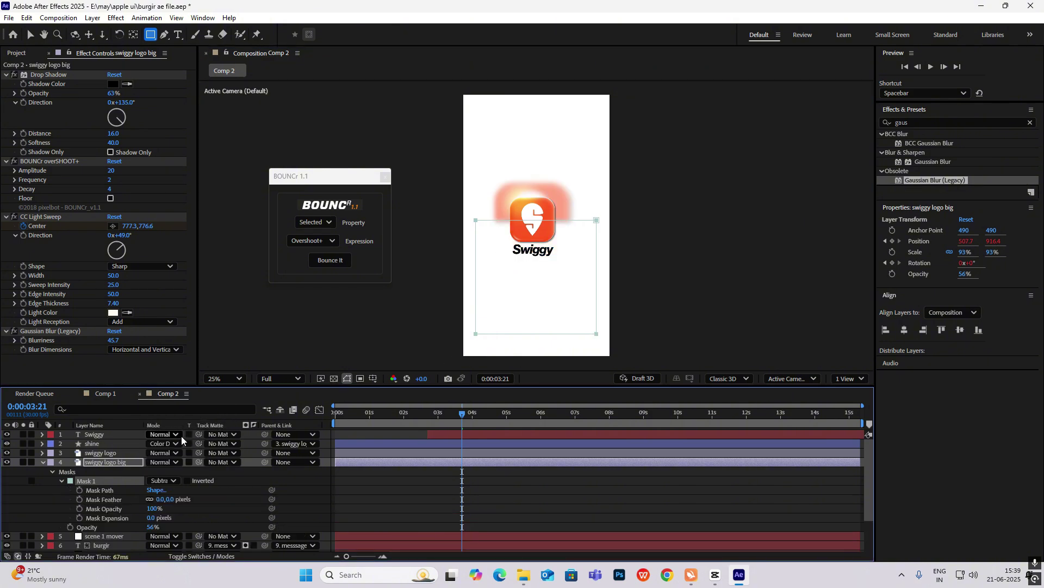
pyautogui.moveTo(162, 501); pyautogui.dragTo(318, 507)
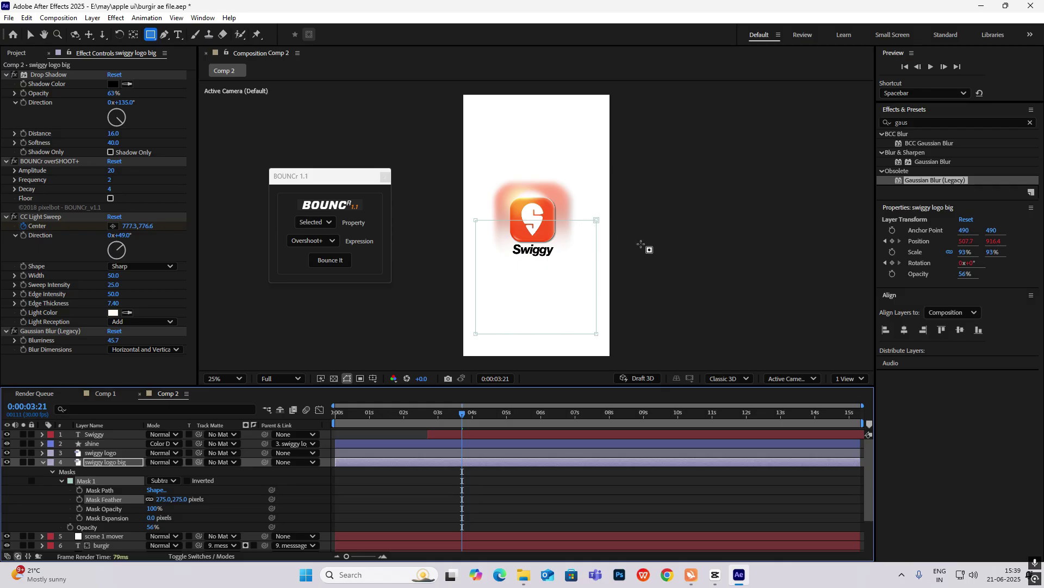
pyautogui.click(30, 35)
pyautogui.click(666, 327)
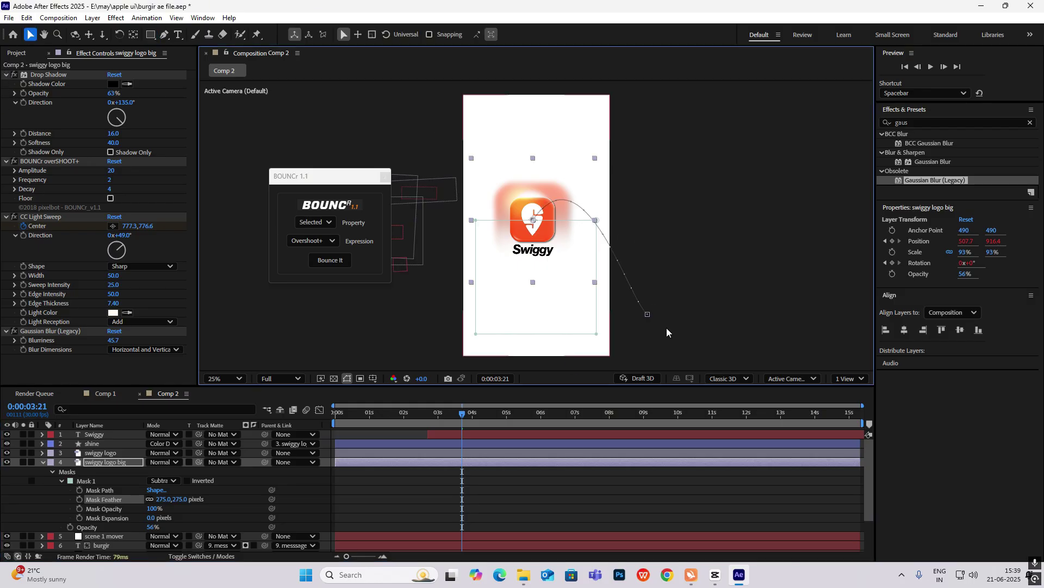
pyautogui.click(667, 328)
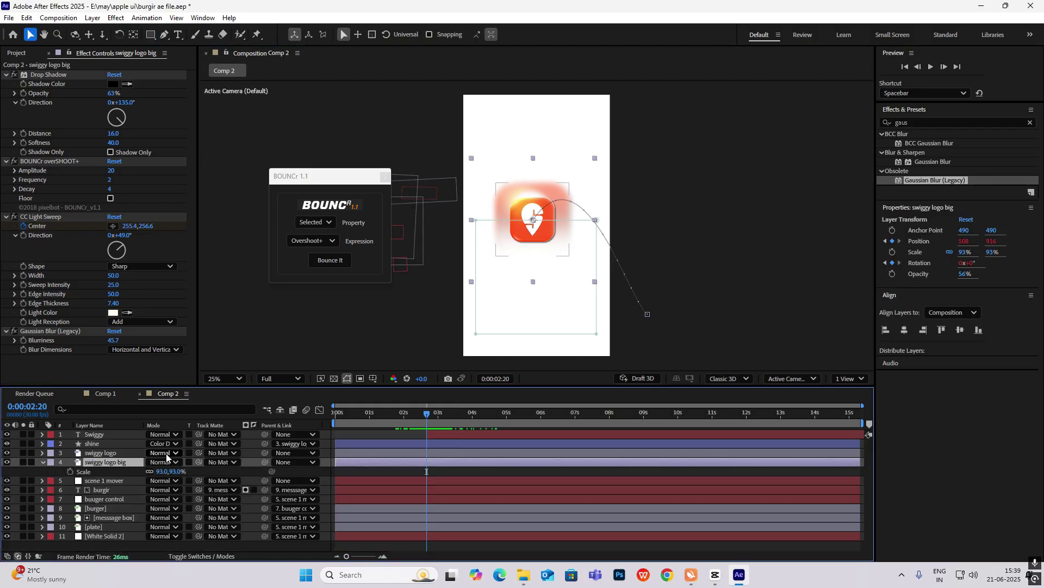
# - Keyframe the swiggy logo big layer's scale from 0% at 0:00:02:20 to 93% at about 0:00:03:16
pyautogui.click(70, 471)
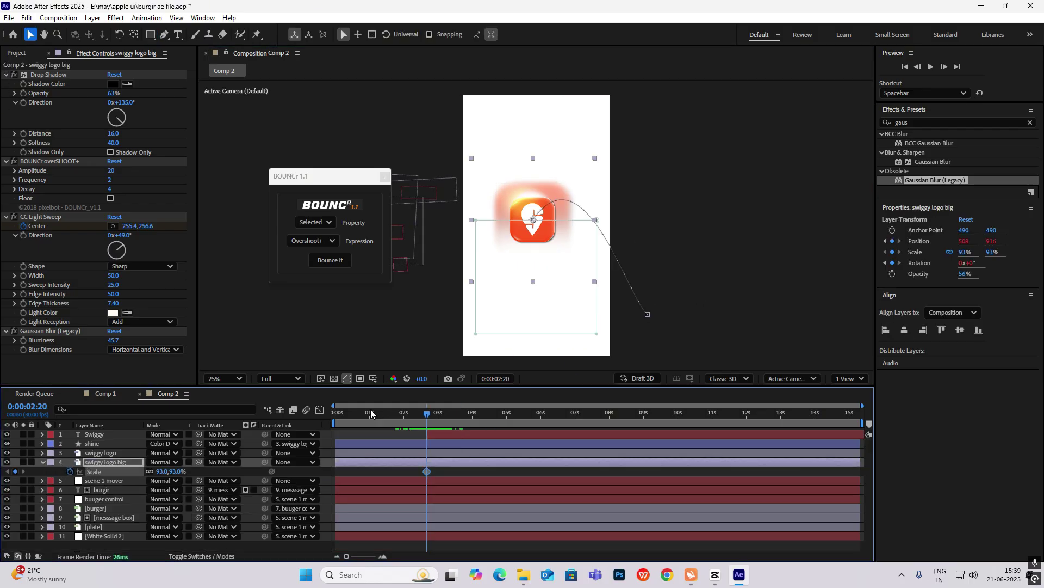
pyautogui.moveTo(428, 413); pyautogui.dragTo(458, 422)
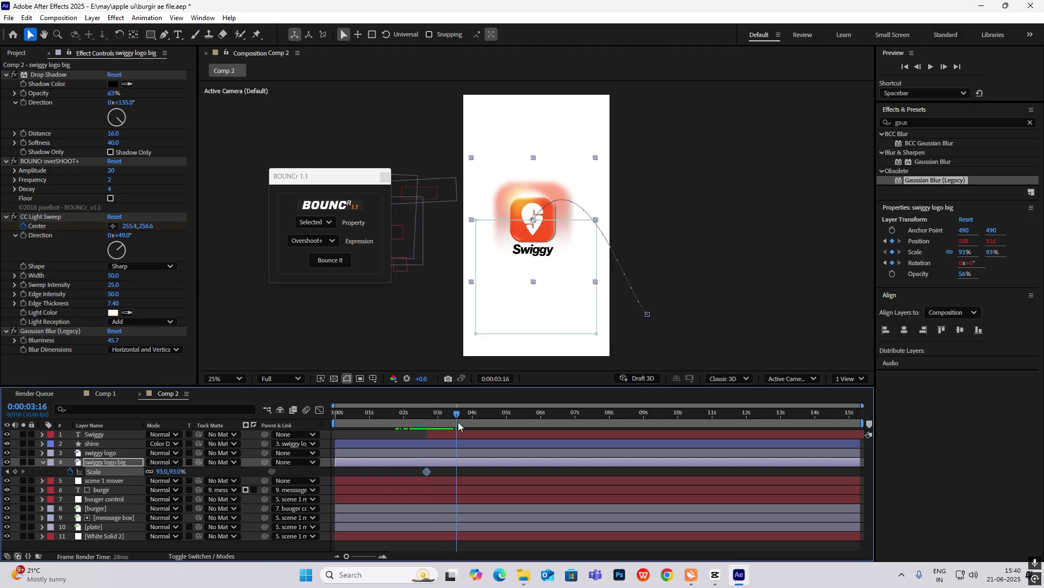
pyautogui.click(15, 471)
pyautogui.click(6, 471)
pyautogui.click(168, 474)
pyautogui.write('0')
pyautogui.press('Return')
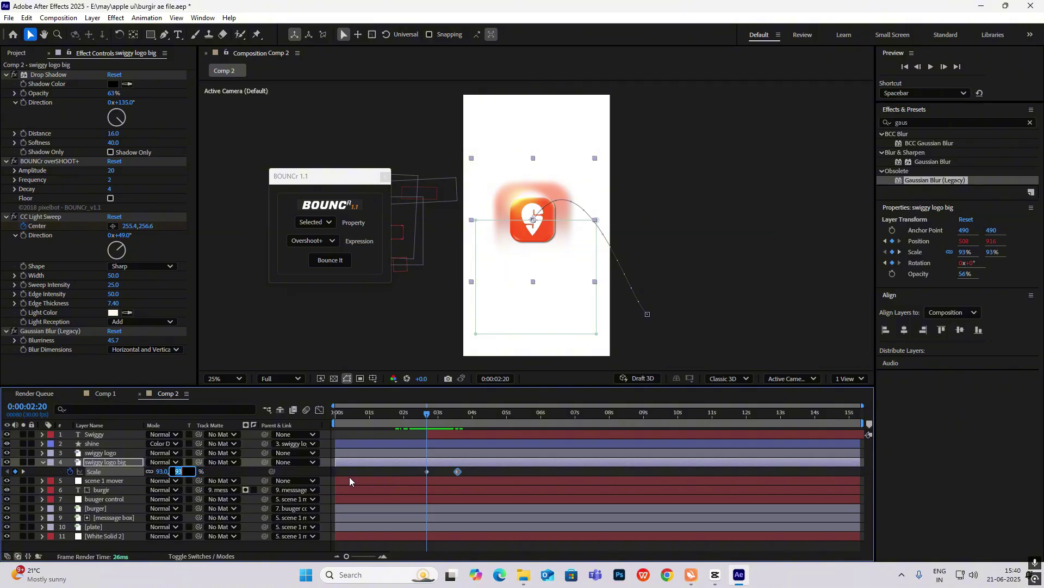
pyautogui.click(689, 307)
pyautogui.moveTo(435, 415)
pyautogui.mouseDown()
pyautogui.moveTo(463, 420)
pyautogui.moveTo(434, 421)
pyautogui.mouseUp()
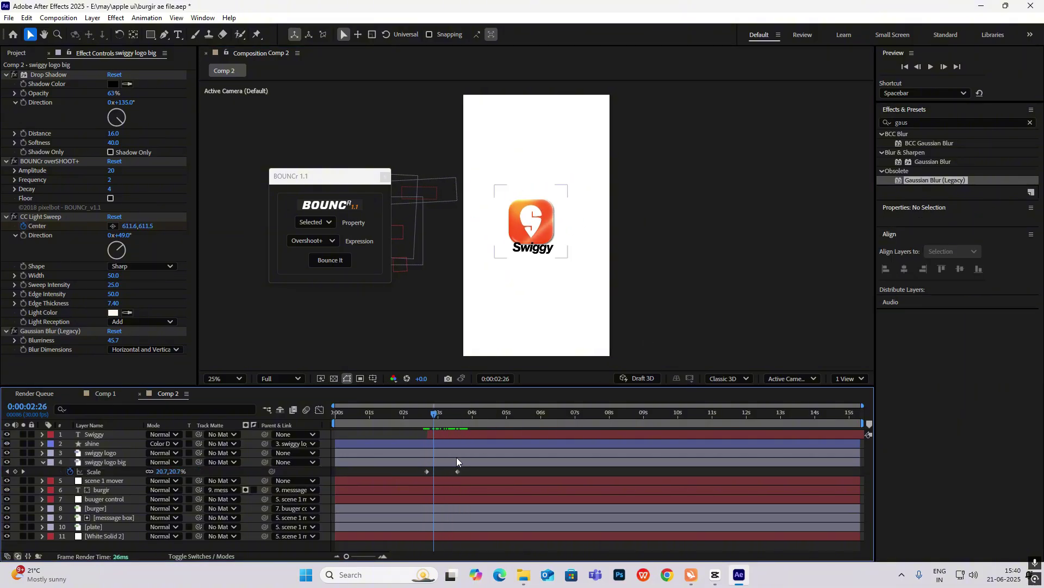
# - Apply the BOUNCr Overshoot+ expression to the swiggy logo big layer's Scale and move its second scale keyframe earlier
pyautogui.moveTo(466, 466); pyautogui.dragTo(409, 481)
pyautogui.click(318, 222)
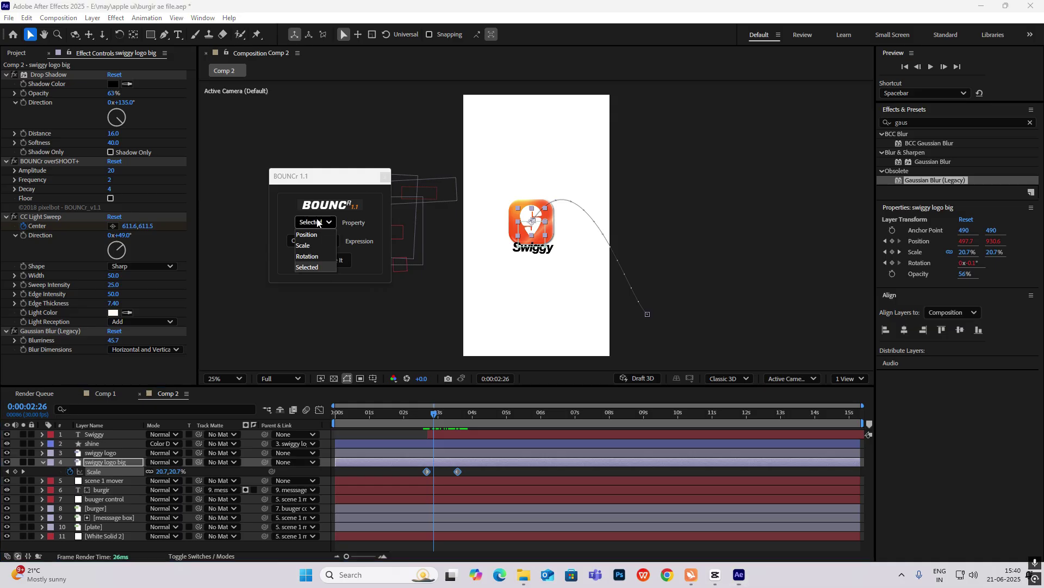
pyautogui.click(313, 246)
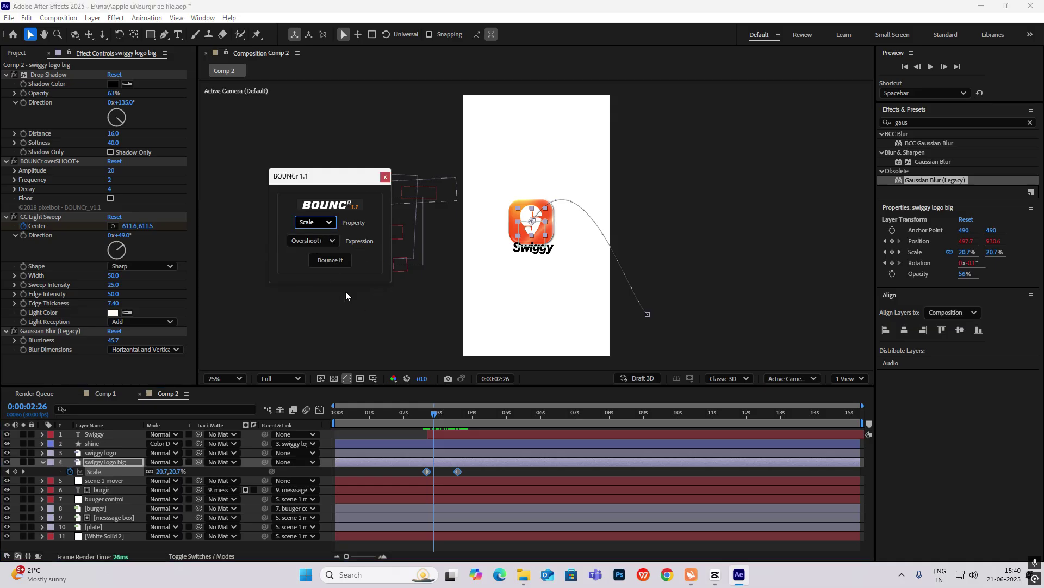
pyautogui.click(337, 263)
pyautogui.click(443, 475)
pyautogui.moveTo(458, 471); pyautogui.dragTo(445, 471)
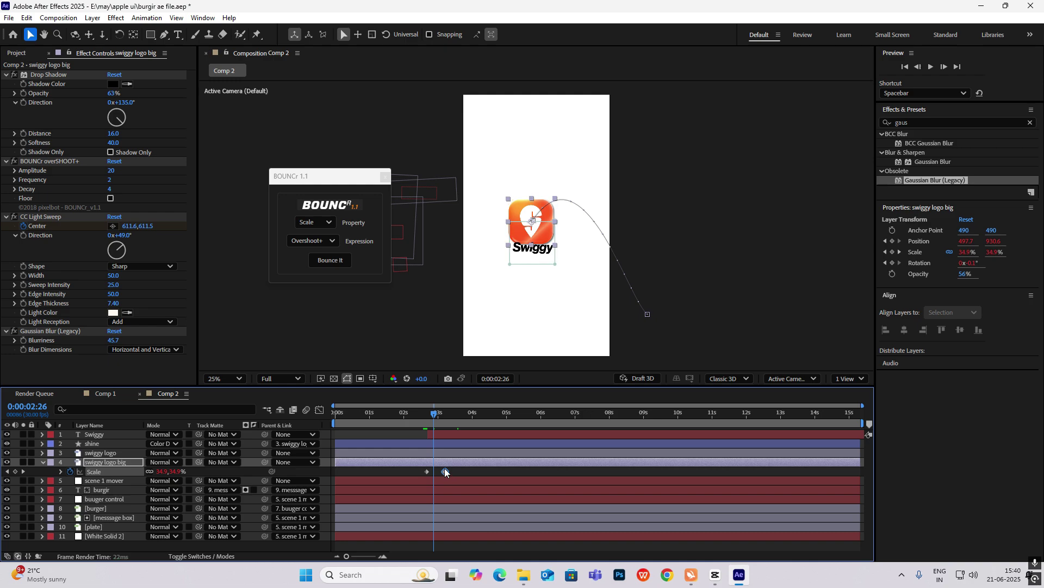
pyautogui.moveTo(435, 415)
pyautogui.mouseDown()
pyautogui.moveTo(424, 415)
pyautogui.moveTo(449, 429)
pyautogui.mouseUp()
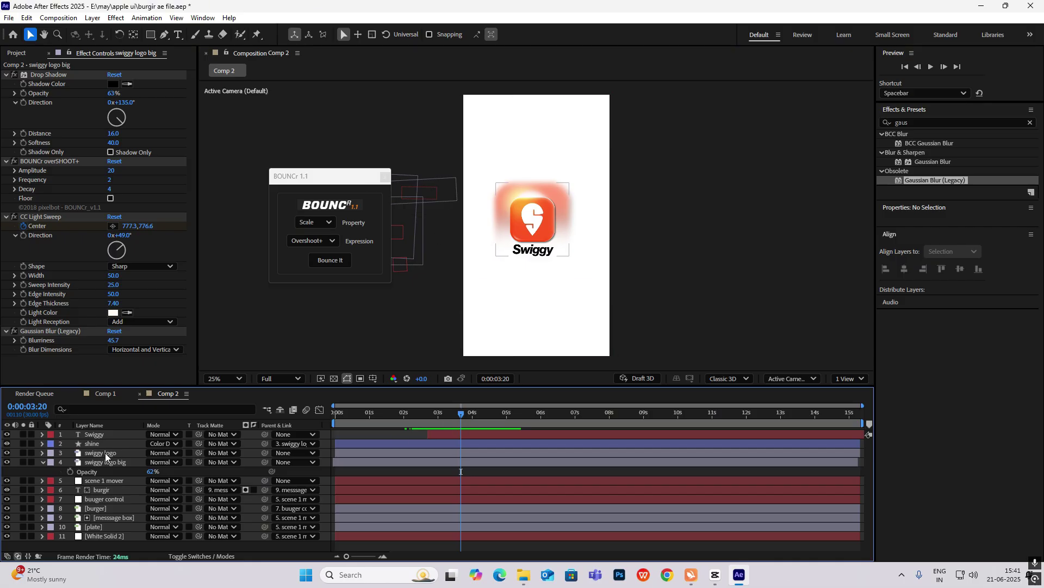
# - Fade out the swiggy logo big layer with opacity keyframes from 62% at 0:00:03:18 to 0% at 0:00:04:05
pyautogui.click(43, 461)
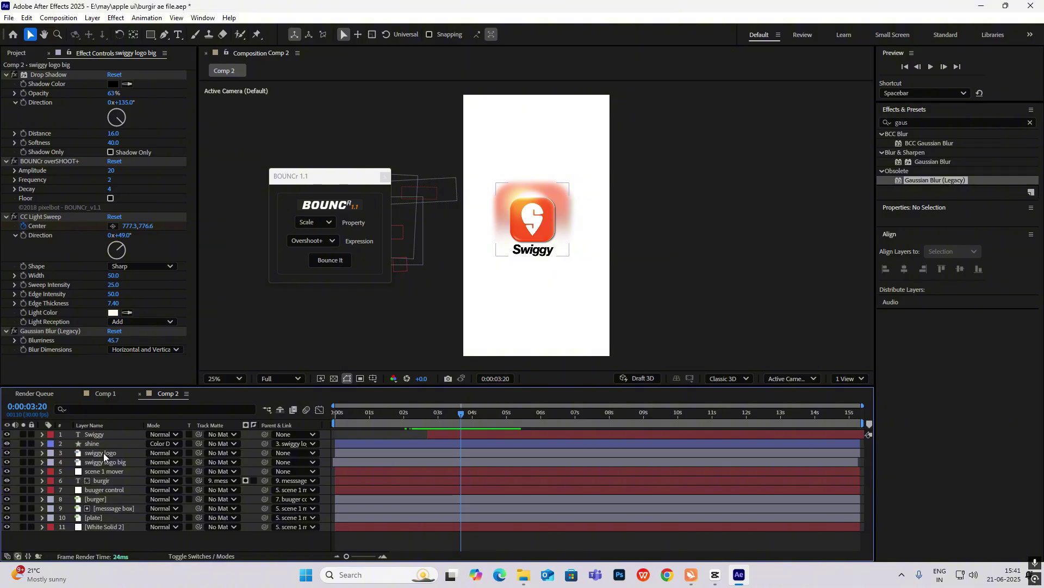
pyautogui.click(109, 462)
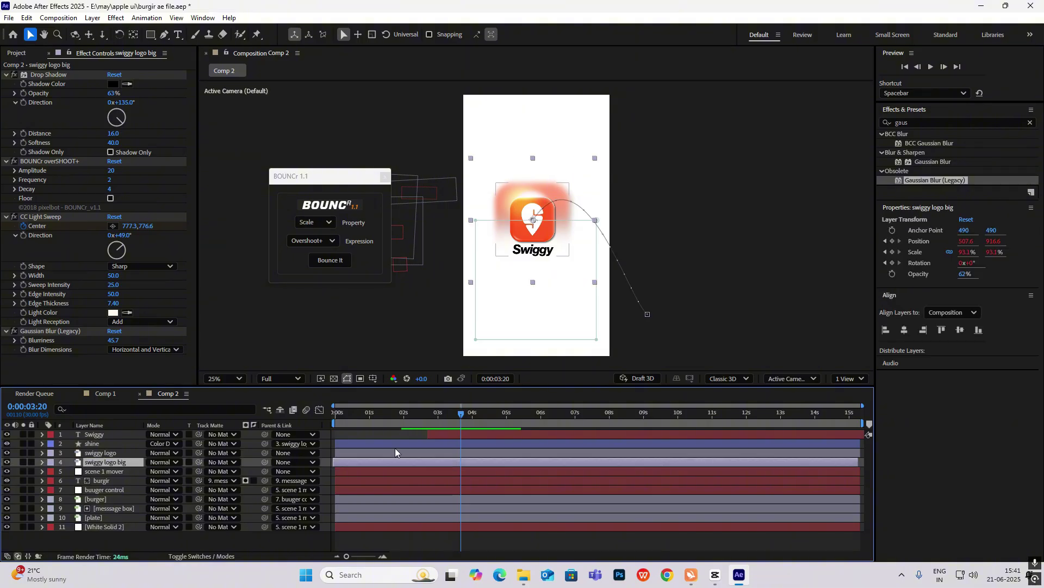
pyautogui.press('t')
pyautogui.moveTo(459, 419)
pyautogui.mouseDown()
pyautogui.moveTo(449, 423)
pyautogui.moveTo(478, 426)
pyautogui.mouseUp()
pyautogui.hotkey('alt', 'shift', 't')
pyautogui.moveTo(152, 471); pyautogui.dragTo(72, 471)
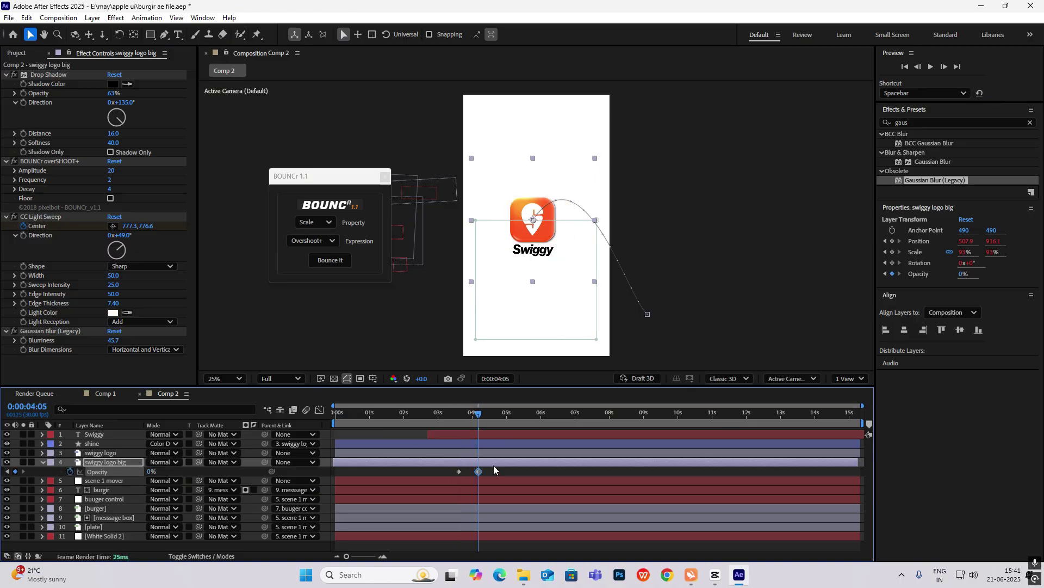
pyautogui.moveTo(478, 418); pyautogui.dragTo(456, 422)
pyautogui.press('space')
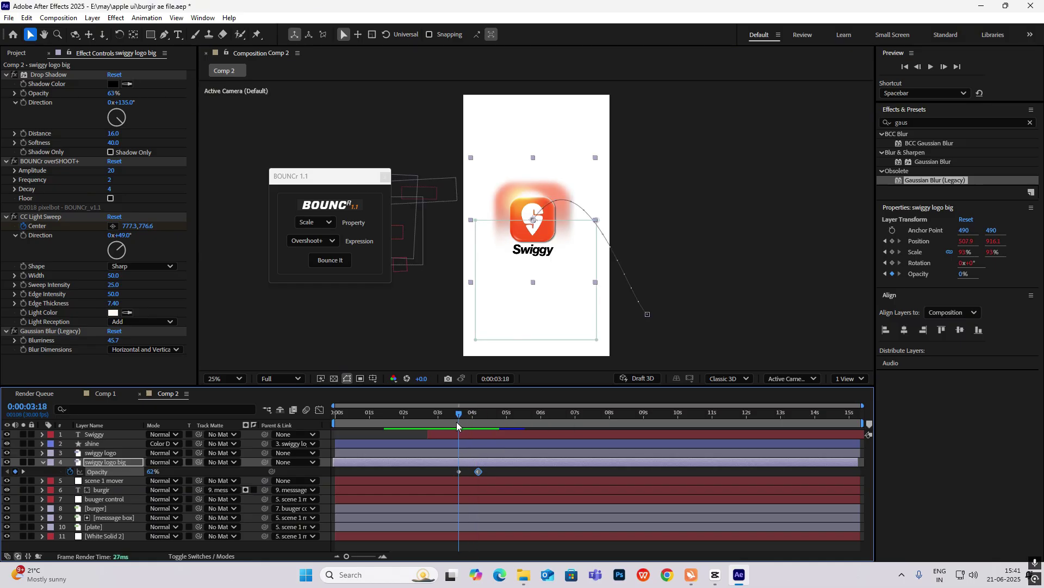
# - Fade out the Swiggy text layer with opacity keyframes from 100% at 0:00:03:18 to 0% at 0:00:04:05
pyautogui.click(93, 434)
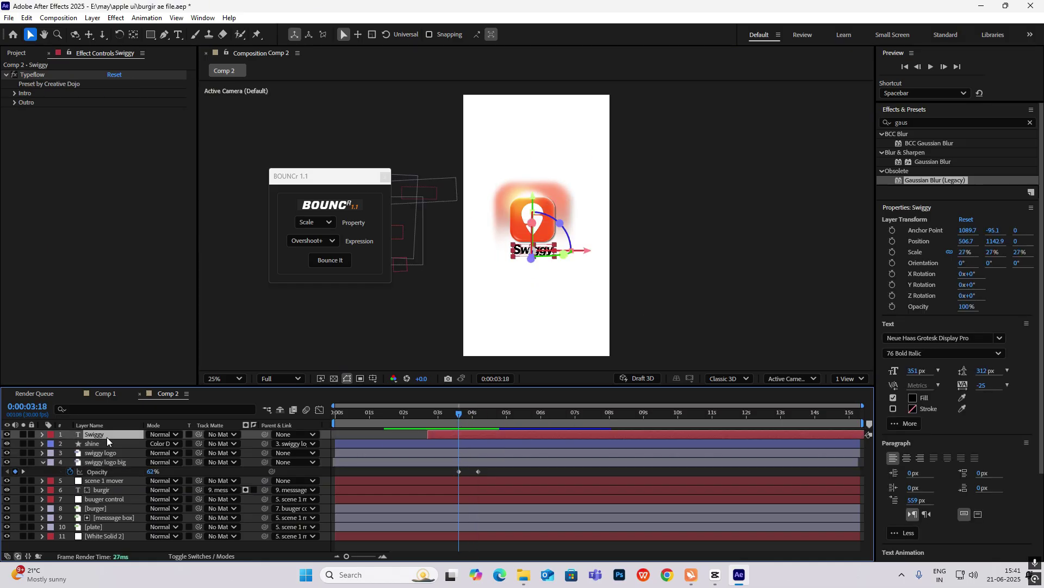
pyautogui.hotkey('alt', 'shift', 't')
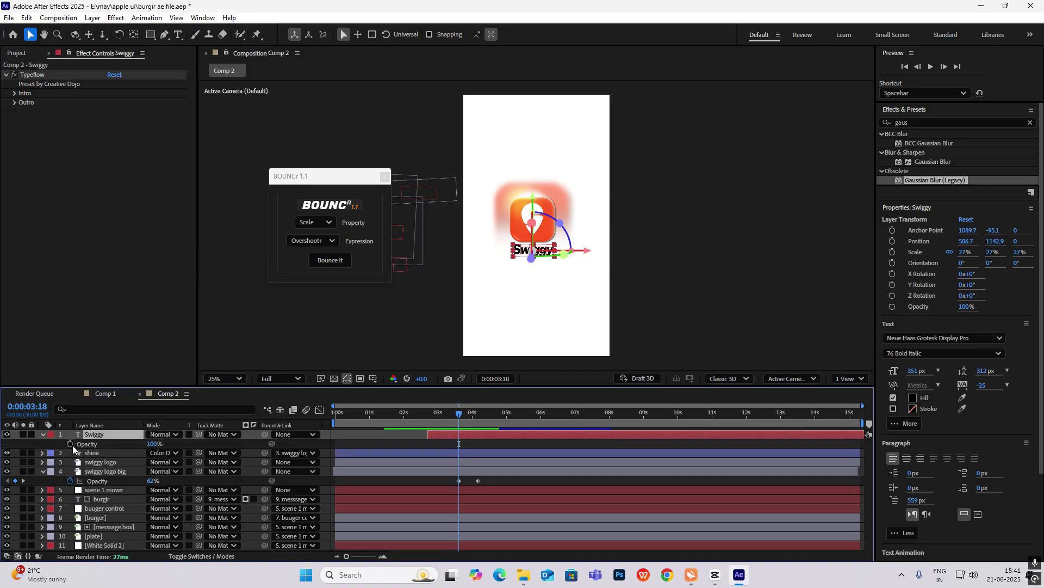
pyautogui.moveTo(457, 417); pyautogui.dragTo(477, 418)
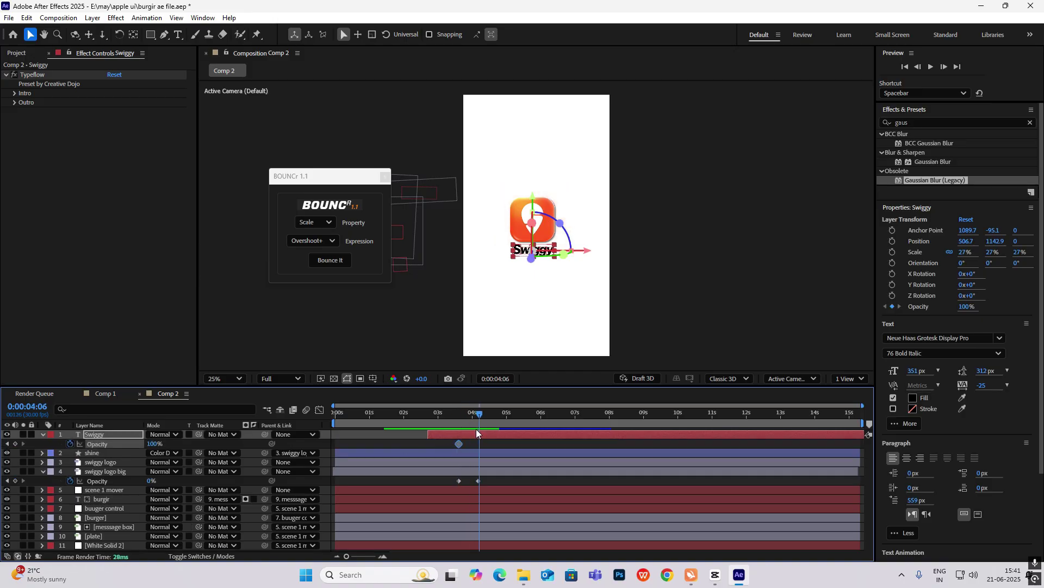
pyautogui.moveTo(157, 445); pyautogui.dragTo(61, 442)
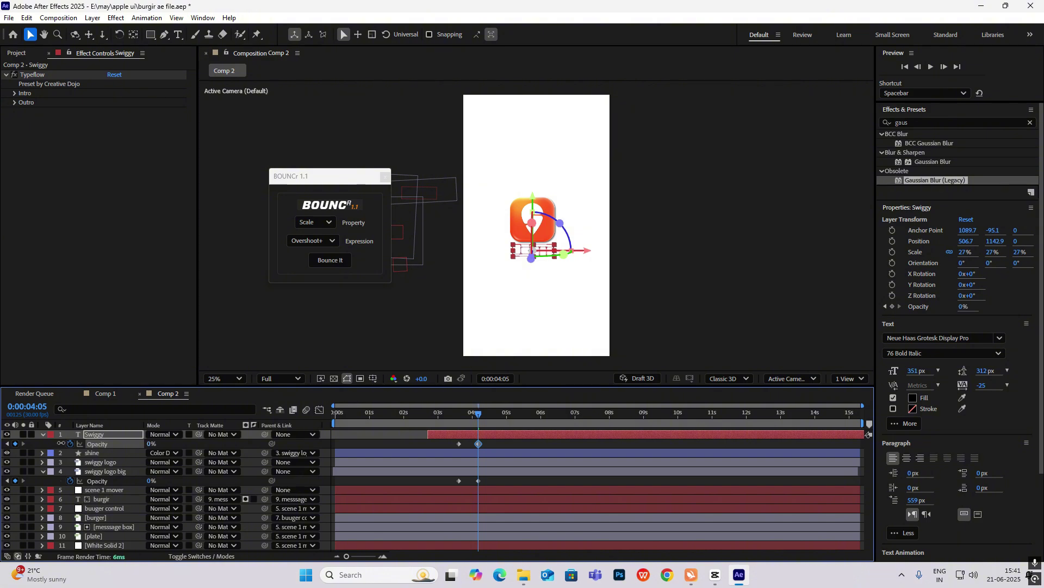
pyautogui.click(461, 416)
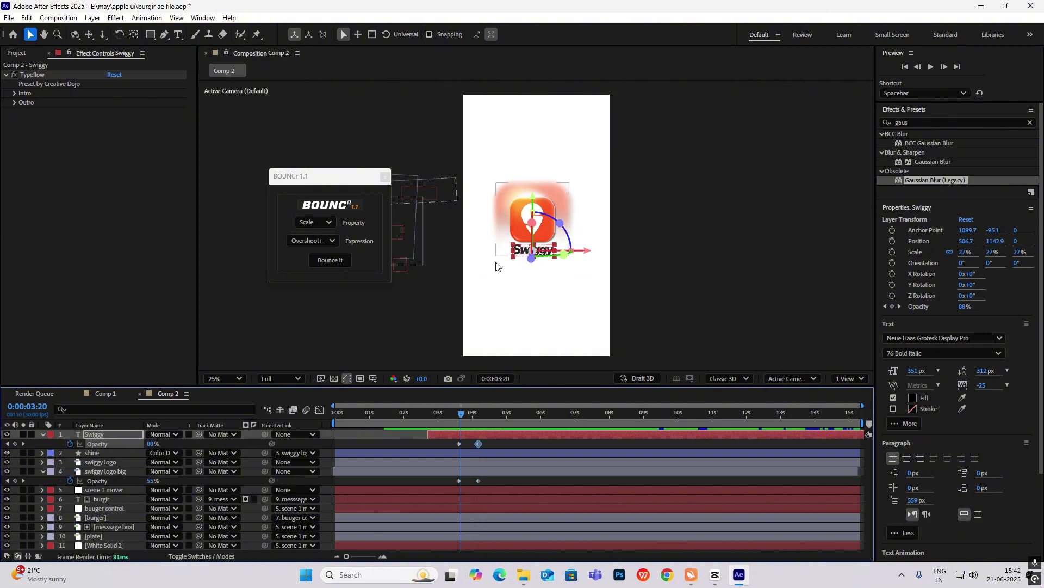
pyautogui.moveTo(465, 415); pyautogui.dragTo(461, 414)
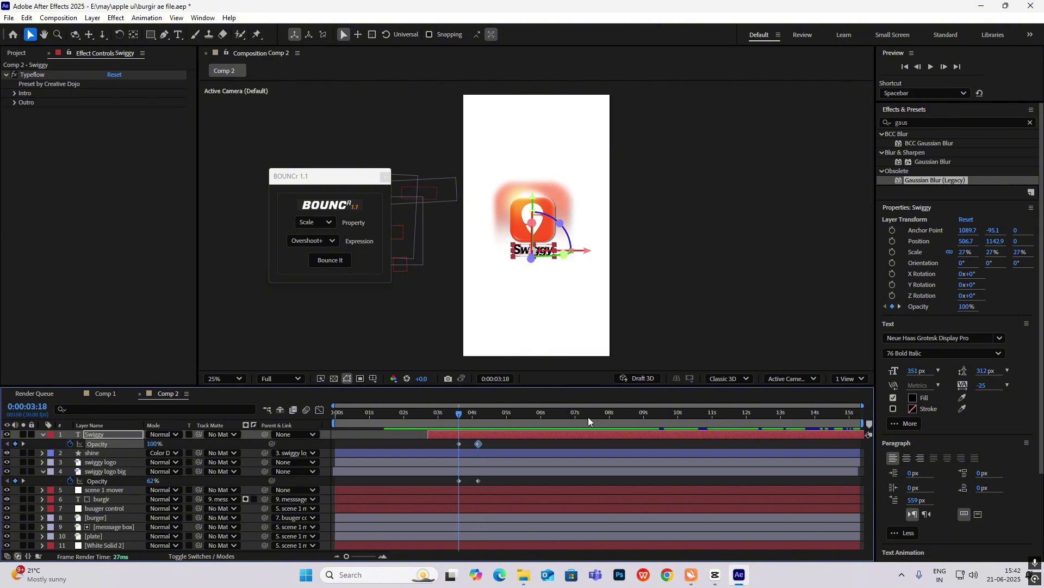
# - Add Position and Scale keyframes to the swiggy logo layer at 0:00:03:18
pyautogui.click(351, 461)
pyautogui.press('p')
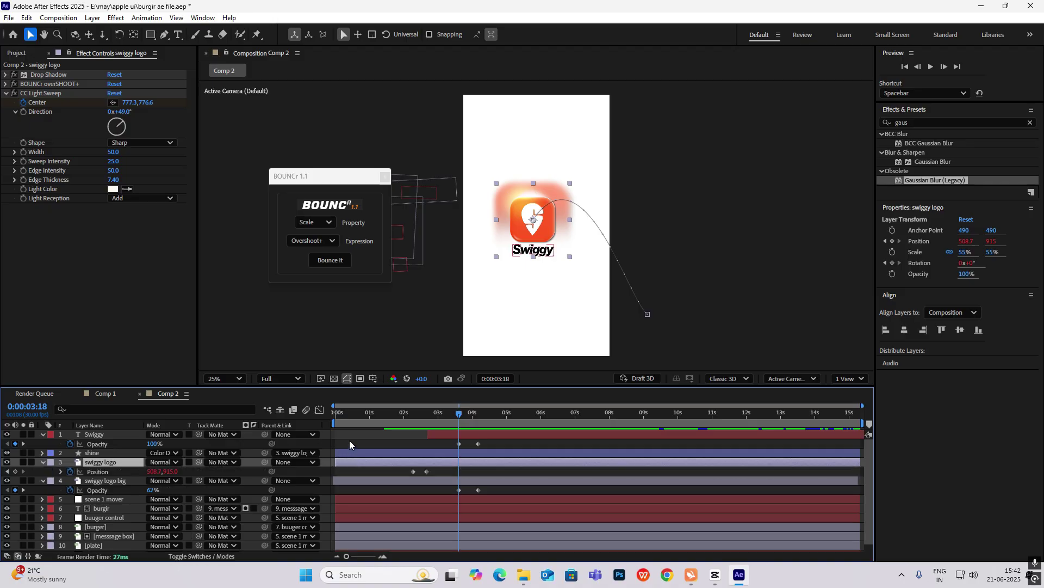
pyautogui.hotkey('shift', 's')
pyautogui.click(15, 471)
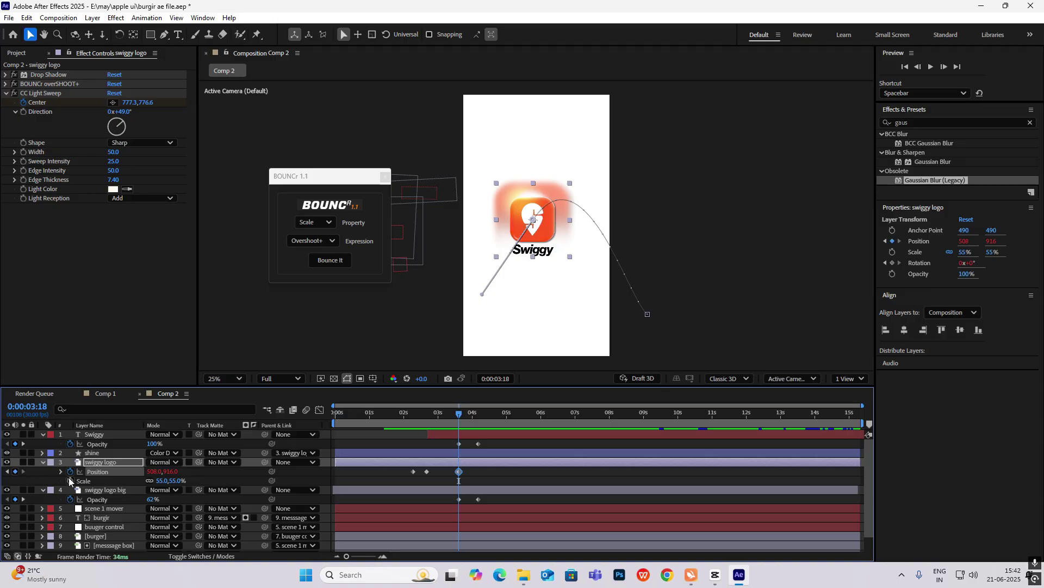
pyautogui.click(70, 480)
# - Move the swiggy logo to the upper-left corner of the composition frame at 0:00:04:05
pyautogui.moveTo(459, 414); pyautogui.dragTo(478, 422)
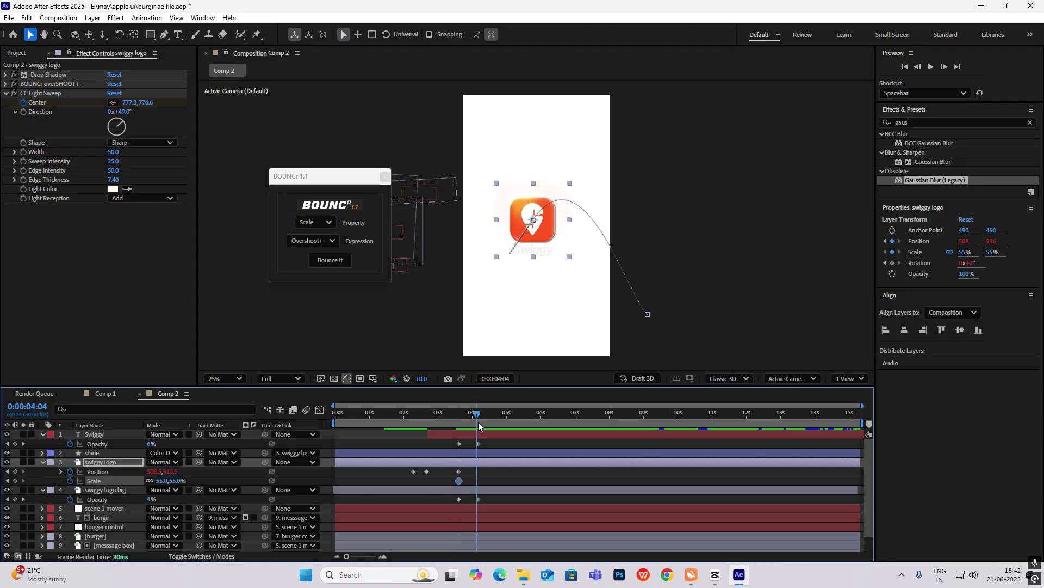
pyautogui.click(483, 471)
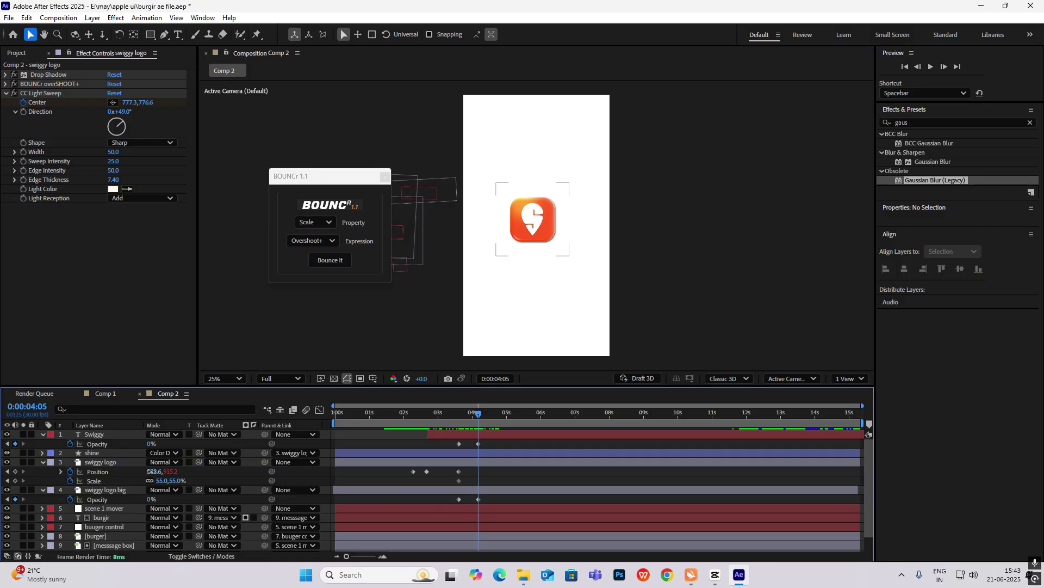
pyautogui.moveTo(152, 471); pyautogui.dragTo(104, 472)
pyautogui.moveTo(521, 221); pyautogui.dragTo(491, 124)
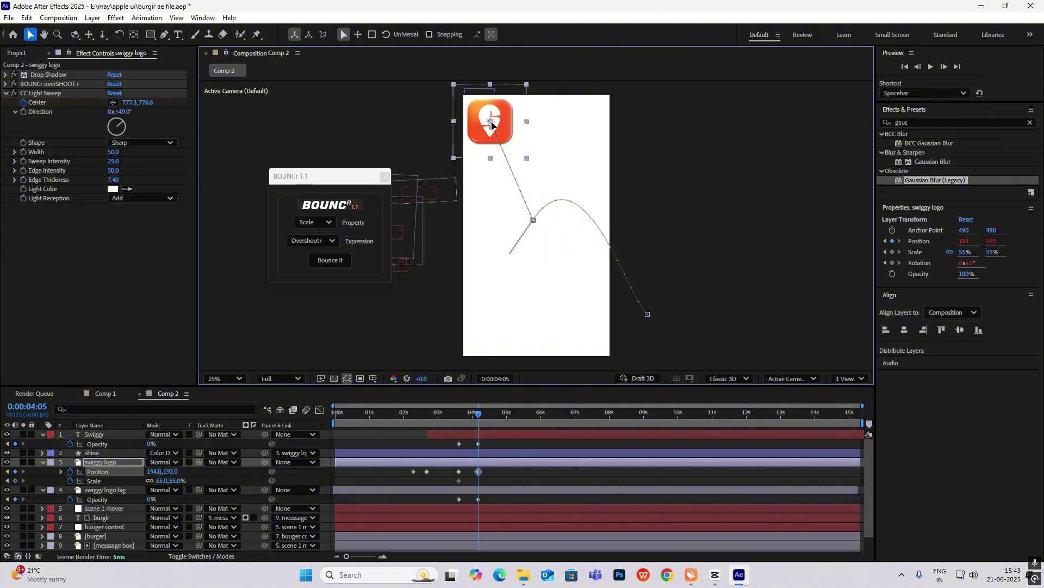
# - Apply the BOUNCr Overshoot+ expression to the swiggy logo layer's selected Position and Scale keyframes
pyautogui.moveTo(495, 466); pyautogui.dragTo(472, 487)
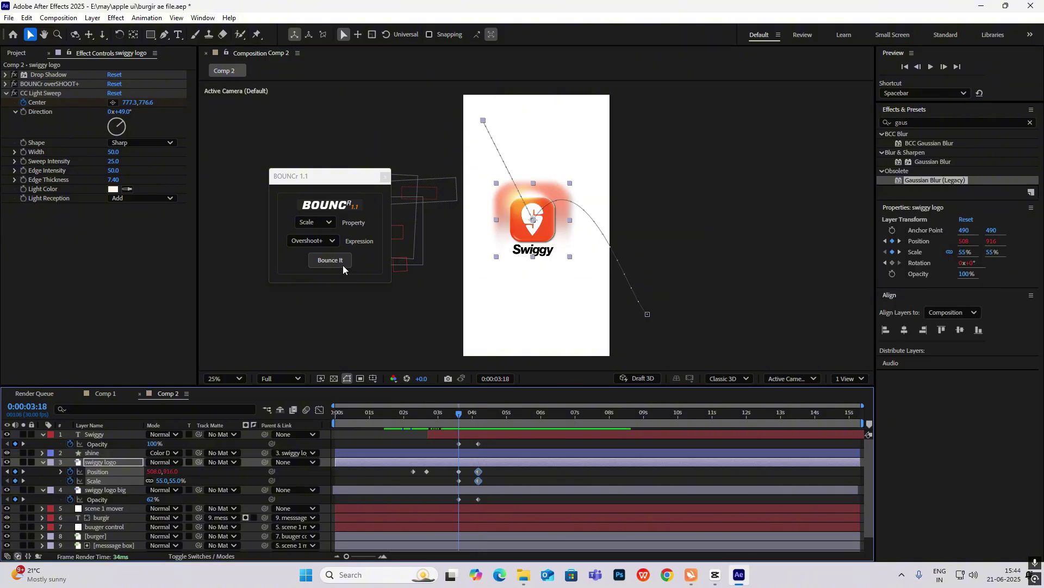
pyautogui.click(319, 222)
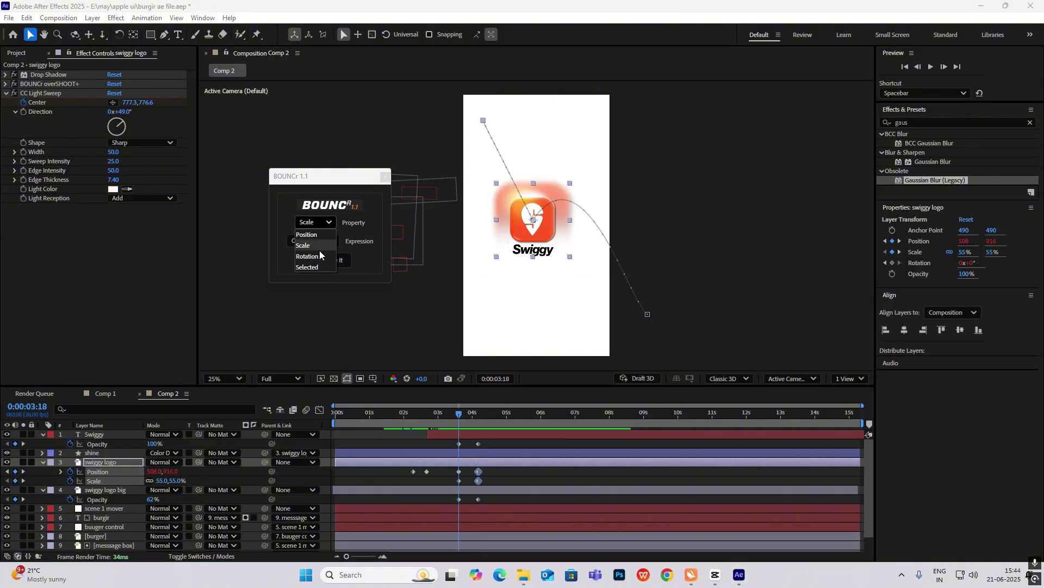
pyautogui.click(308, 268)
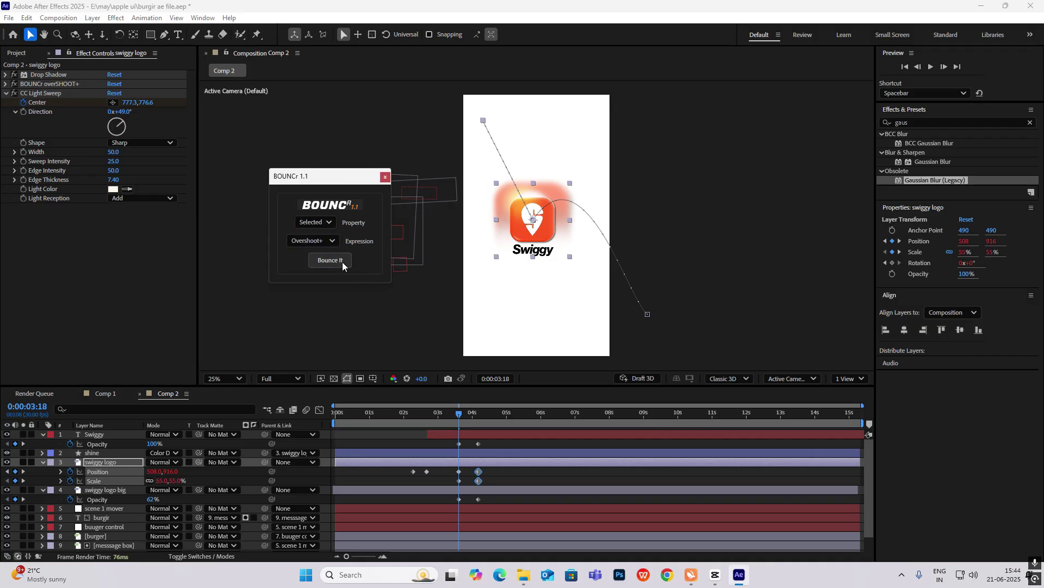
# - Bounce the swiggy logo's selected keyframes, then shift its ending Position and Scale keyframes a few frames earlier and preview the move
pyautogui.click(342, 263)
pyautogui.press('space')
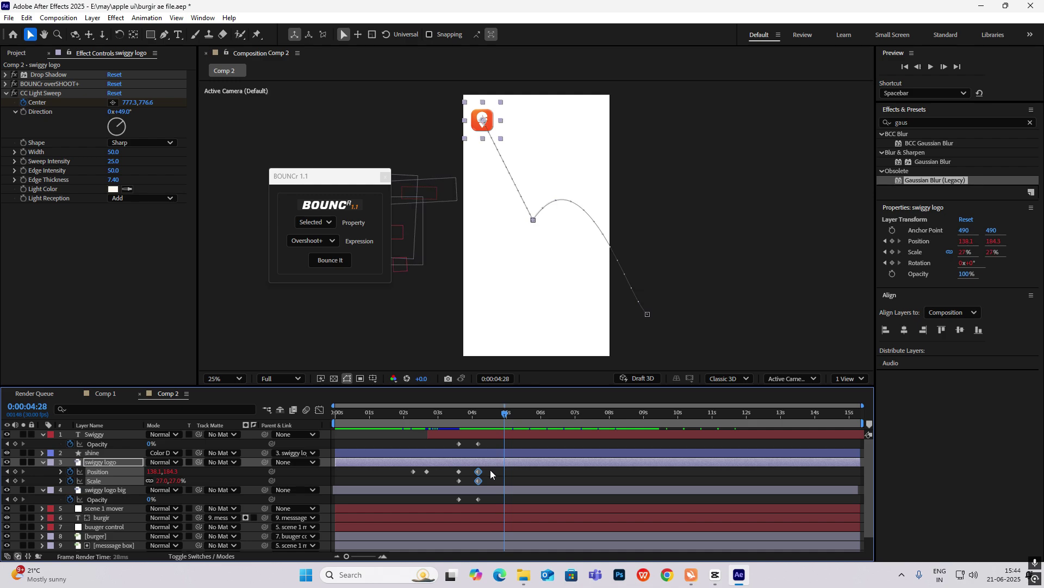
pyautogui.moveTo(490, 469)
pyautogui.mouseDown()
pyautogui.moveTo(471, 488)
pyautogui.moveTo(472, 469)
pyautogui.mouseUp()
pyautogui.moveTo(502, 417); pyautogui.dragTo(475, 430)
pyautogui.press('space')
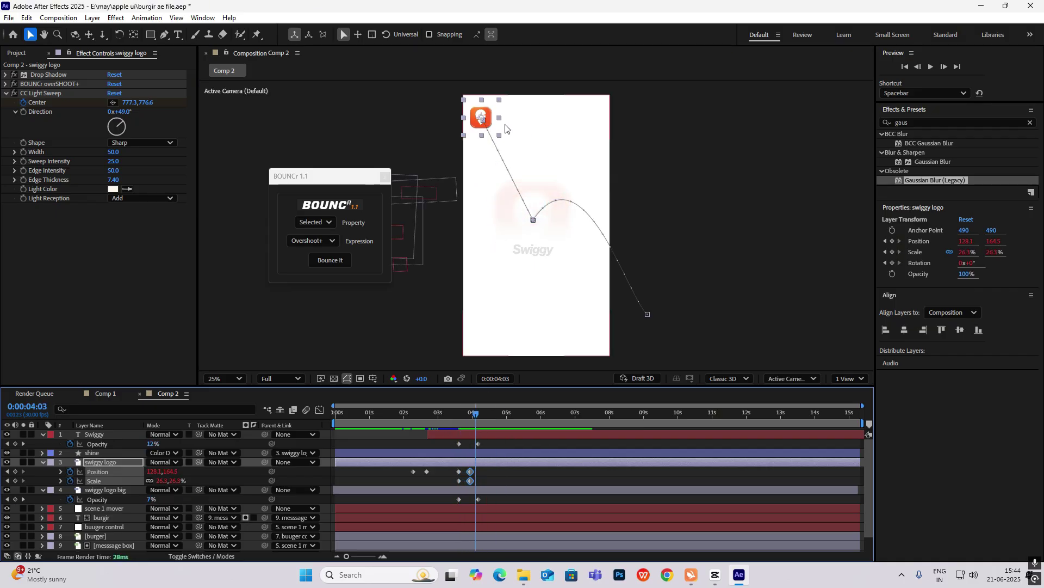
pyautogui.scroll(1, 504, 127)
pyautogui.scroll(-1, 504, 128)
pyautogui.moveTo(479, 414); pyautogui.dragTo(460, 417)
pyautogui.press('space')
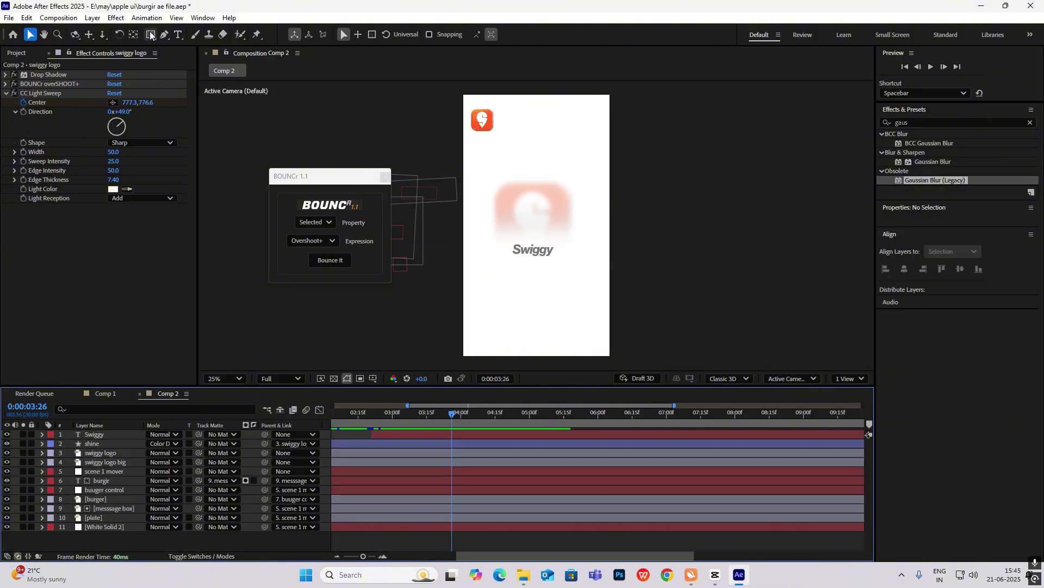
# - Draw an orange-red circle about 624 px wide over the large logo using the Ellipse tool with fill FF5520
pyautogui.moveTo(151, 35); pyautogui.dragTo(174, 64)
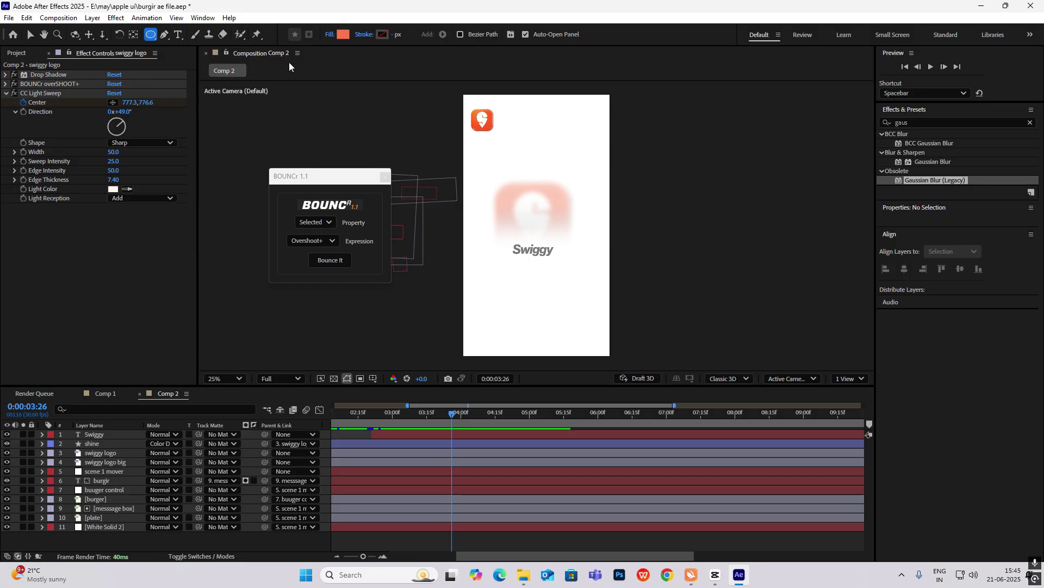
pyautogui.click(344, 35)
pyautogui.moveTo(529, 232); pyautogui.dragTo(519, 218)
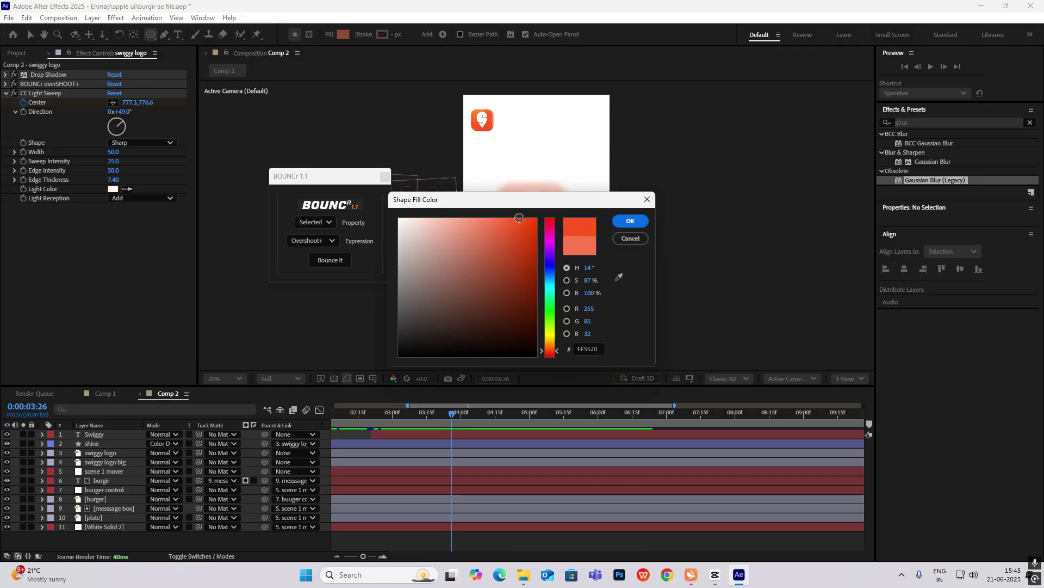
pyautogui.click(630, 220)
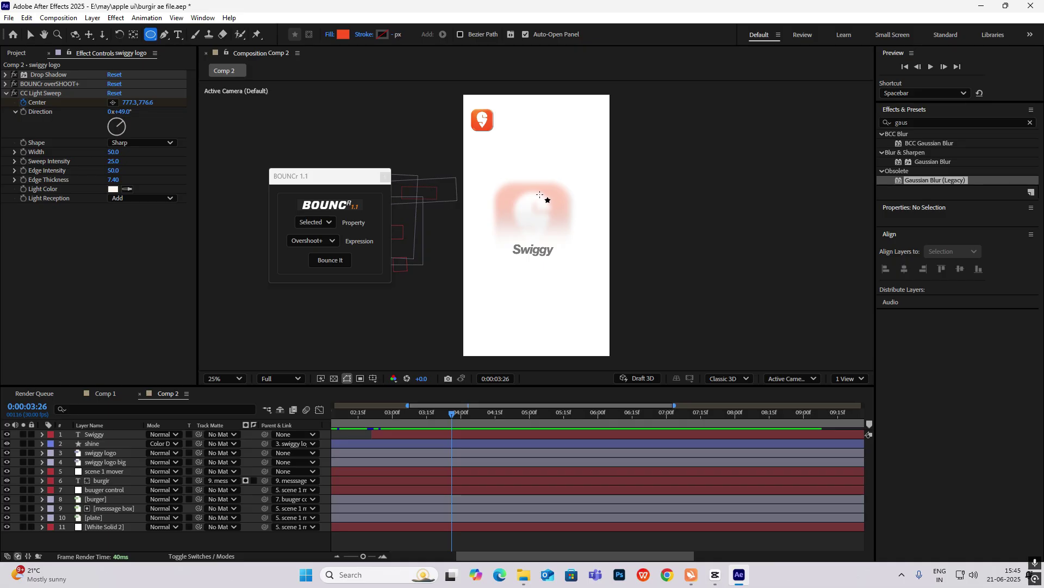
pyautogui.moveTo(503, 154); pyautogui.dragTo(586, 224)
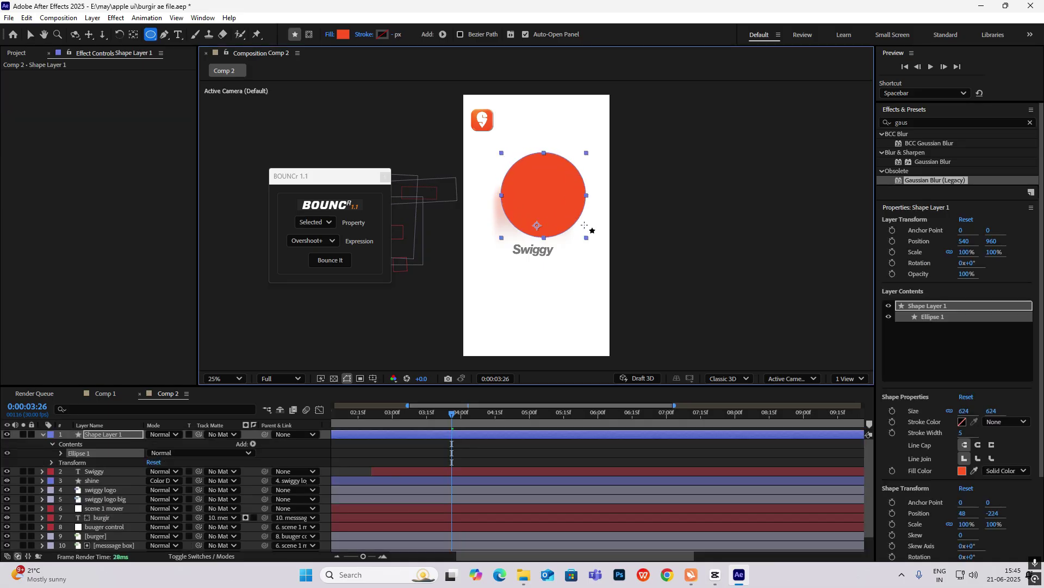
# - Move the circle over the corner logo, place its layer directly below swiggy logo, and centre its anchor point
pyautogui.hotkey('ctrl', 'alt', 'Home')
pyautogui.click(29, 35)
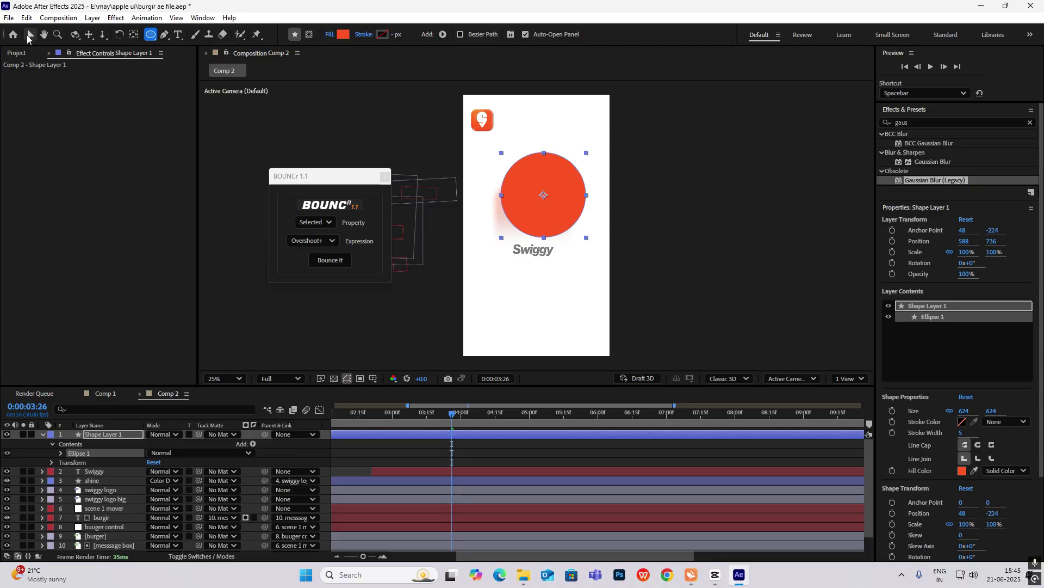
pyautogui.moveTo(543, 195); pyautogui.dragTo(483, 122)
pyautogui.moveTo(126, 443); pyautogui.dragTo(175, 491)
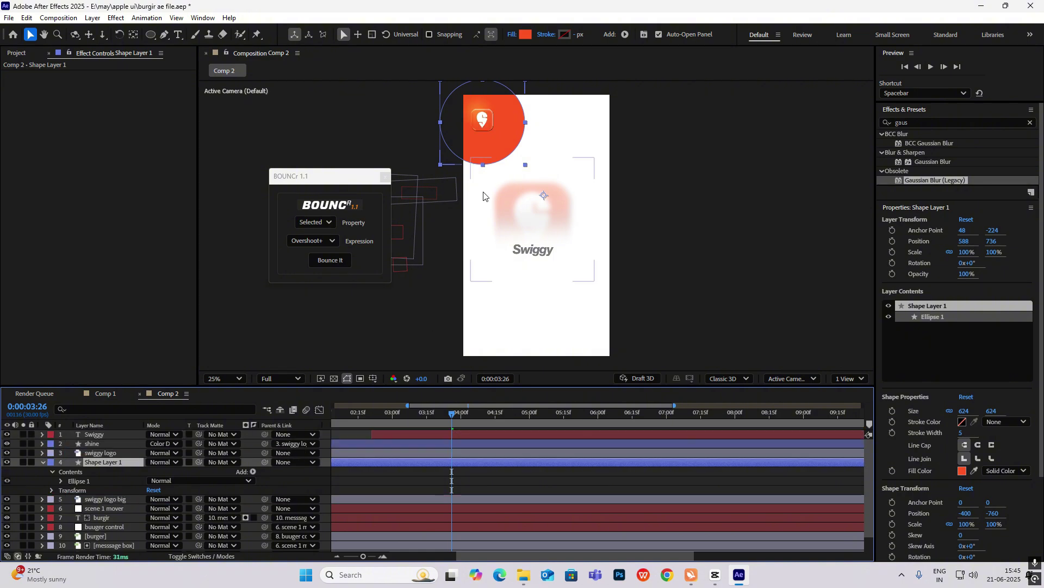
pyautogui.hotkey('ctrl', 'alt', 'Home')
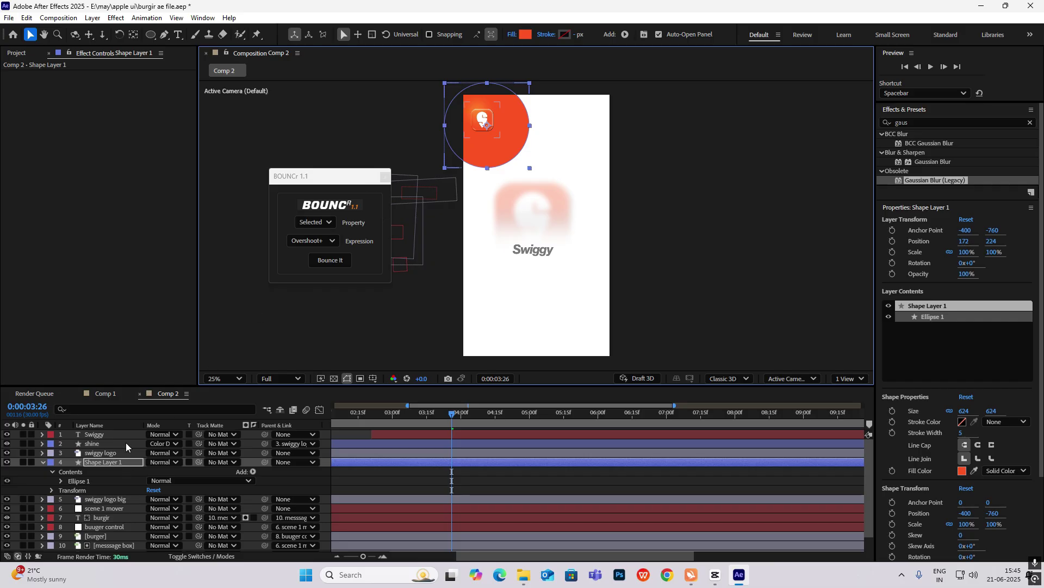
# - Rename the circle's shape layer to explosion and collapse its properties
pyautogui.write('explosion')
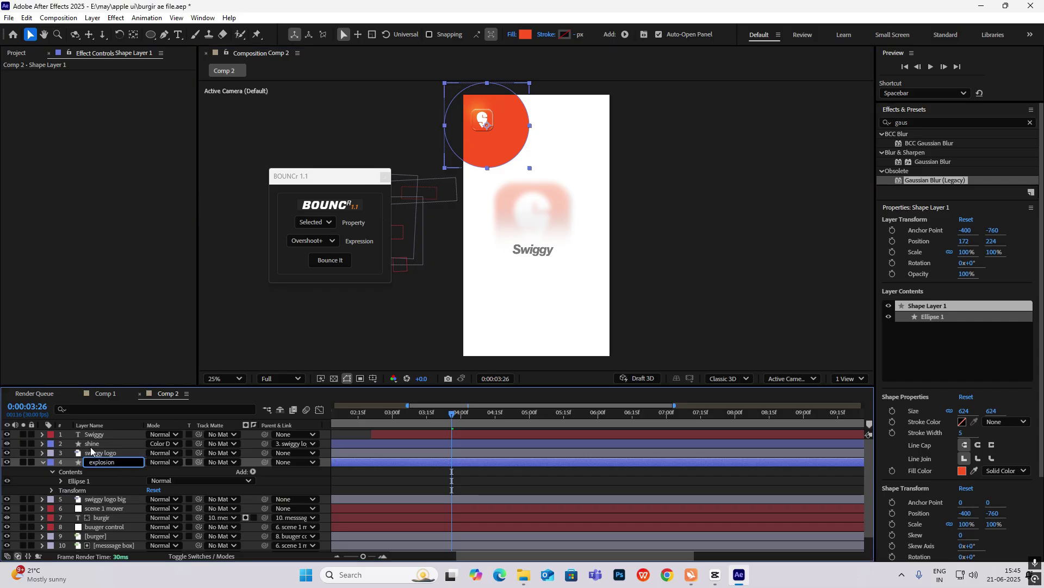
pyautogui.press('Return')
pyautogui.click(43, 462)
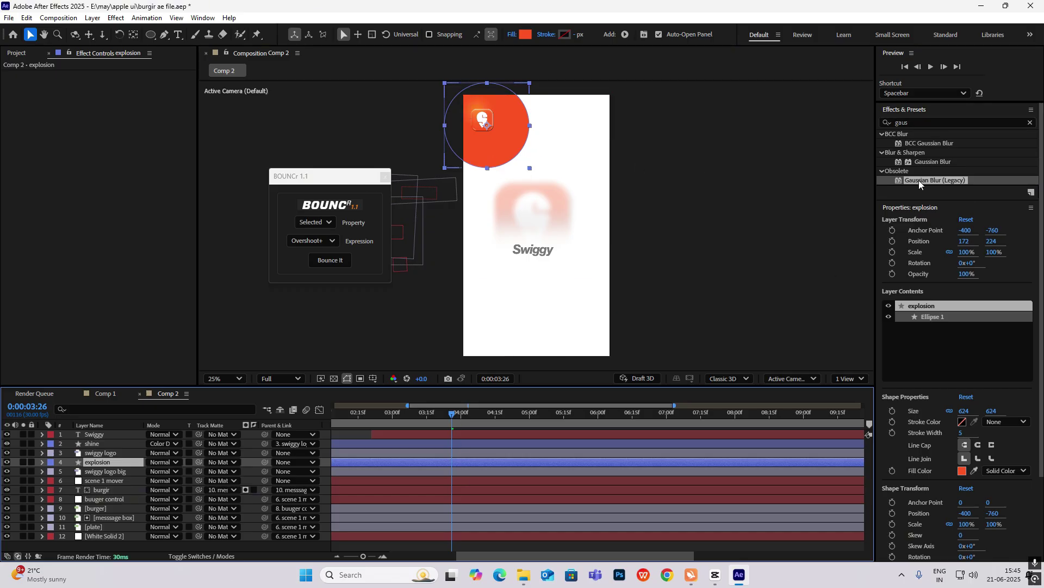
# - Apply Gaussian Blur (Legacy) to the explosion layer with Blurriness 104.2
pyautogui.moveTo(921, 180); pyautogui.dragTo(118, 464)
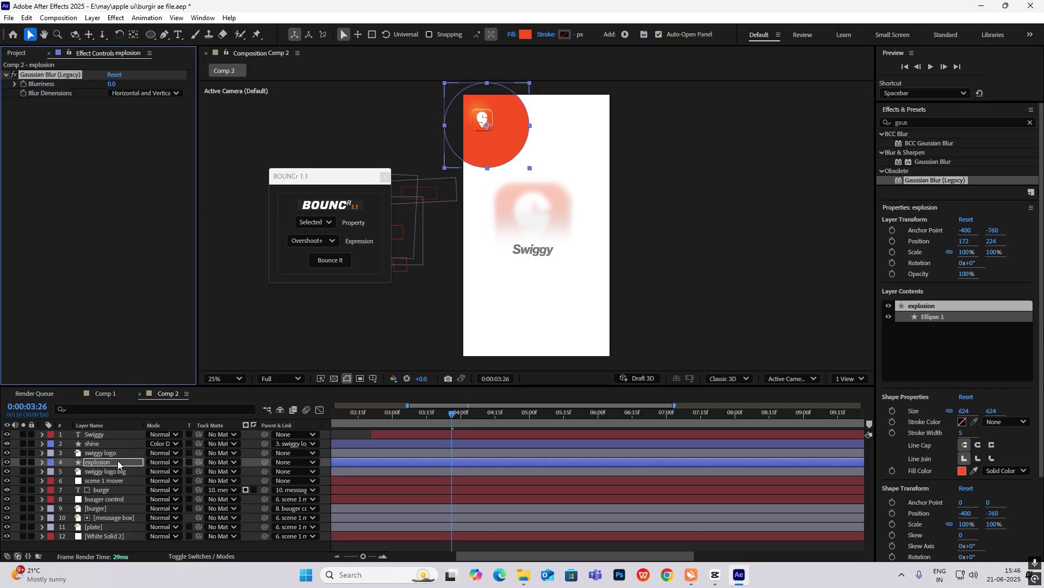
pyautogui.moveTo(130, 83); pyautogui.dragTo(700, 114)
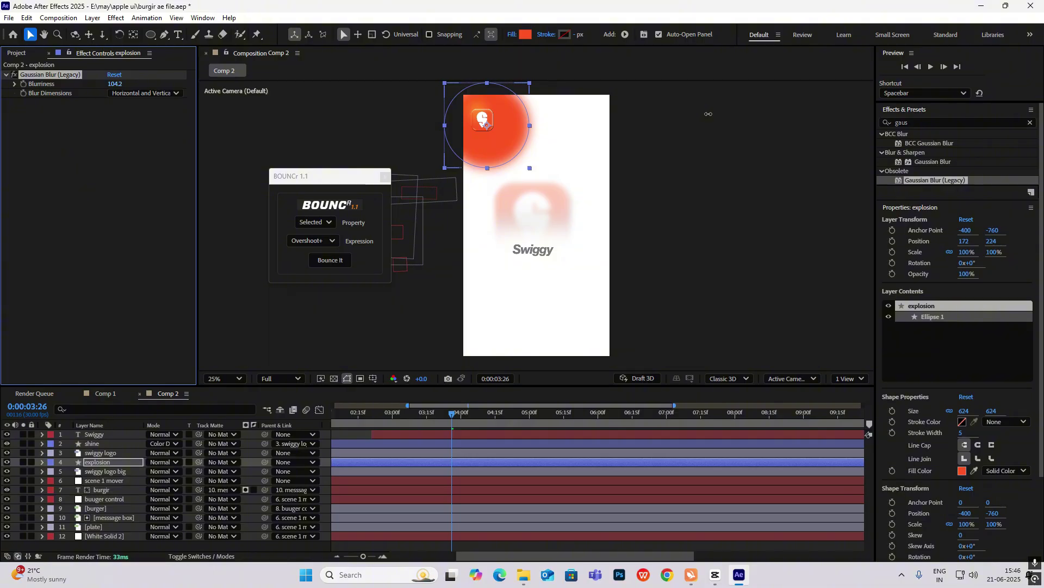
pyautogui.click(787, 161)
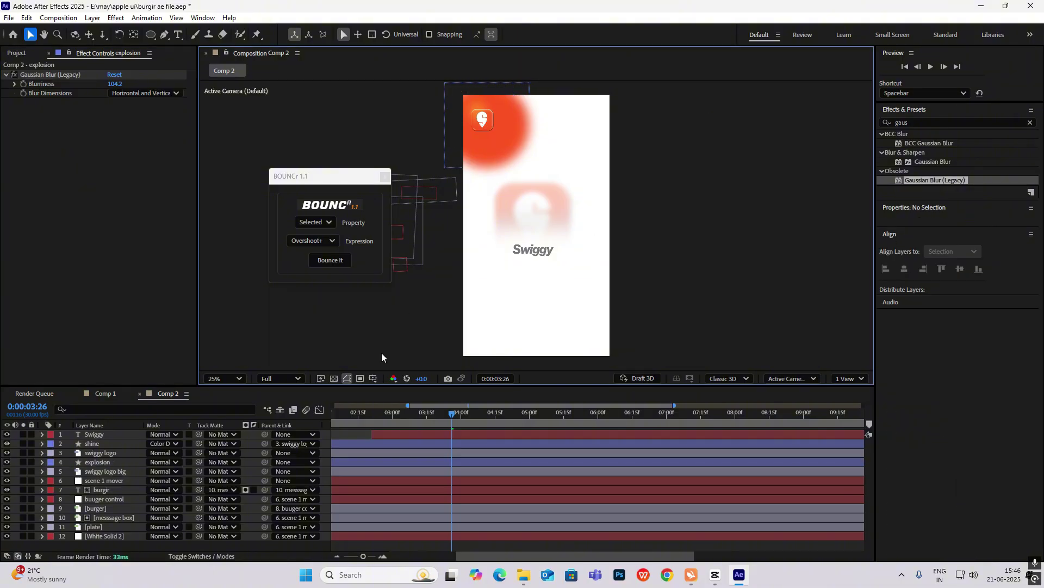
# - Set the explosion layer's Opacity to 72%
pyautogui.click(104, 462)
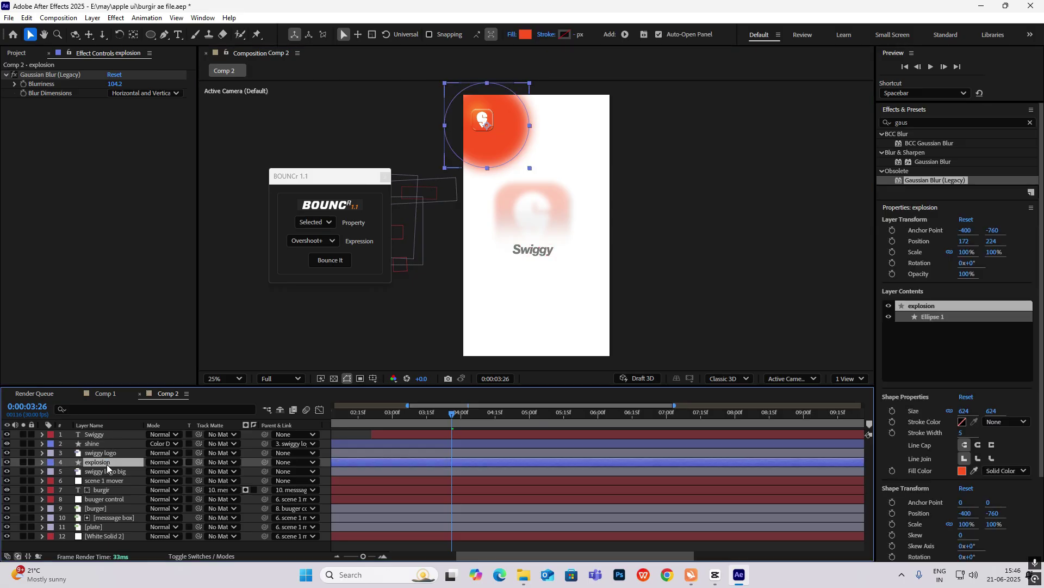
pyautogui.press('t')
pyautogui.moveTo(148, 471); pyautogui.dragTo(137, 473)
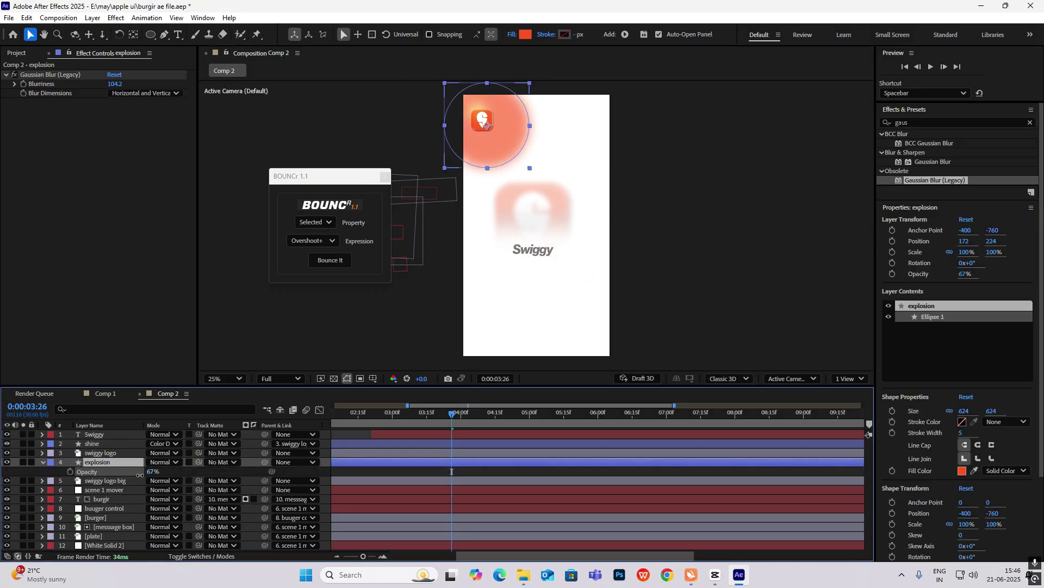
pyautogui.click(688, 203)
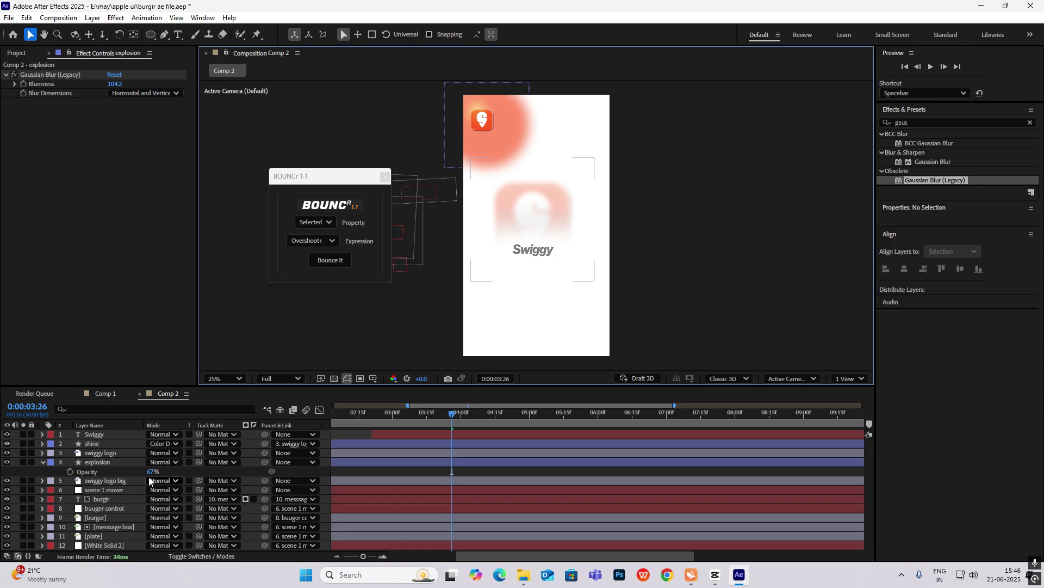
pyautogui.moveTo(151, 471); pyautogui.dragTo(163, 471)
pyautogui.click(402, 327)
# - Animate the explosion layer's Scale from 0% at 0:00:03:28 to 100% at 0:00:04:11
pyautogui.moveTo(416, 424); pyautogui.dragTo(456, 435)
pyautogui.click(459, 459)
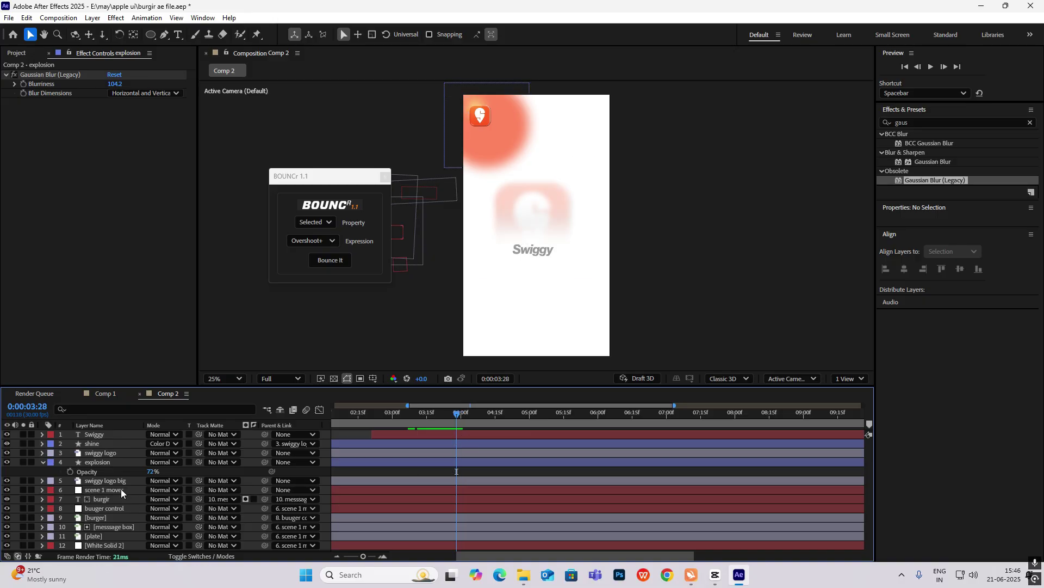
pyautogui.click(105, 462)
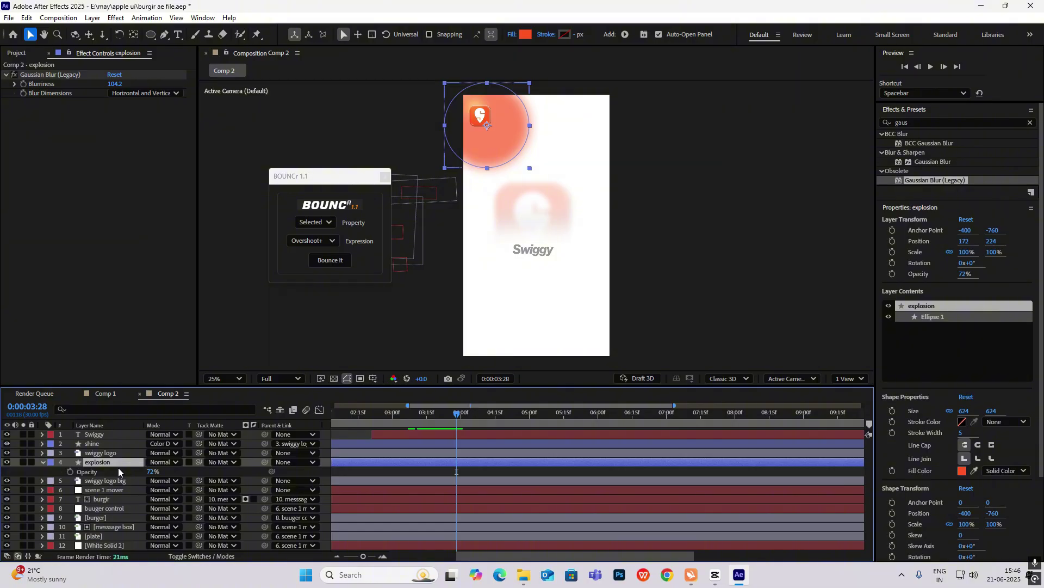
pyautogui.press('s')
pyautogui.click(70, 471)
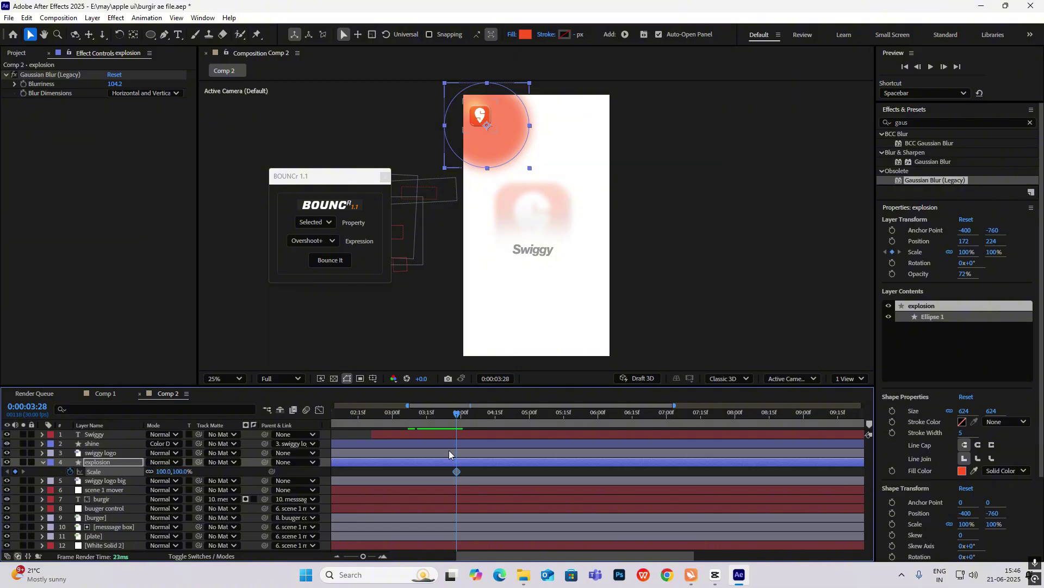
pyautogui.moveTo(456, 418); pyautogui.dragTo(487, 427)
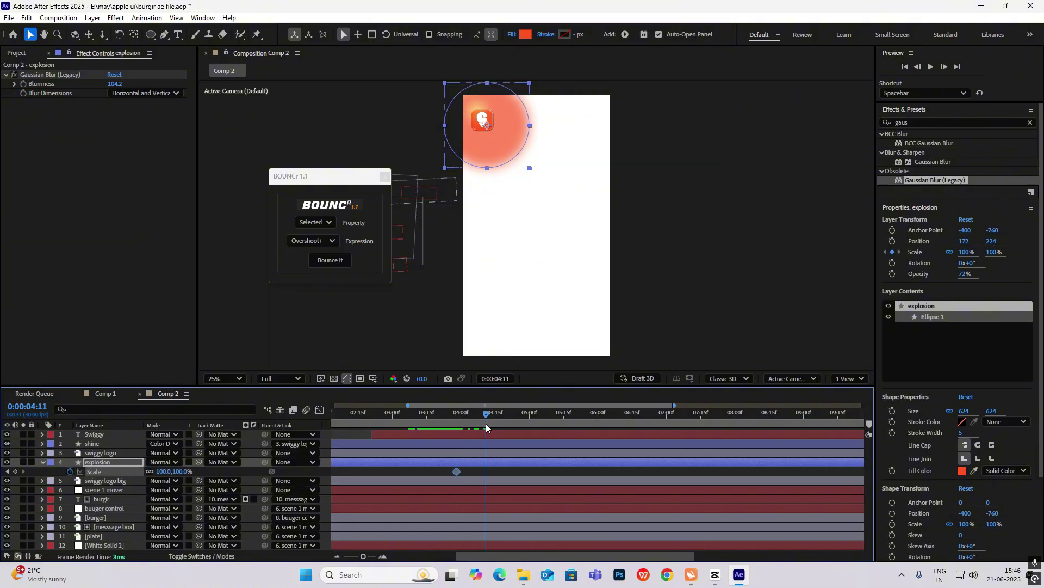
pyautogui.click(14, 471)
pyautogui.click(7, 471)
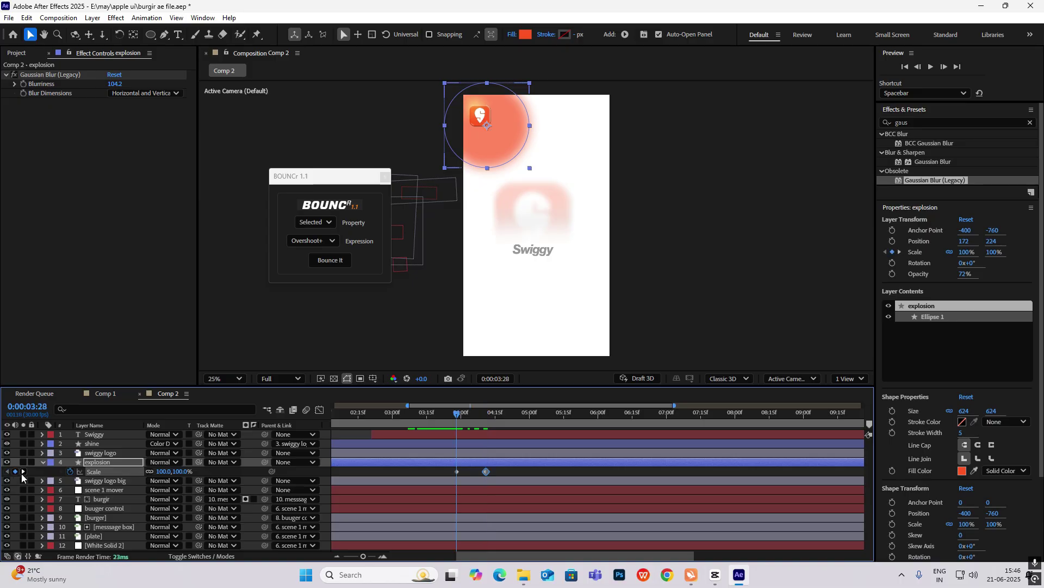
pyautogui.click(182, 472)
# - Add Opacity keyframes to the explosion layer, fading from 72% at 0:00:03:28 to 0% at 0:00:04:11
pyautogui.click(96, 463)
pyautogui.hotkey('shift', 't')
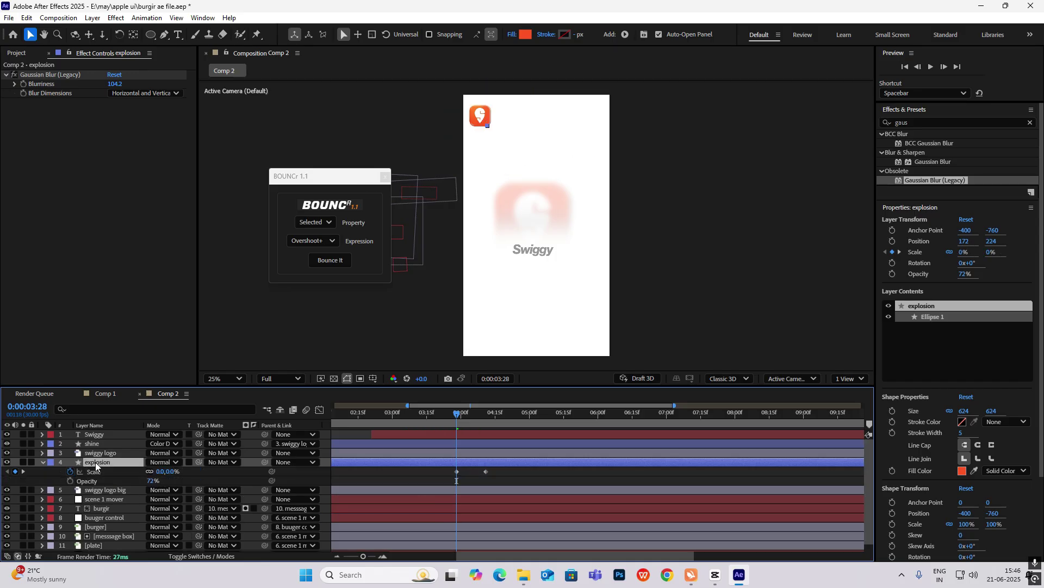
pyautogui.click(70, 481)
pyautogui.moveTo(457, 415); pyautogui.dragTo(488, 430)
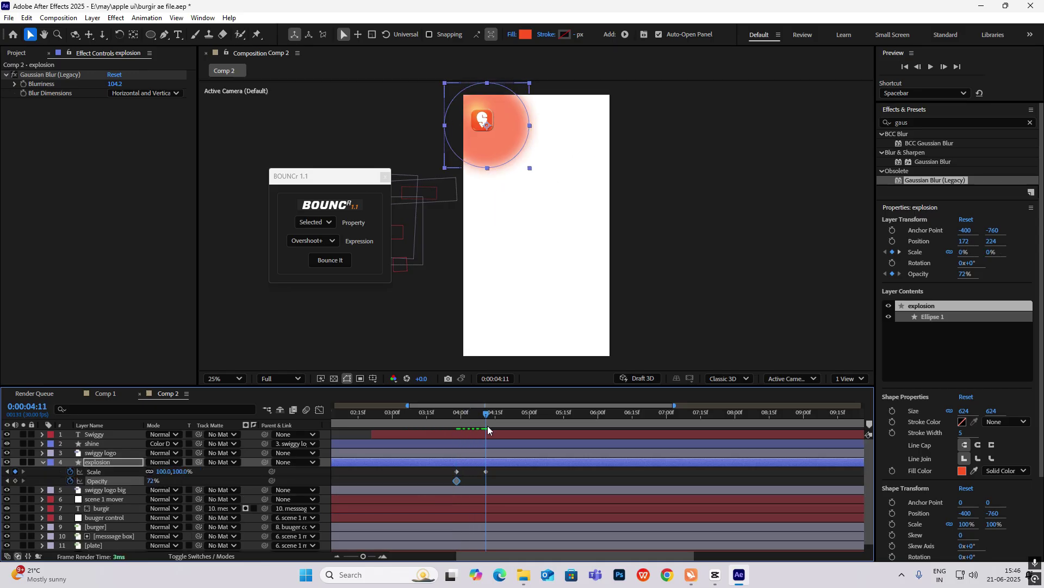
pyautogui.moveTo(152, 481); pyautogui.dragTo(21, 484)
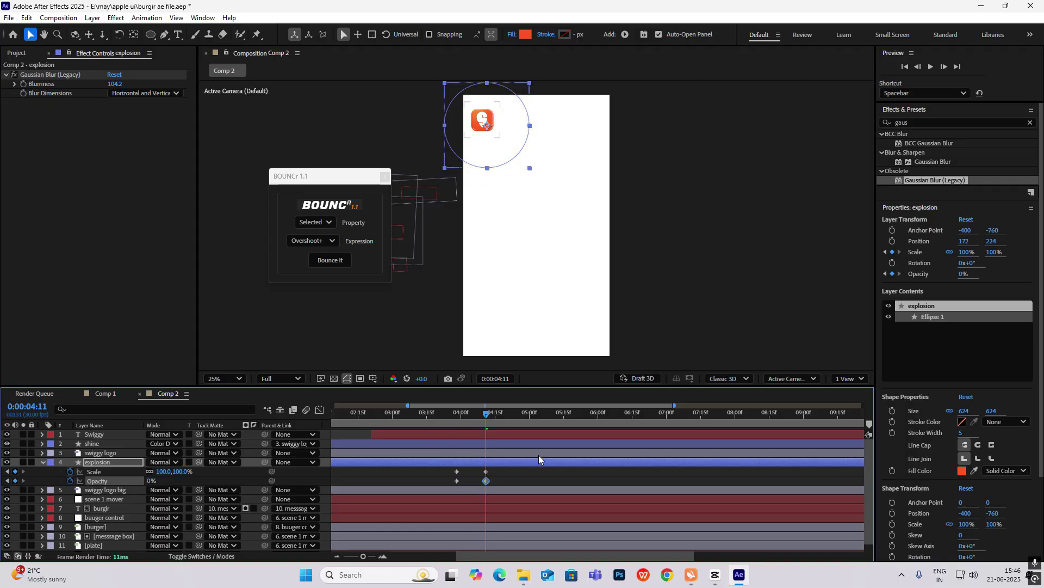
# - Apply Easy Ease to all of the explosion layer's Scale and Opacity keyframes and preview the burst
pyautogui.moveTo(498, 468); pyautogui.dragTo(415, 494)
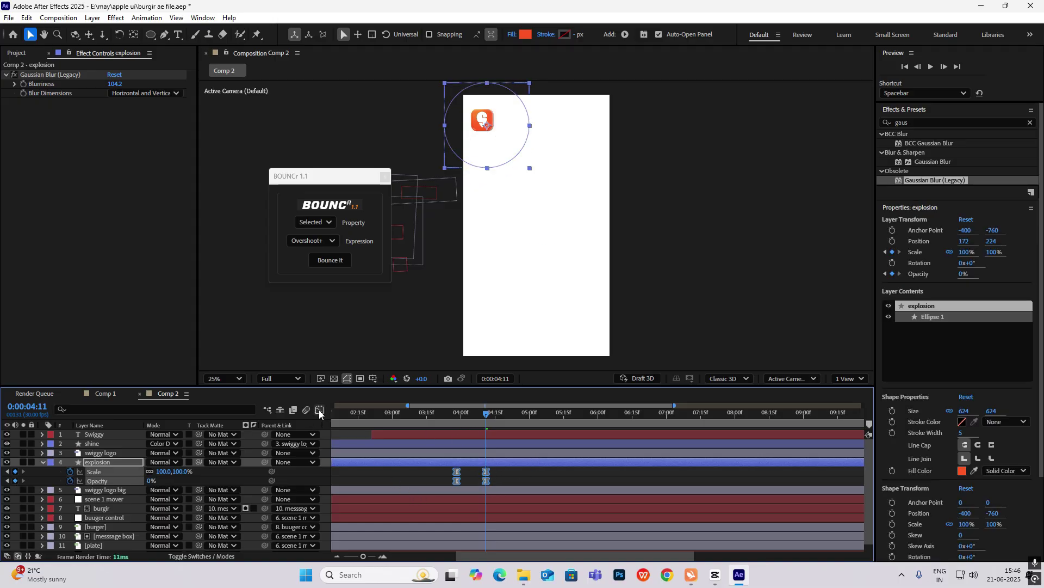
pyautogui.click(320, 410)
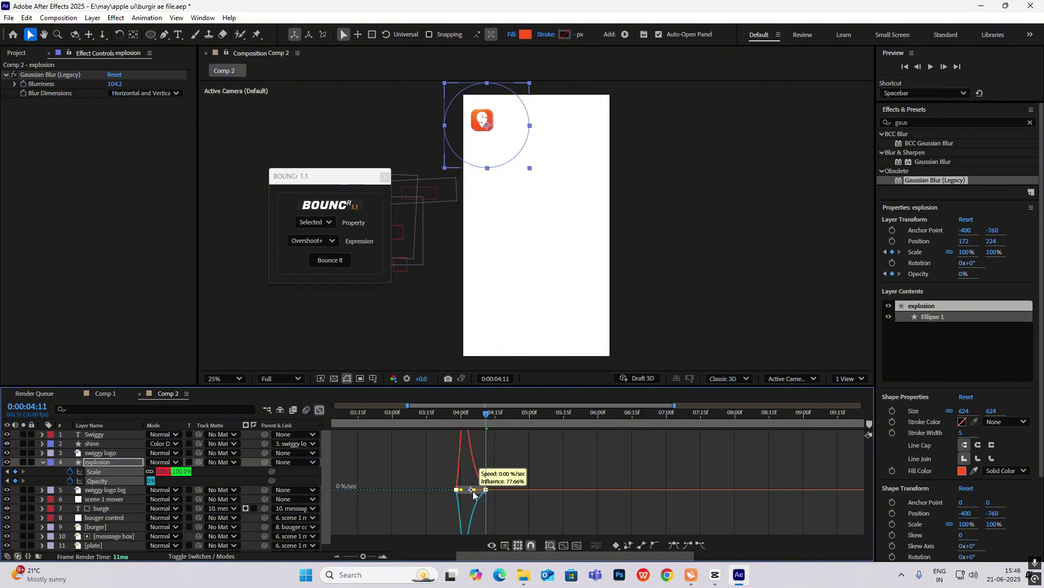
pyautogui.press('F9')
pyautogui.click(319, 410)
pyautogui.moveTo(468, 413); pyautogui.dragTo(459, 453)
pyautogui.press('space')
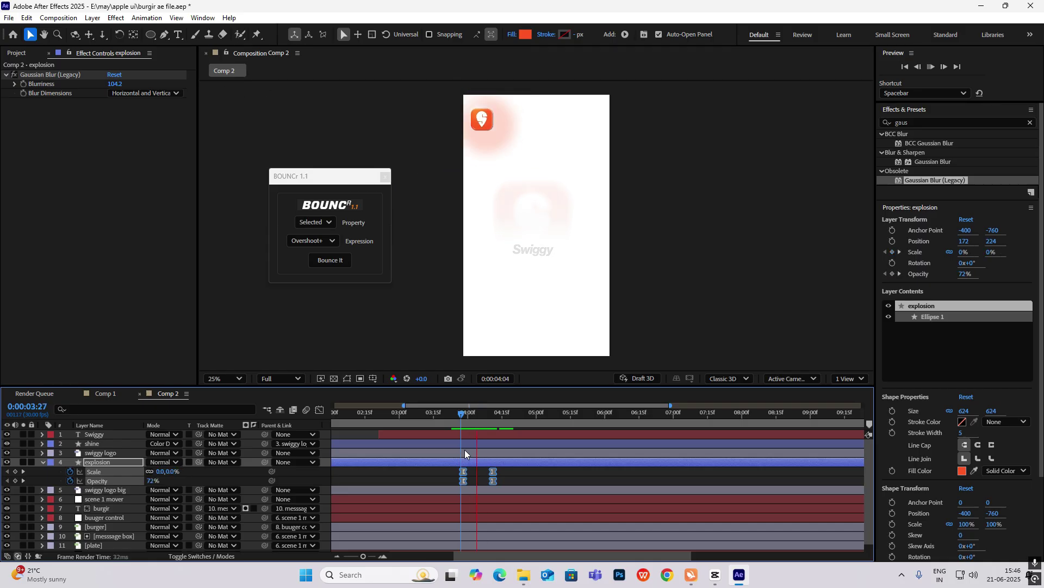
pyautogui.press('space')
# - Move the explosion layer's final Opacity keyframe several frames past the last Scale keyframe and preview the slower fade
pyautogui.click(504, 478)
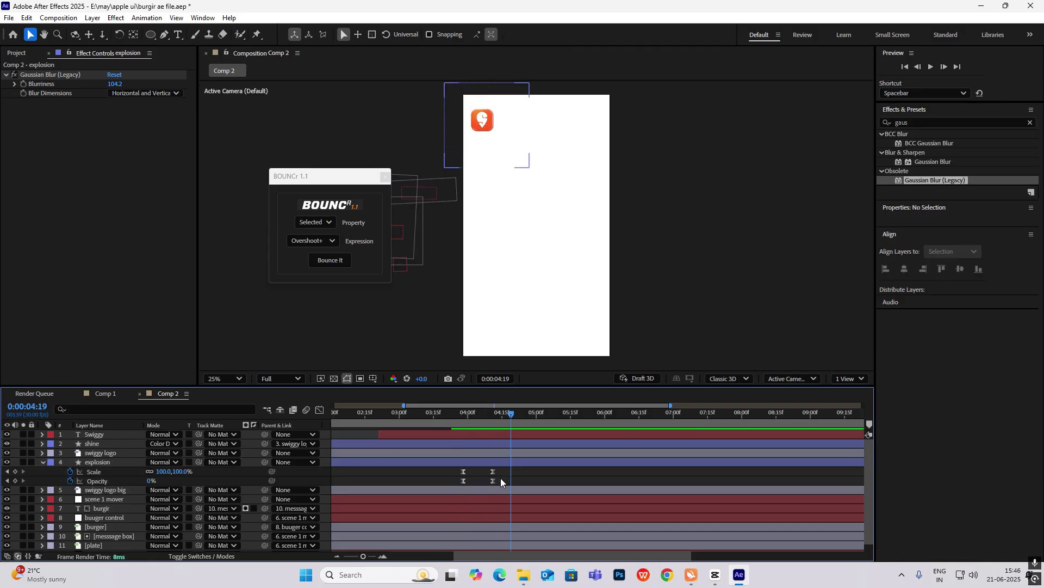
pyautogui.moveTo(493, 480); pyautogui.dragTo(506, 481)
pyautogui.moveTo(511, 422); pyautogui.dragTo(458, 421)
pyautogui.press('space')
# - Centre the explosion circle on the corner logo at position 140, 184 and retime its keyframes so the fade ends at 0:00:04:20
pyautogui.press('space')
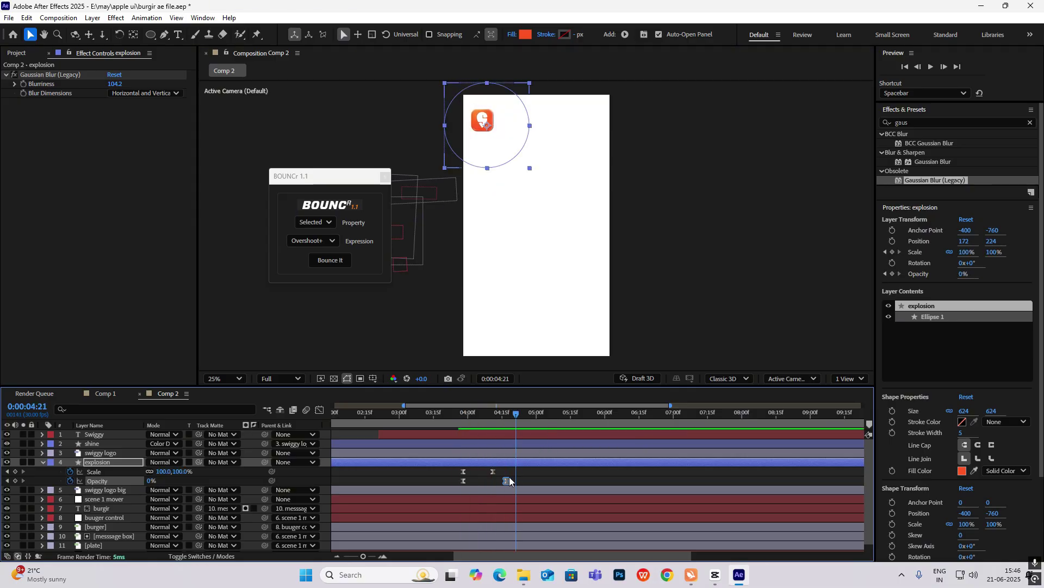
pyautogui.moveTo(514, 483); pyautogui.dragTo(519, 482)
pyautogui.press('space')
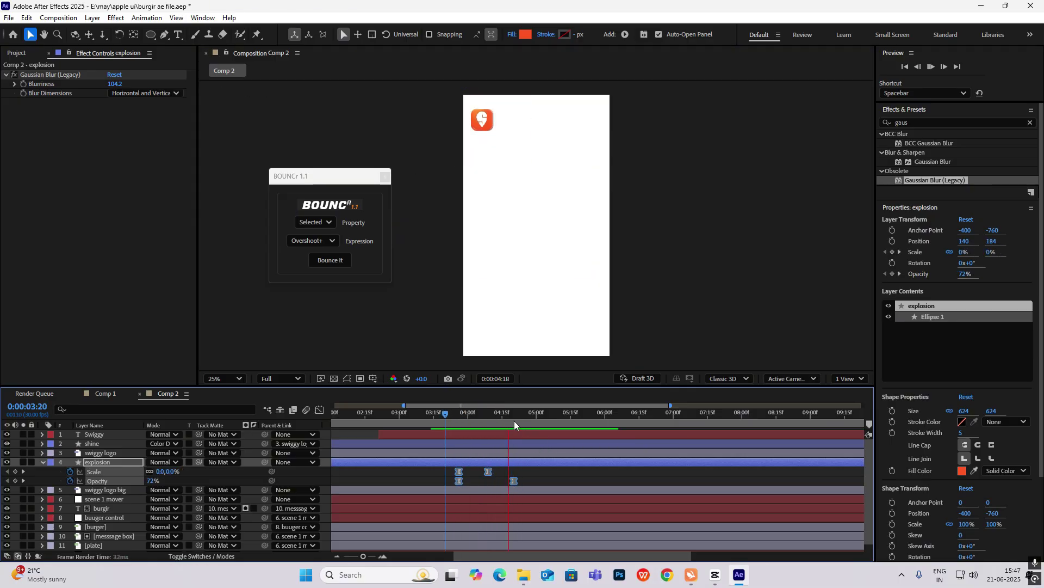
pyautogui.press('space')
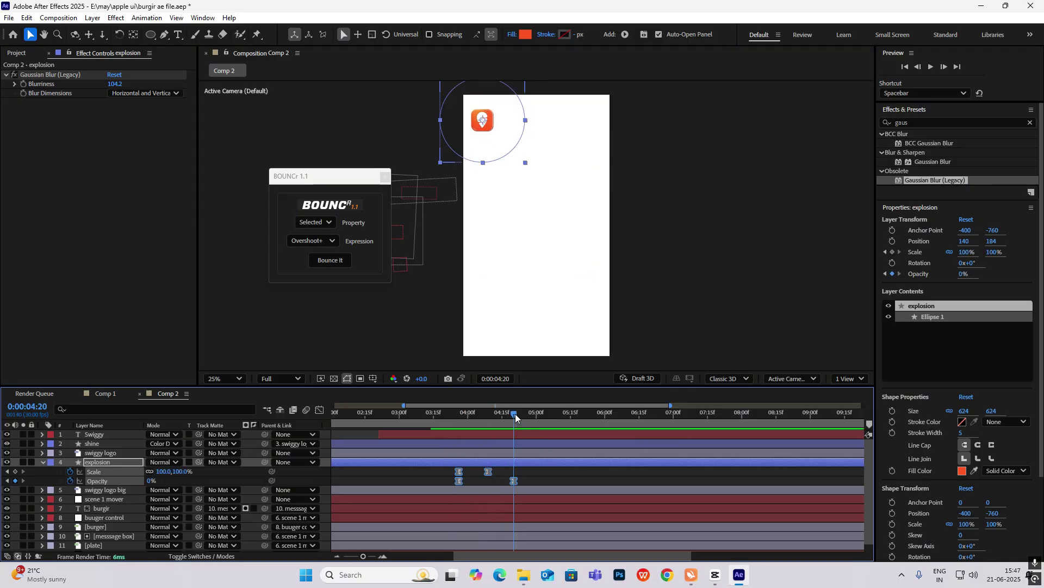
pyautogui.moveTo(514, 417); pyautogui.dragTo(423, 422)
pyautogui.press('space')
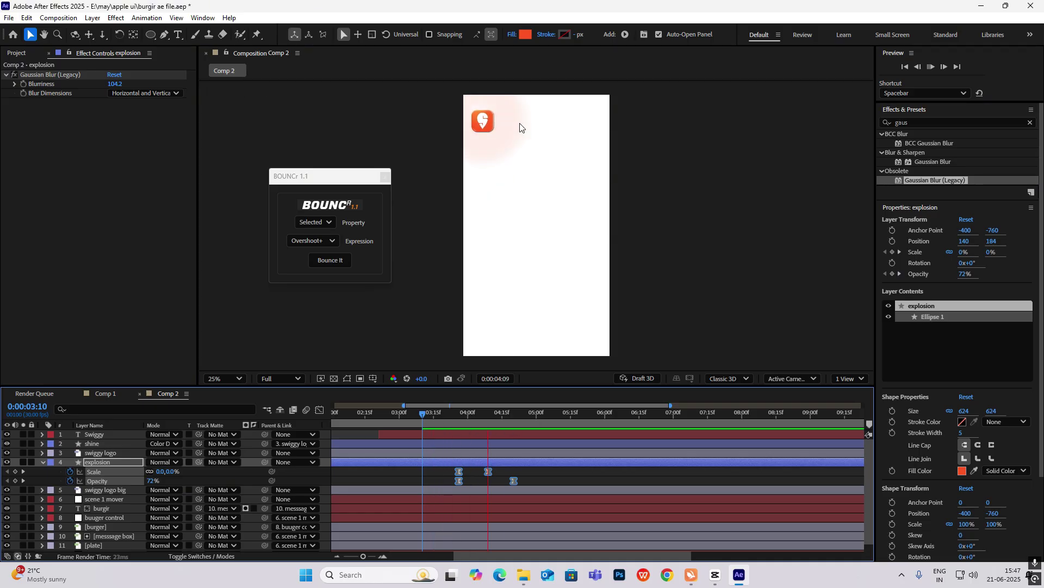
pyautogui.moveTo(491, 420); pyautogui.dragTo(474, 438)
pyautogui.press('space')
pyautogui.press('space')
# - Switch to CapCut and examine the reference video's scene following the logo's move to the corner, around 0:00:03:22
pyautogui.hotkey('alt', 'Tab')
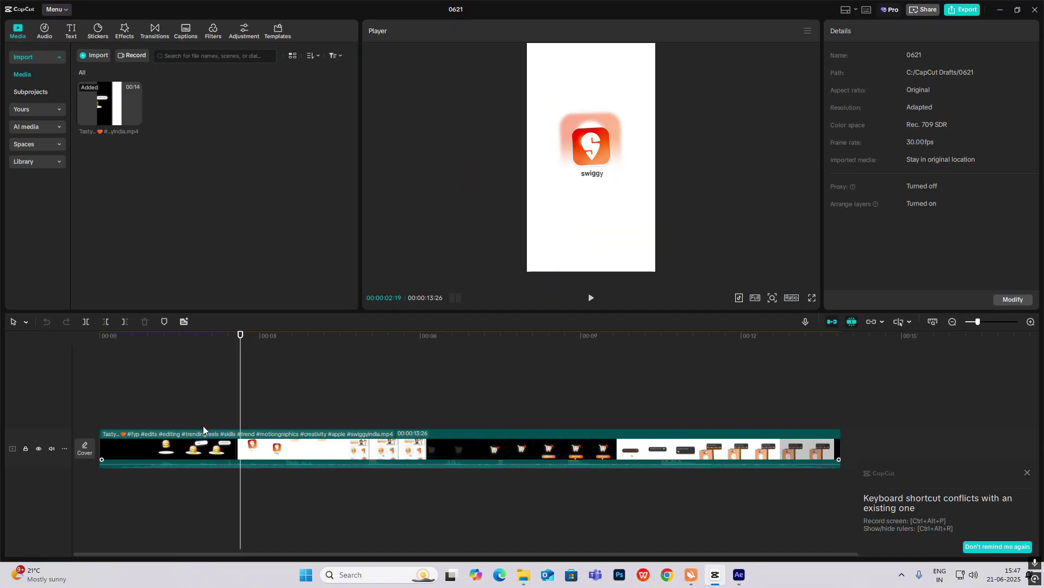
pyautogui.moveTo(248, 409); pyautogui.dragTo(299, 416)
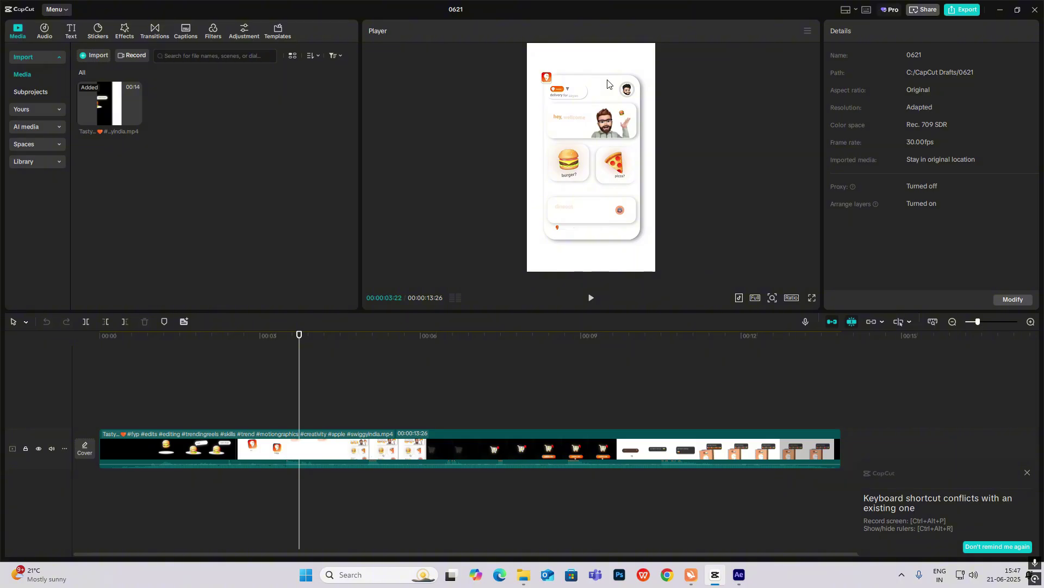
# - Switch to After Effects and draw a rounded rectangle about 884 by 1532 px over the white background at 0:00:04:03
pyautogui.click(739, 574)
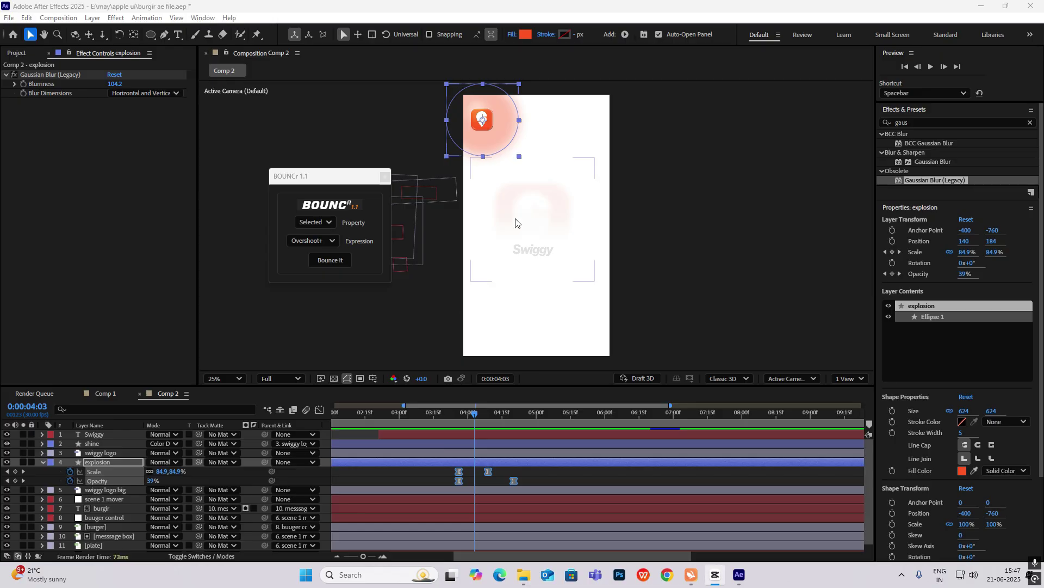
pyautogui.click(655, 160)
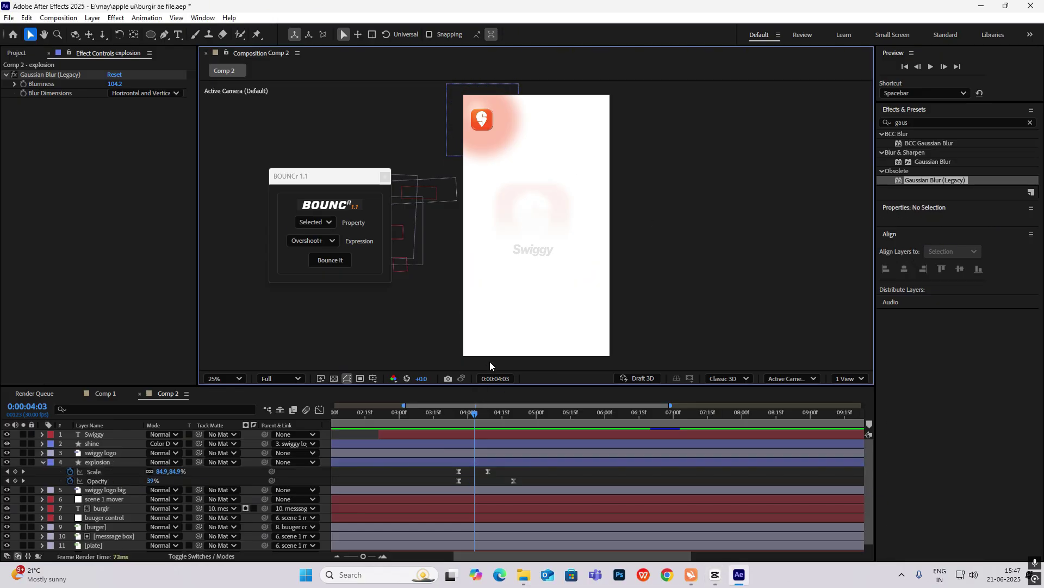
pyautogui.click(42, 462)
pyautogui.click(151, 35)
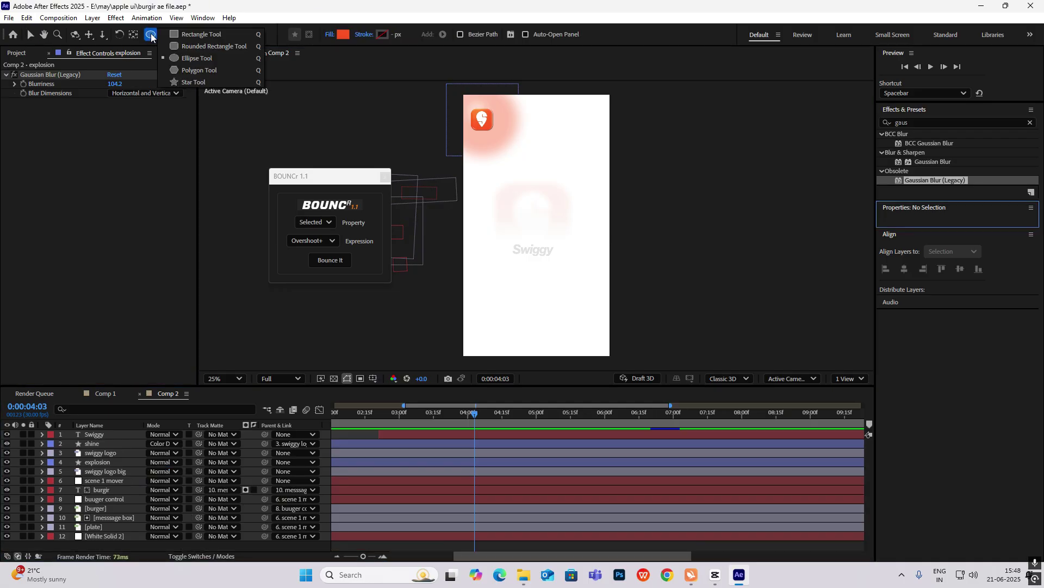
pyautogui.click(199, 34)
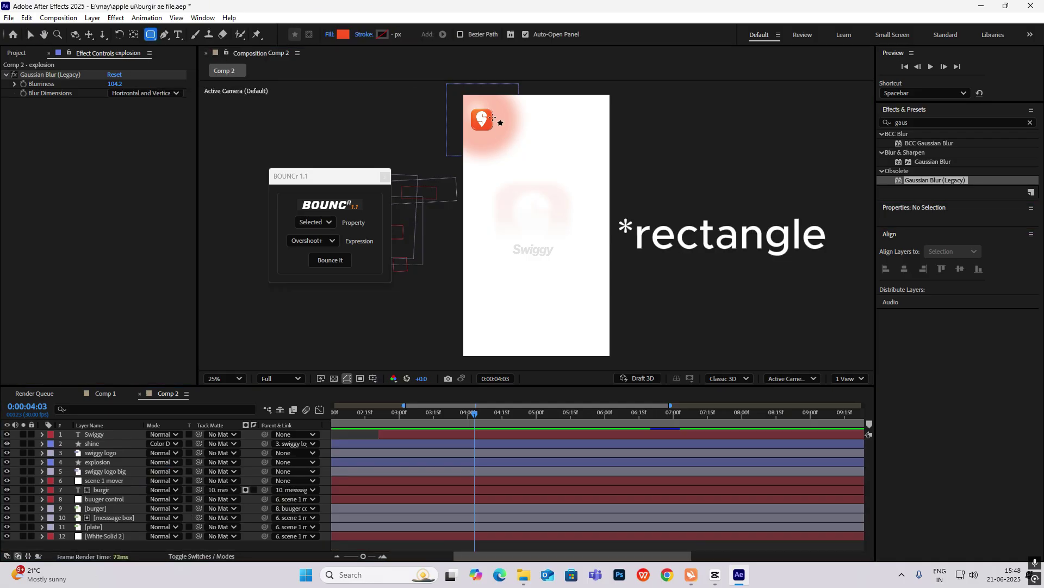
pyautogui.moveTo(480, 118); pyautogui.dragTo(600, 328)
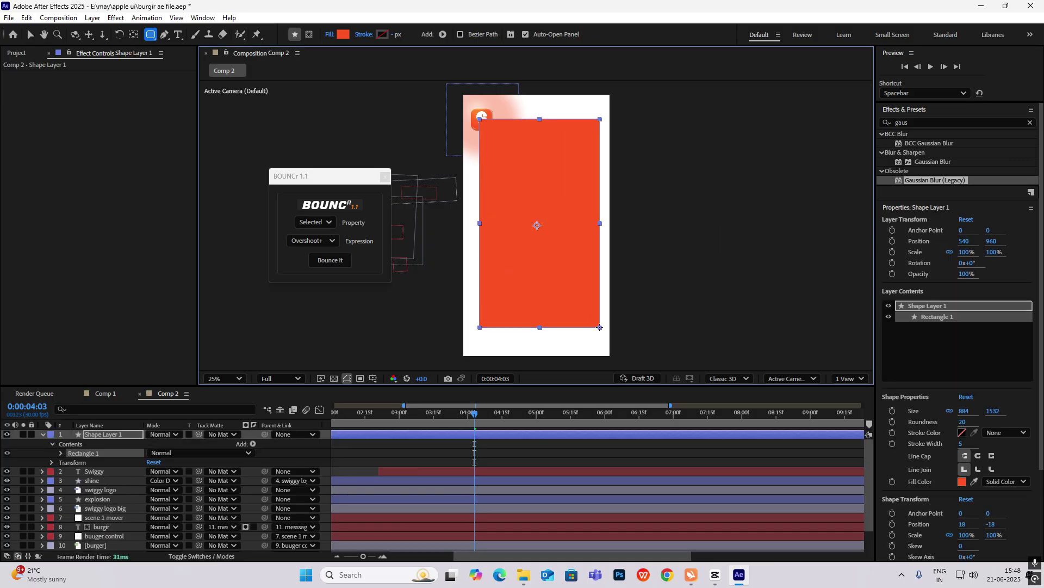
# - Change the large rectangle's fill colour to light grey EDEDED
pyautogui.click(339, 35)
pyautogui.moveTo(405, 222); pyautogui.dragTo(364, 226)
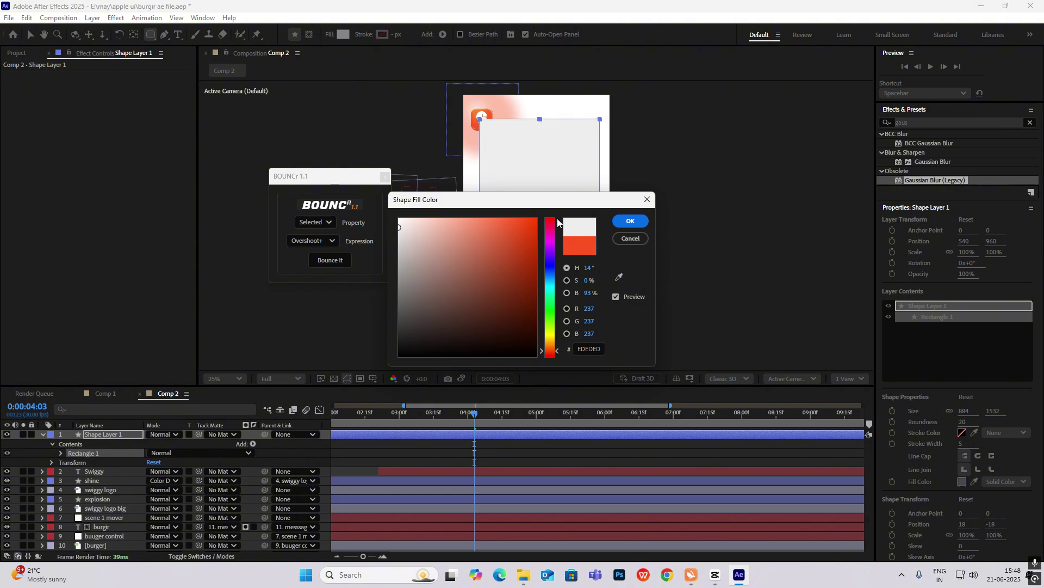
pyautogui.click(630, 220)
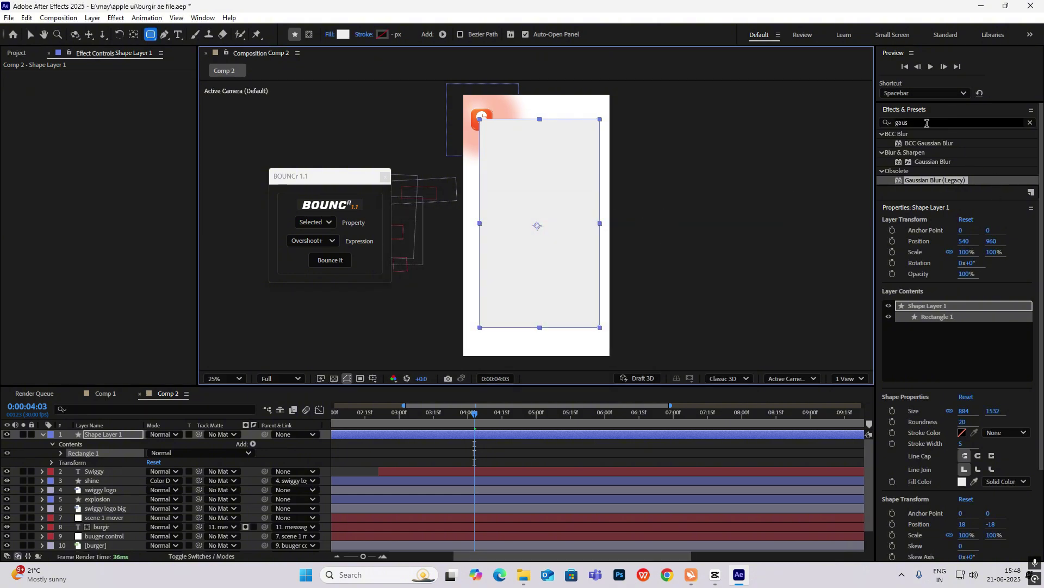
# - Find the Drop Shadow effect and apply it to the light grey rectangle layer
pyautogui.click(958, 122)
pyautogui.write('drop shad')
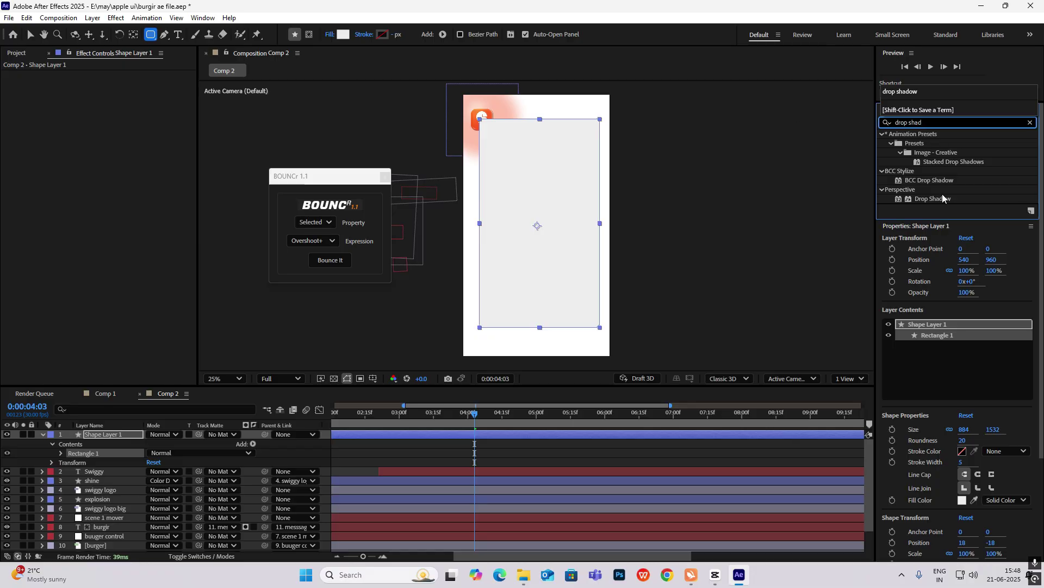
pyautogui.moveTo(943, 198); pyautogui.dragTo(541, 225)
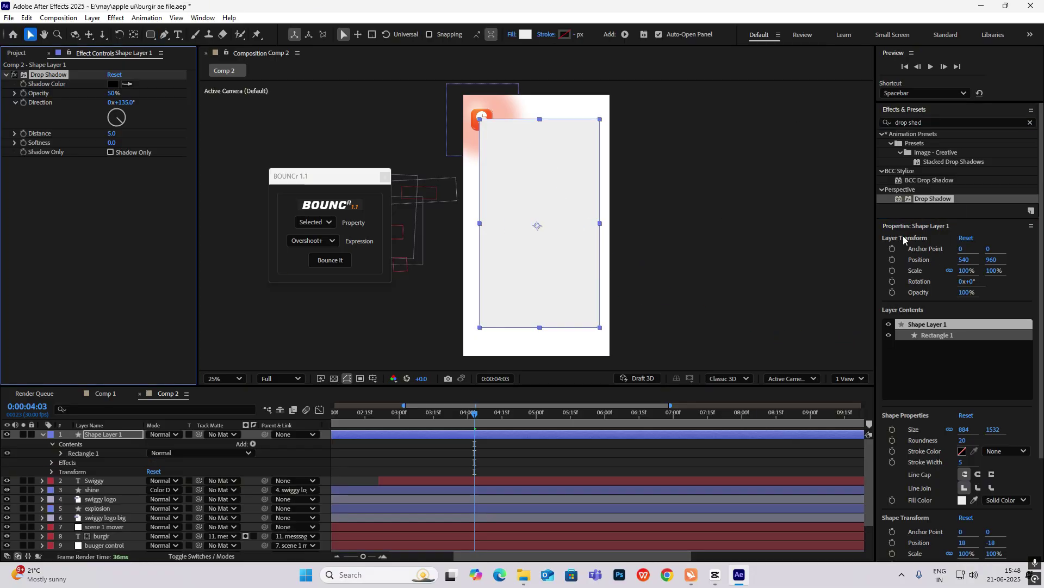
# - Set the rectangle's drop shadow to 62% opacity, distance 11 and softness 56
pyautogui.moveTo(112, 94); pyautogui.dragTo(119, 94)
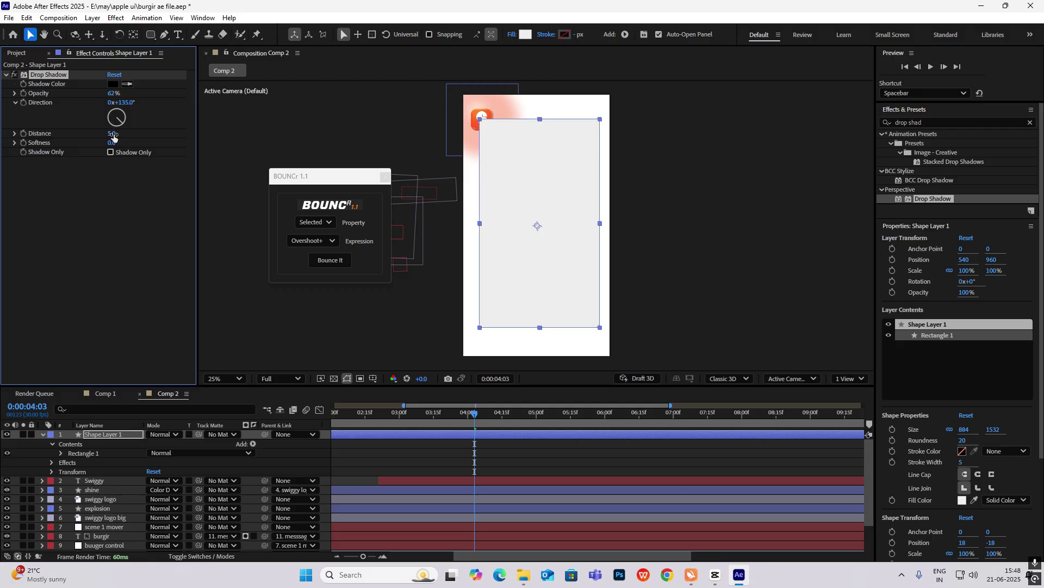
pyautogui.moveTo(113, 134); pyautogui.dragTo(145, 144)
pyautogui.click(680, 204)
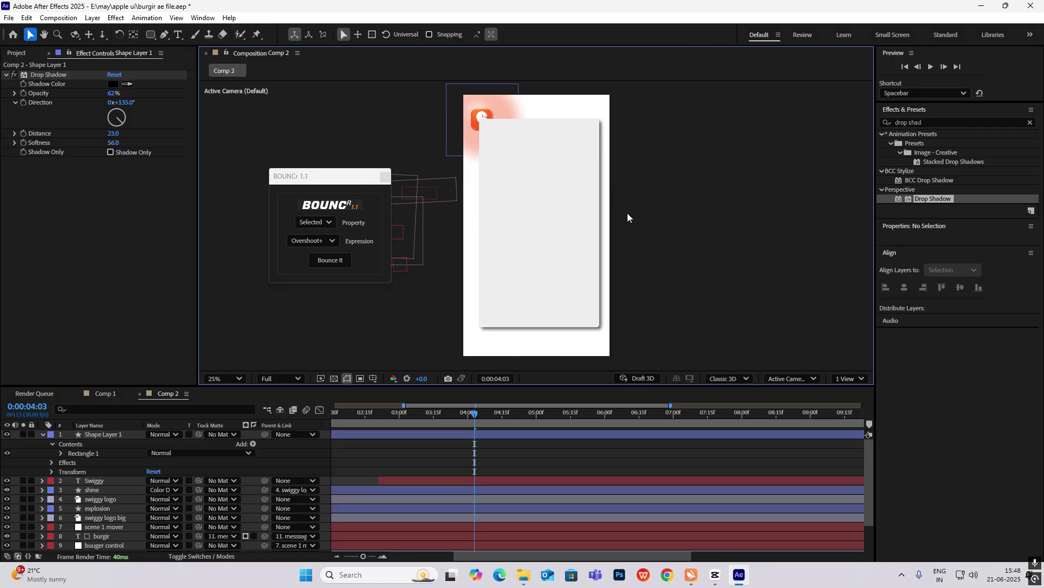
pyautogui.click(112, 143)
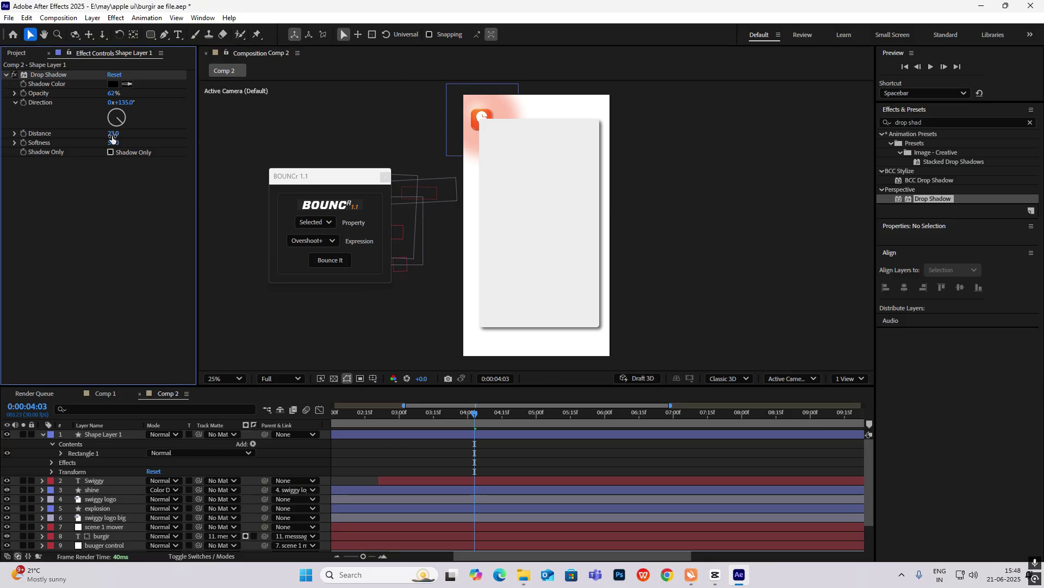
pyautogui.moveTo(113, 136); pyautogui.dragTo(106, 136)
pyautogui.click(717, 178)
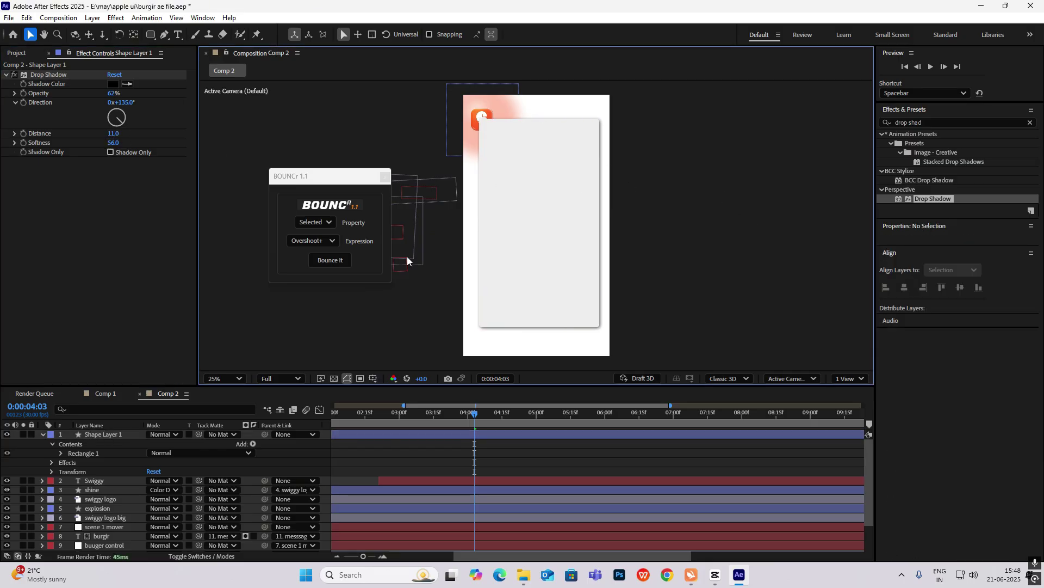
# - Rename the rectangle layer as "main outline" and place it directly beneath the swiggy logo layer
pyautogui.click(72, 442)
pyautogui.click(42, 436)
pyautogui.click(102, 434)
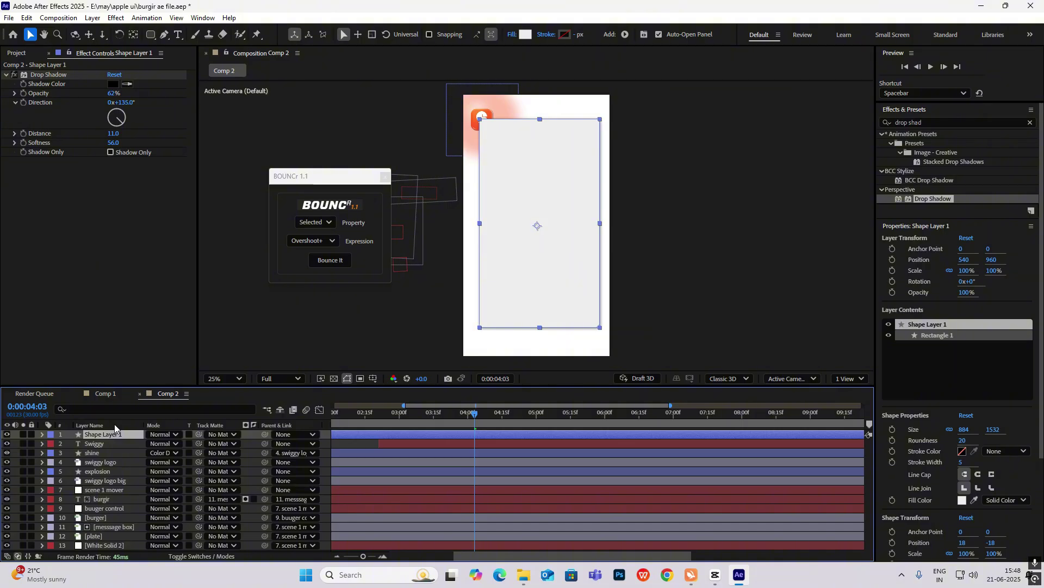
pyautogui.press('Return')
pyautogui.write('main')
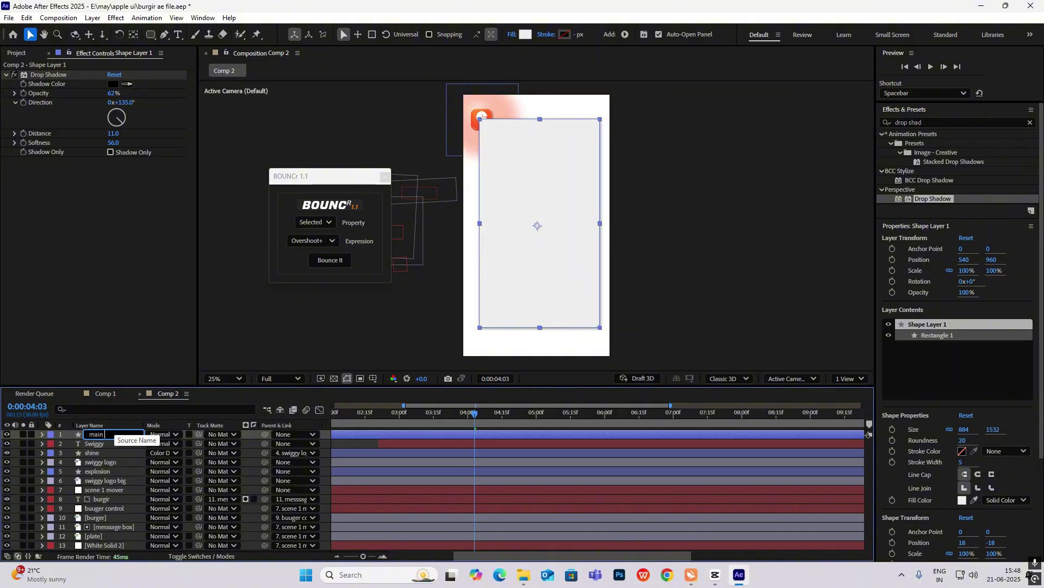
pyautogui.write(' outline')
pyautogui.press('Return')
pyautogui.moveTo(123, 435); pyautogui.dragTo(113, 467)
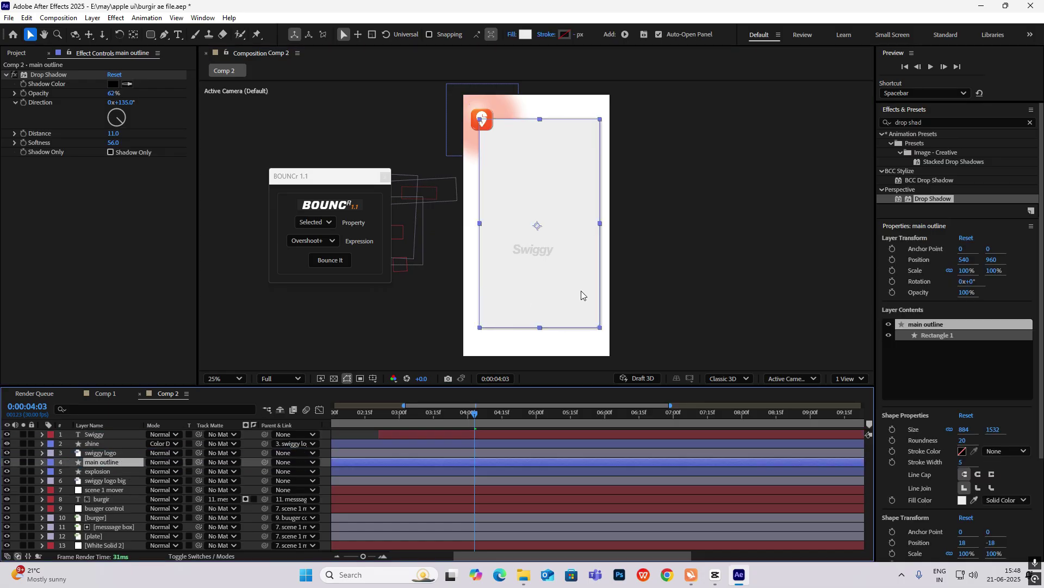
# - Draw a second rounded rectangle about 724 by 280 px in the upper part of the main outline at 0:00:04:06
pyautogui.click(732, 266)
pyautogui.moveTo(478, 417); pyautogui.dragTo(482, 419)
pyautogui.click(625, 248)
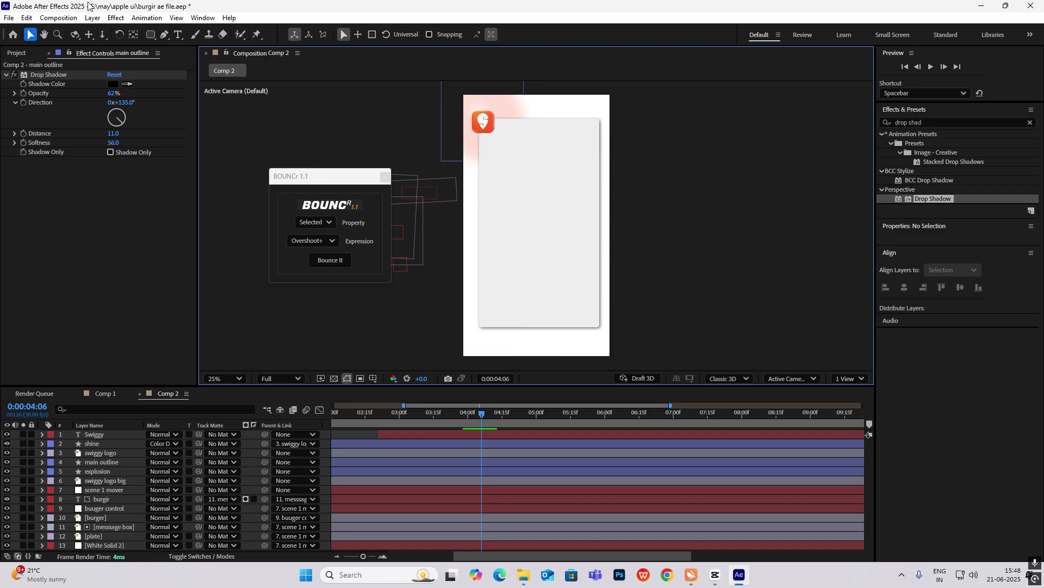
pyautogui.click(151, 34)
pyautogui.moveTo(490, 148); pyautogui.dragTo(589, 187)
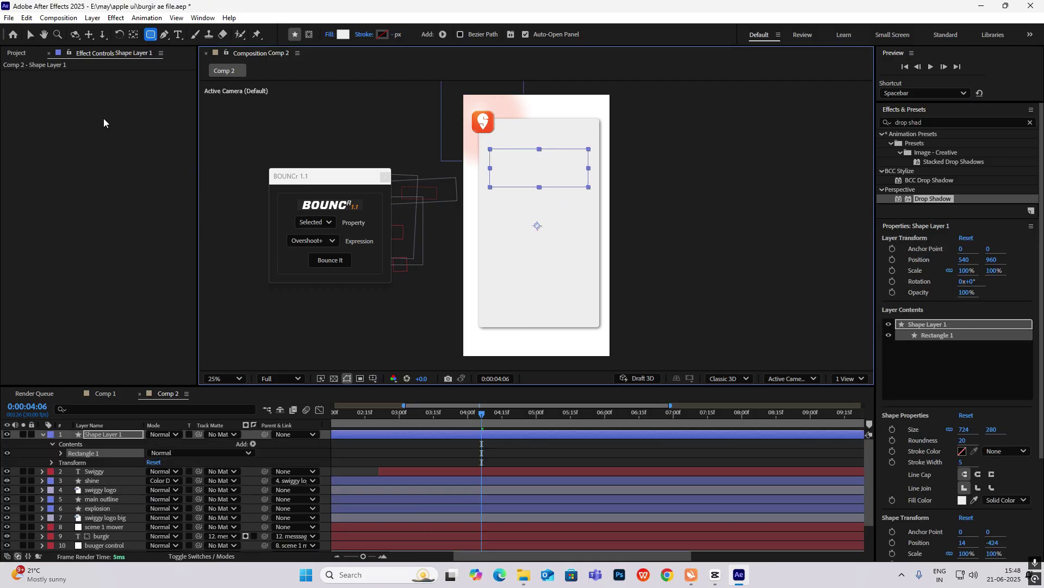
# - Copy the main outline's Drop Shadow effect onto the new smaller rectangle layer
pyautogui.click(95, 472)
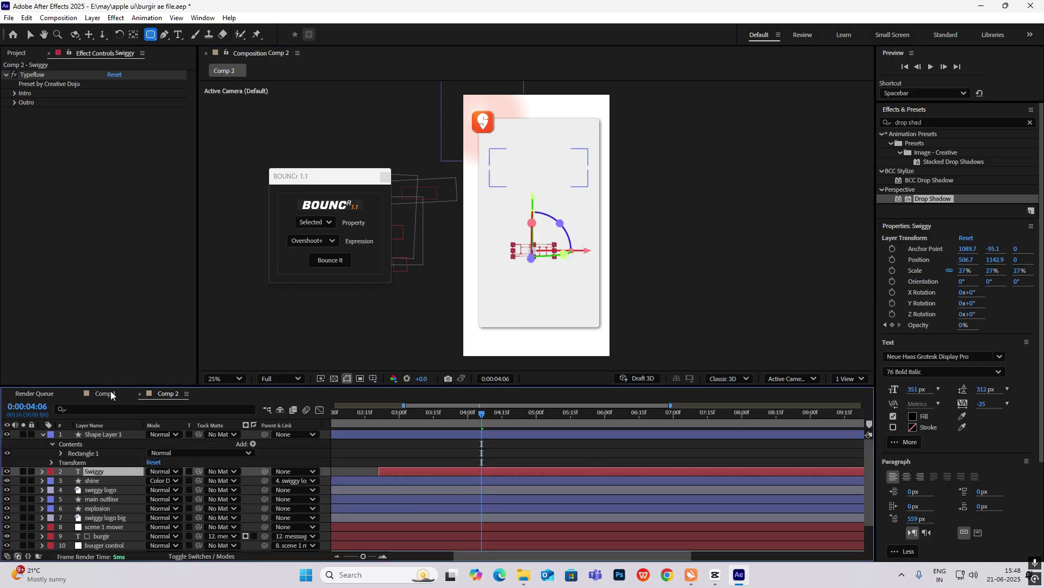
pyautogui.click(104, 499)
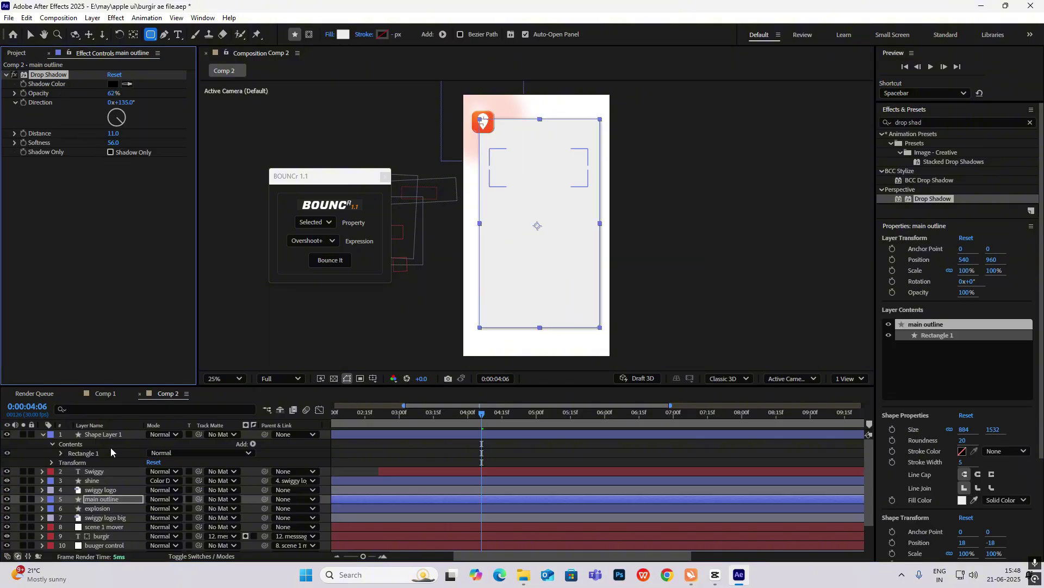
pyautogui.click(182, 434)
pyautogui.moveTo(470, 333); pyautogui.dragTo(470, 333)
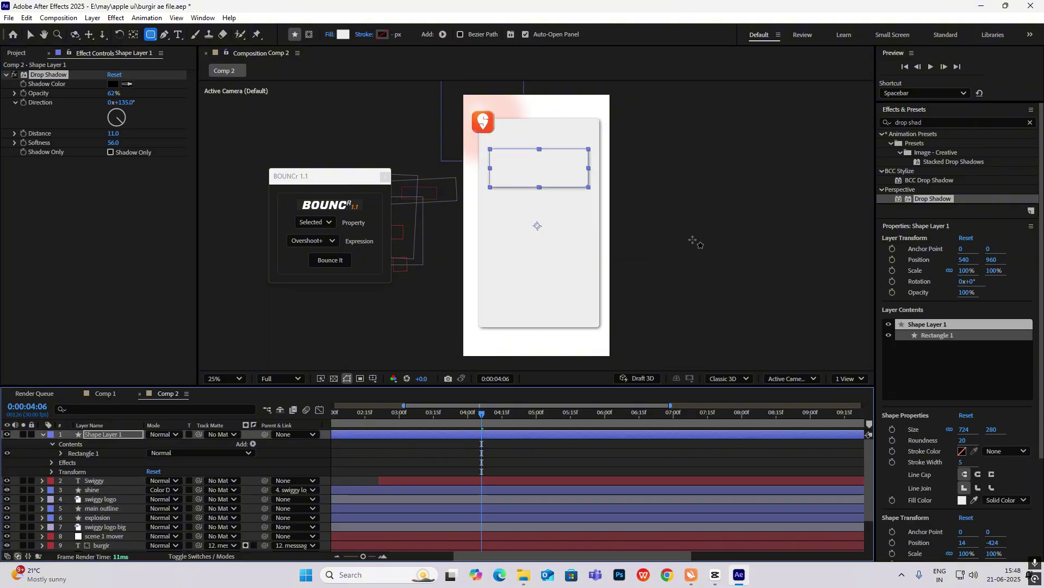
pyautogui.press('v')
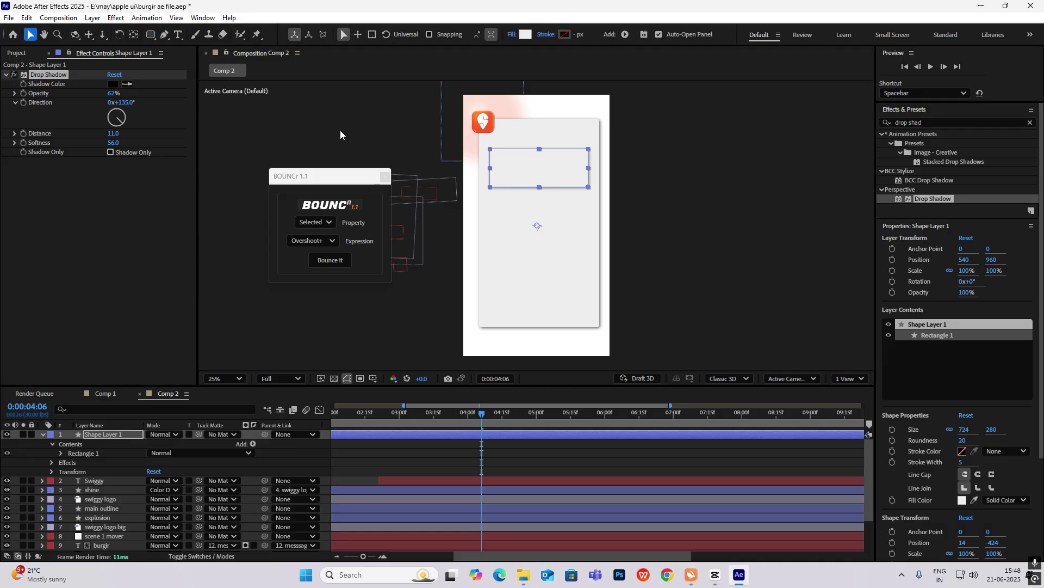
pyautogui.click(587, 170)
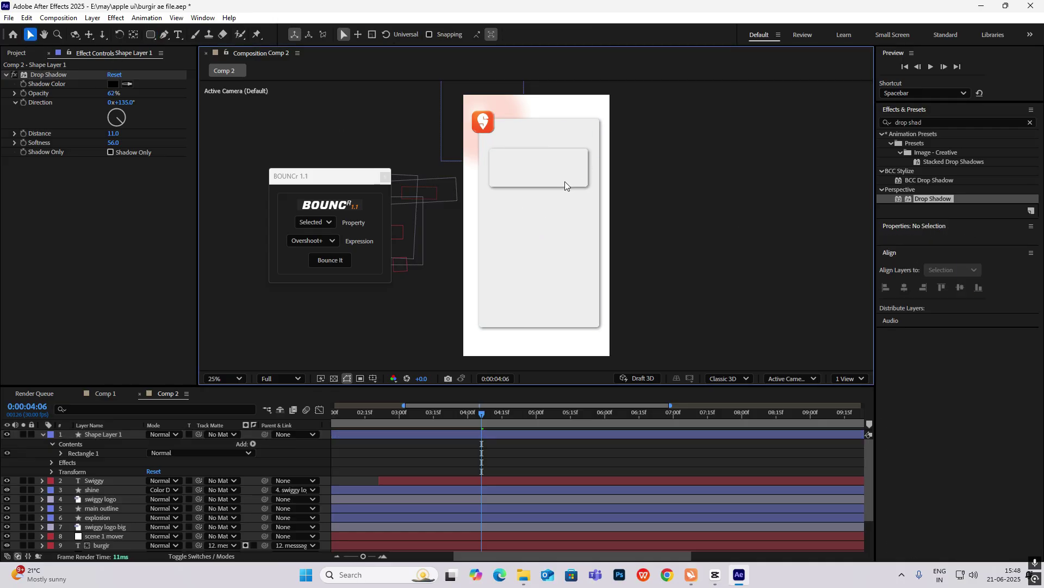
# - Switch to CapCut and examine how the reference video's app-screen cards appear and scale up to 0:00:04:19
pyautogui.click(715, 575)
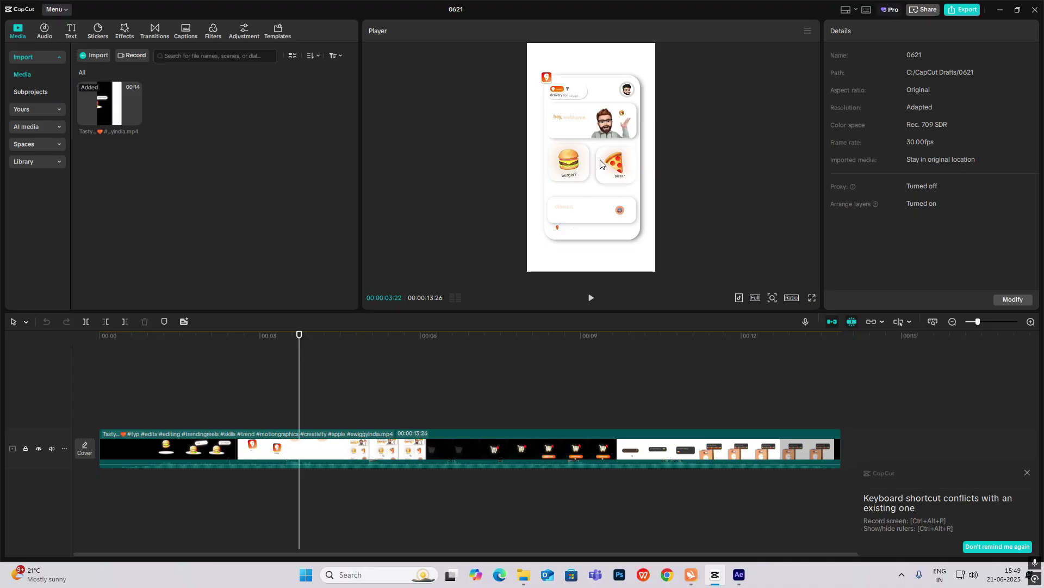
pyautogui.click(739, 575)
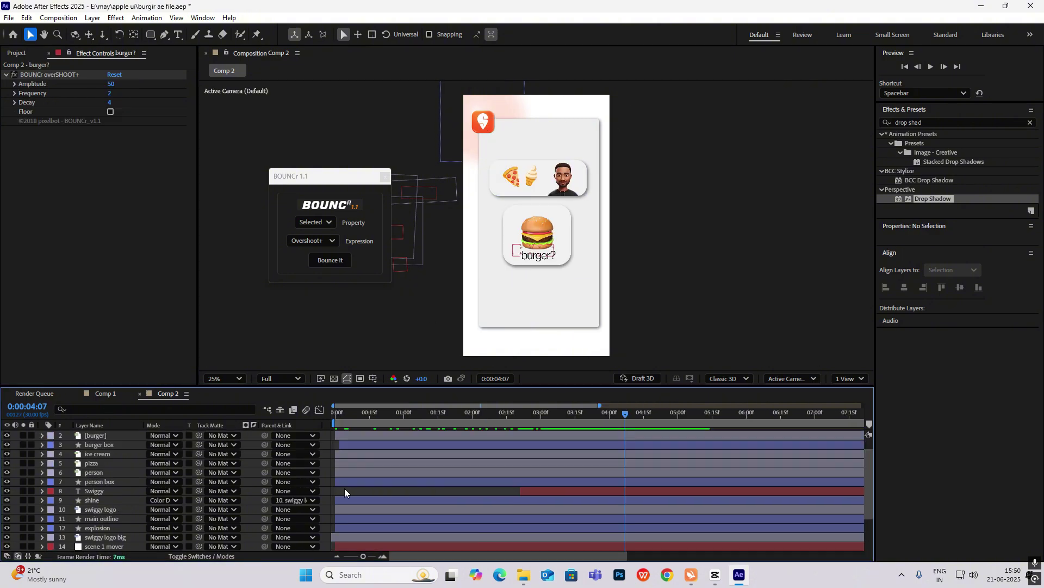
pyautogui.click(715, 575)
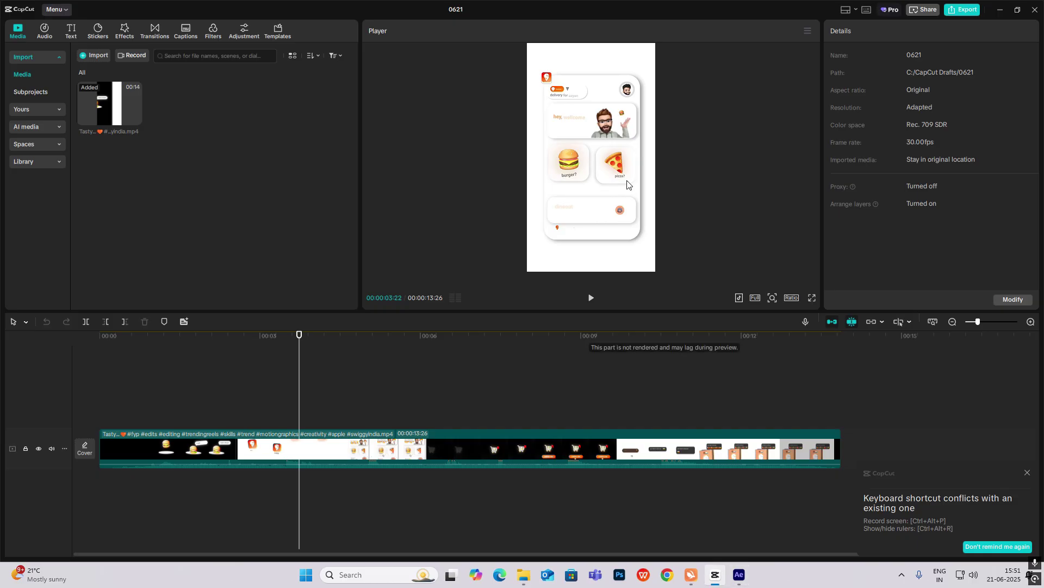
pyautogui.press('space')
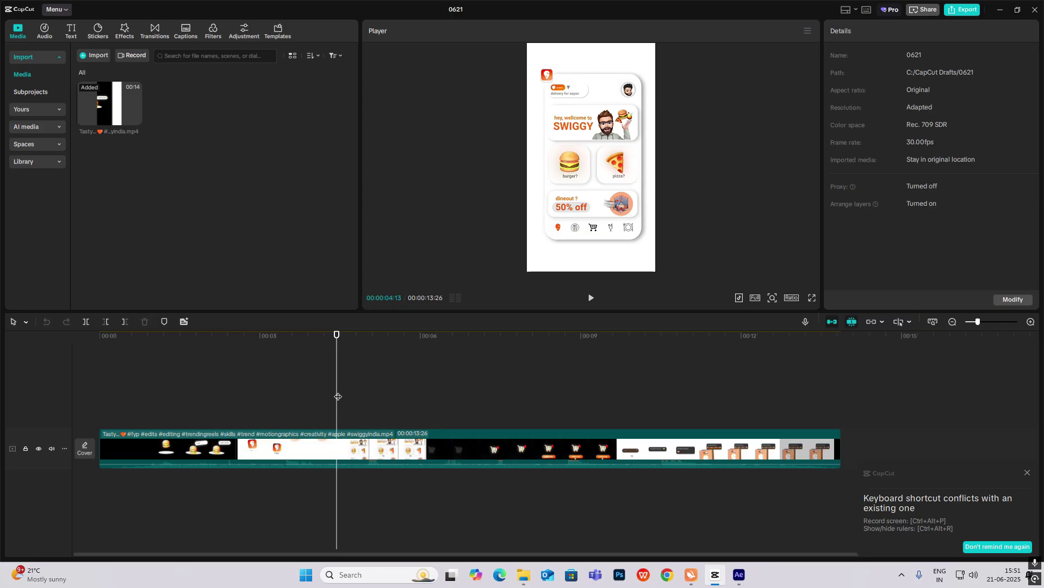
pyautogui.moveTo(337, 396)
pyautogui.mouseDown()
pyautogui.moveTo(399, 413)
pyautogui.moveTo(346, 405)
pyautogui.mouseUp()
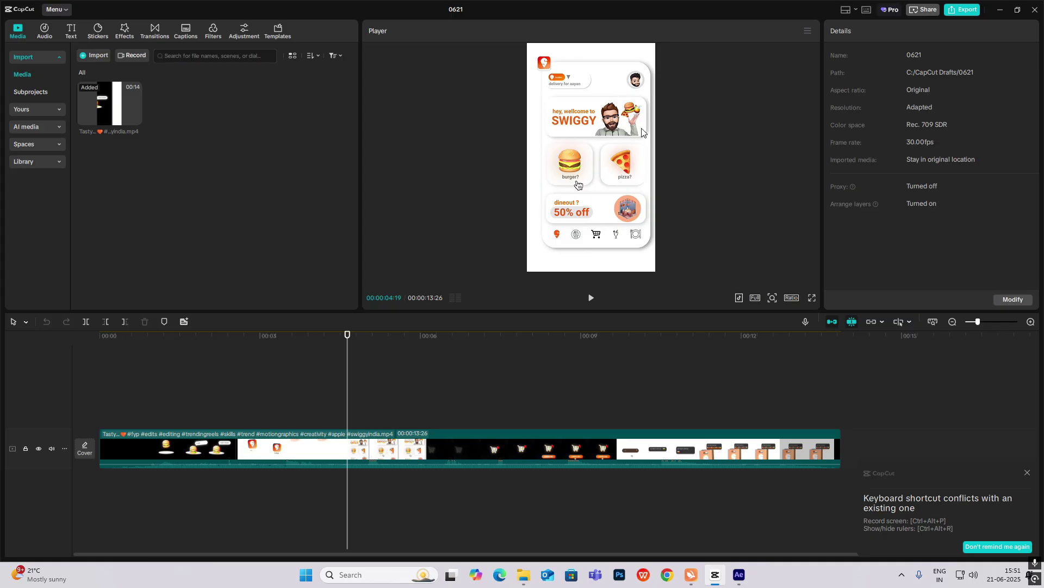
# - Switch back to After Effects and parent the burger box and person box layers to the main outline layer
pyautogui.click(738, 572)
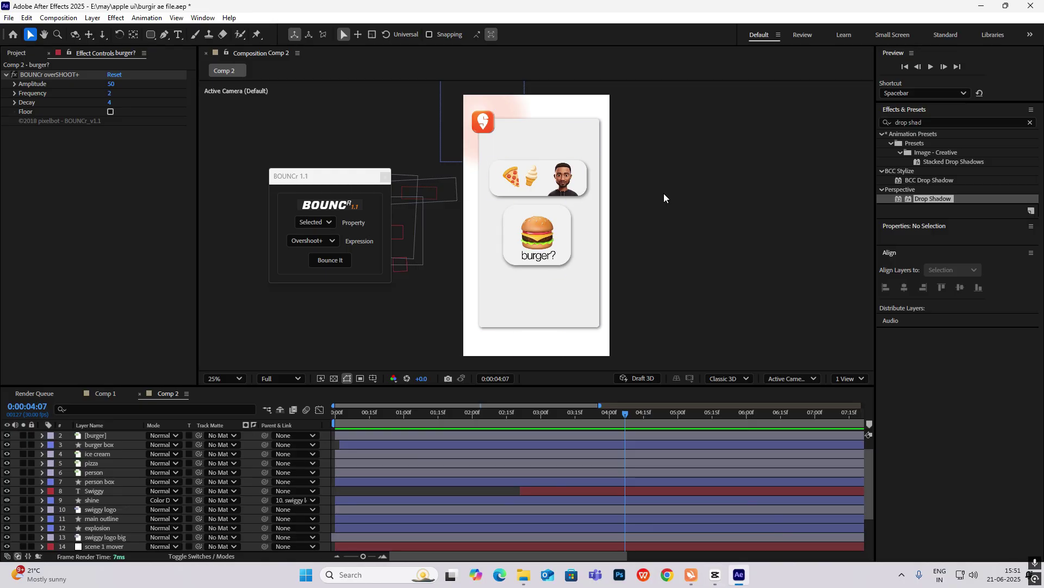
pyautogui.moveTo(624, 416); pyautogui.dragTo(621, 442)
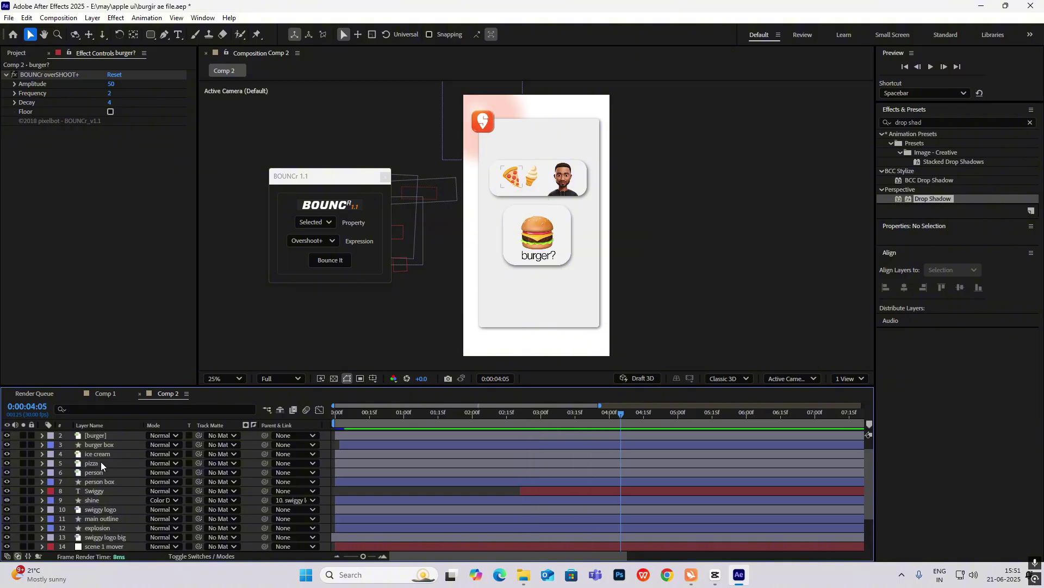
pyautogui.press('p')
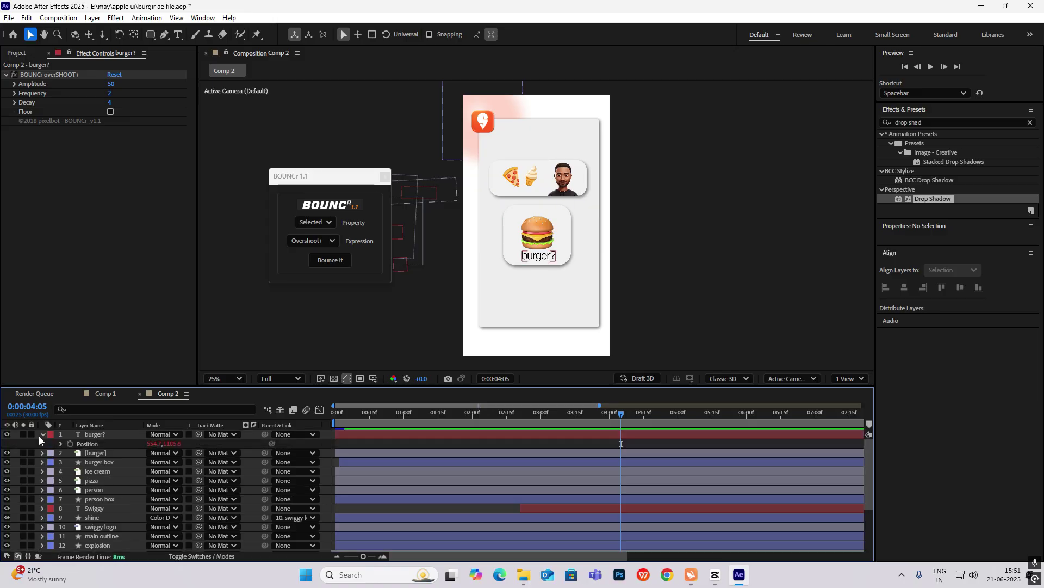
pyautogui.click(43, 435)
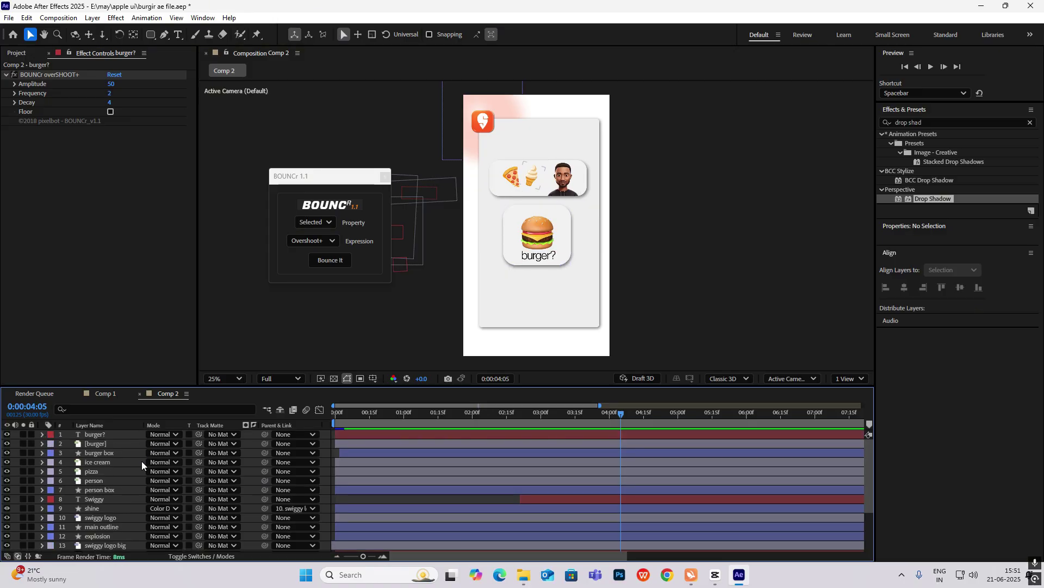
pyautogui.click(109, 454)
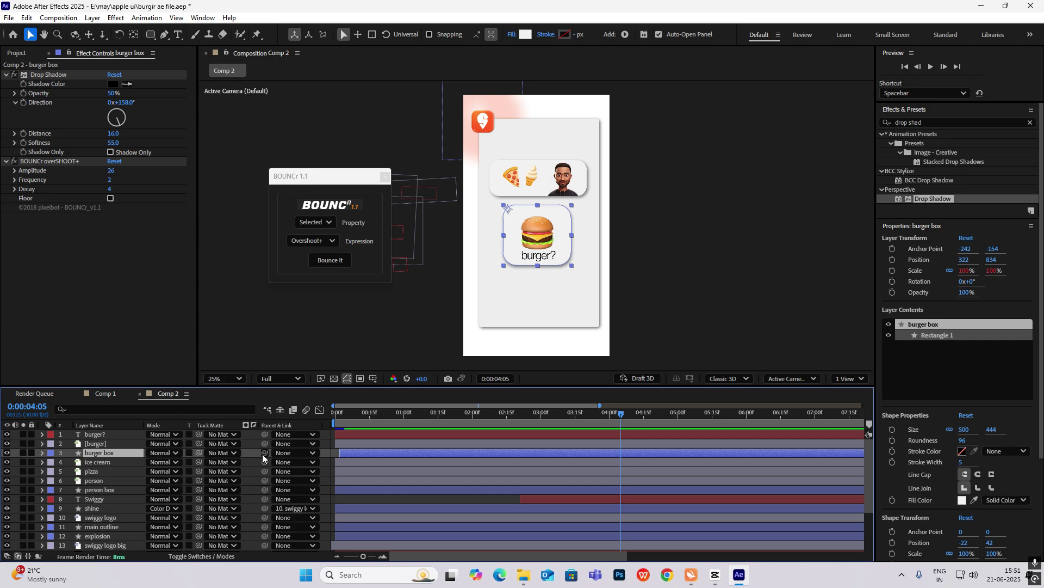
pyautogui.moveTo(264, 453); pyautogui.dragTo(120, 528)
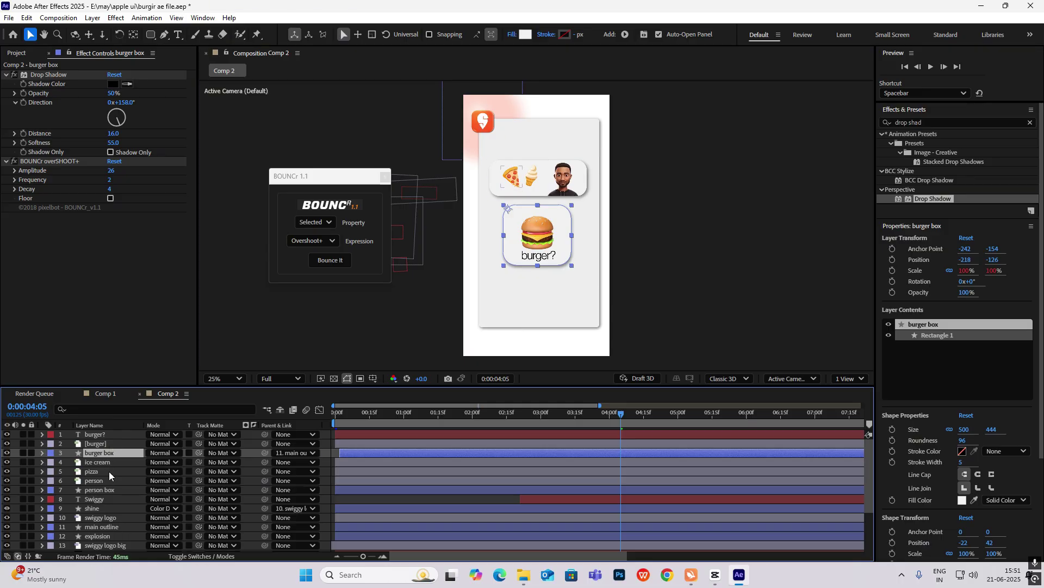
pyautogui.click(104, 490)
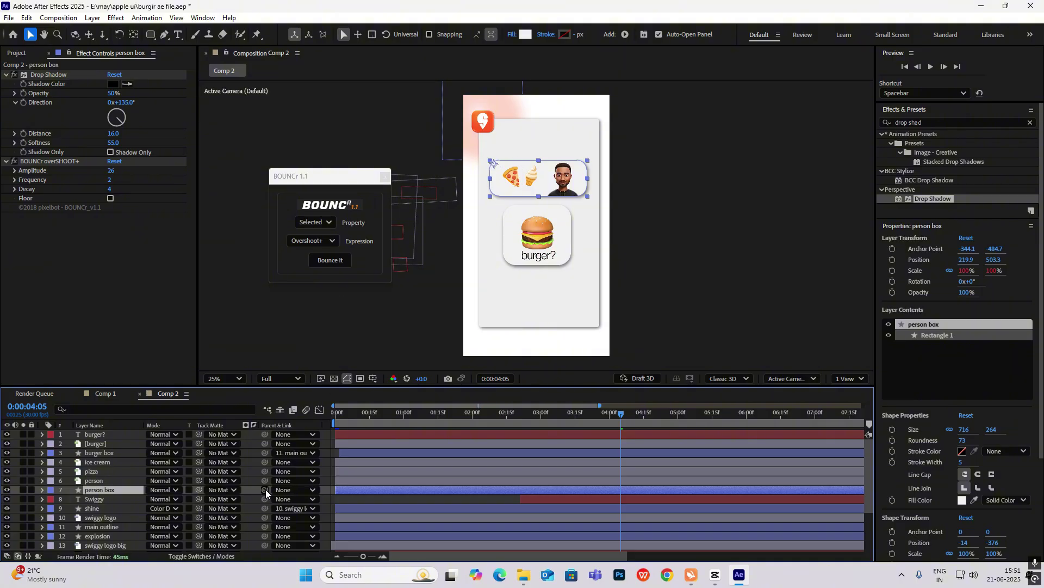
pyautogui.moveTo(265, 489); pyautogui.dragTo(122, 526)
# - Parent the ice cream, pizza and person layers to the person box layer
pyautogui.click(111, 473)
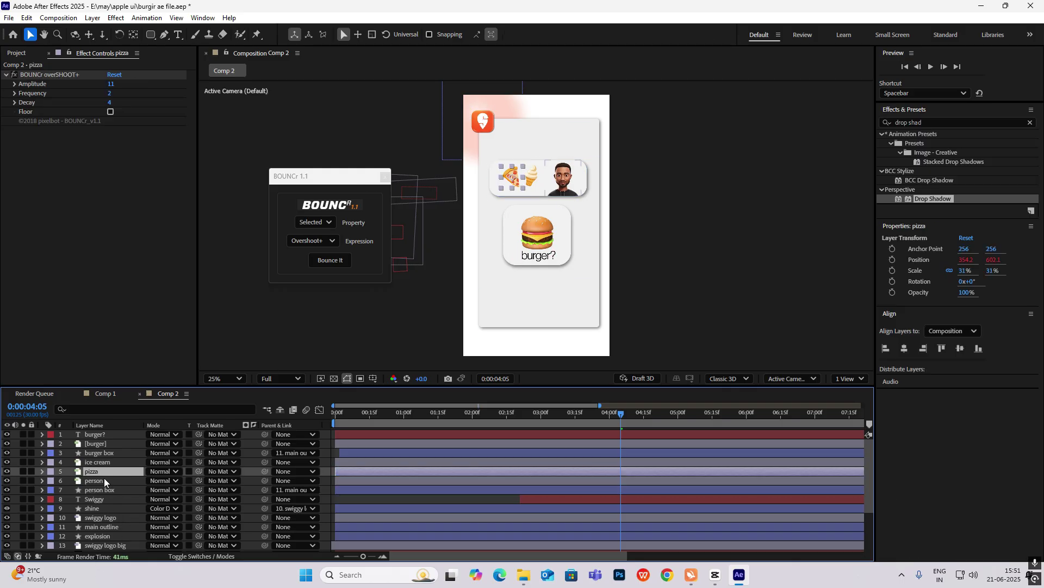
pyautogui.keyDown('ctrl'); pyautogui.click(104, 479); pyautogui.keyUp('ctrl')
pyautogui.keyDown('ctrl'); pyautogui.click(111, 461); pyautogui.keyUp('ctrl')
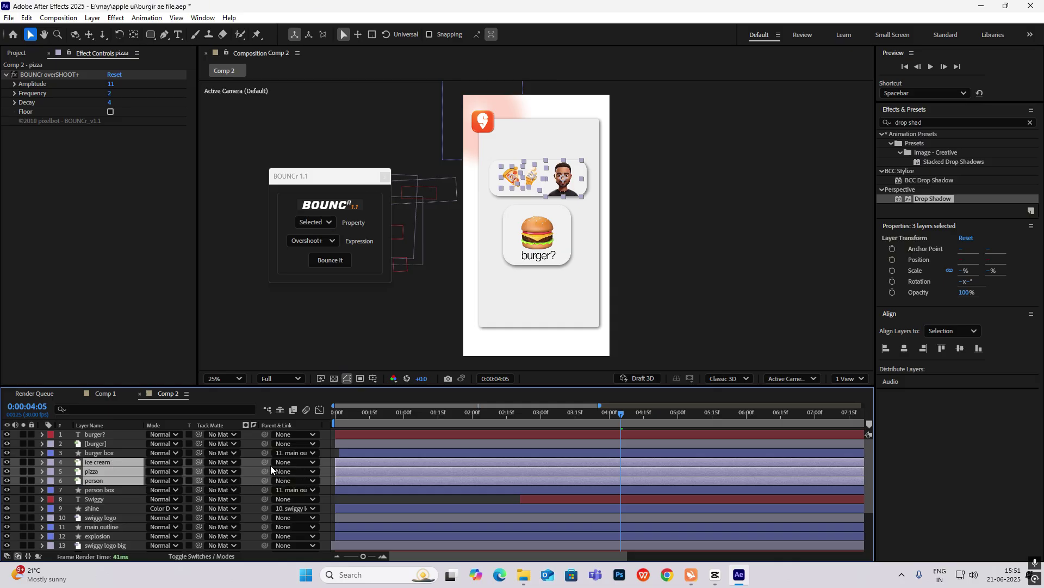
pyautogui.moveTo(265, 462); pyautogui.dragTo(119, 488)
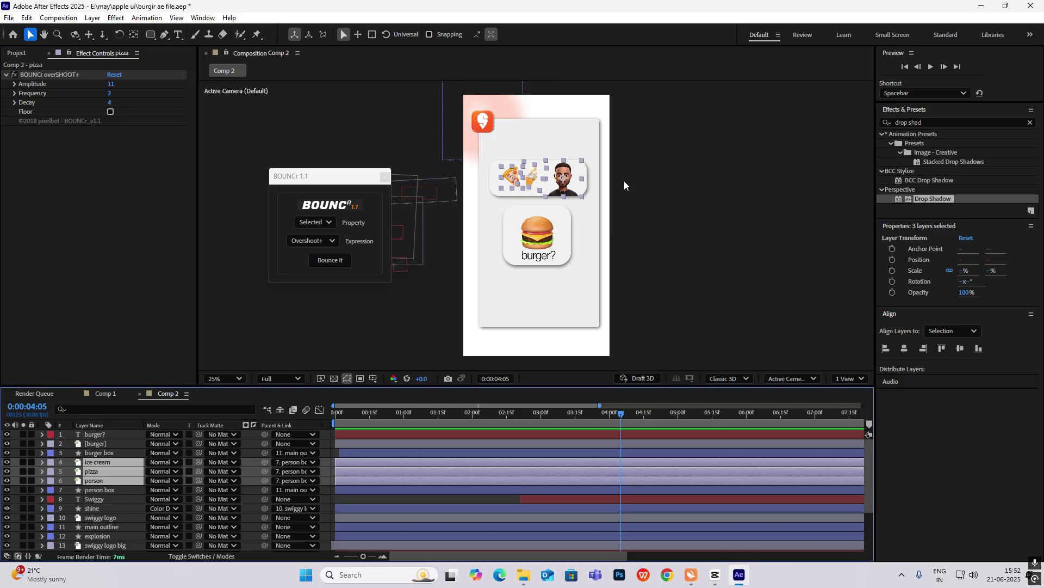
pyautogui.click(611, 311)
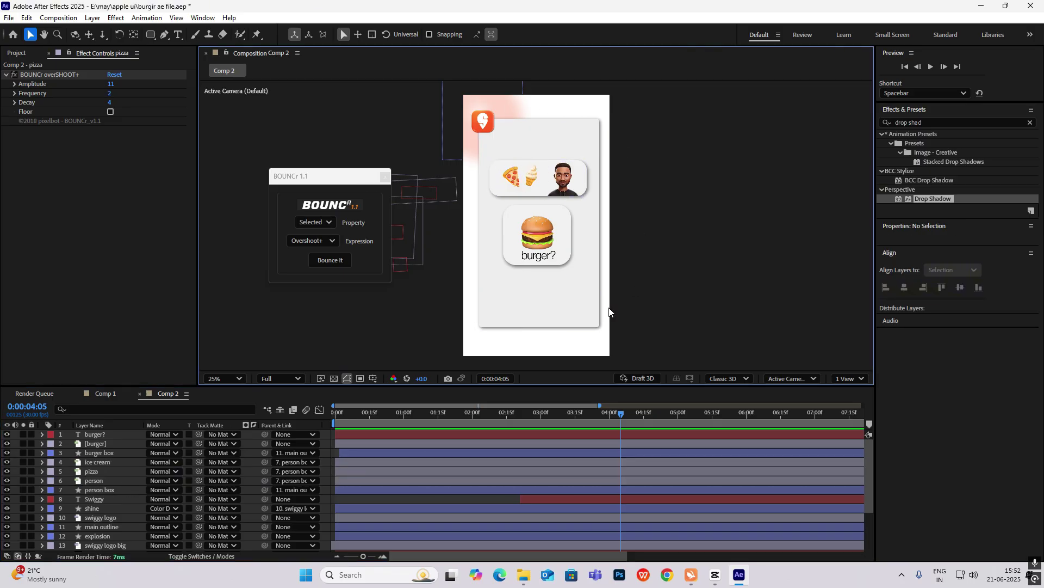
# - Parent the burger? text layer and the burger image layer to the burger box layer
pyautogui.click(103, 452)
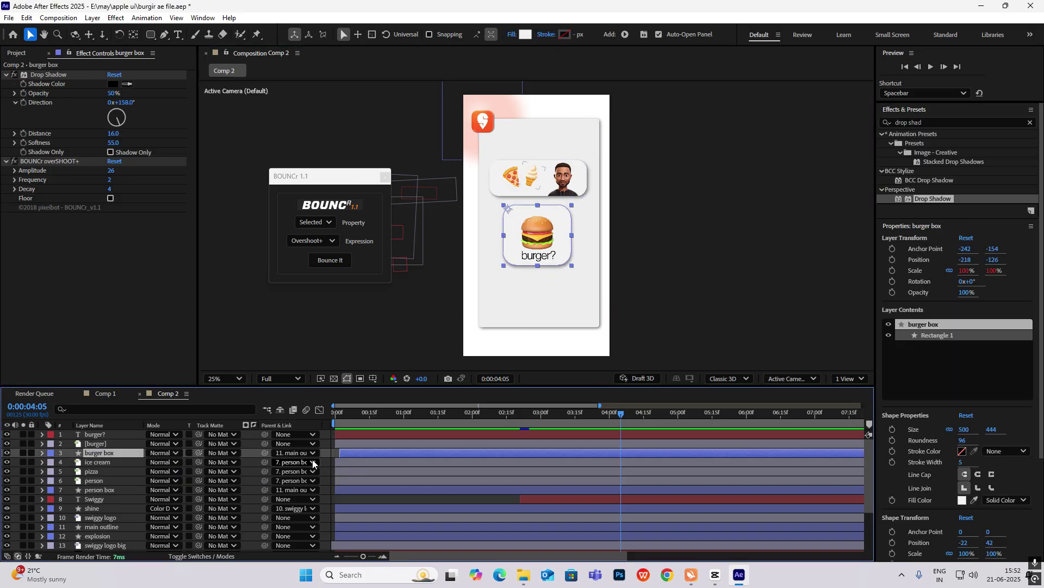
pyautogui.click(107, 444)
pyautogui.keyDown('ctrl'); pyautogui.click(109, 436); pyautogui.keyUp('ctrl')
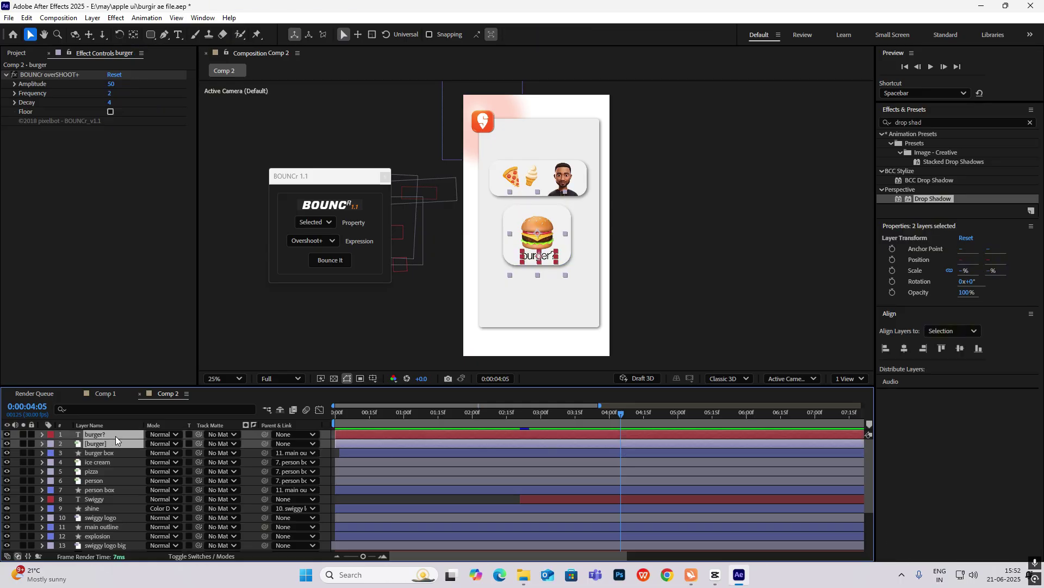
pyautogui.moveTo(266, 435); pyautogui.dragTo(108, 453)
pyautogui.click(729, 269)
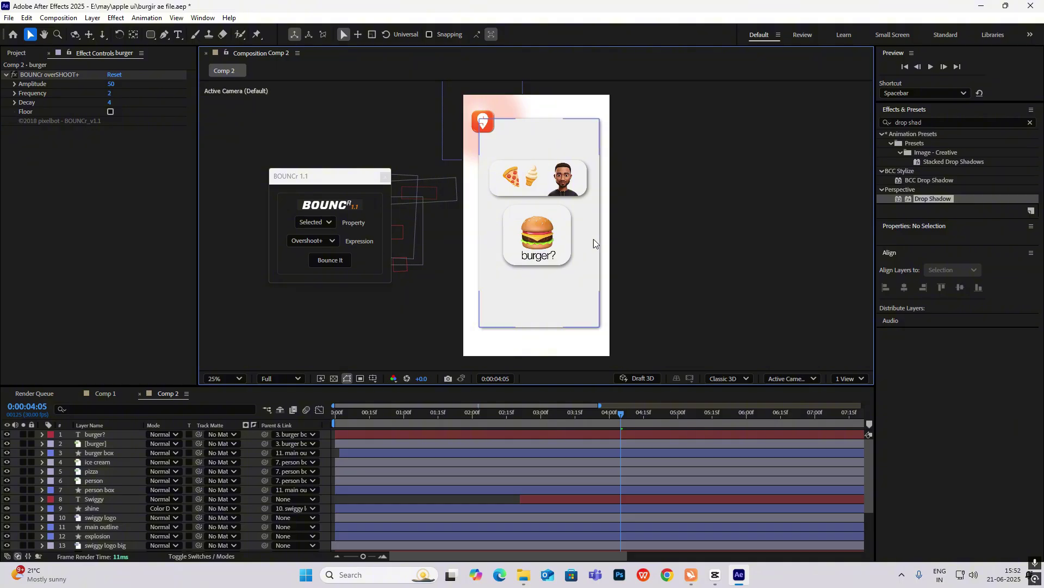
# - Review the card animation in Comp 2 and Comp 1, and compare it with the reference video in CapCut up to 0:00:04:28
pyautogui.moveTo(604, 416); pyautogui.dragTo(632, 449)
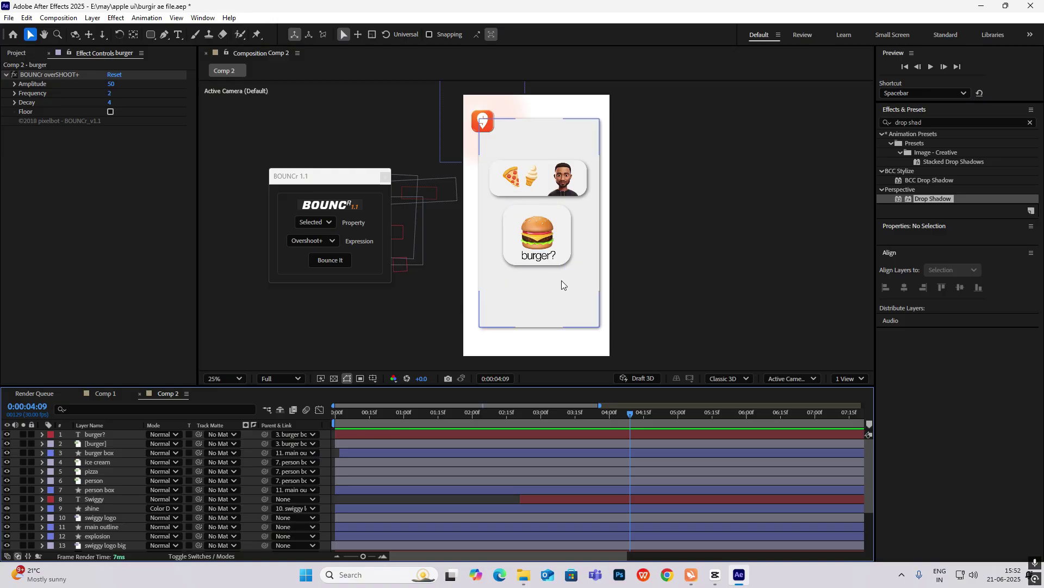
pyautogui.click(105, 393)
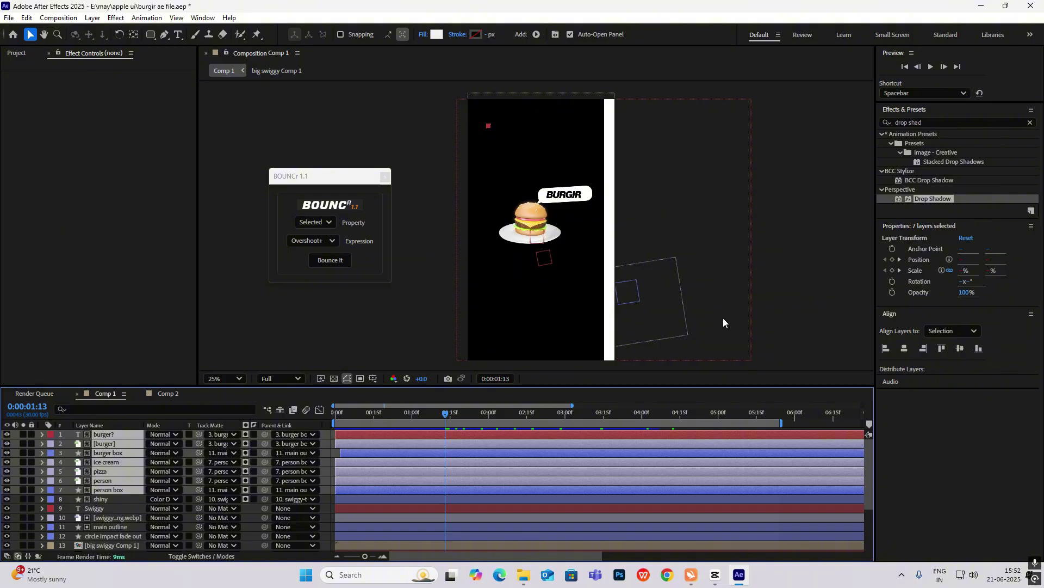
pyautogui.click(562, 363)
pyautogui.moveTo(446, 413); pyautogui.dragTo(660, 443)
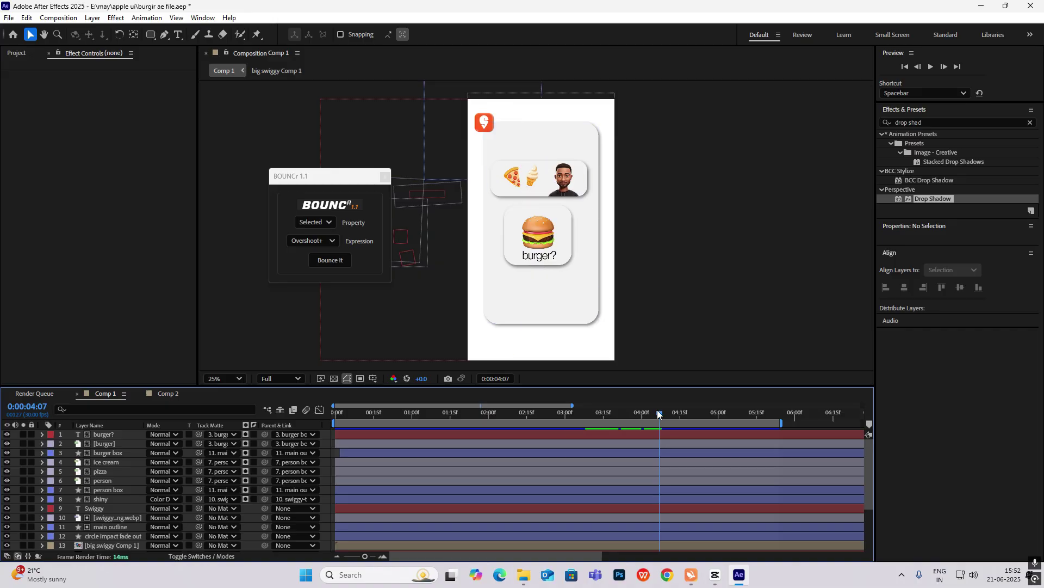
pyautogui.moveTo(659, 415); pyautogui.dragTo(611, 417)
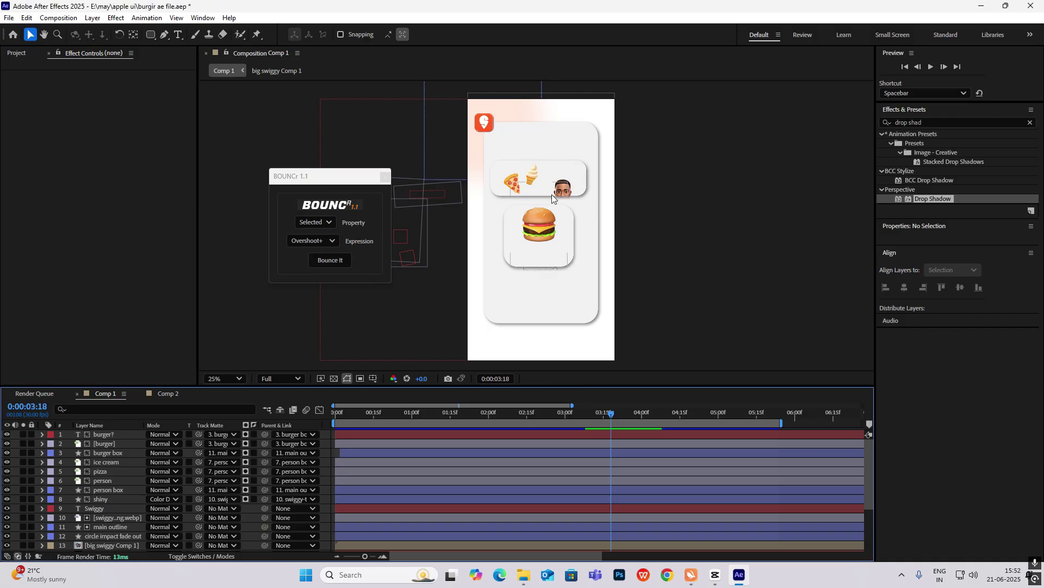
pyautogui.moveTo(611, 417); pyautogui.dragTo(501, 429)
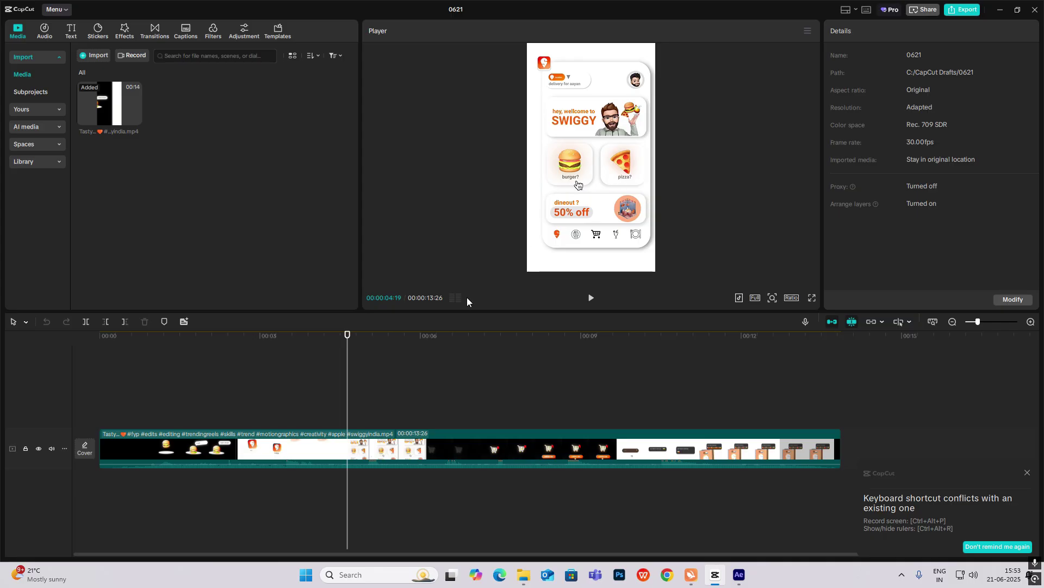
pyautogui.moveTo(347, 385); pyautogui.dragTo(364, 428)
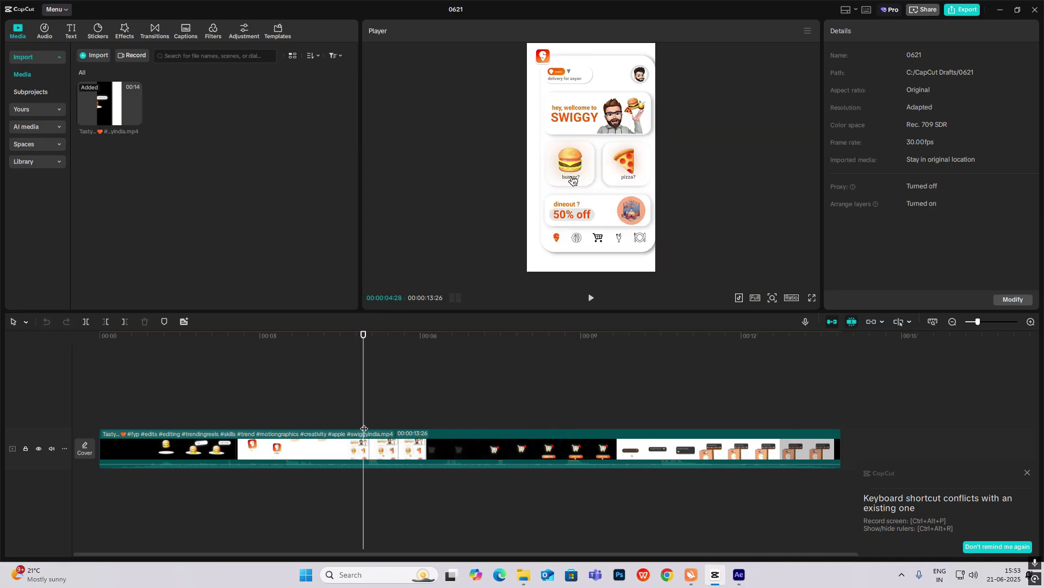